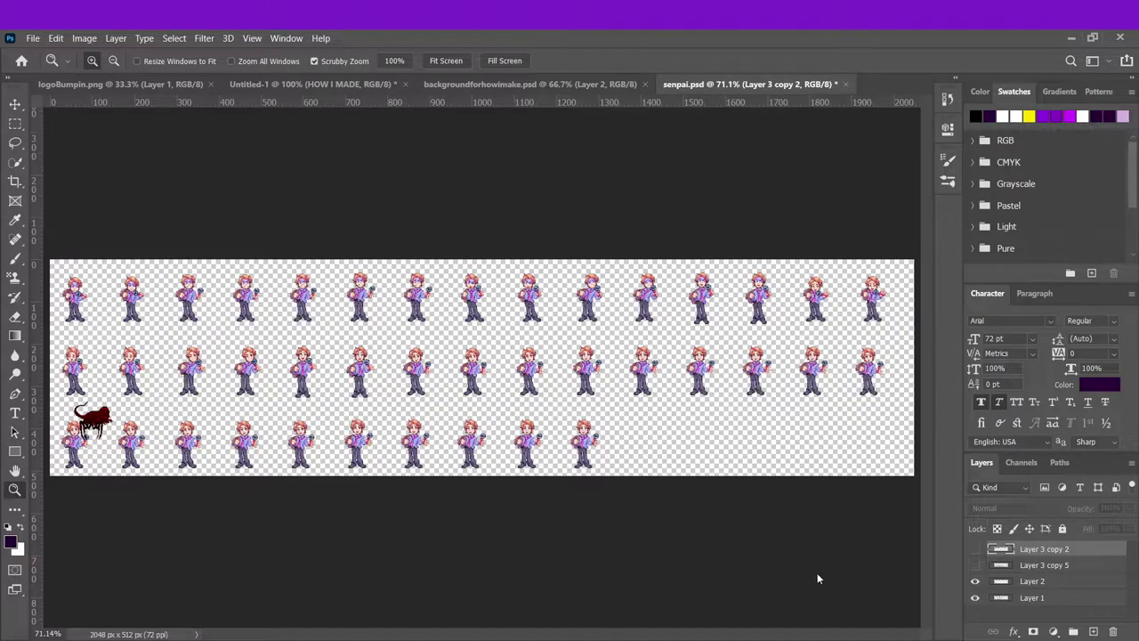
- Hide Layer 2 in senpai.psd and compare its character sheet with final_red_by_cosbydaf_d4ijqrw.png
left_click_drag(973, 560, 974, 580)
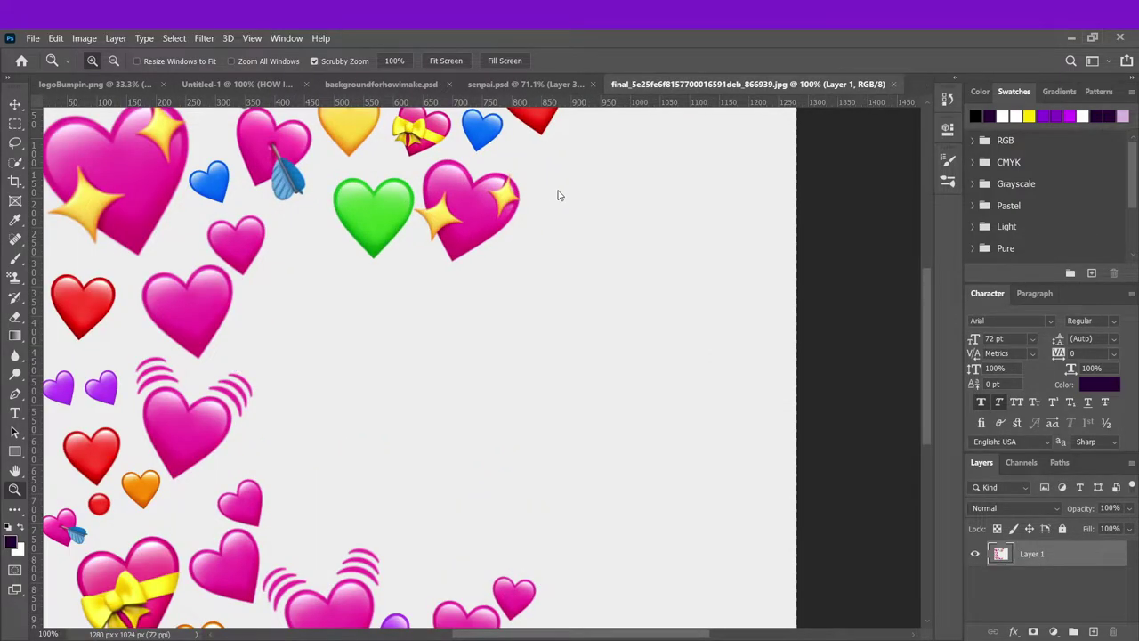
left_click_drag(559, 193, 425, 488)
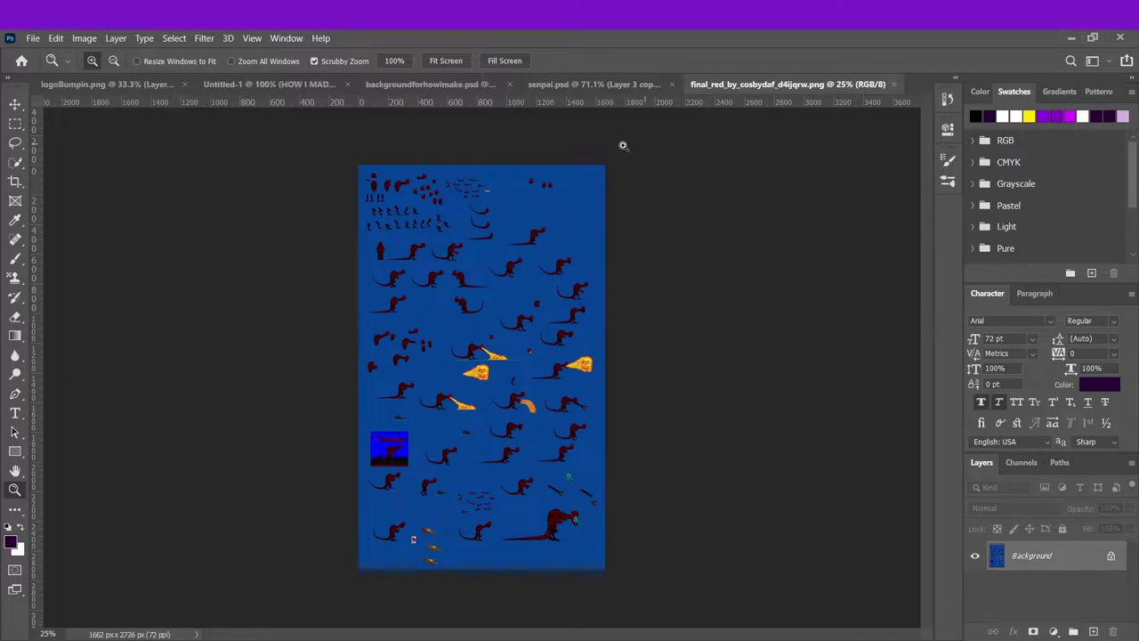
left_click(591, 83)
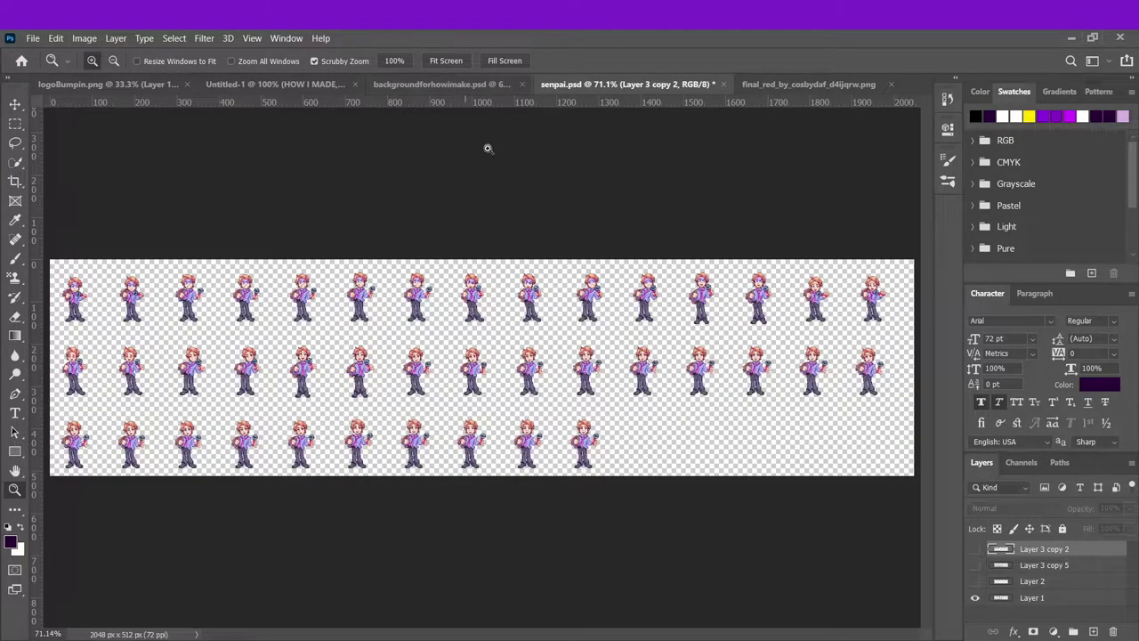
left_click(784, 83)
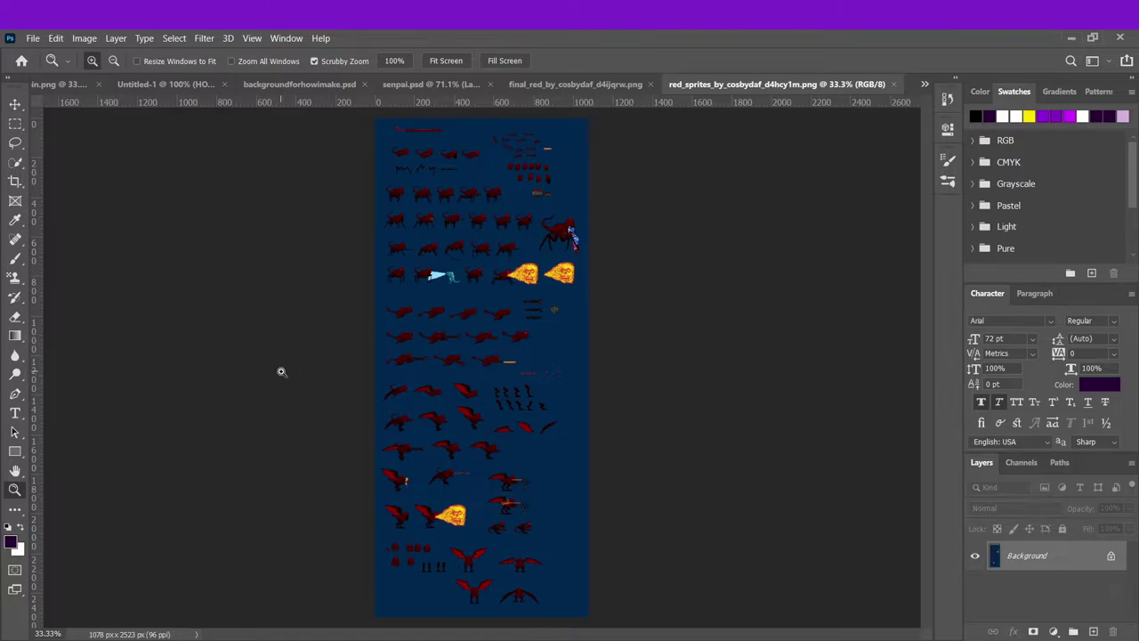
- Examine the monster sprites in the upper rows of red_sprites_by_cosbydaf_d4hcy1m.png up close
left_click(514, 259)
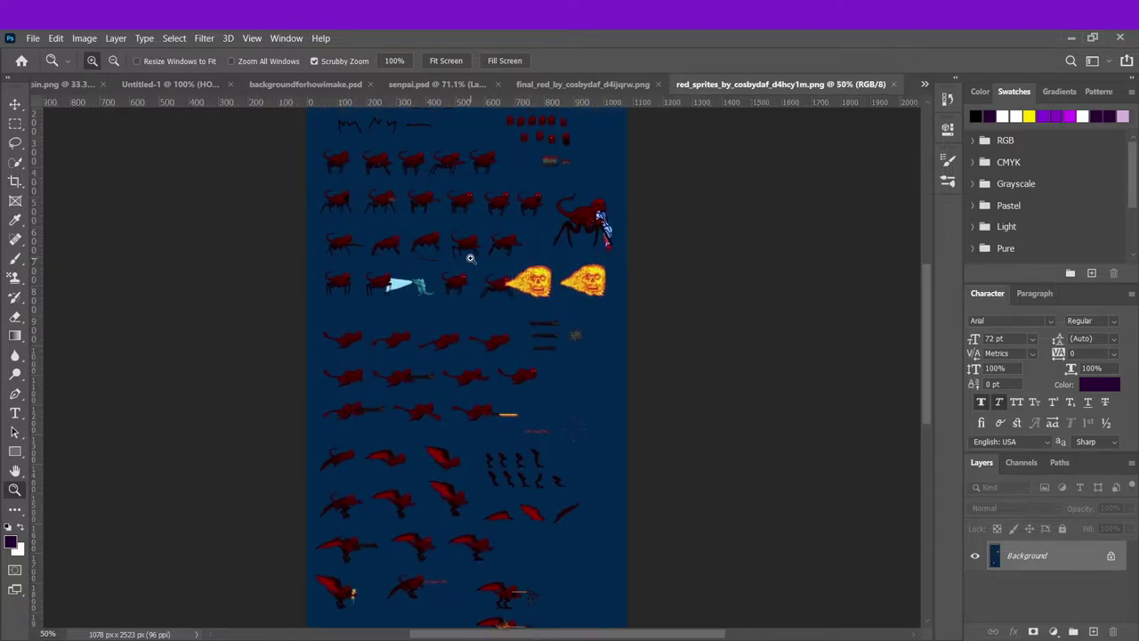
left_click(373, 222)
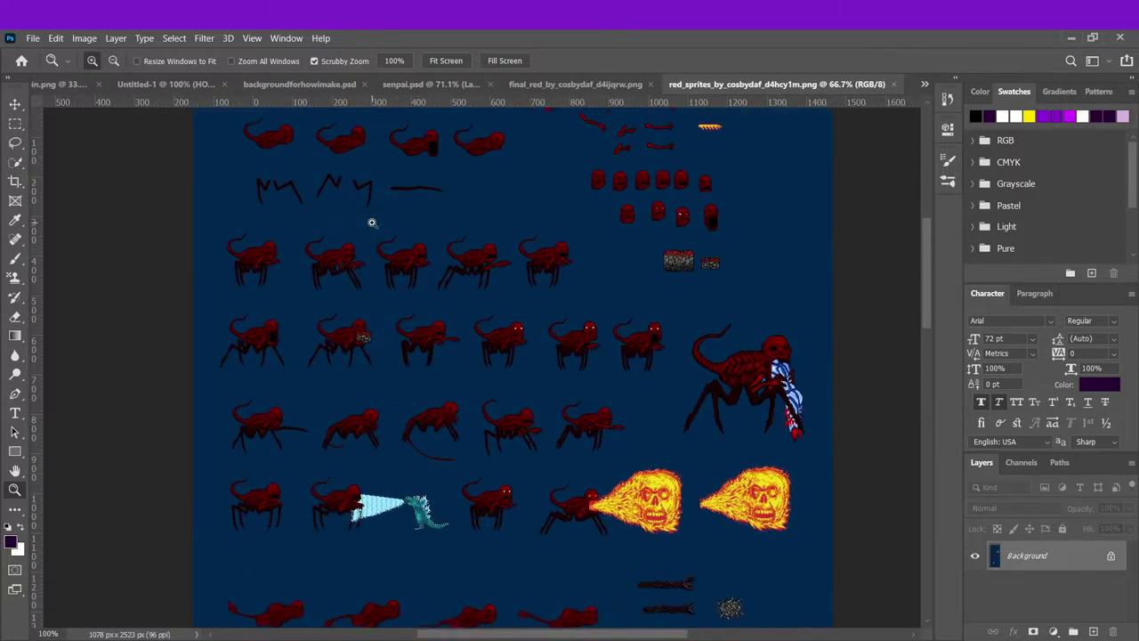
left_click(289, 302)
scroll(289, 302, "up", 5)
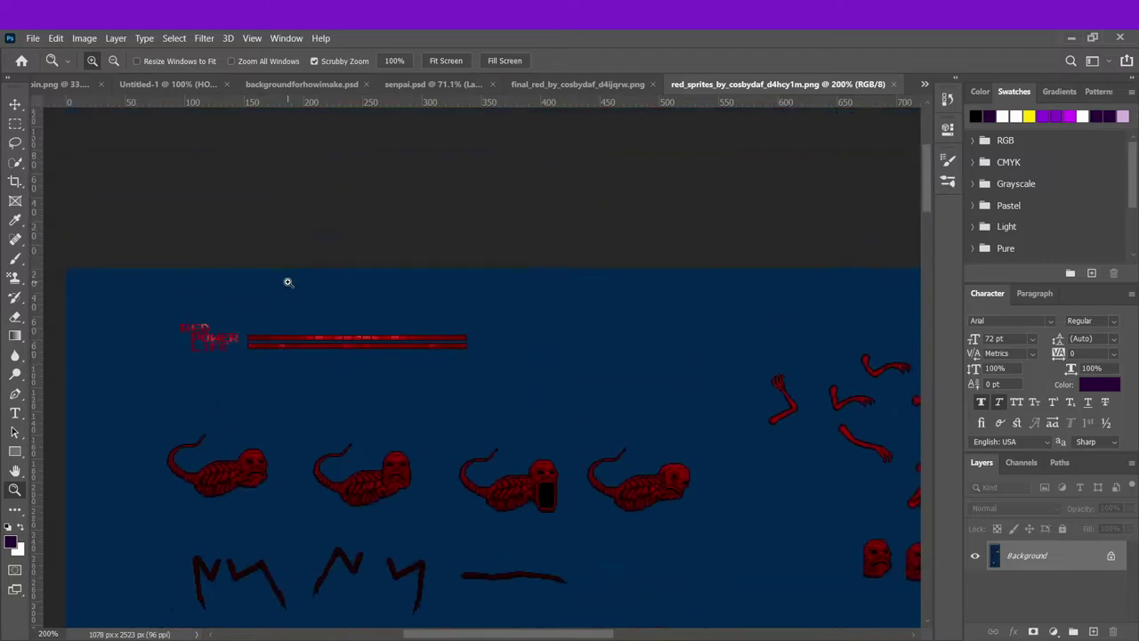
- Show Layer 3 copy 5 in senpai.psd and examine how the monsters sit on the middle and lower rows of characters
left_click(427, 85)
left_click(975, 565)
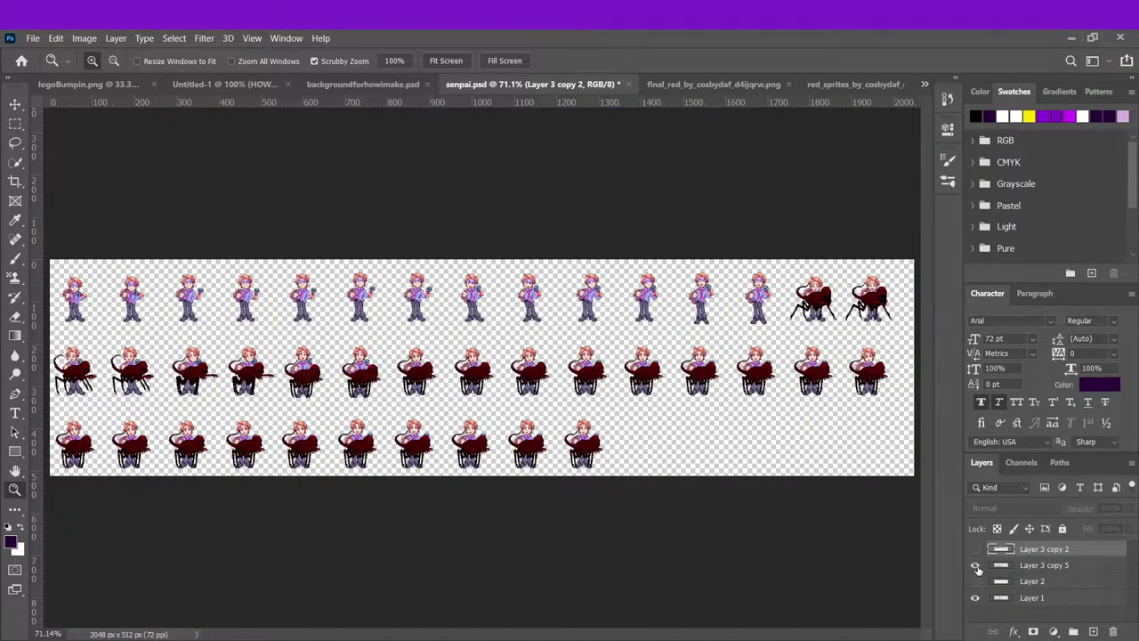
left_click(574, 351)
scroll(521, 351, "left", 2)
scroll(610, 335, "left", 2)
scroll(605, 336, "left", 3)
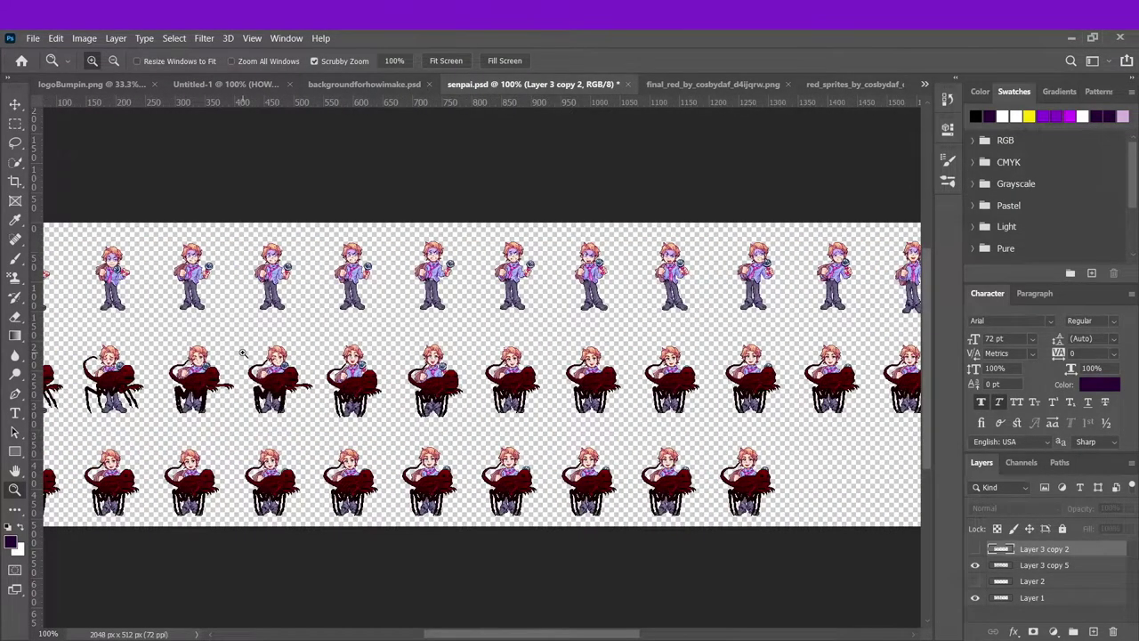
left_click(559, 393)
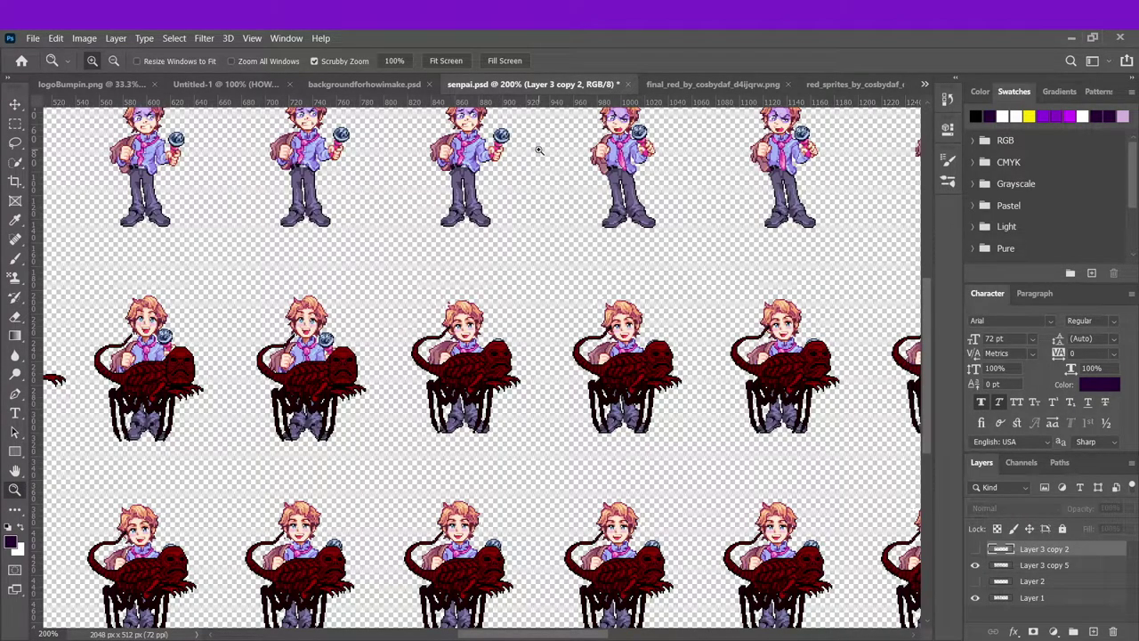
scroll(711, 223, "down", 1)
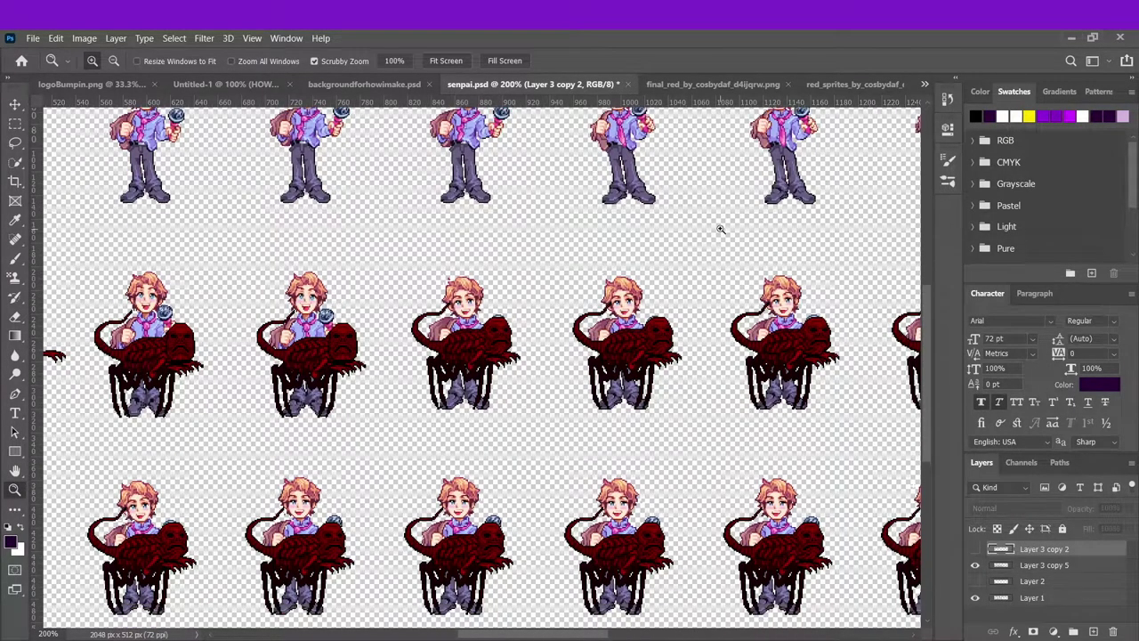
- Place the red_sprites_by_cosbydaf_d4hcy1m.png document directly after senpai.psd among the open documents
left_click(703, 84)
left_click(850, 84)
left_click_drag(849, 88, 562, 83)
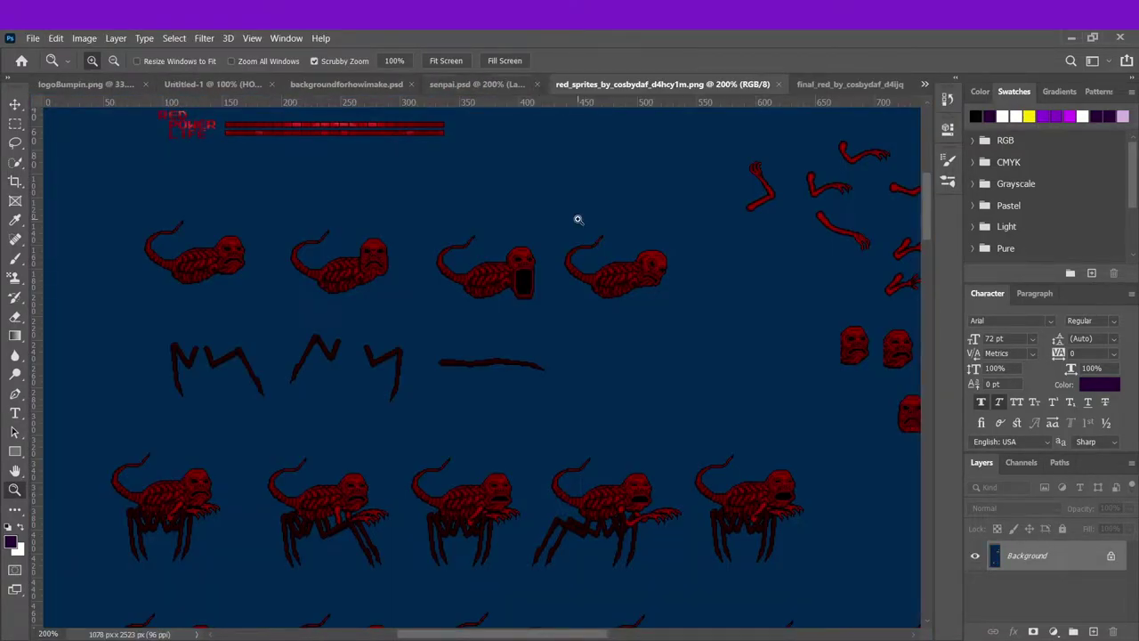
- Unlock the Background layer of the red sprite sheet, with the first full-bodied monster in close view
scroll(570, 204, "down", 2)
scroll(465, 247, "left", 2)
scroll(183, 472, "down", 2)
left_click(148, 429)
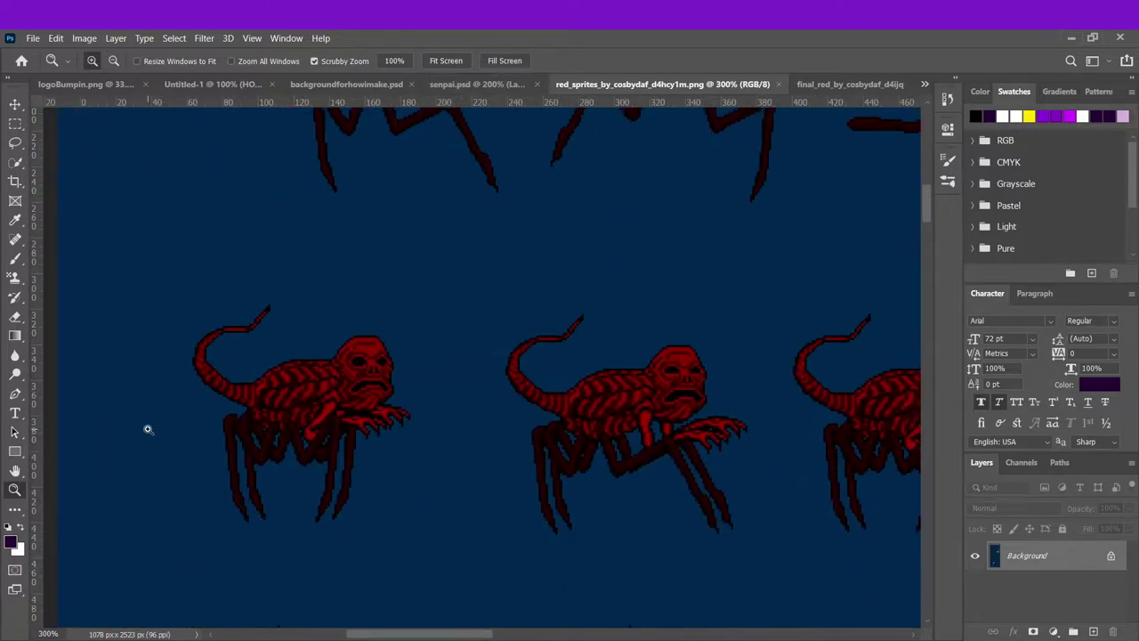
left_click(1109, 556)
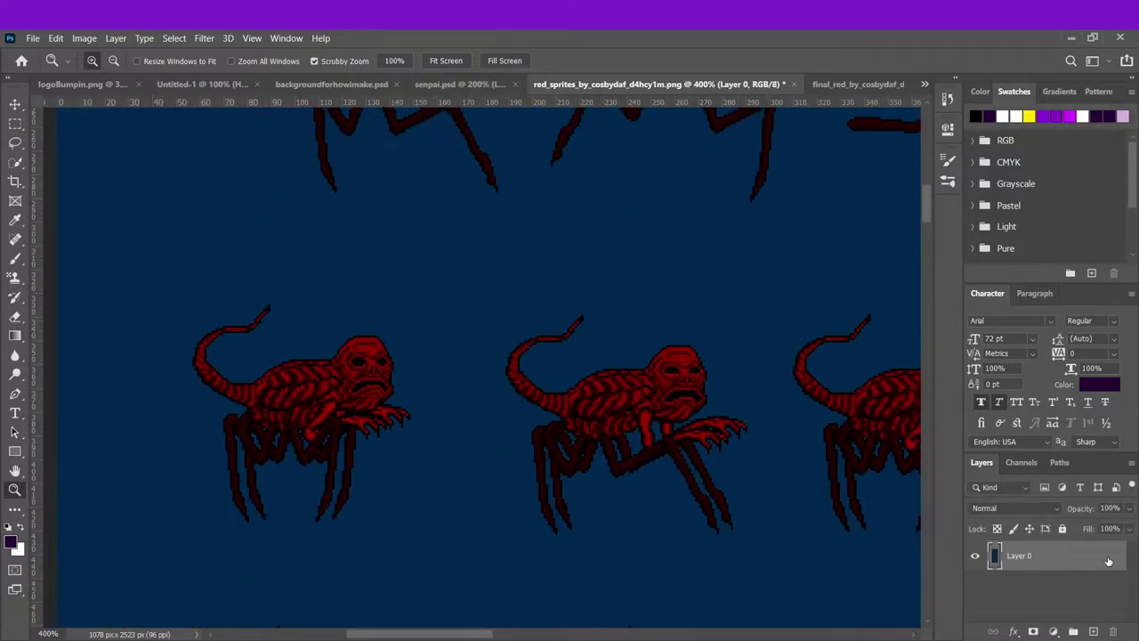
- Make the sheet's blue the background color and sample the red of the first monster's tail as the foreground color
key("i")
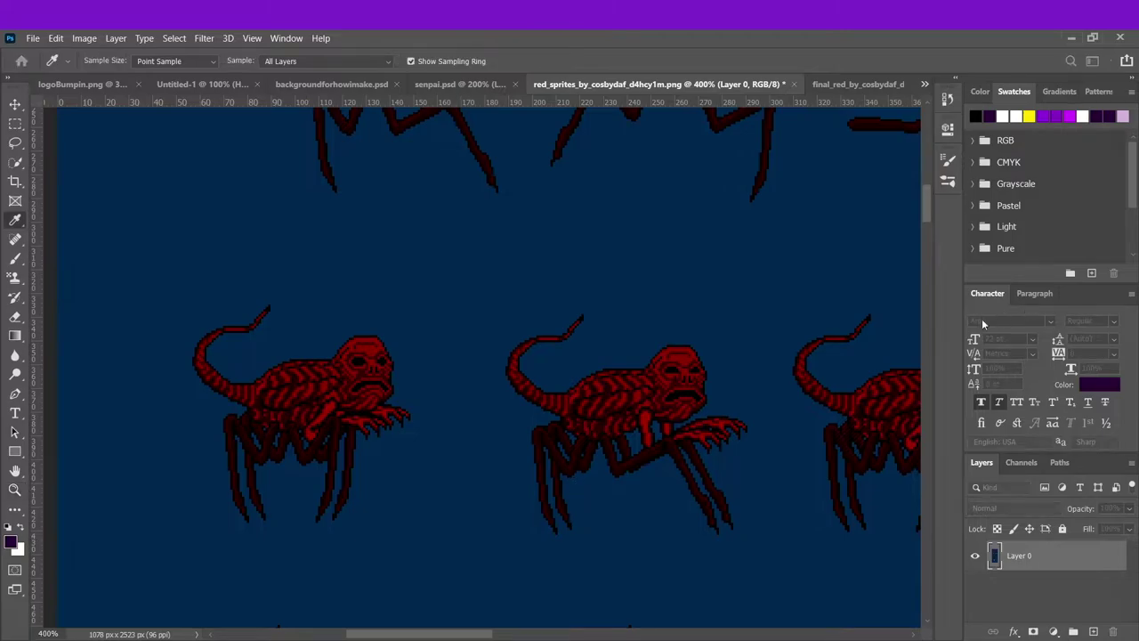
left_click(175, 468)
key("z")
left_click(22, 528)
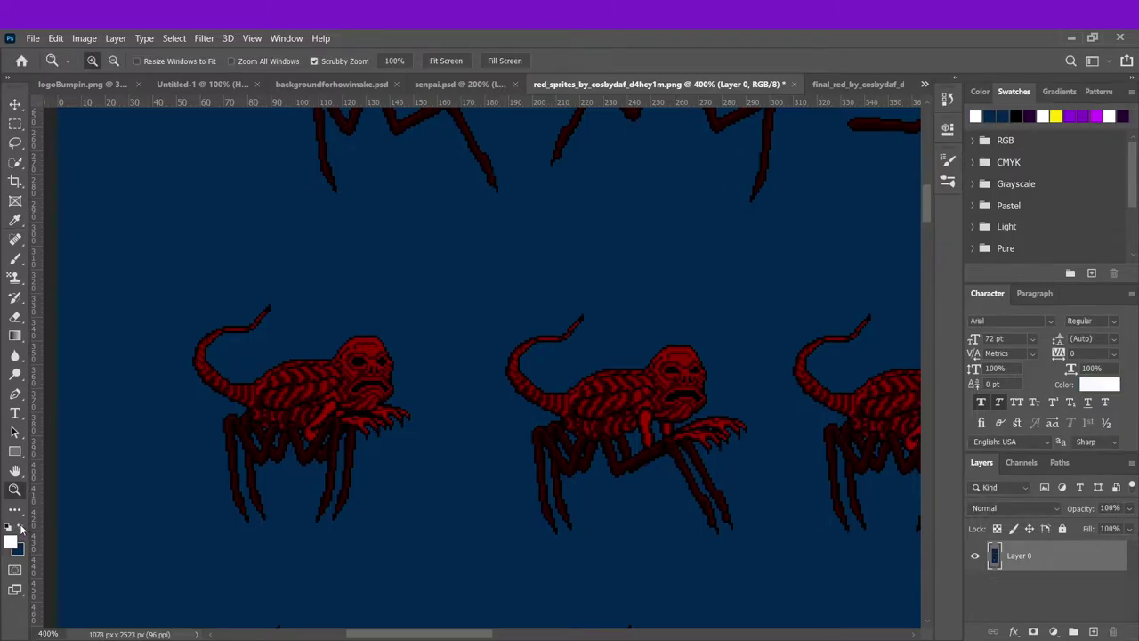
key("i")
left_click(267, 311)
left_click(15, 316)
key("s")
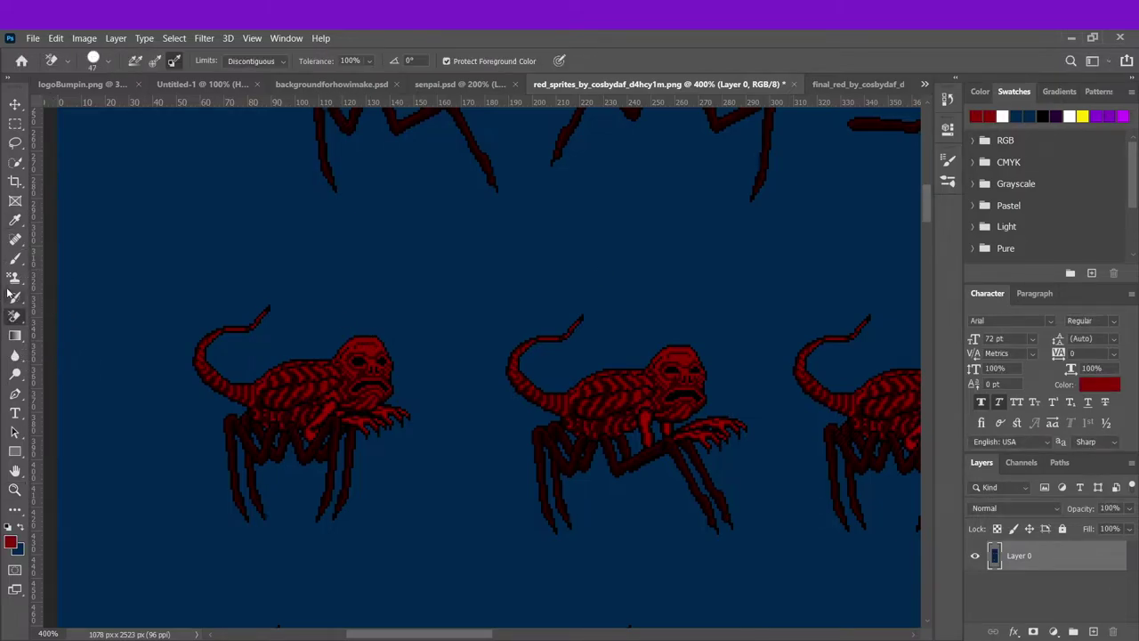
left_click(238, 253)
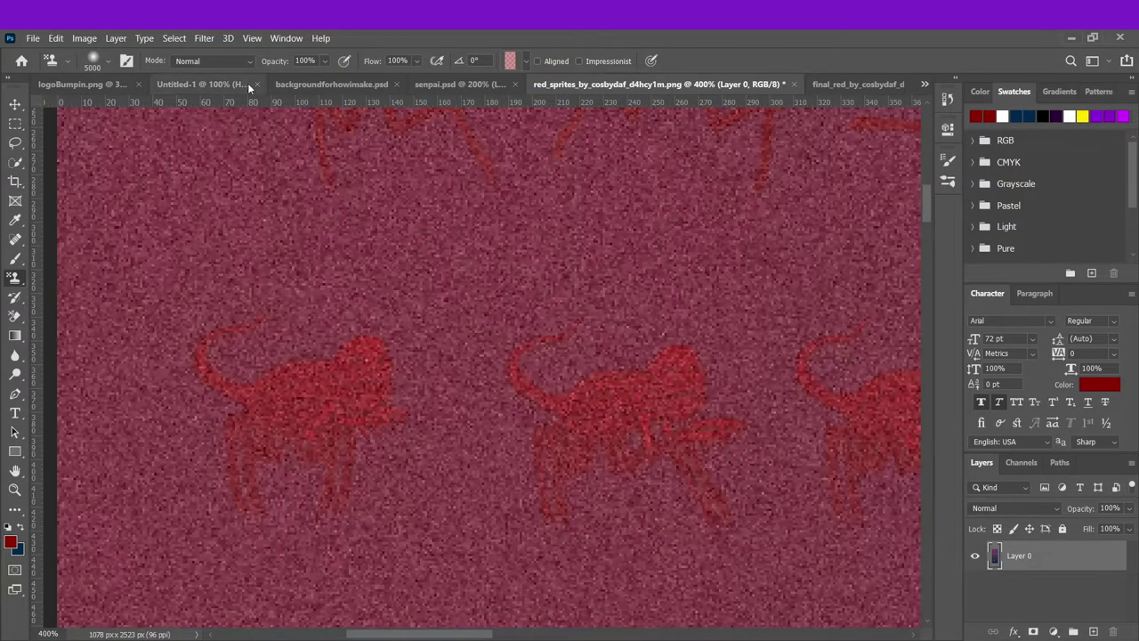
key("ctrl+z")
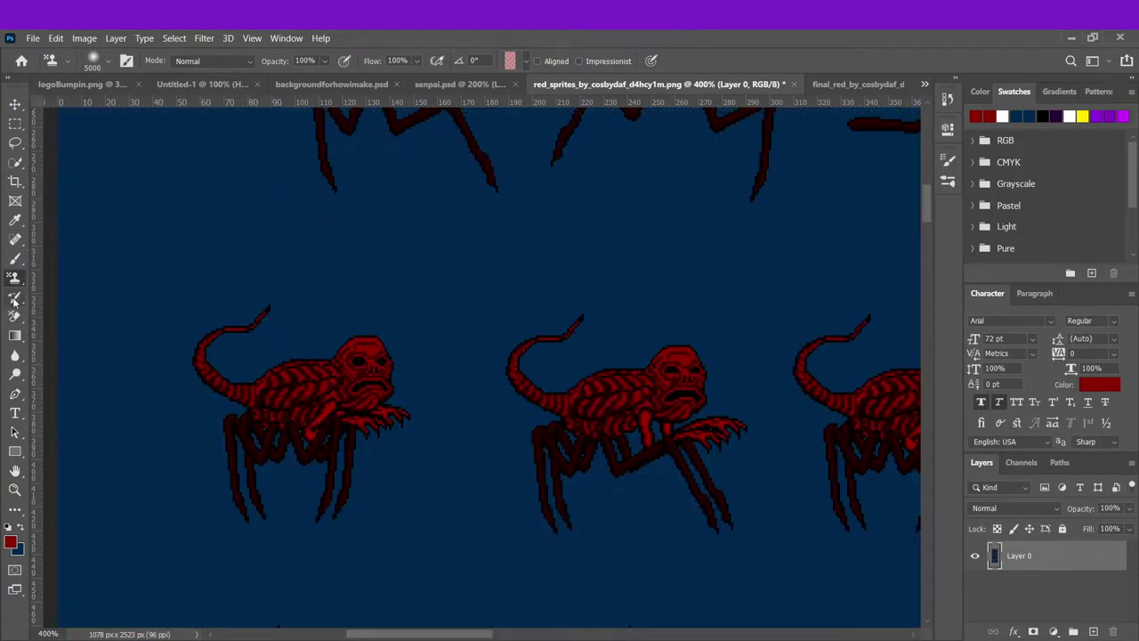
key("bracketleft")
mouse_move(254, 261)
left_mouse_down()
mouse_move(330, 330)
mouse_move(743, 282)
mouse_move(77, 585)
mouse_move(763, 406)
mouse_move(495, 318)
mouse_move(308, 348)
left_mouse_up()
key("ctrl+z")
key("ctrl+z")
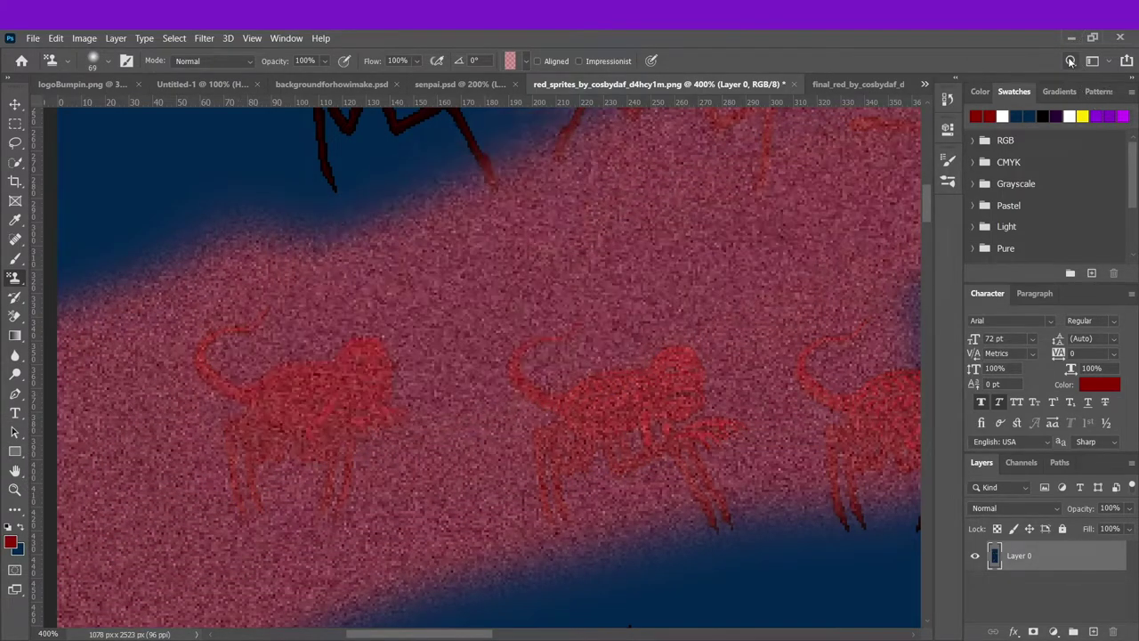
- Set the Background Eraser's tolerance to 52% and try erasing the blue around the first full-bodied monster, undoing the test strokes
left_click(14, 316)
mouse_move(183, 306)
left_mouse_down()
mouse_move(190, 407)
mouse_move(392, 333)
left_mouse_up()
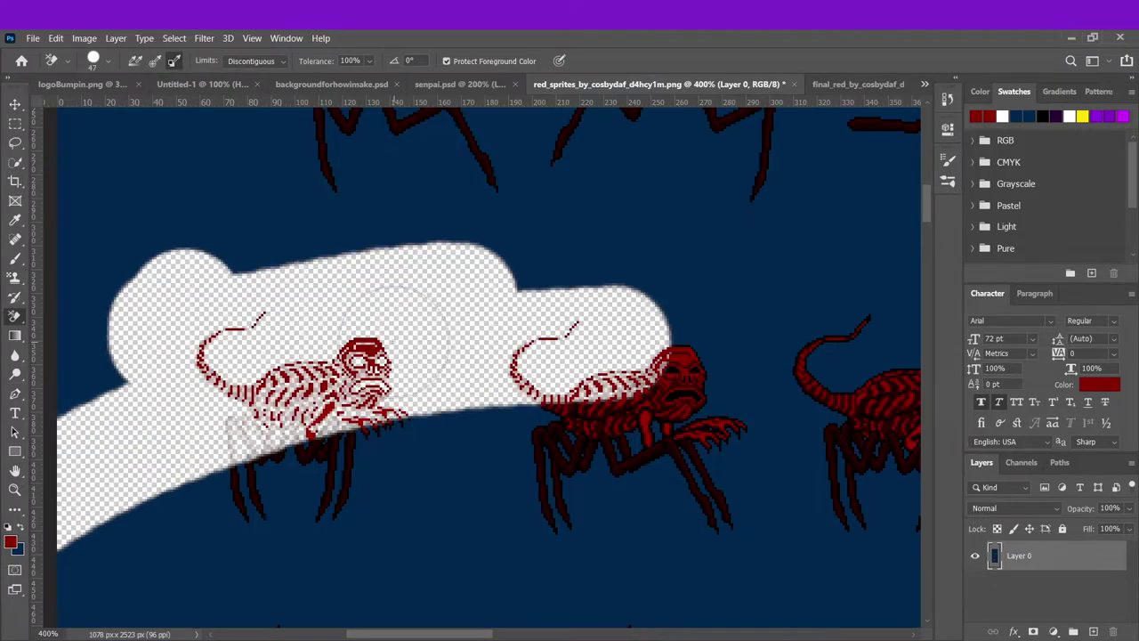
key("ctrl+z")
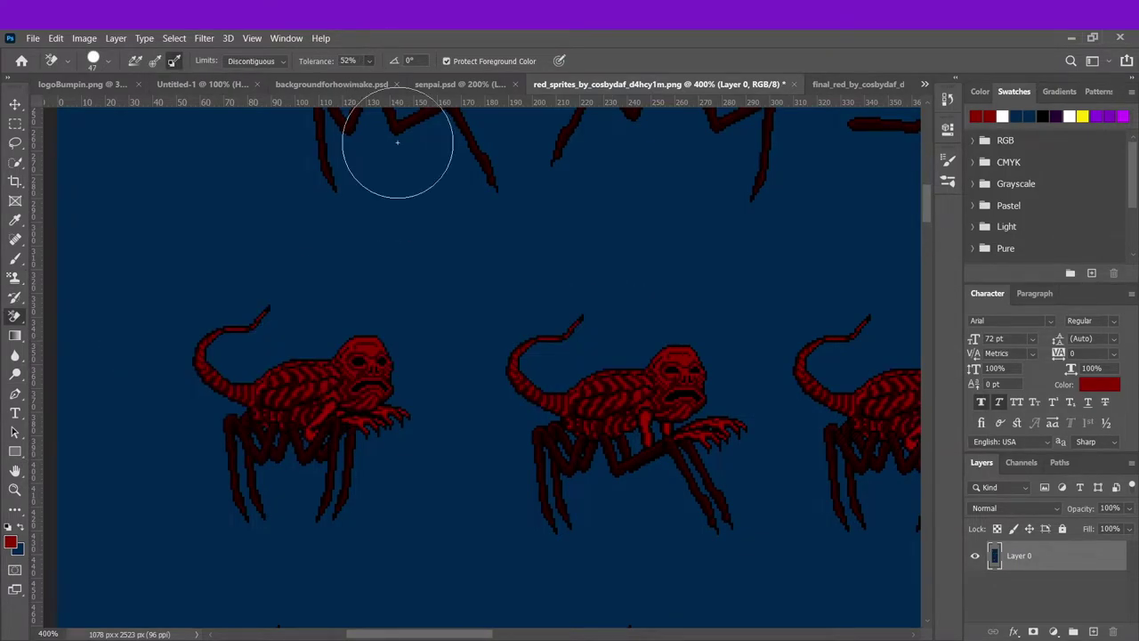
left_click_drag(398, 196, 89, 392)
key("z")
key("ctrl+z")
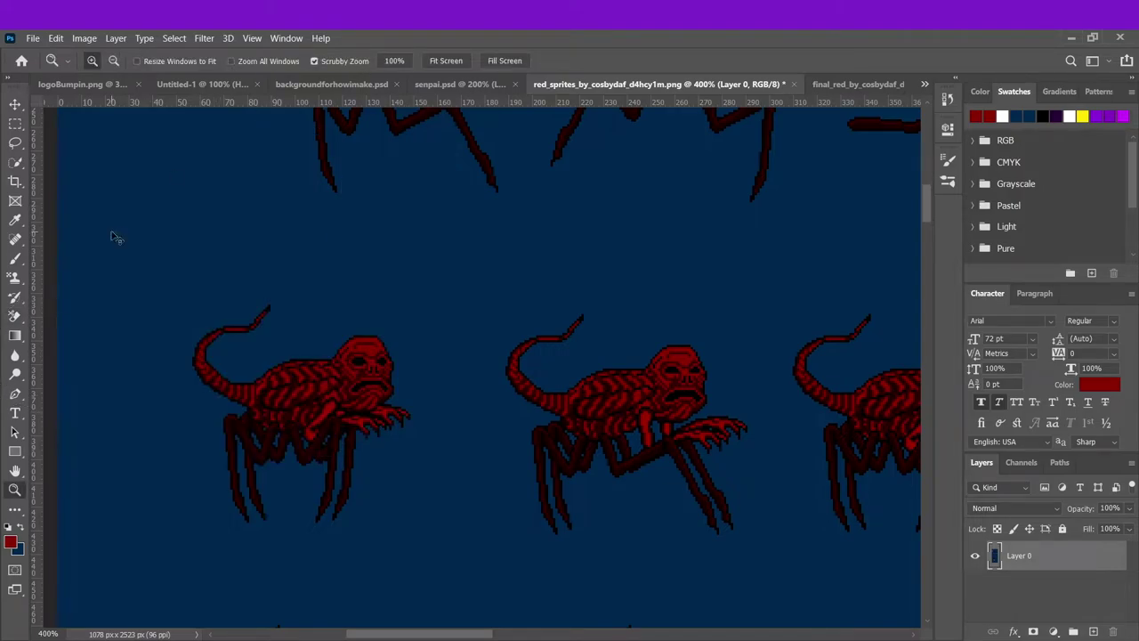
- Sample black from the first monster as the foreground color and erase the blue around that sprite with the Background Eraser
key("i")
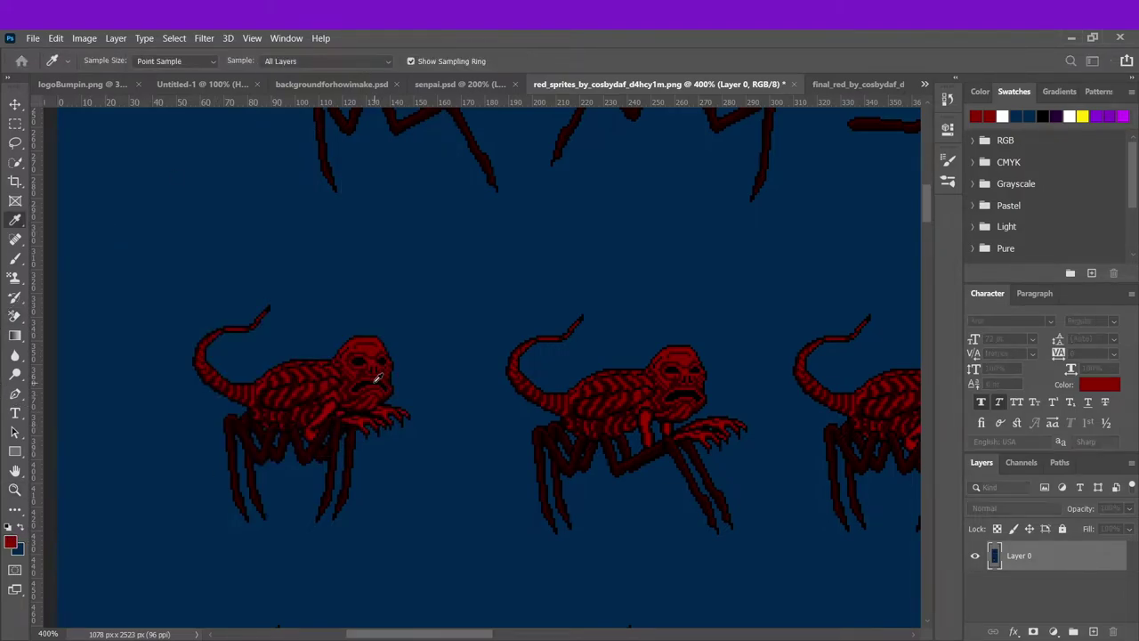
key("e")
mouse_move(360, 325)
left_mouse_down()
mouse_move(98, 480)
mouse_move(473, 356)
mouse_move(374, 205)
mouse_move(419, 279)
mouse_move(222, 611)
mouse_move(425, 396)
left_mouse_up()
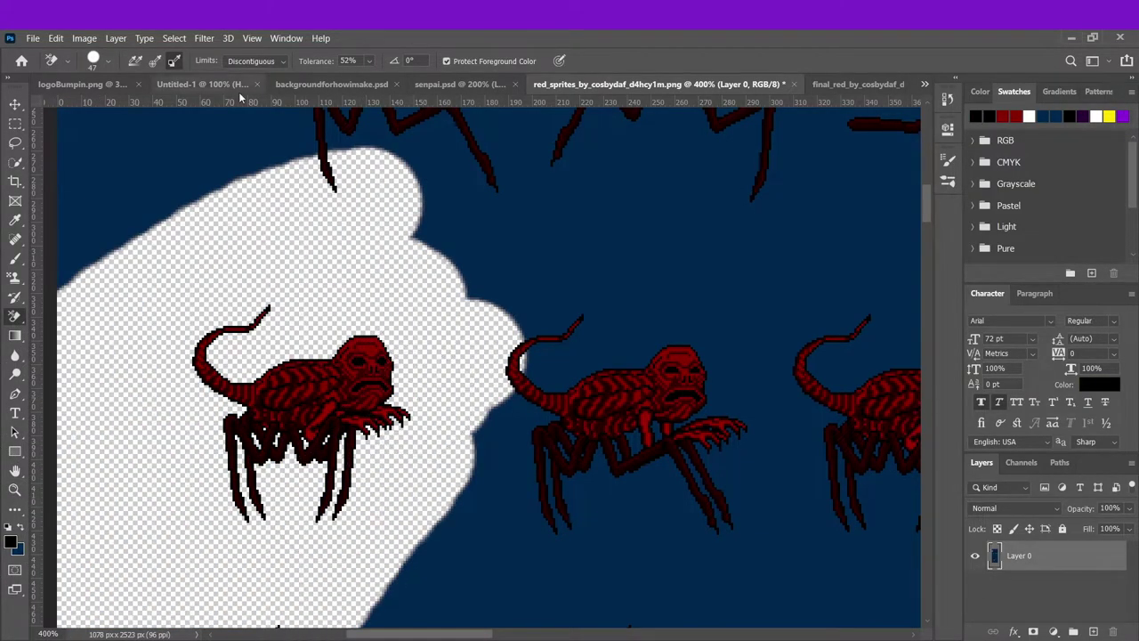
- Copy the cut-out monster into senpai.psd as a new layer and hide Layer 3 copy 5
left_click(14, 124)
left_click_drag(156, 297, 420, 532)
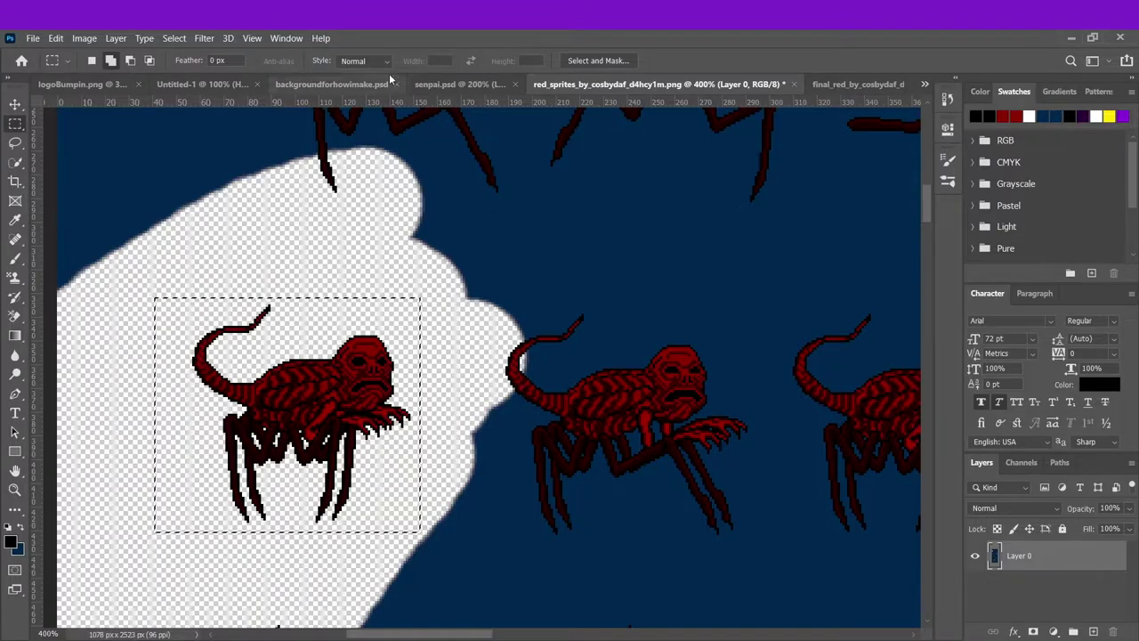
left_click(453, 84)
key("ctrl+v")
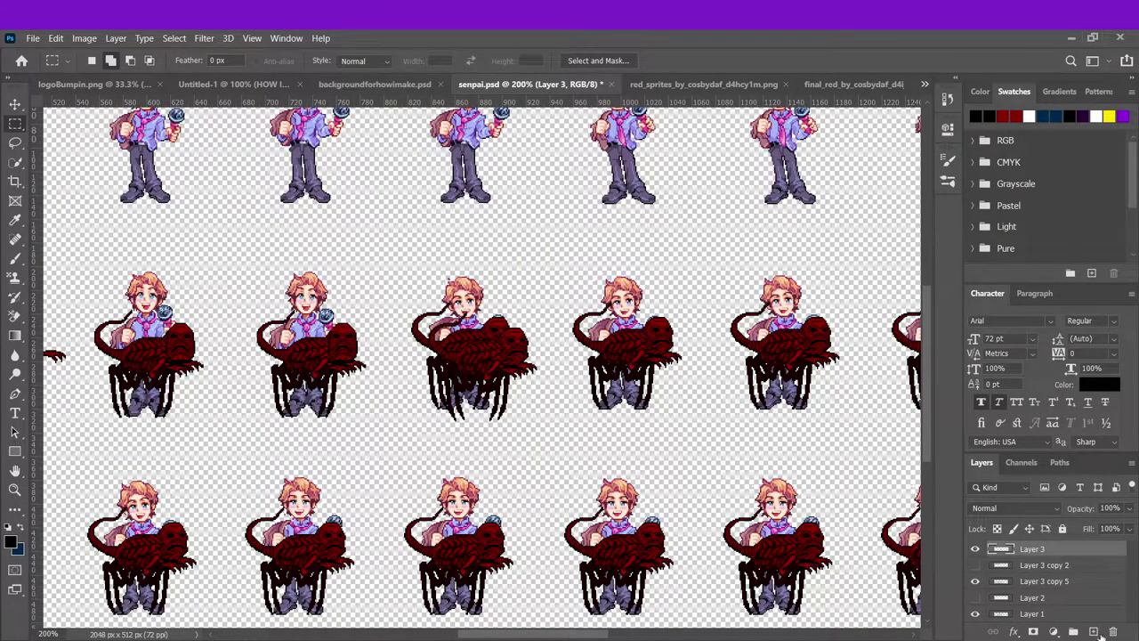
left_click(974, 580)
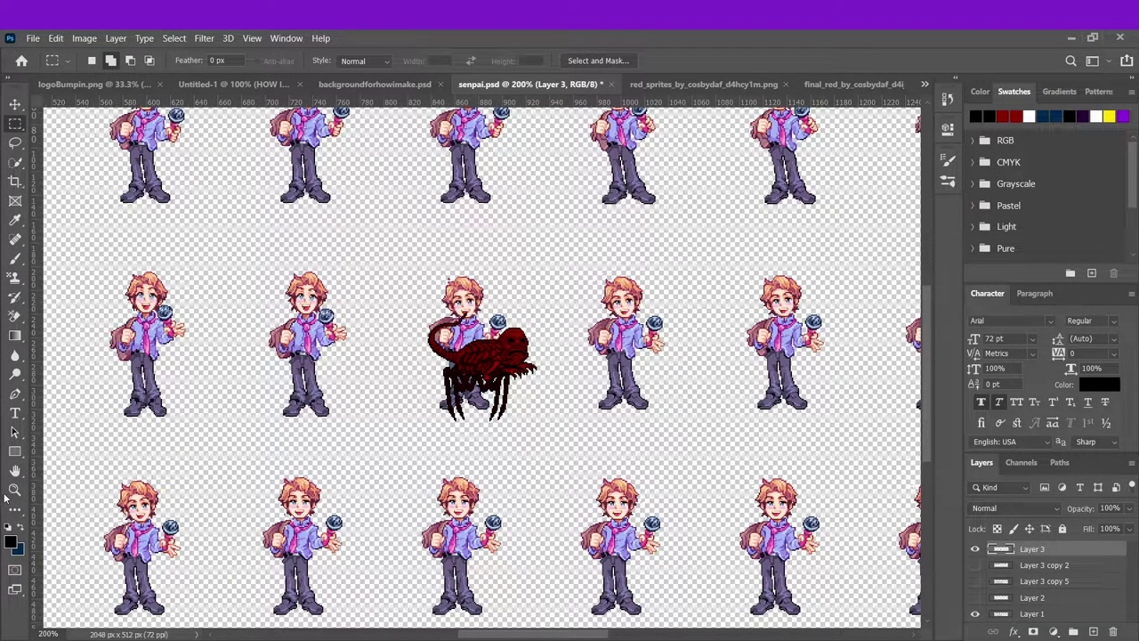
- Move the pasted monster upward over the middle-row character, to about Y 278 px
key("z")
left_click(391, 382)
left_click(519, 358)
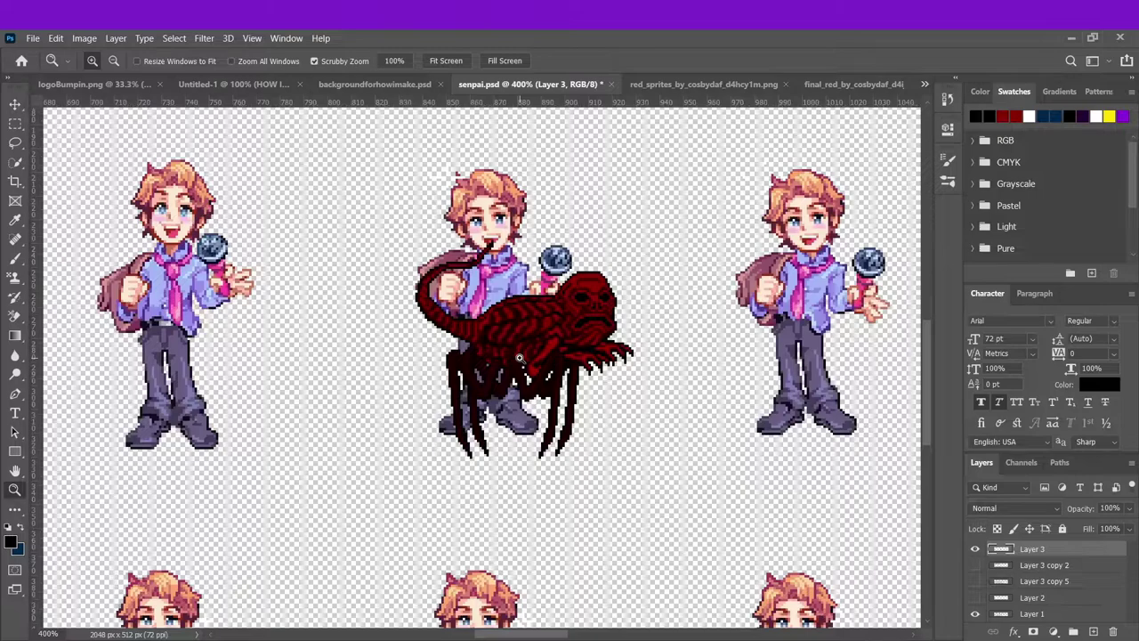
key("ctrl+t")
left_click_drag(521, 360, 521, 343)
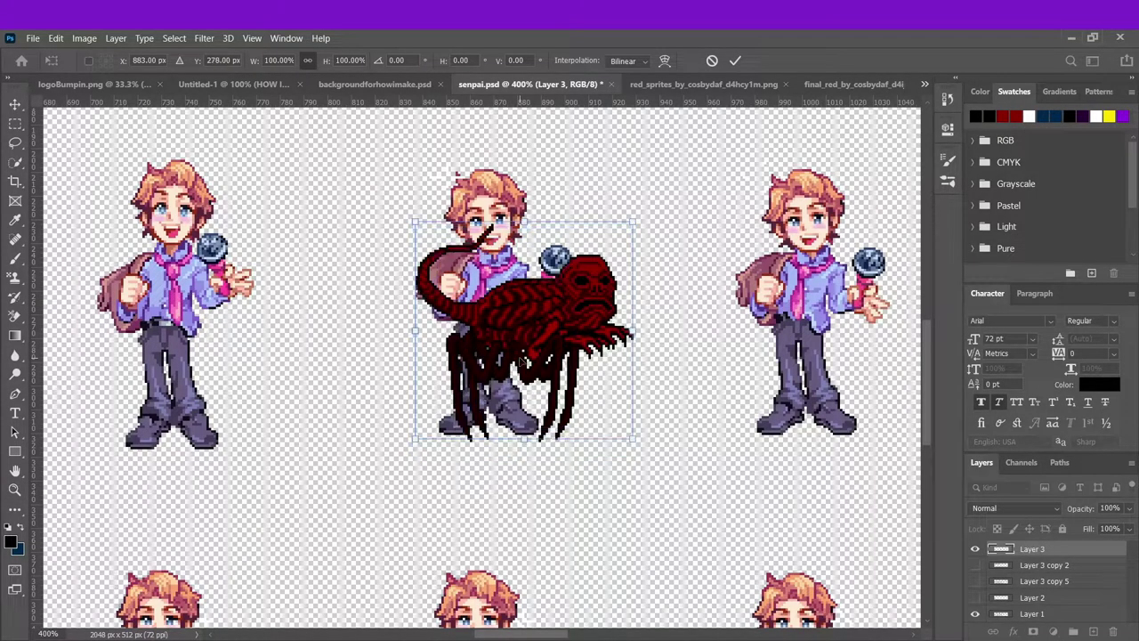
key("Return")
- Nudge the pasted monster with Free Transform to X 869 px, Y 275 px so it overlaps the middle-row character
key("e")
key("ctrl+t")
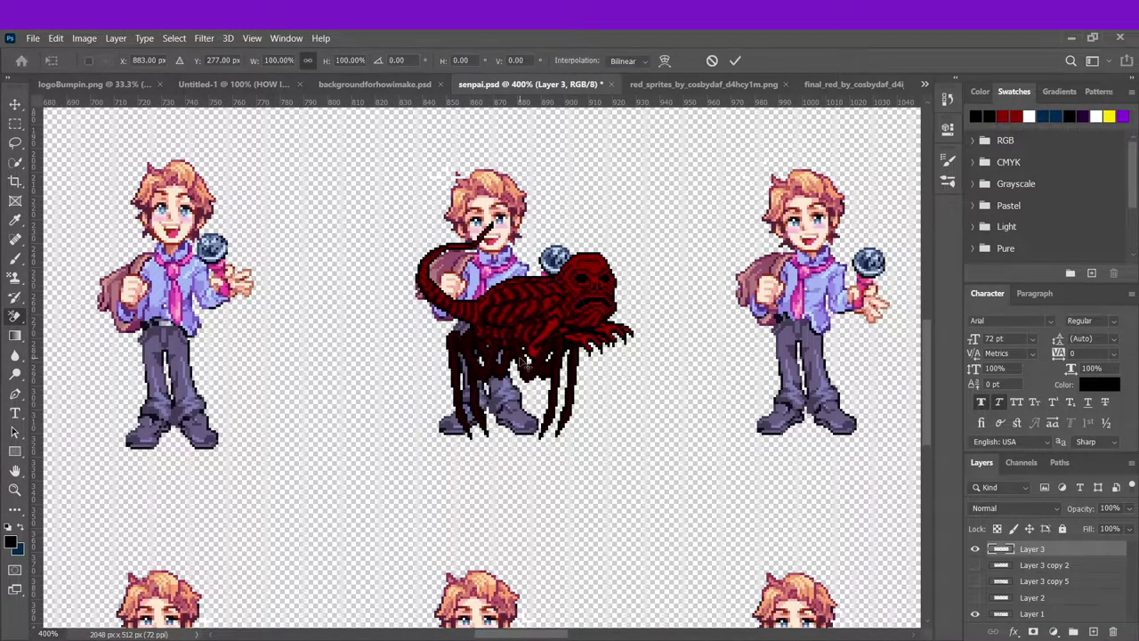
key("Left")
key("Left")
key("Left")
key("Left")
key("Left")
key("Left")
key("Left")
key("Left")
key("Left")
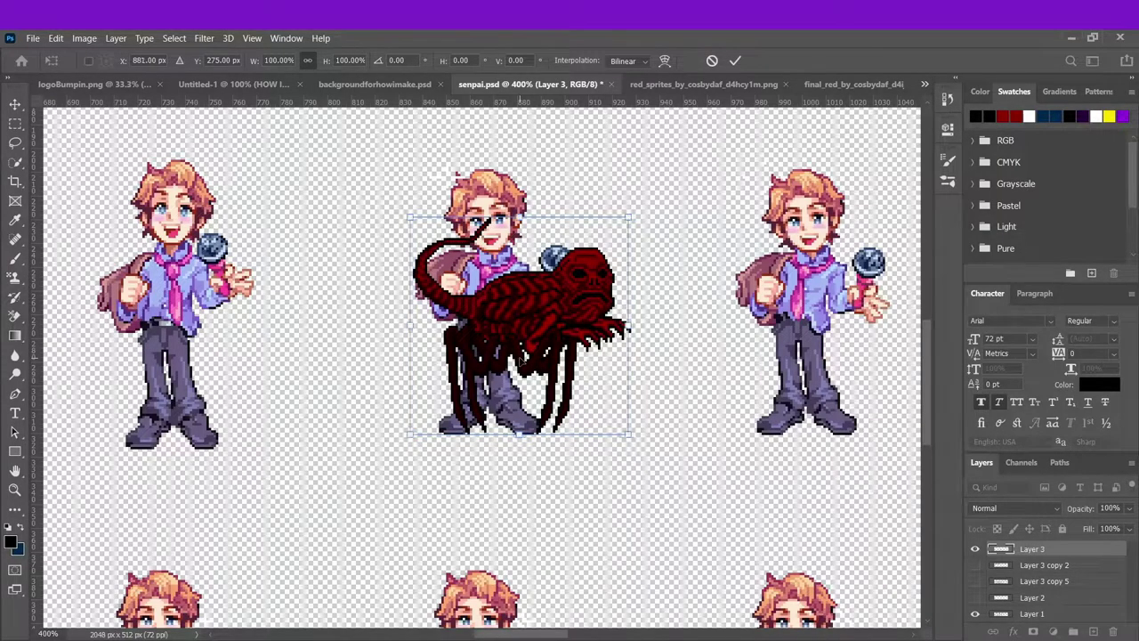
key("Left")
key("Right")
key("Right")
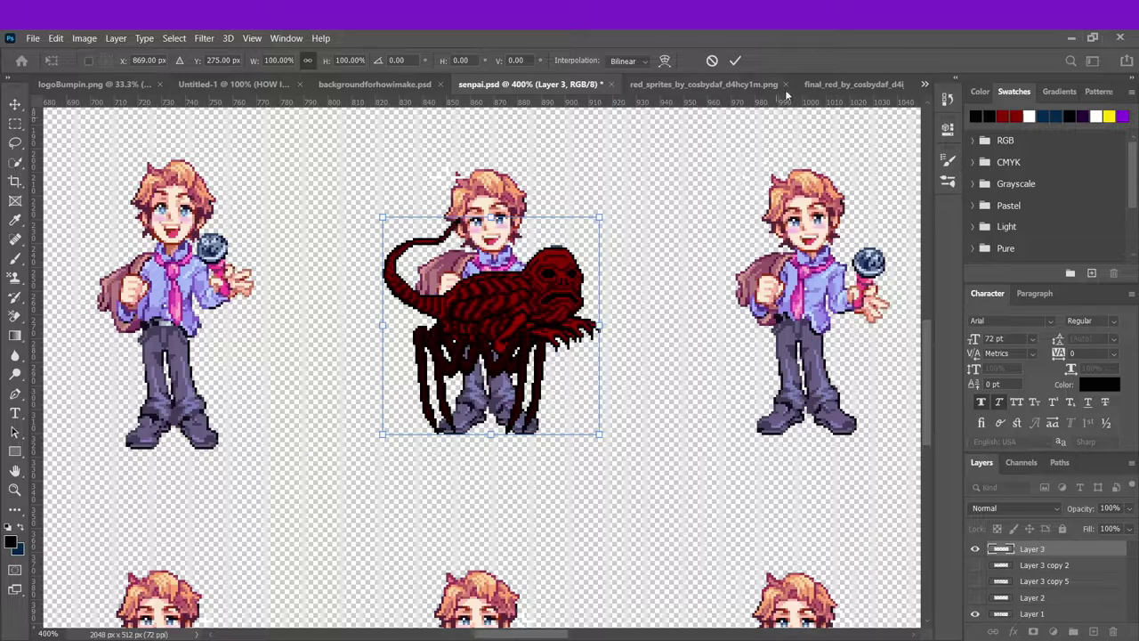
left_click(735, 60)
key("e")
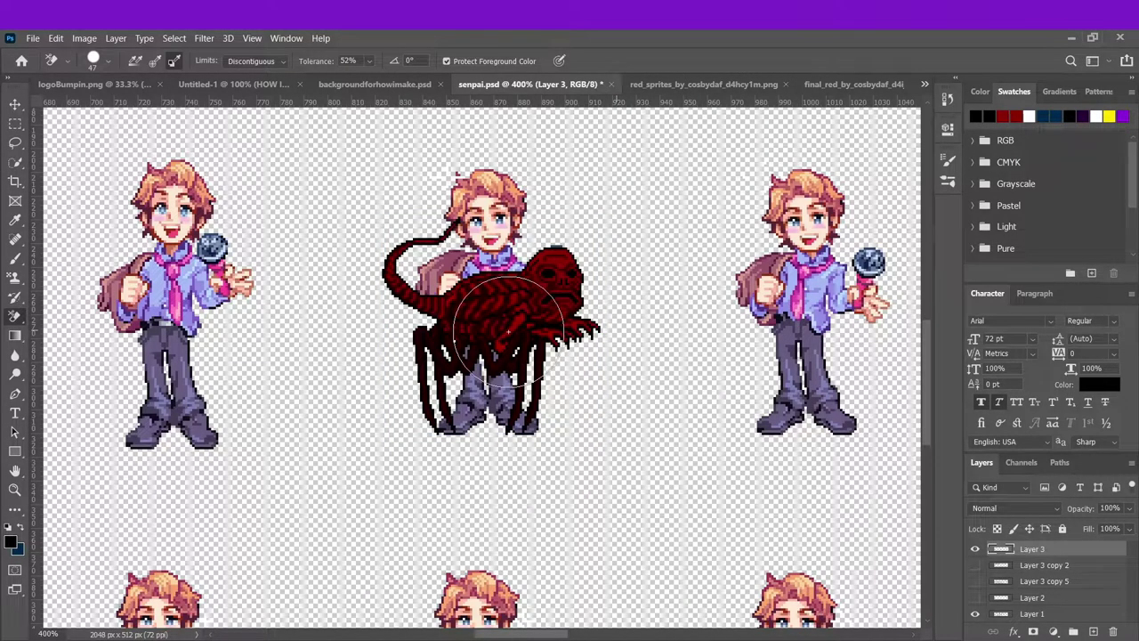
left_click(14, 489)
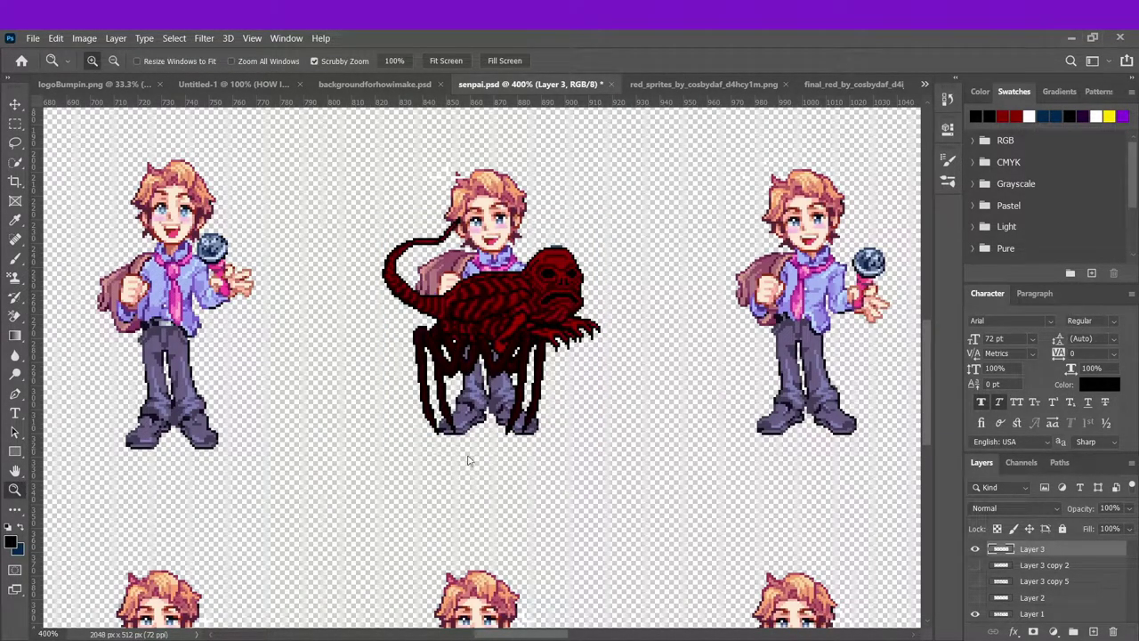
- Make Layer 3 copy 5 visible again in senpai.psd and review the monster overlays across the character frames
scroll(470, 462, "down", 5)
scroll(392, 395, "up", 3)
scroll(391, 394, "up", 1)
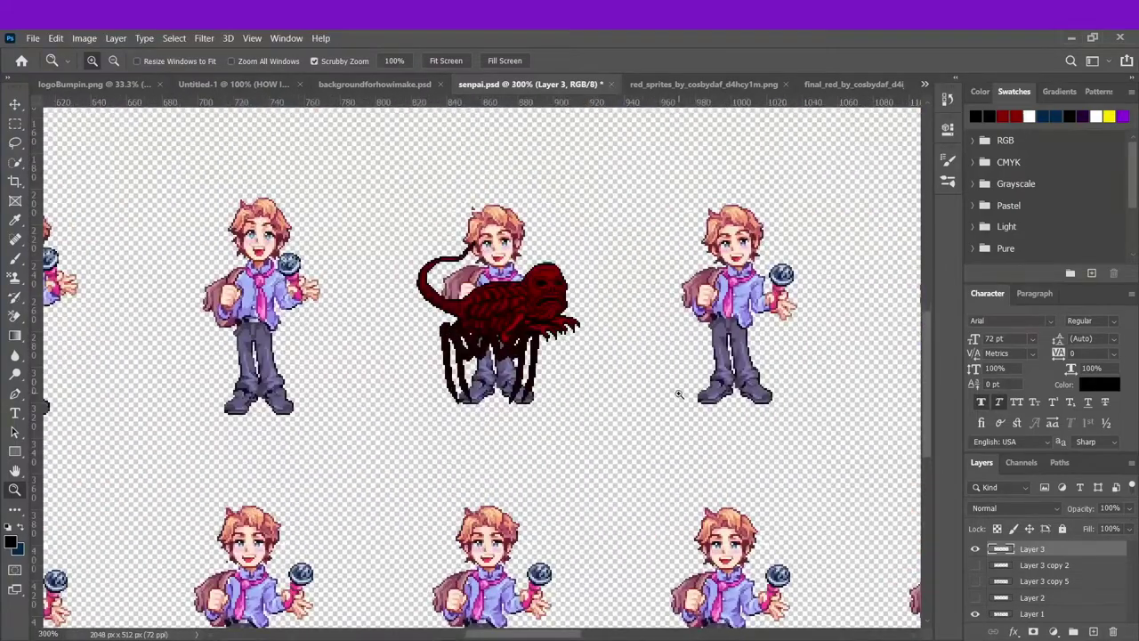
left_click(703, 84)
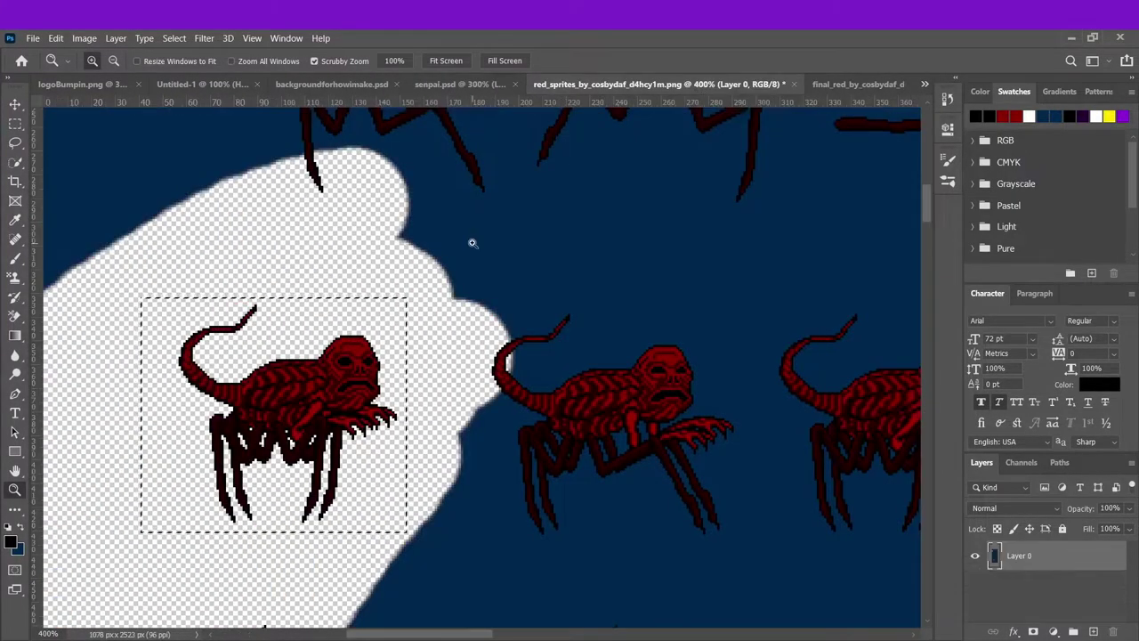
key("ctrl+0")
left_click(458, 83)
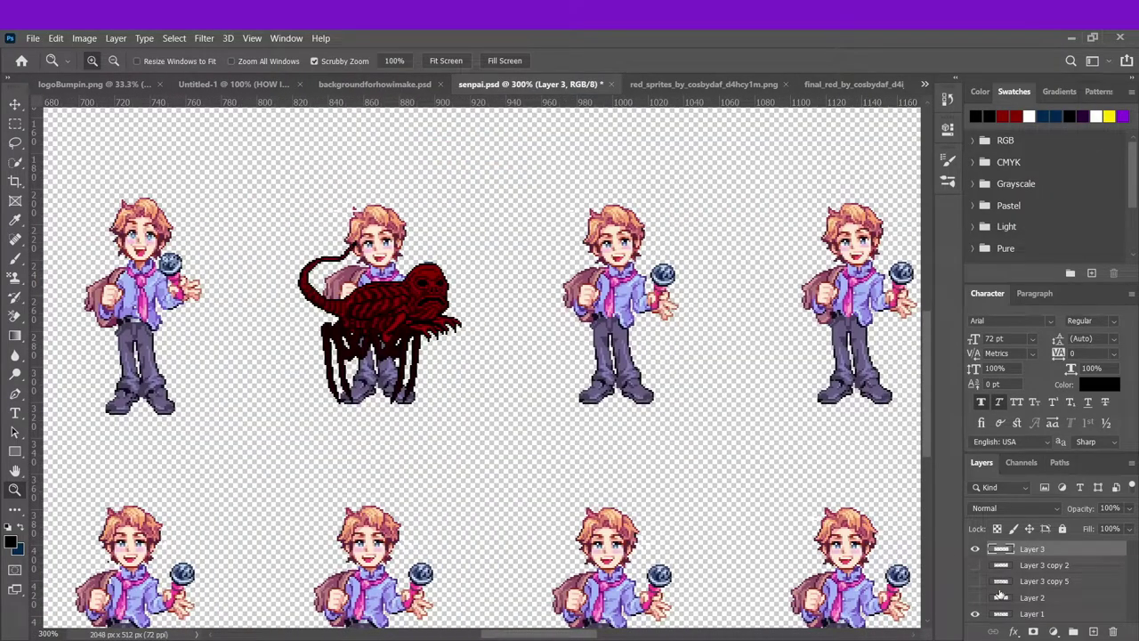
left_click(974, 581)
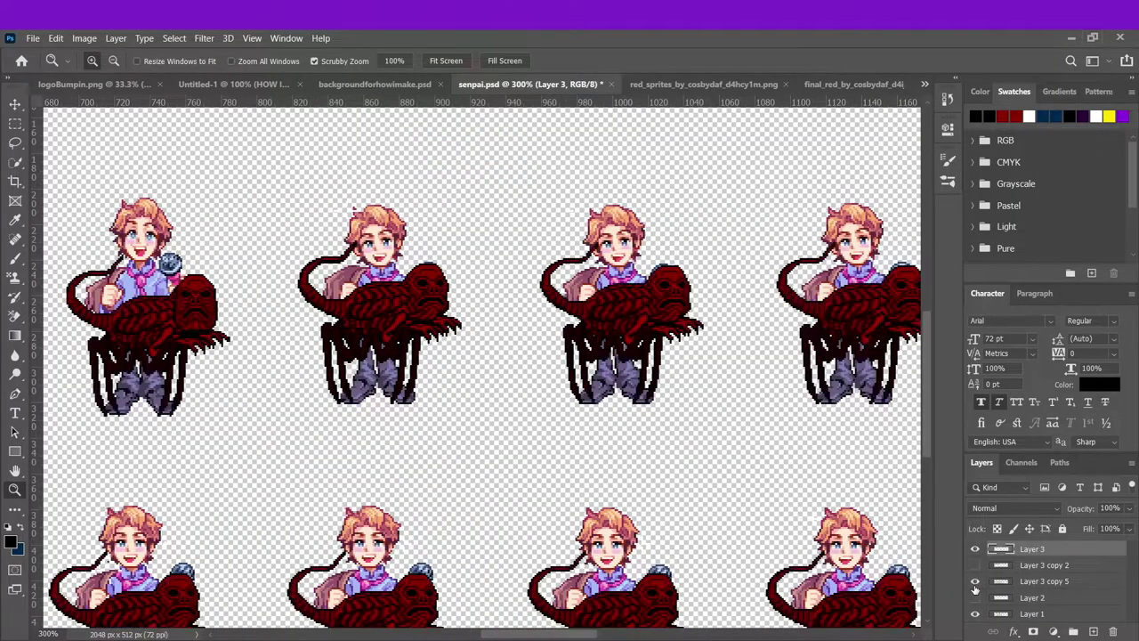
scroll(630, 367, "right", 3)
scroll(630, 367, "down", 3)
scroll(629, 366, "up", 2)
scroll(630, 366, "left", 2)
scroll(630, 367, "down", 2)
scroll(630, 366, "left", 2)
scroll(630, 366, "left", 1)
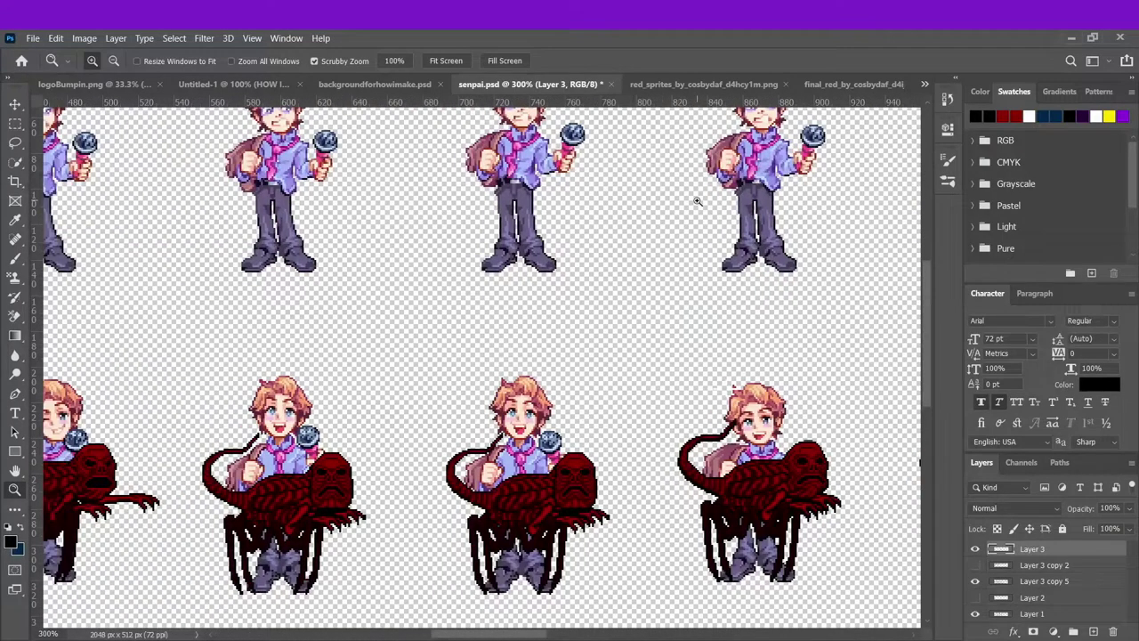
- Look through the monster poses in all rows of the blue sprite sheet red_sprites_by_cosbydaf_d4hcy1m.png
left_click(712, 83)
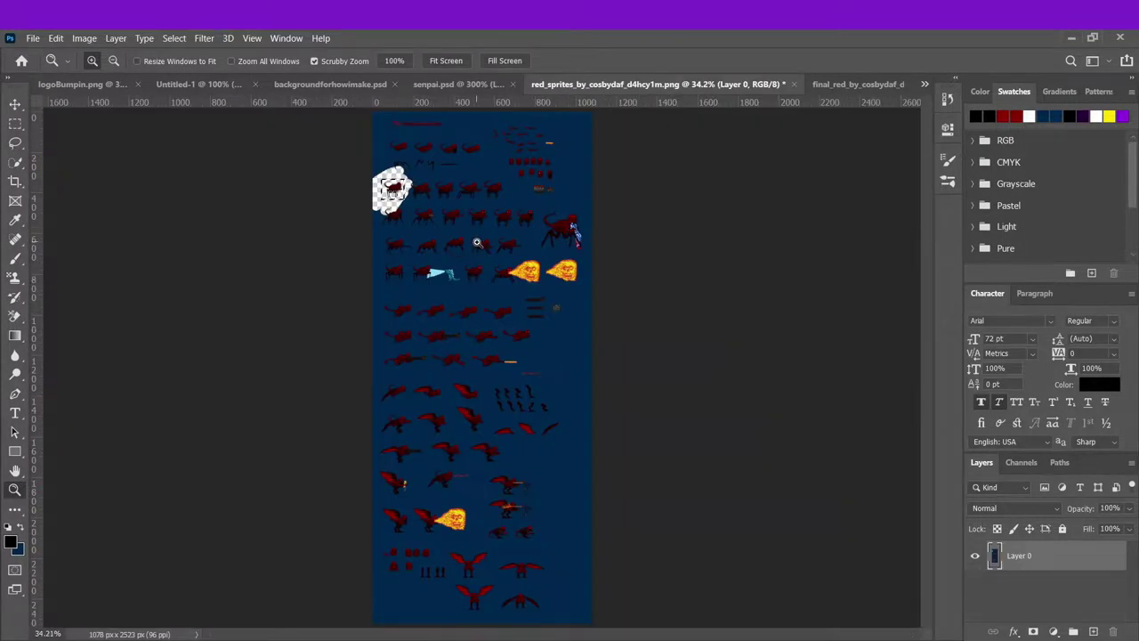
left_click(403, 208)
left_click(406, 196)
left_click(409, 178)
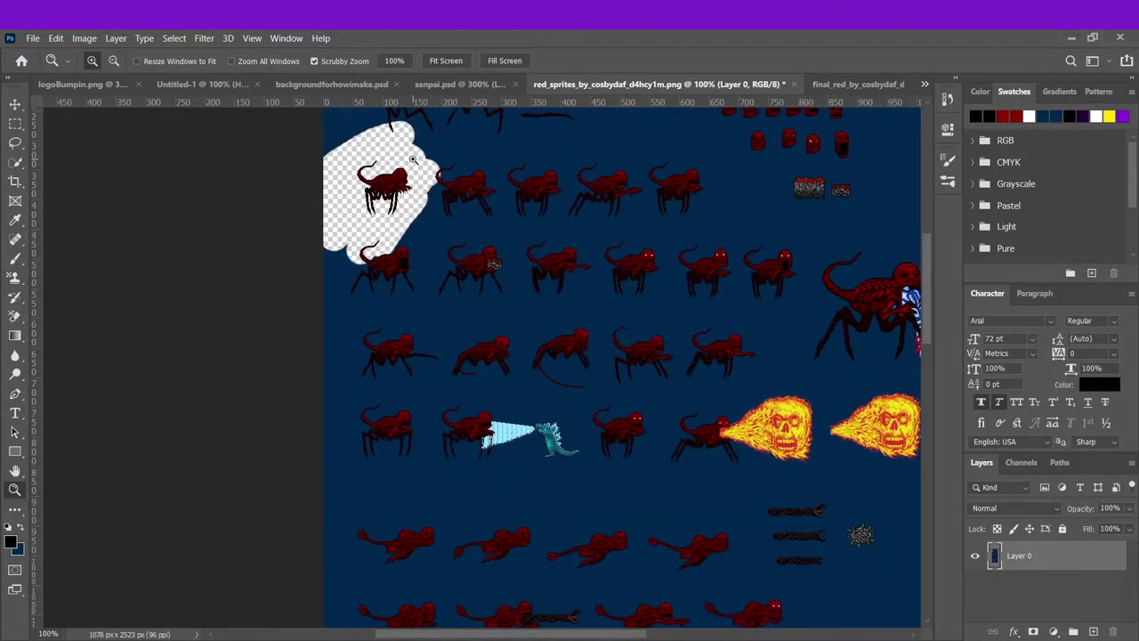
left_click(412, 160)
scroll(413, 159, "right", 6)
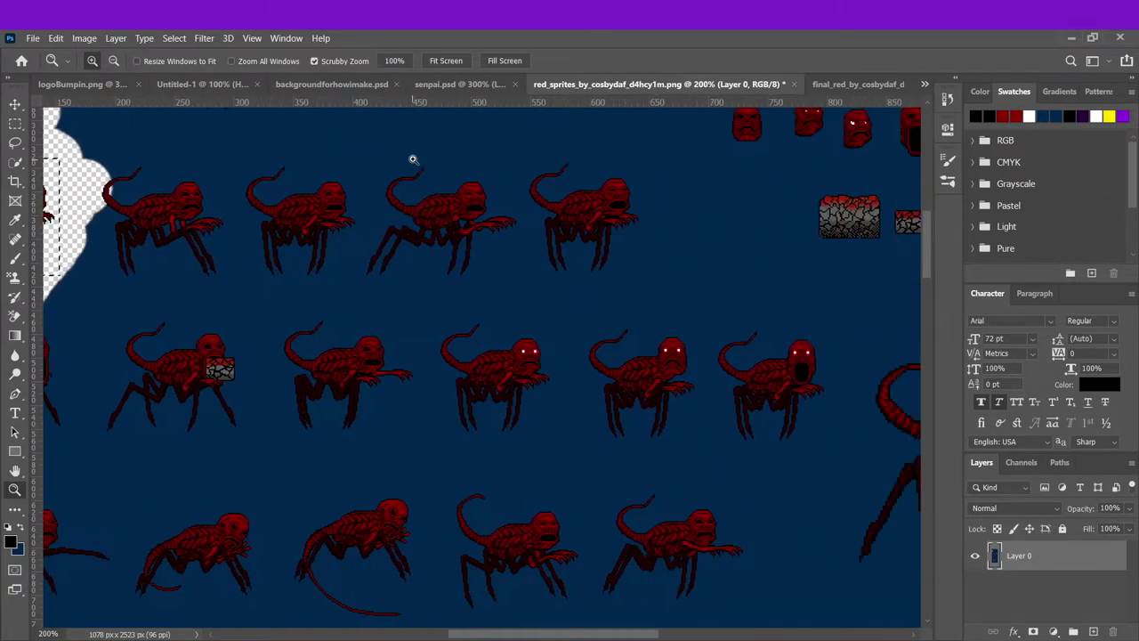
scroll(412, 159, "left", 2)
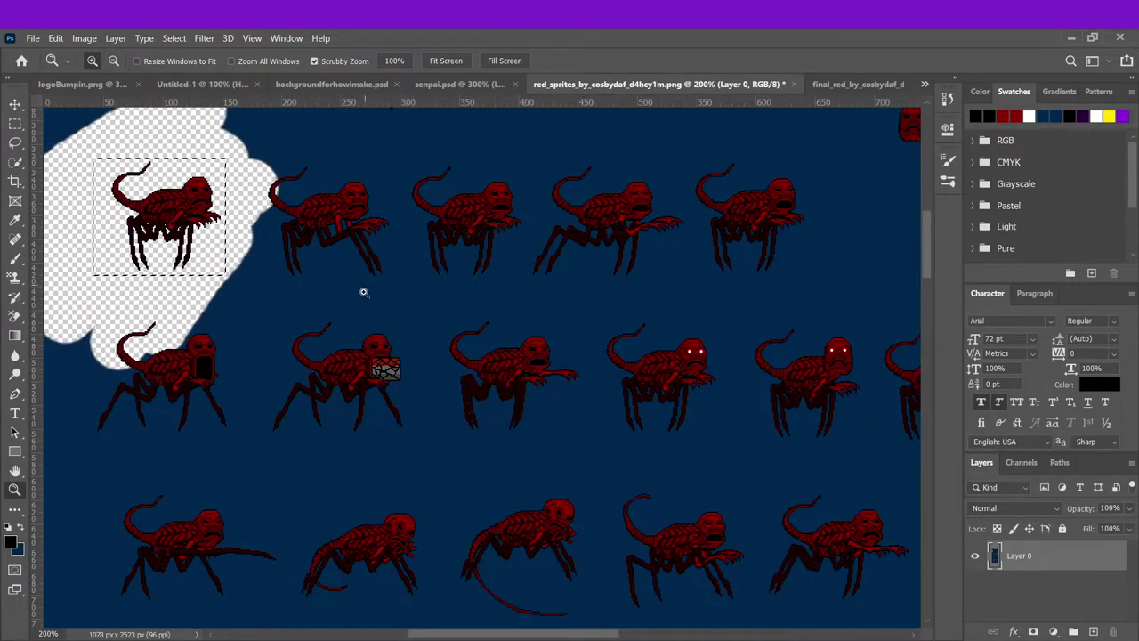
scroll(363, 292, "down", 3)
scroll(348, 347, "down", 2)
scroll(348, 348, "up", 9)
scroll(348, 348, "right", 4)
scroll(348, 348, "up", 4)
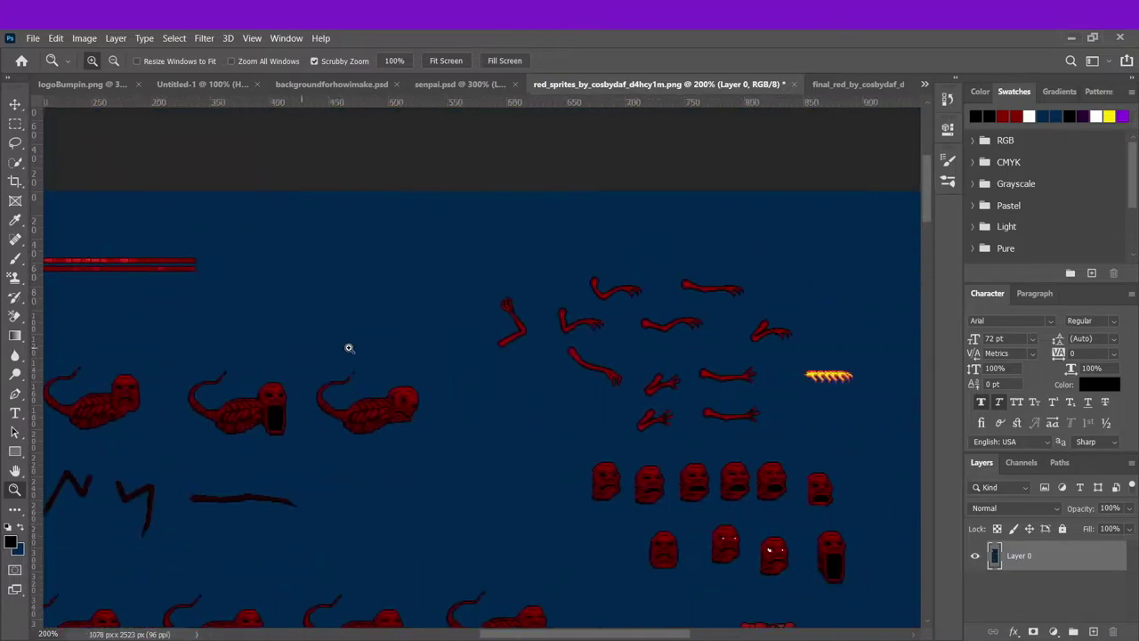
scroll(264, 339, "left", 2)
scroll(264, 339, "left", 4)
scroll(264, 339, "down", 12)
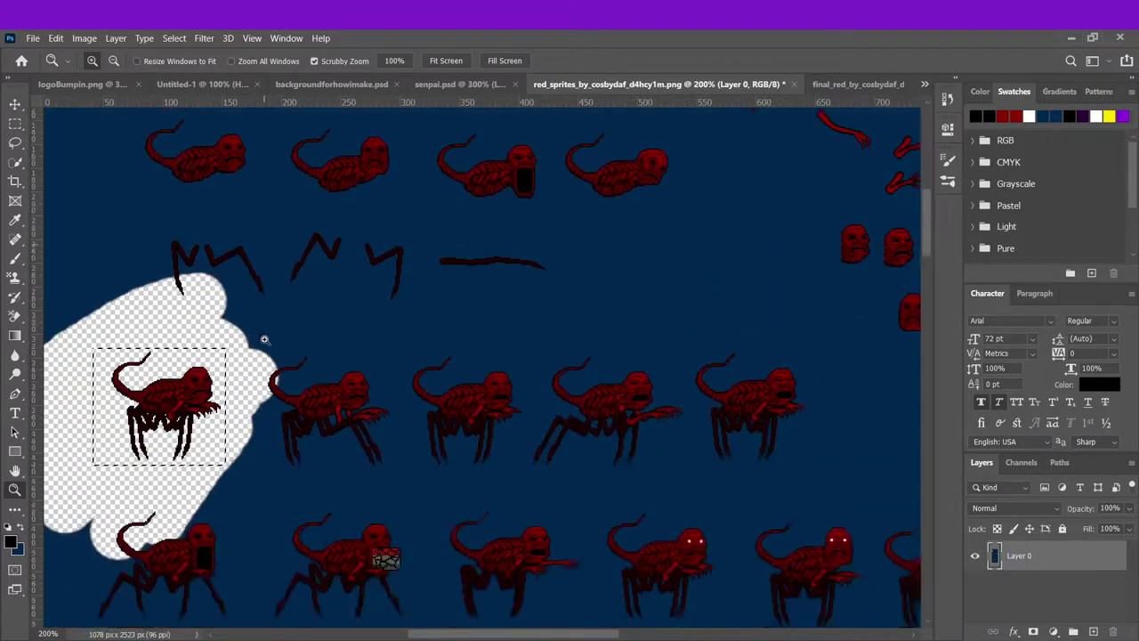
scroll(264, 339, "down", 10)
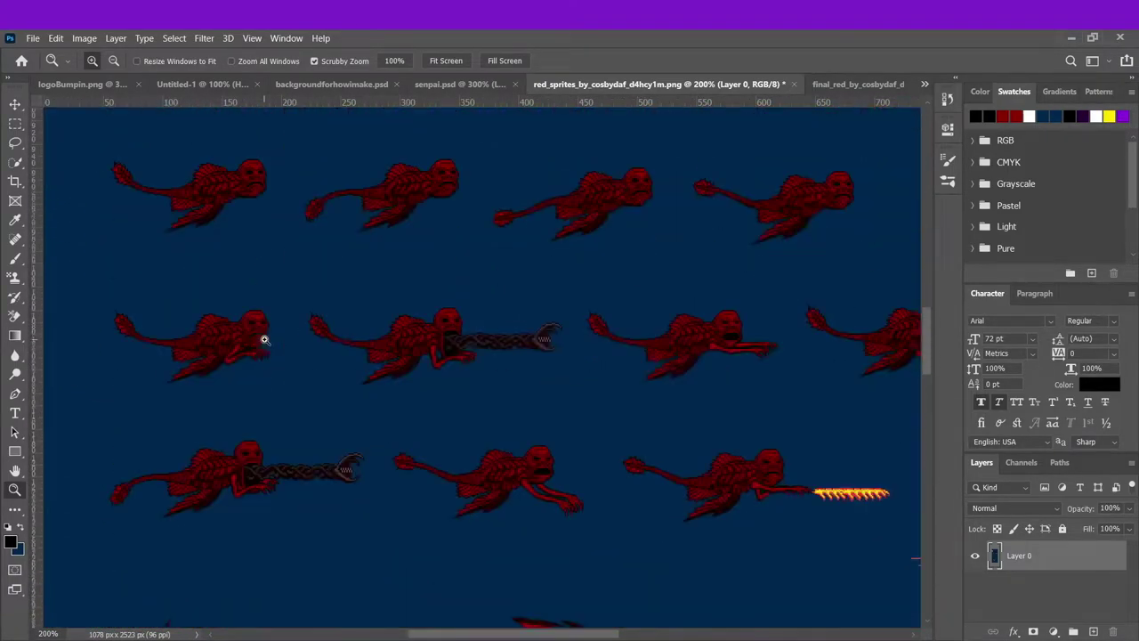
scroll(264, 339, "right", 3)
scroll(264, 339, "down", 10)
scroll(264, 339, "left", 3)
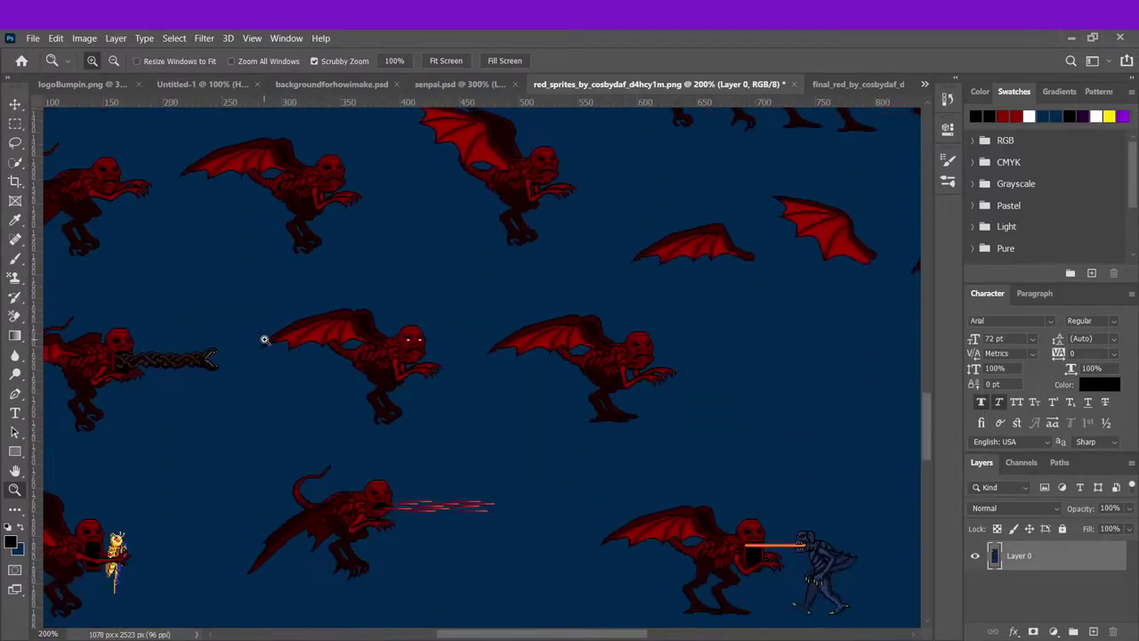
scroll(264, 339, "down", 10)
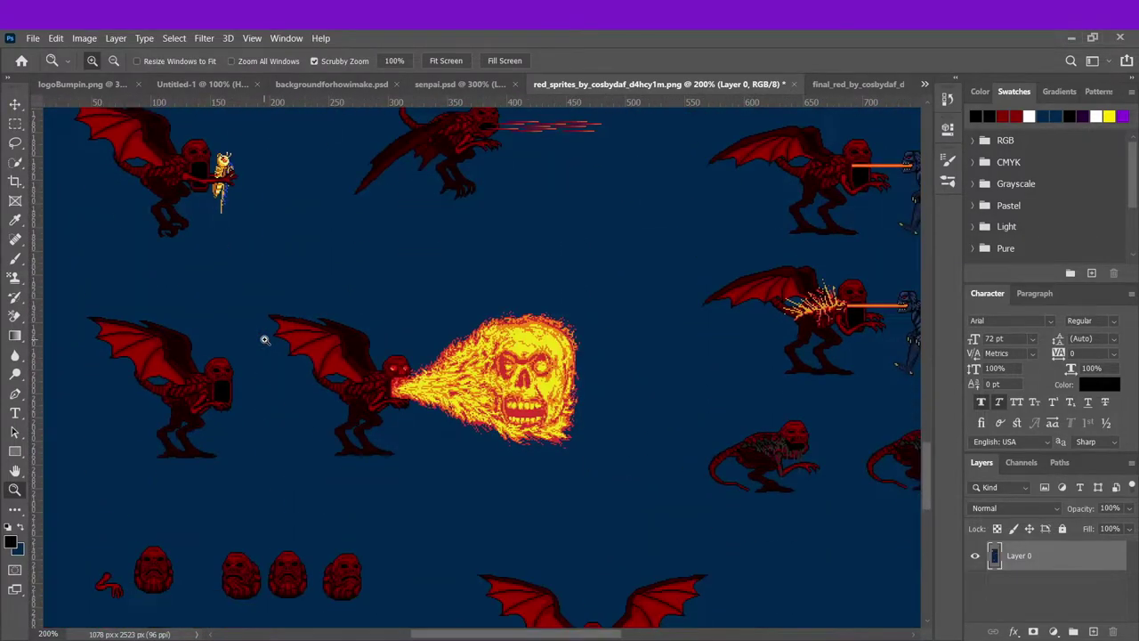
scroll(264, 339, "down", 5)
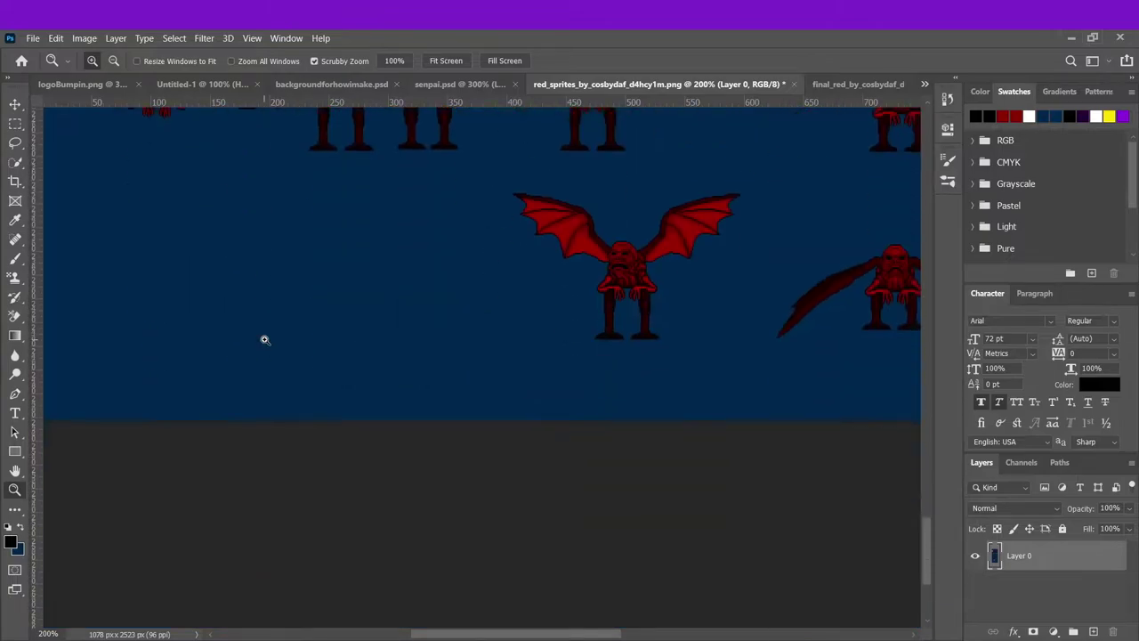
scroll(264, 339, "up", 12)
left_click(507, 85)
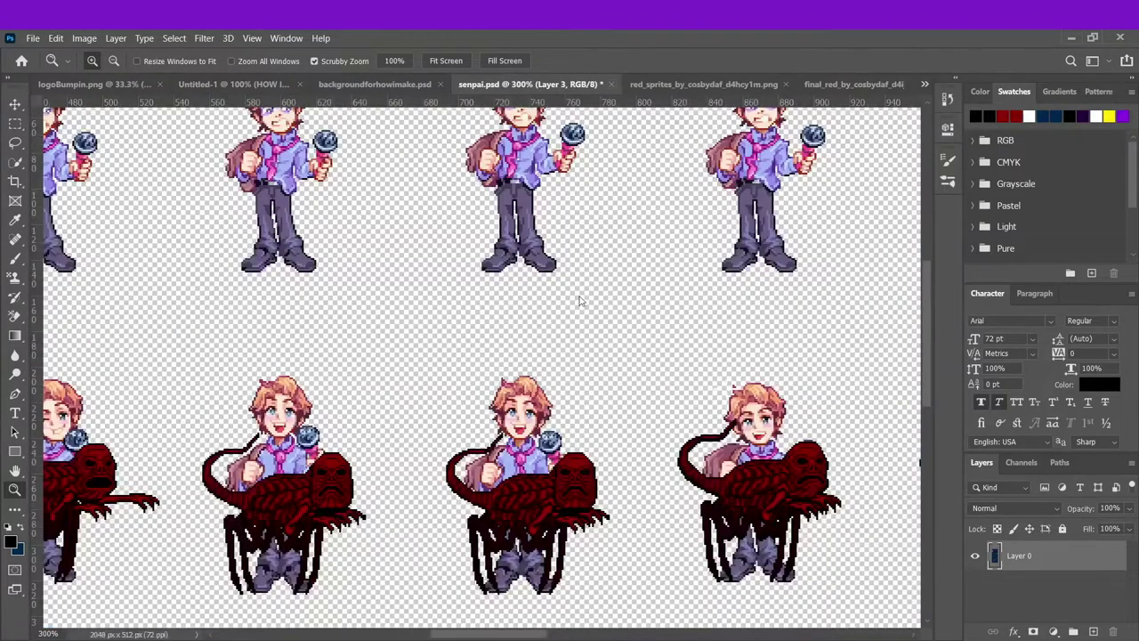
left_click(676, 83)
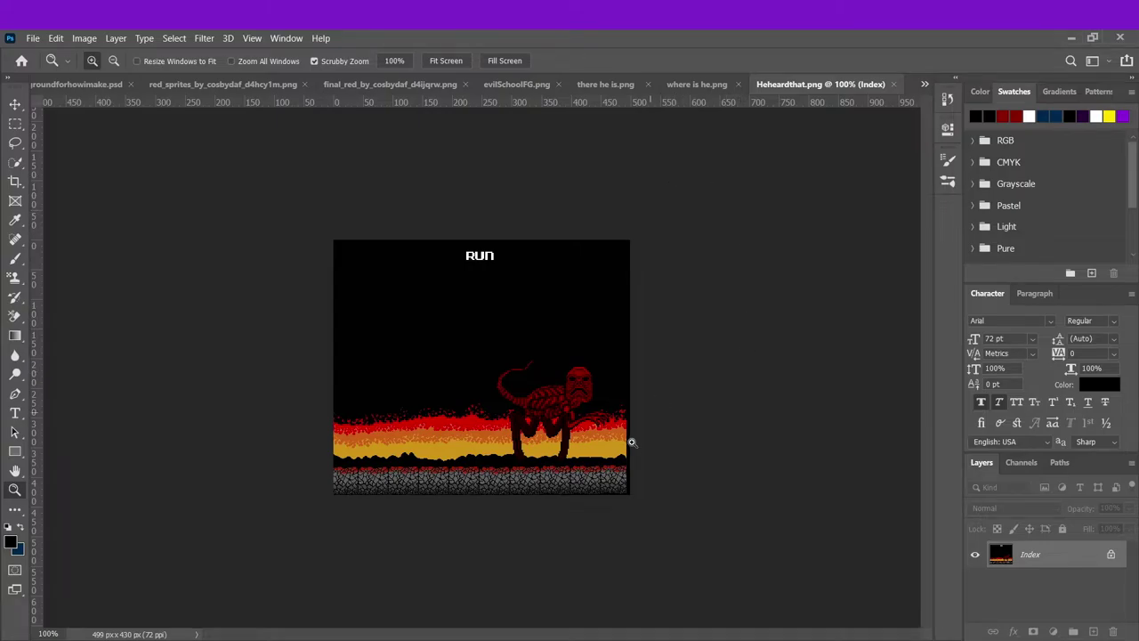
- Close there he is.png and where is he.png, keeping Heheardthat.png open
left_click(597, 441)
left_click(648, 83)
left_click(740, 84)
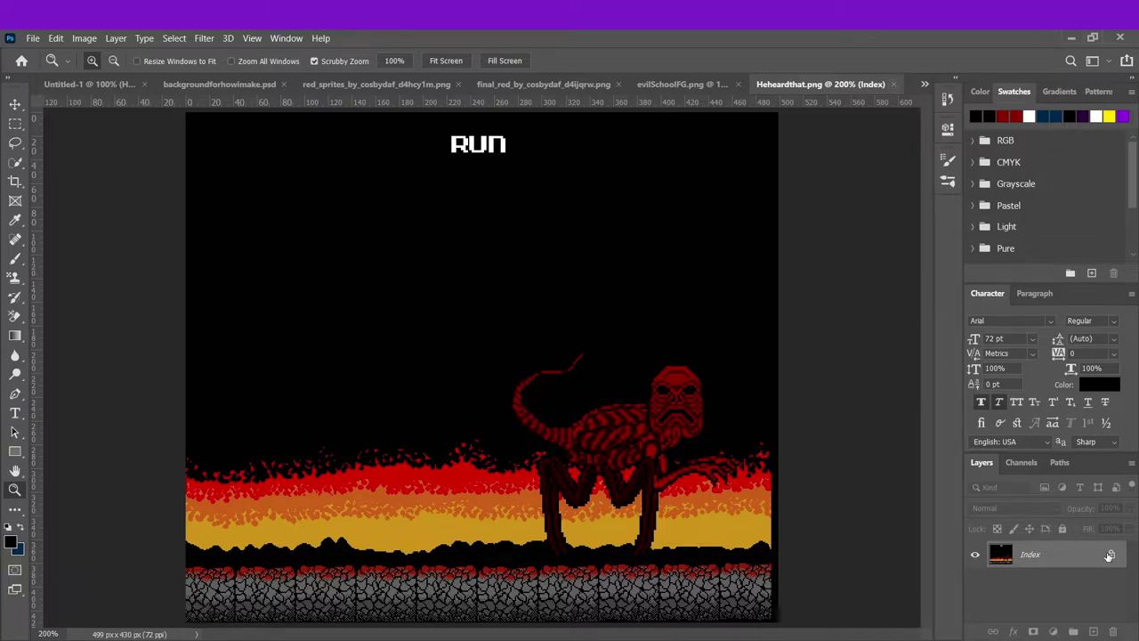
- Try to select a single cracked-stone ground tile in Heheardthat.png with a rectangular marquee, and clear the selection
left_click(359, 519)
left_click(359, 520)
scroll(409, 489, "down", 2)
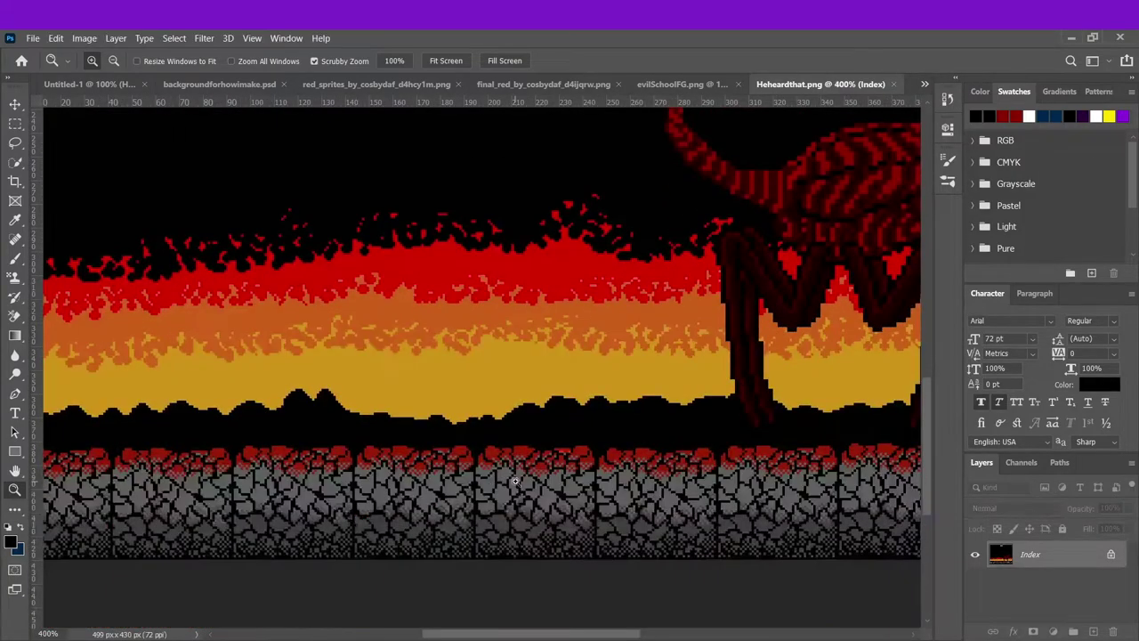
left_click(471, 444)
left_click(472, 445)
left_click(472, 445)
left_click(471, 445)
left_click(472, 444)
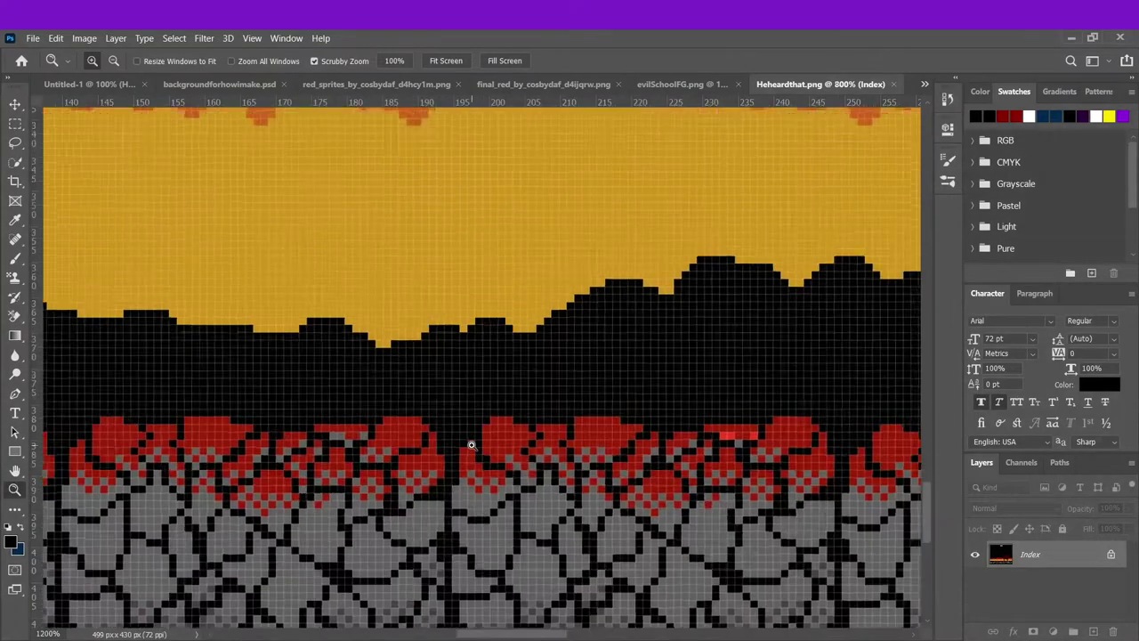
left_click(471, 445)
left_click(471, 445)
left_click(471, 445)
left_click(15, 124)
left_click_drag(424, 376, 728, 521)
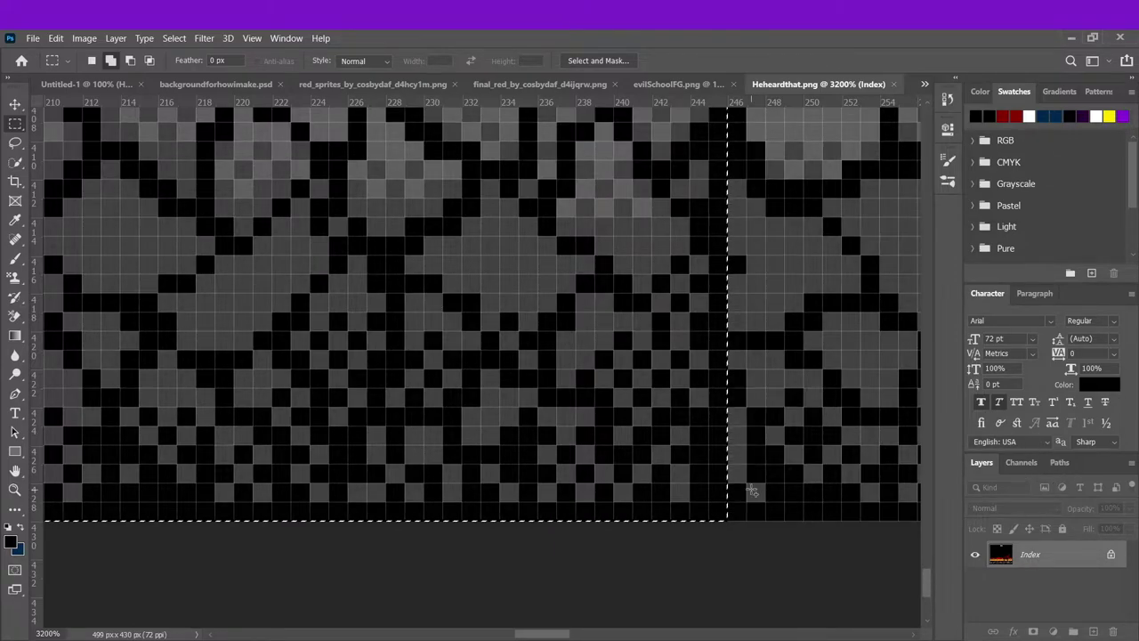
key("ctrl+d")
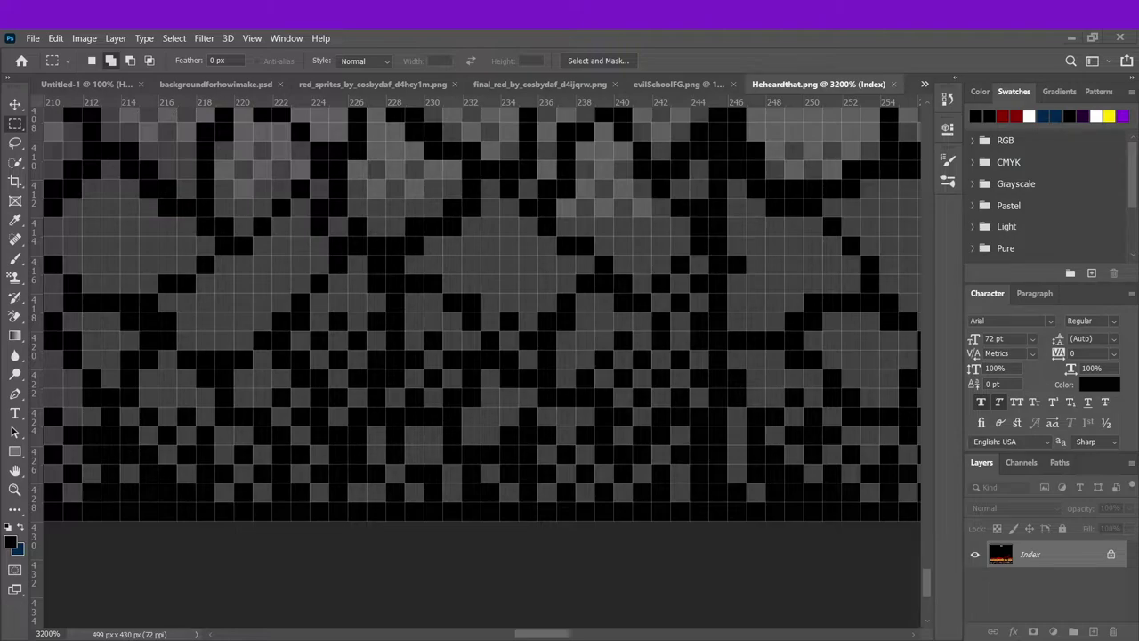
scroll(480, 356, "up", 10)
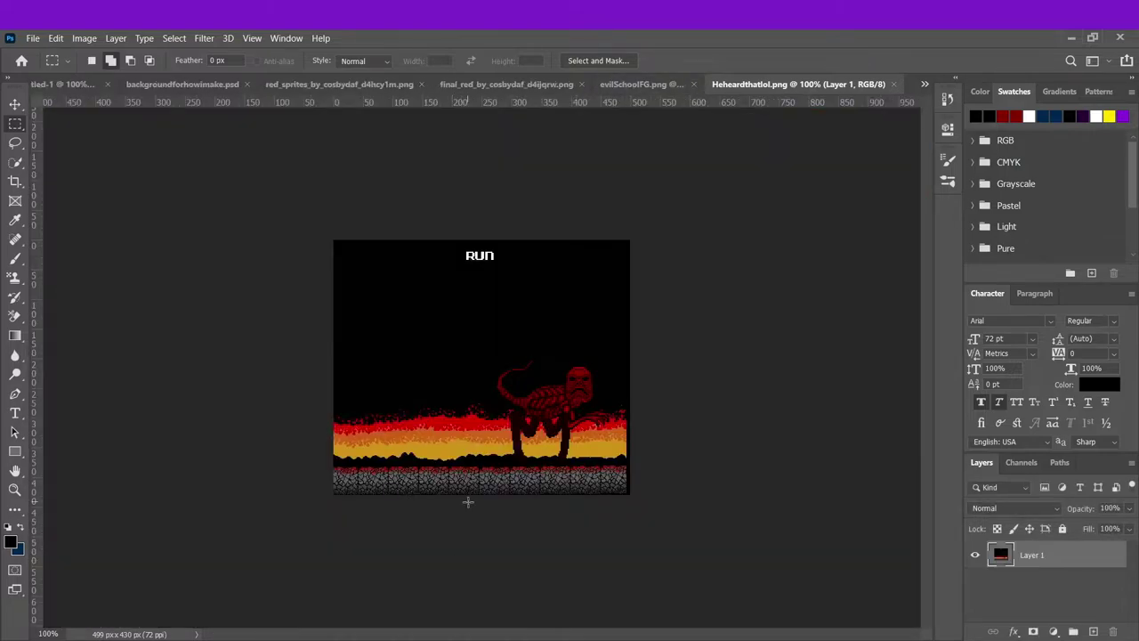
- Delete a rectangular area around the monster's head in Heheardthatlol.png
left_click(14, 490)
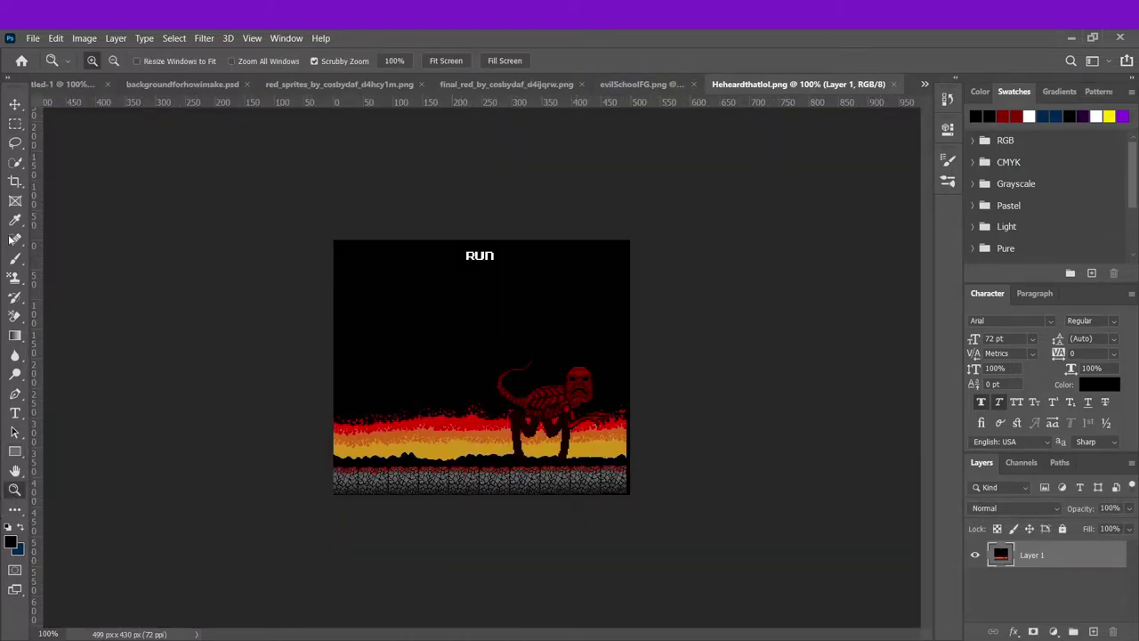
left_click(15, 125)
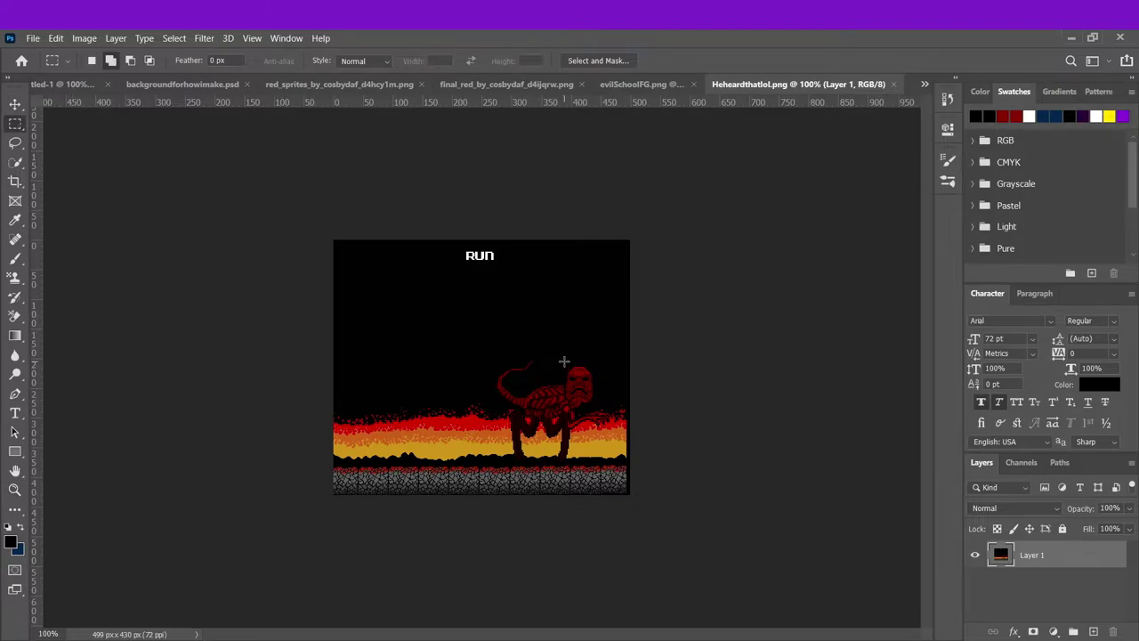
key("Delete")
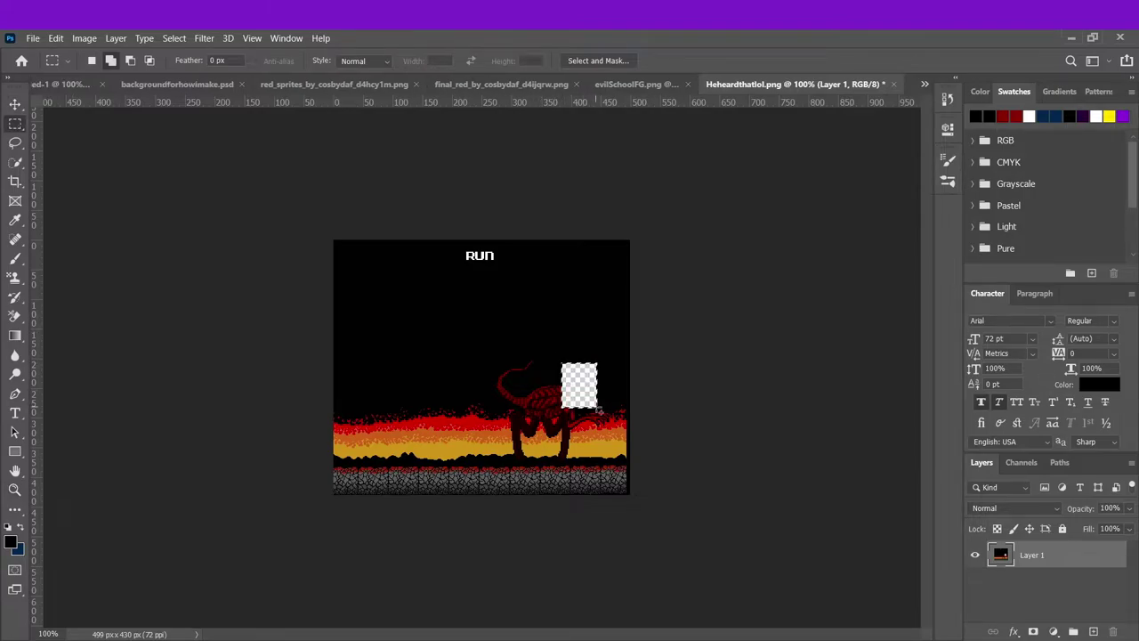
- Select the letter R of the RUN text and move it with Free Transform onto the erased head area
key("ctrl+a")
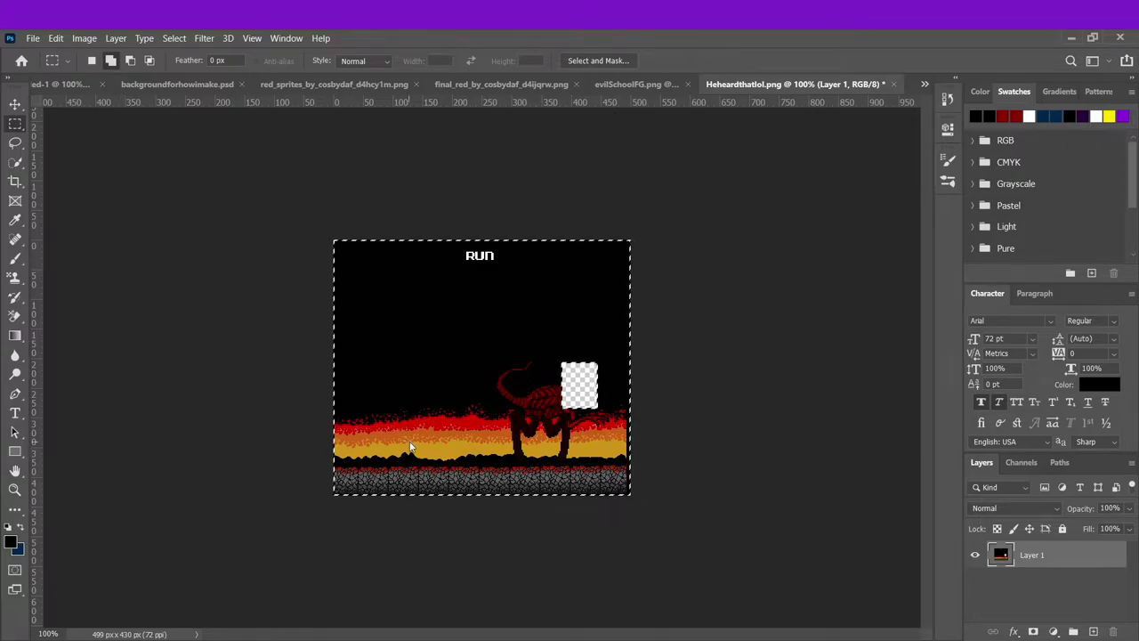
left_click(452, 191)
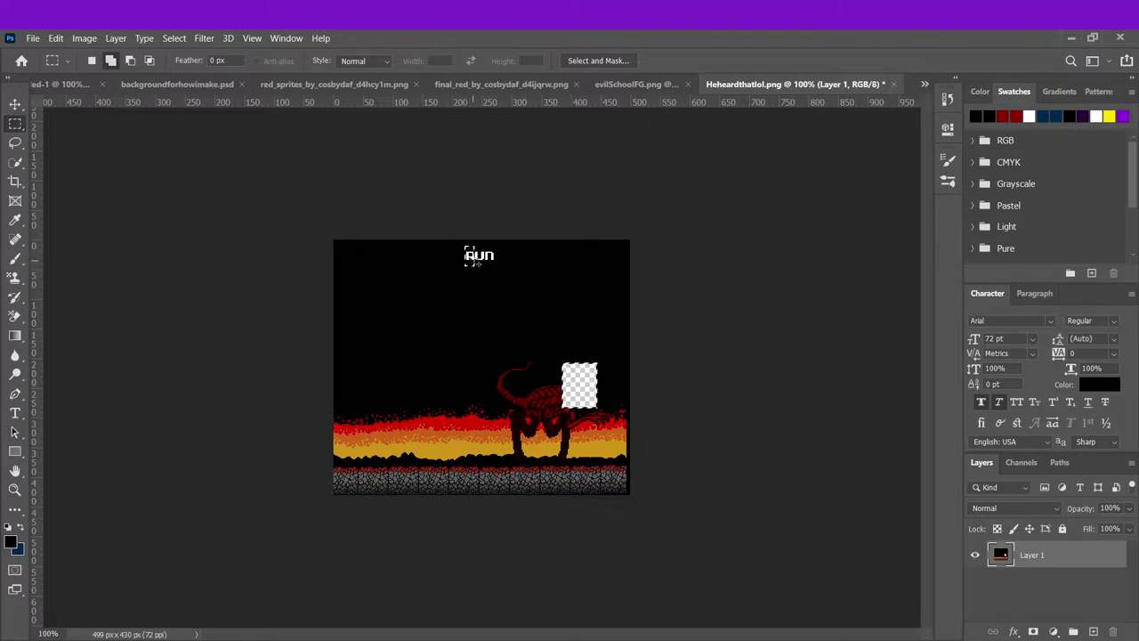
key("ctrl+t")
left_click_drag(514, 270, 620, 394)
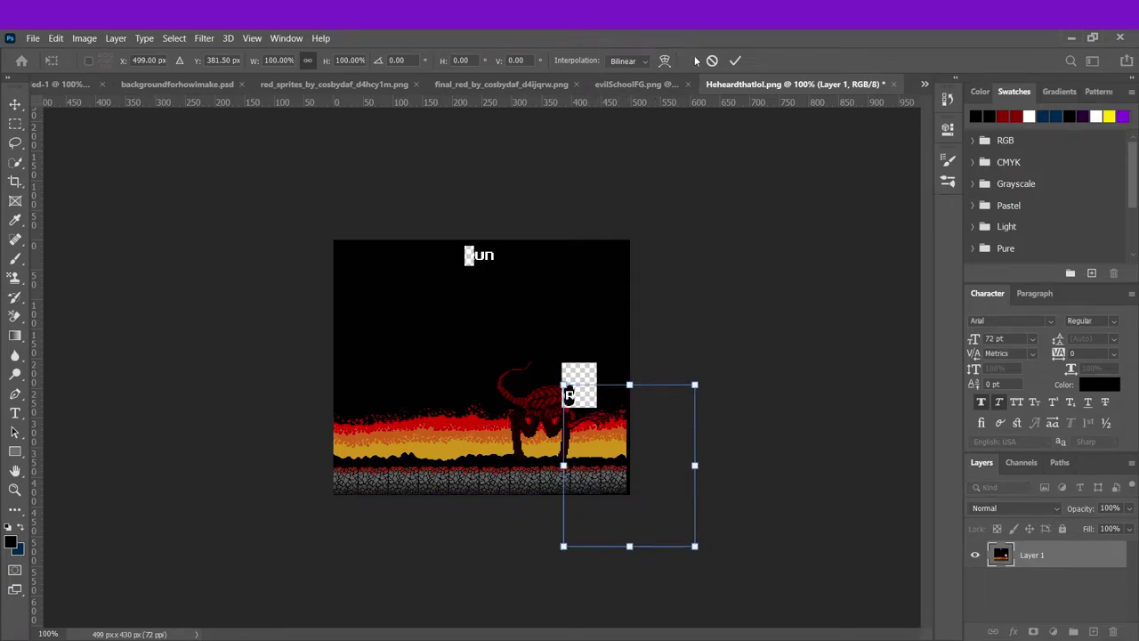
left_click(735, 61)
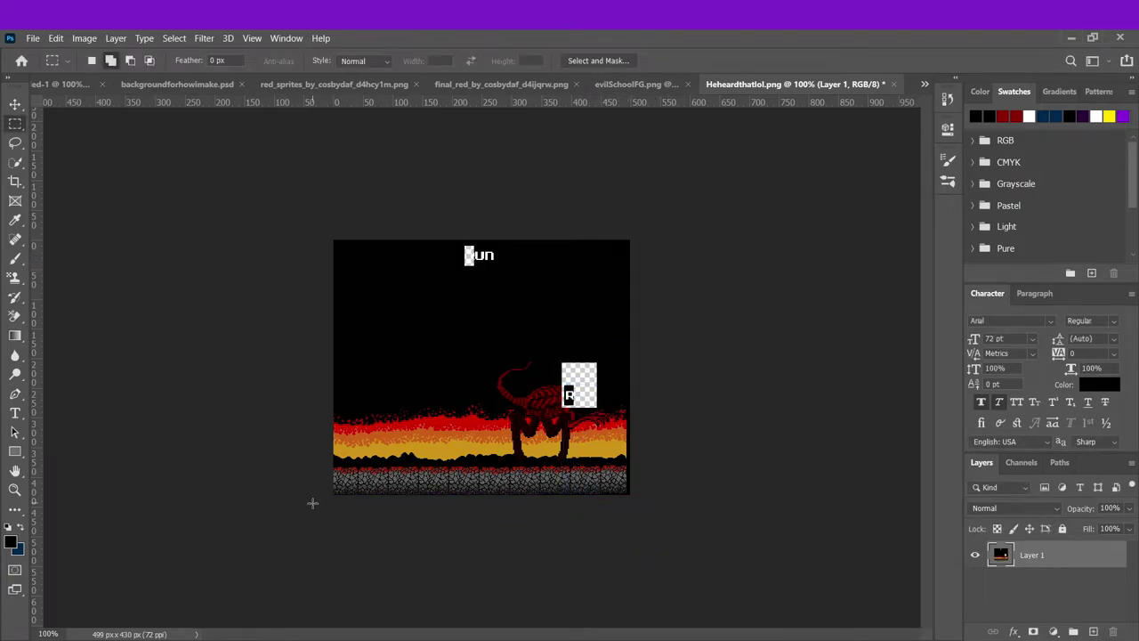
- Select one complete cracked-stone ground tile in Heheardthatlol.png with a rectangular marquee along its pixel edges and copy it
left_click(15, 489)
left_click(484, 433)
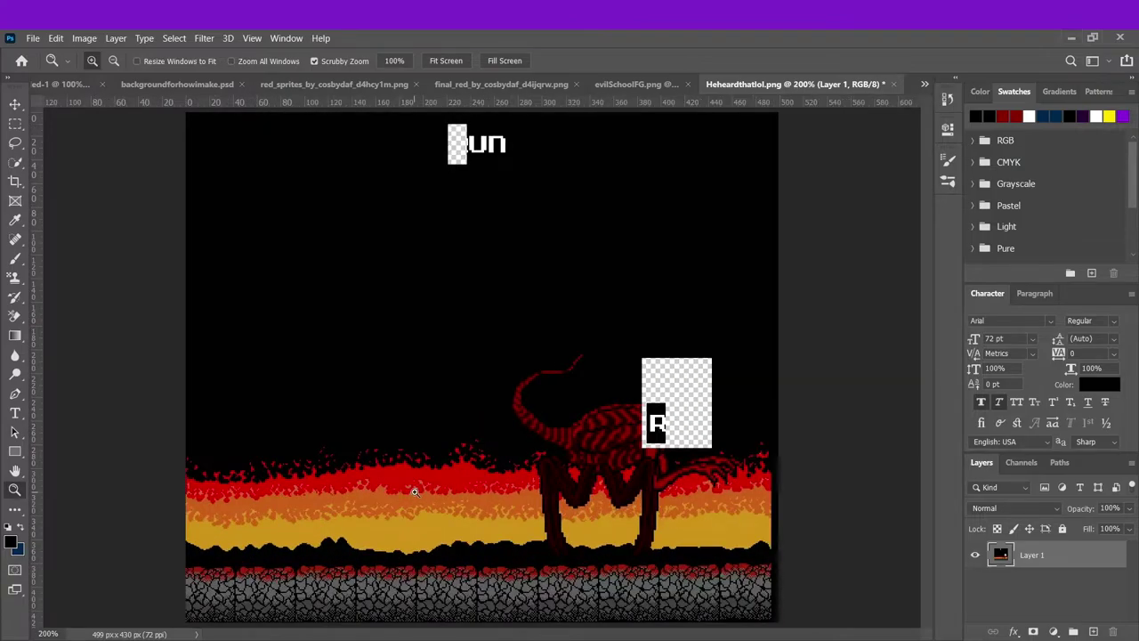
left_click(415, 491)
left_click(452, 585)
left_click(394, 489)
left_click(406, 492)
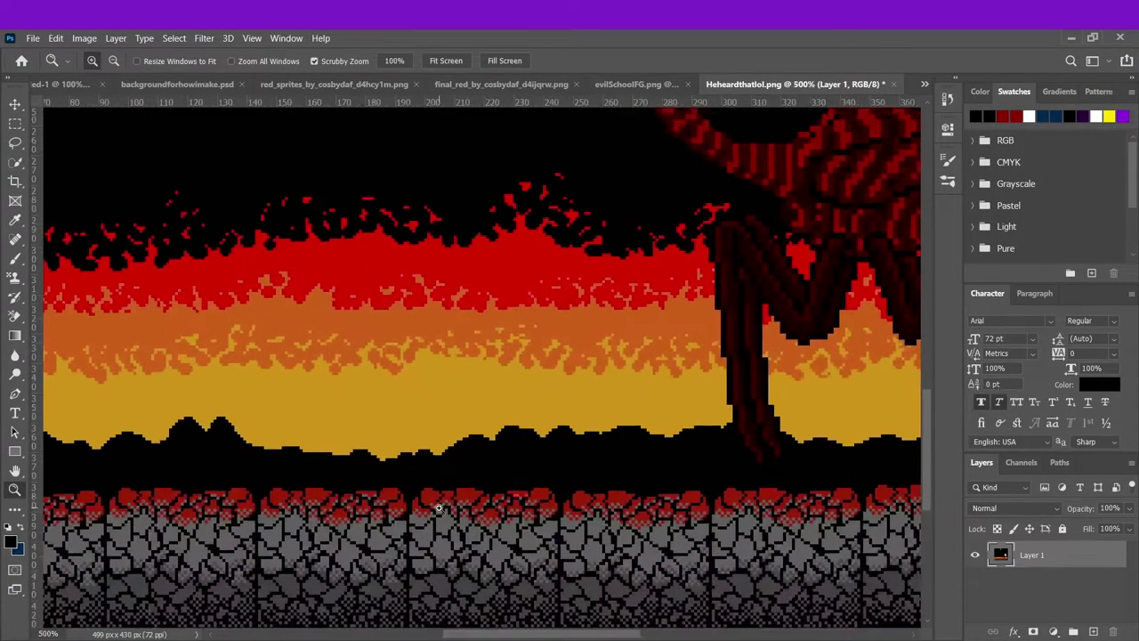
left_click(405, 492)
left_click(401, 470)
left_click(401, 470)
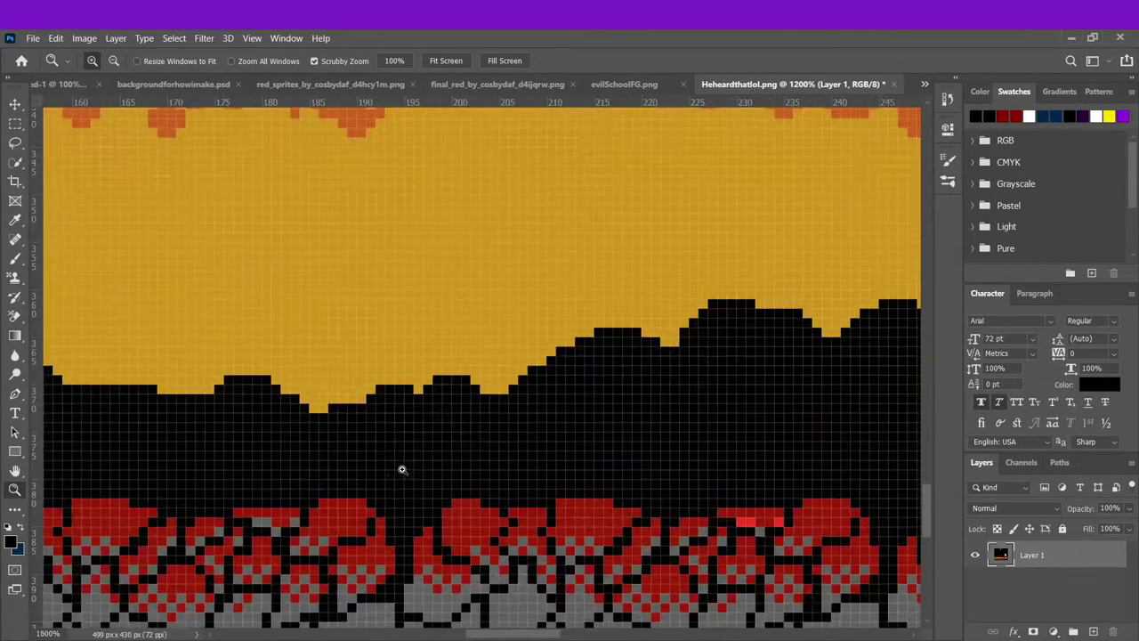
left_click(401, 468)
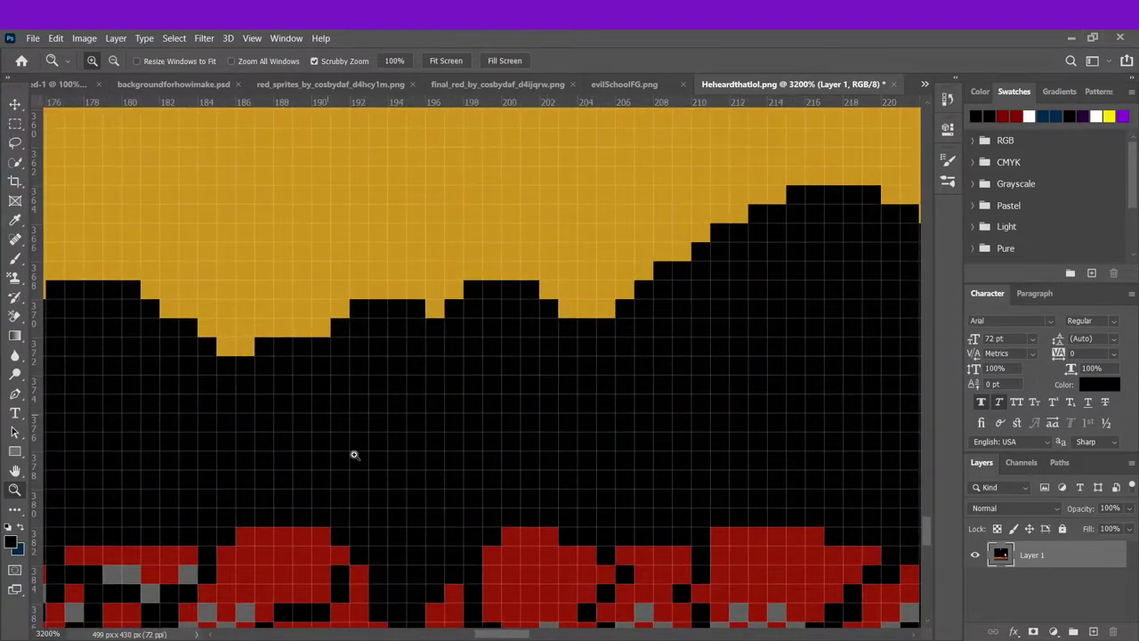
scroll(353, 454, "down", 2)
left_click(14, 124)
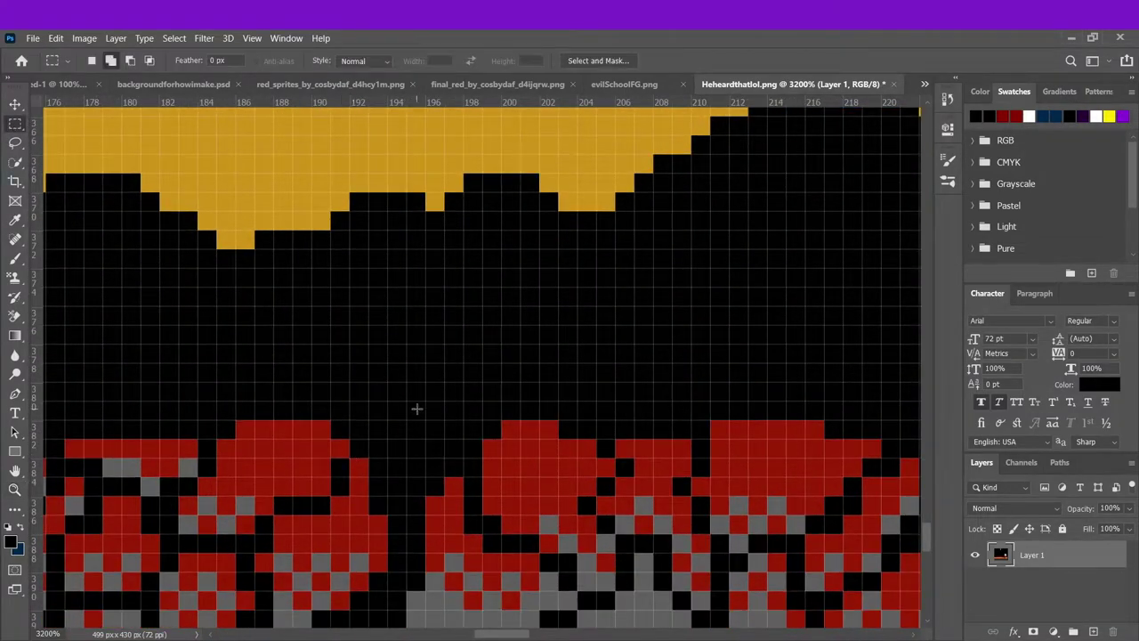
left_click_drag(434, 462, 704, 522)
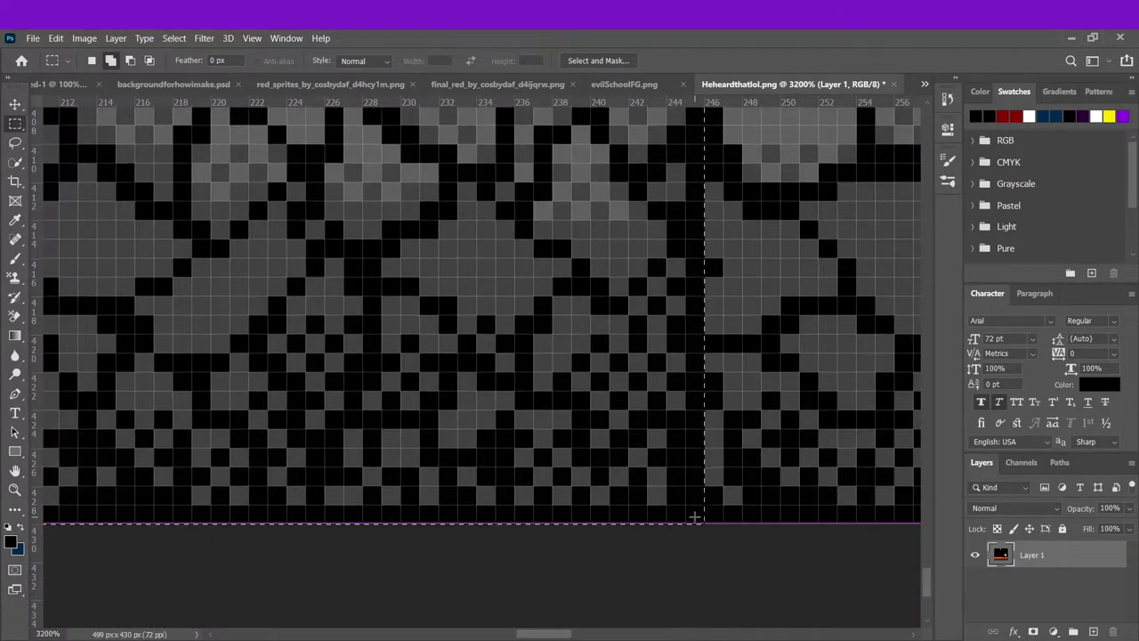
- Try pasting the copied ground tile into evilSchoolFG.png, and undo the paste
left_click(624, 85)
key("ctrl+v")
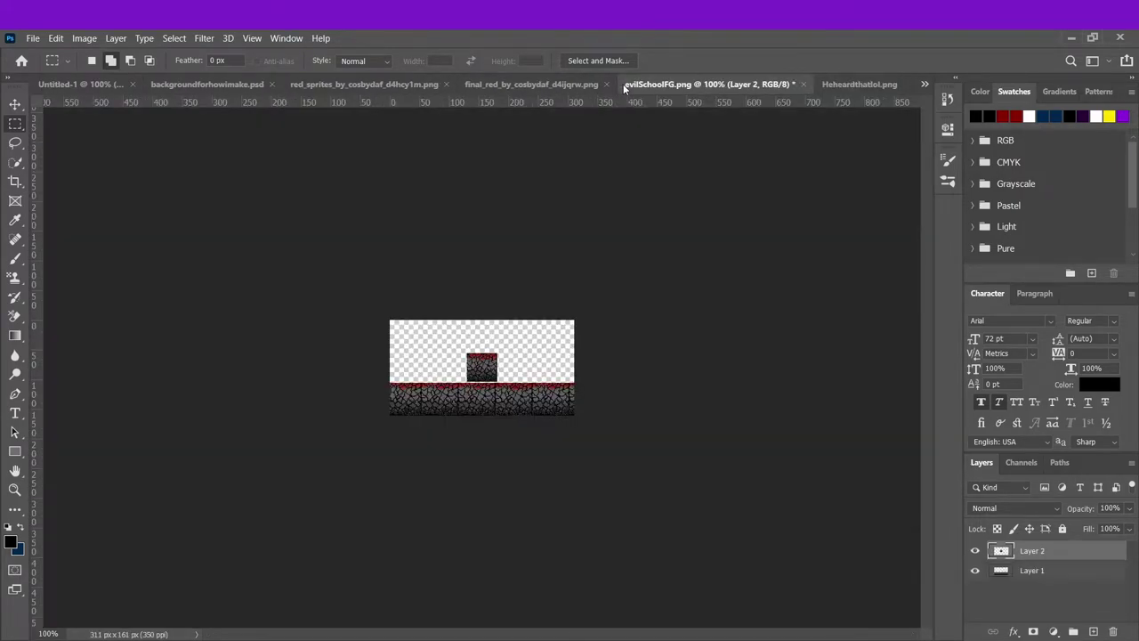
key("ctrl+z")
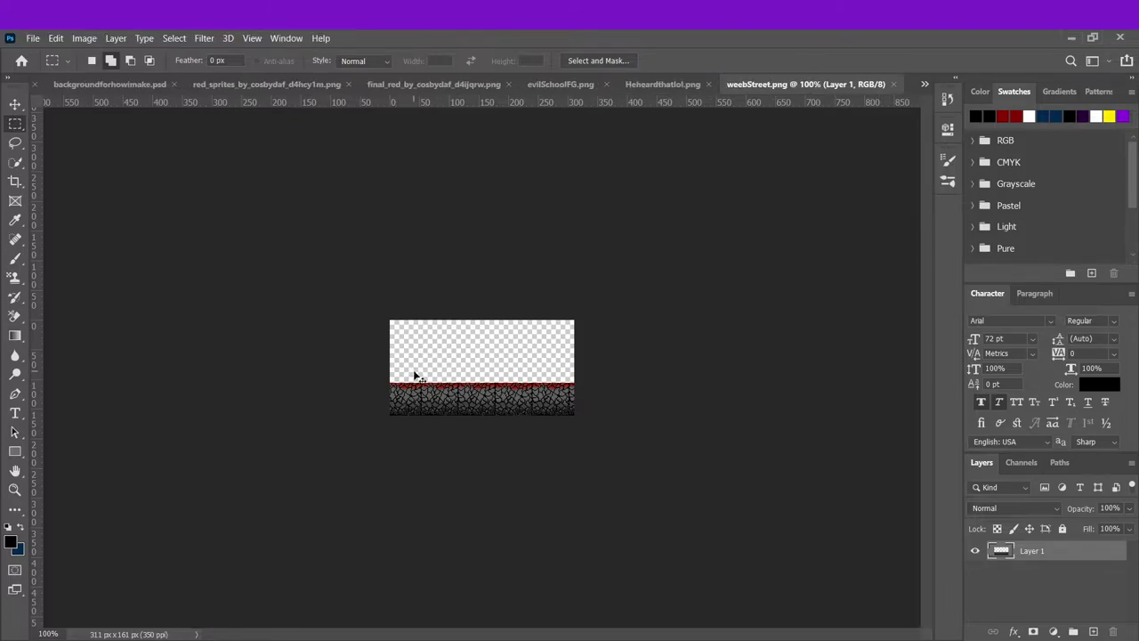
- Paste the copied ground tile into weebStreet.png as a new layer
key("ctrl+v")
key("ctrl+z")
key("ctrl+v")
key("ctrl+z")
key("ctrl+v")
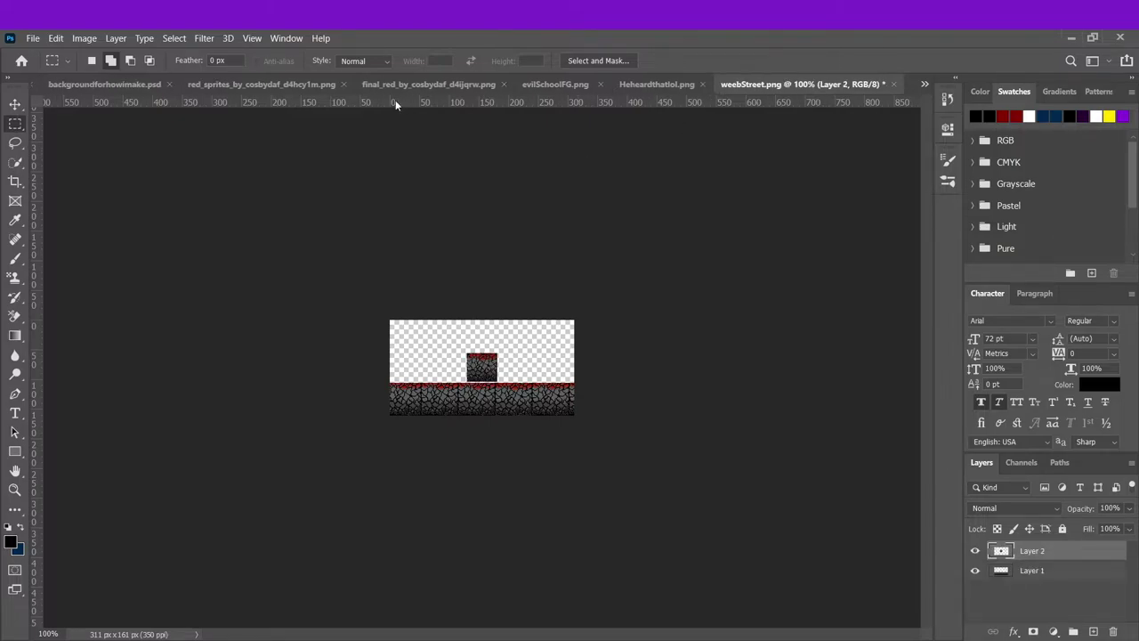
left_click(15, 162)
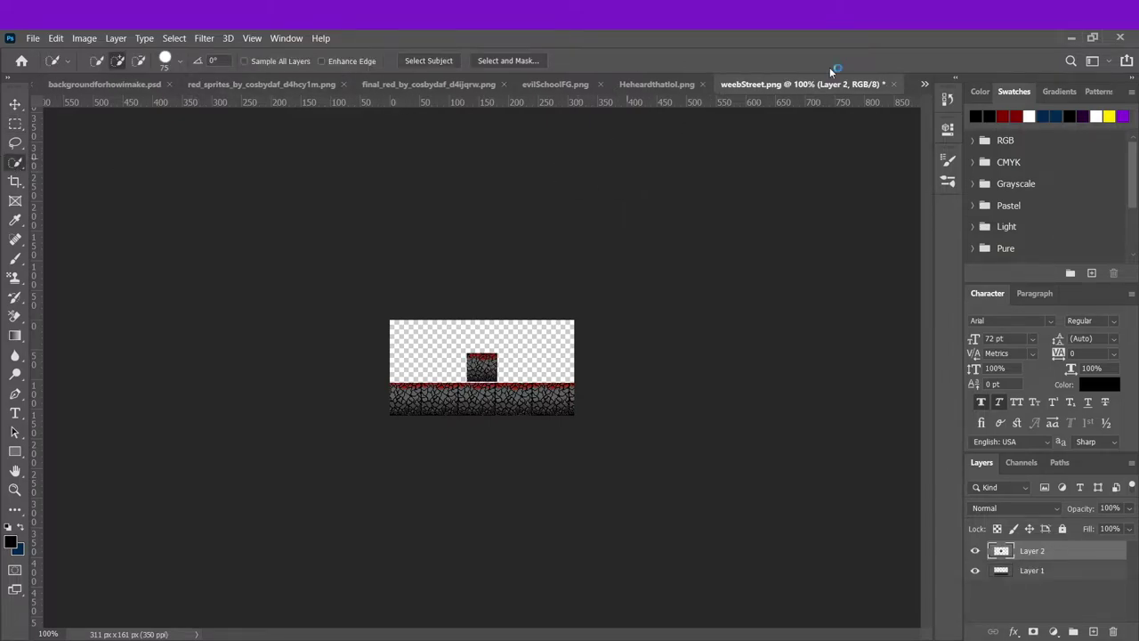
left_click(655, 84)
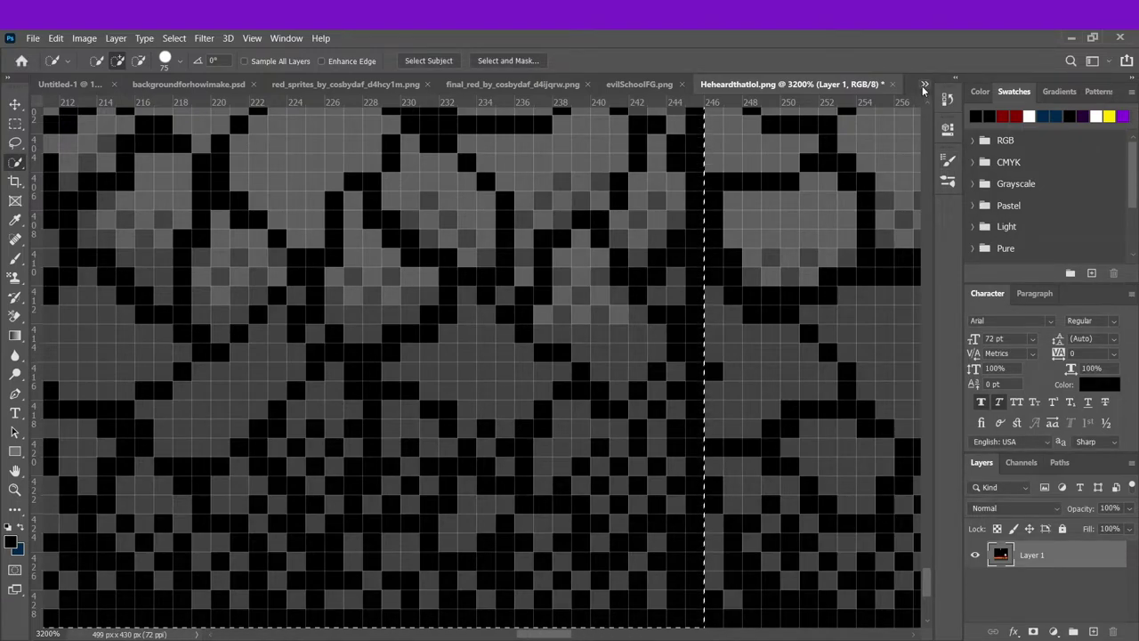
key("ctrl+Tab")
key("ctrl+1")
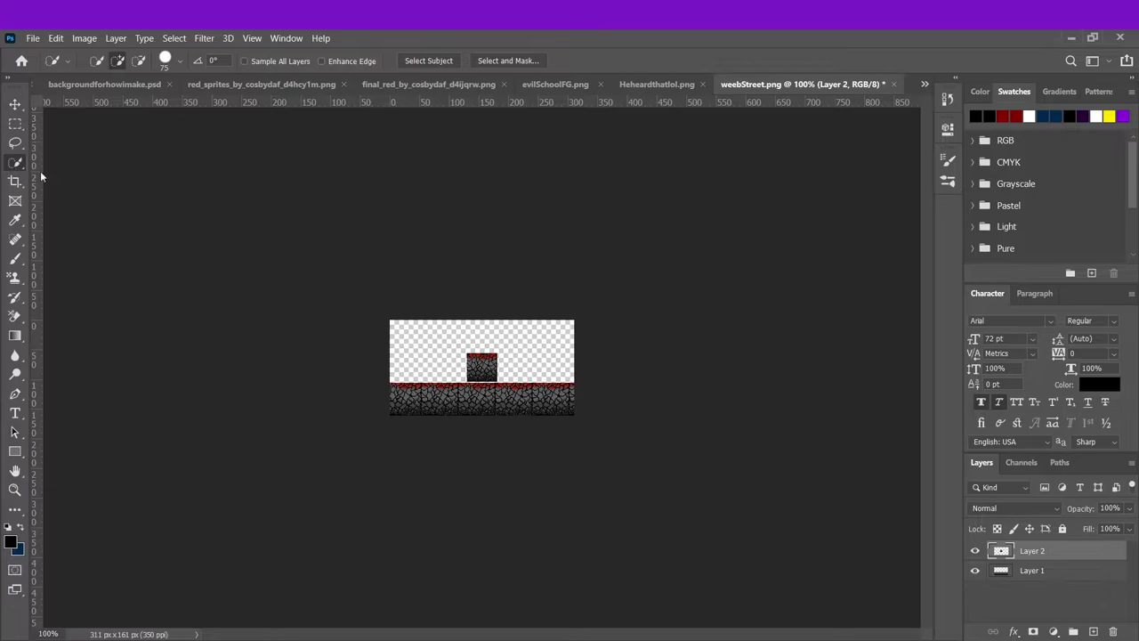
- Add a new empty layer above the pasted tile in weebStreet.png
left_click(14, 489)
left_click(548, 378)
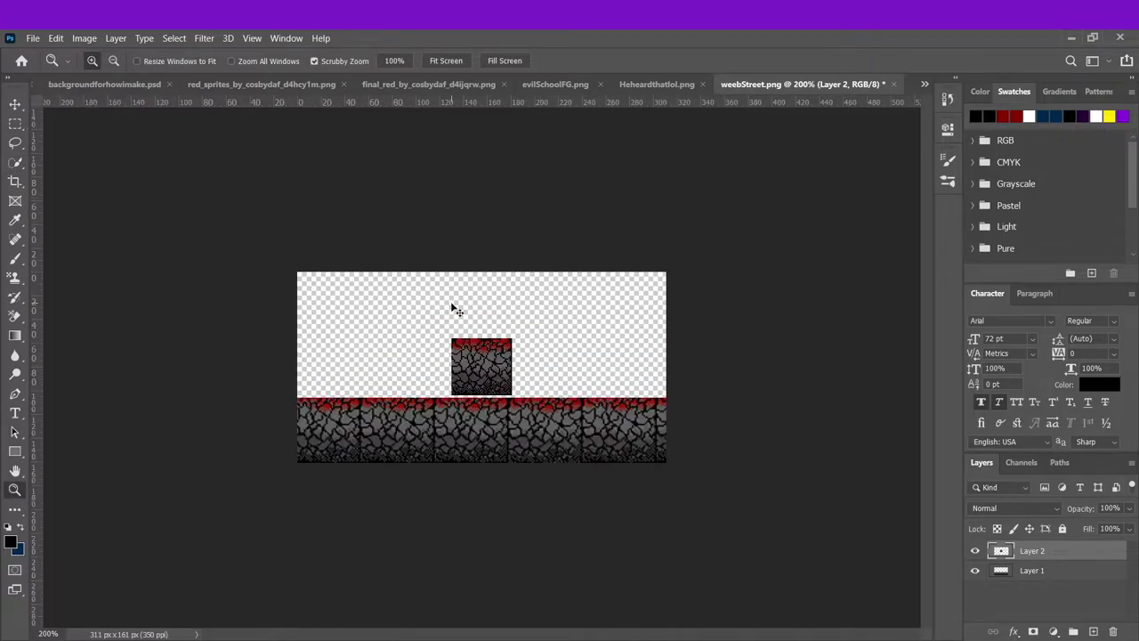
key("ctrl+shift+alt+n")
- Try painting the tile pattern over the ground strip with the Pattern Stamp, with Aligned on and off, undoing the strokes
left_click(15, 278)
mouse_move(338, 465)
left_mouse_down()
mouse_move(353, 412)
mouse_move(301, 425)
mouse_move(420, 430)
mouse_move(282, 428)
left_mouse_up()
key("ctrl+z")
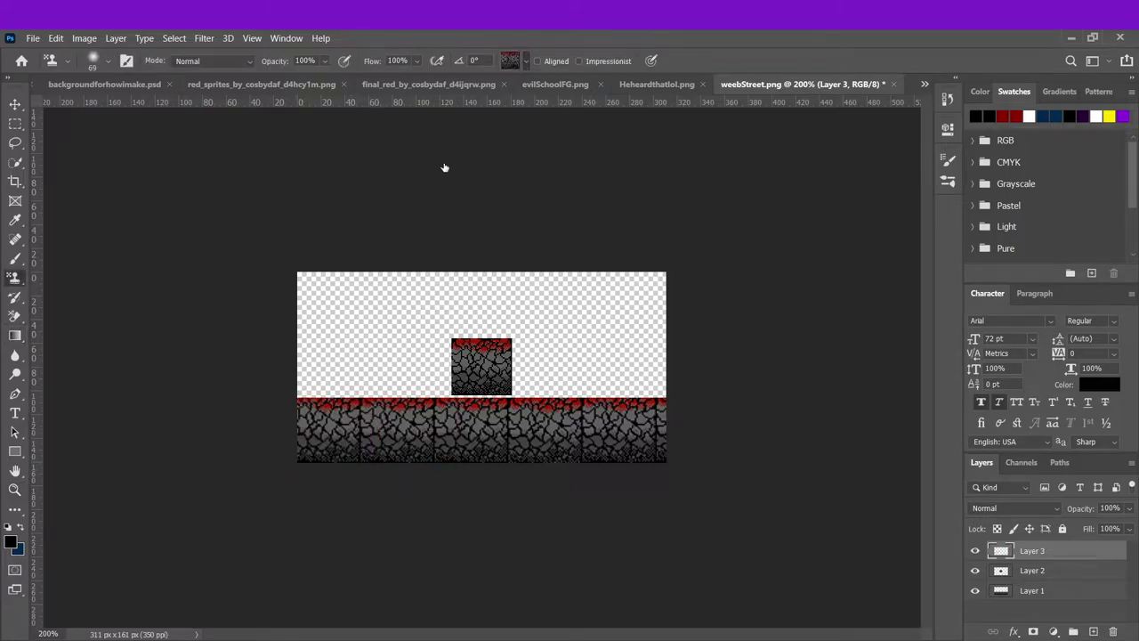
mouse_move(338, 453)
left_mouse_down()
mouse_move(325, 428)
mouse_move(469, 427)
mouse_move(275, 430)
mouse_move(198, 460)
left_mouse_up()
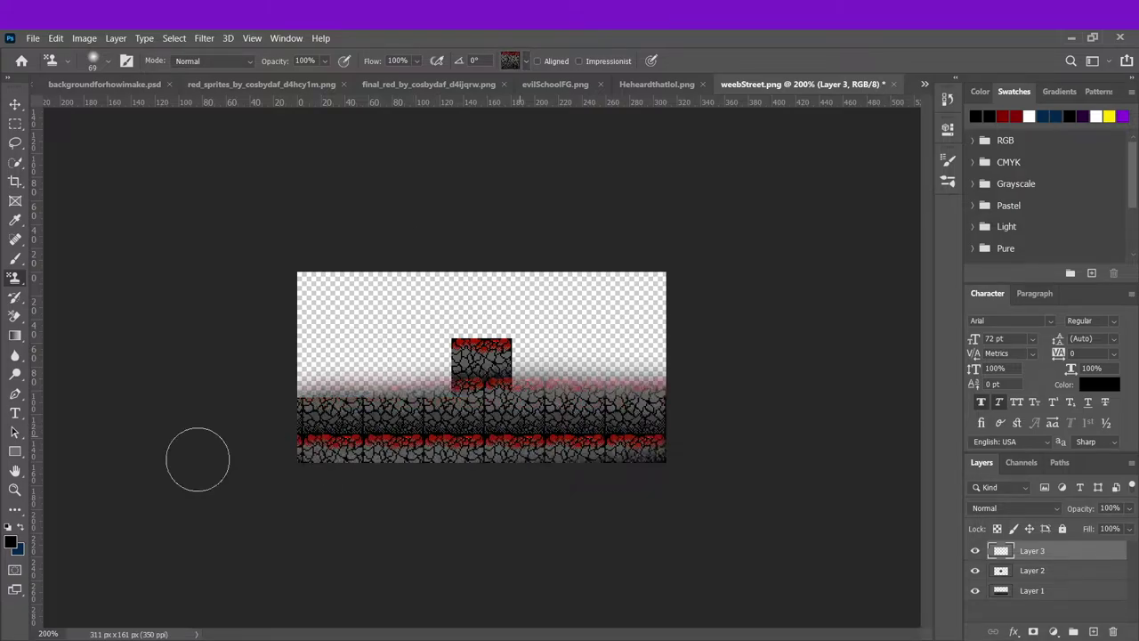
left_click(555, 61)
mouse_move(453, 418)
left_mouse_down()
mouse_move(389, 469)
mouse_move(468, 444)
mouse_move(276, 428)
left_mouse_up()
key("ctrl+z")
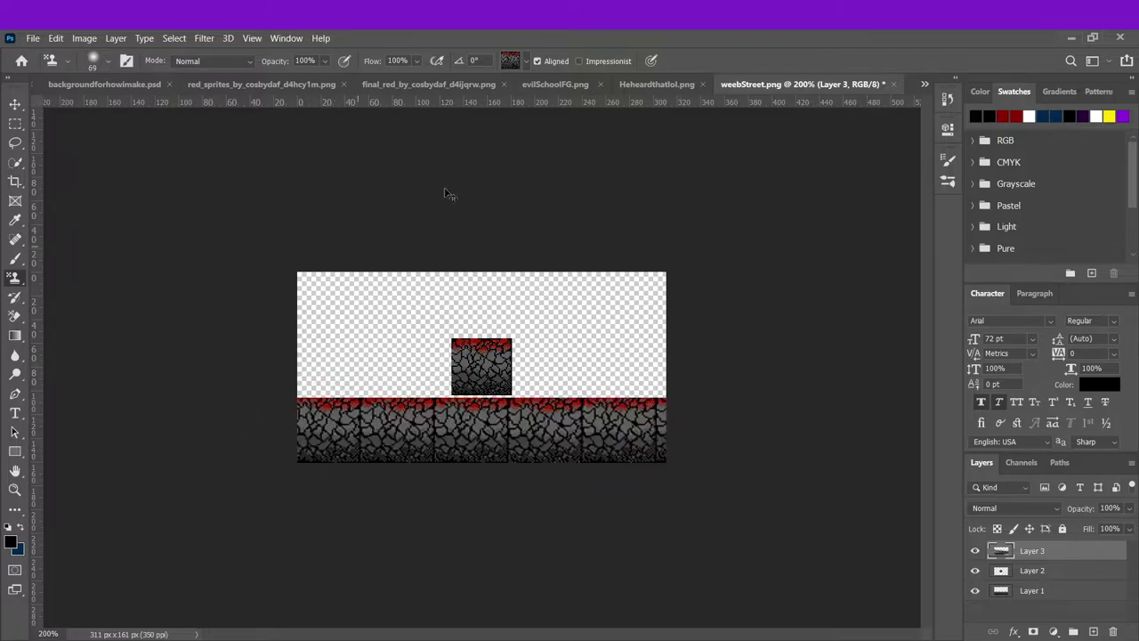
mouse_move(418, 417)
left_mouse_down()
mouse_move(307, 414)
mouse_move(654, 418)
left_mouse_up()
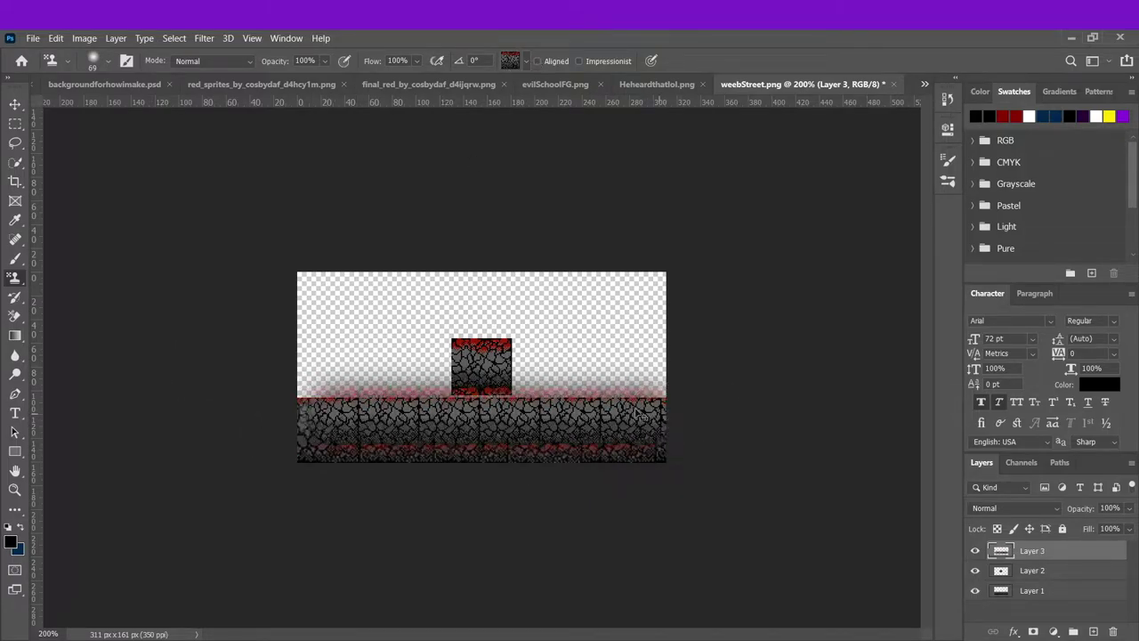
key("ctrl+z")
- Try stamping the tile pattern across the whole ground strip from its lower-left corner, and undo the stroke
left_click(11, 490)
left_click_drag(362, 425, 269, 430)
scroll(270, 430, "left", 3)
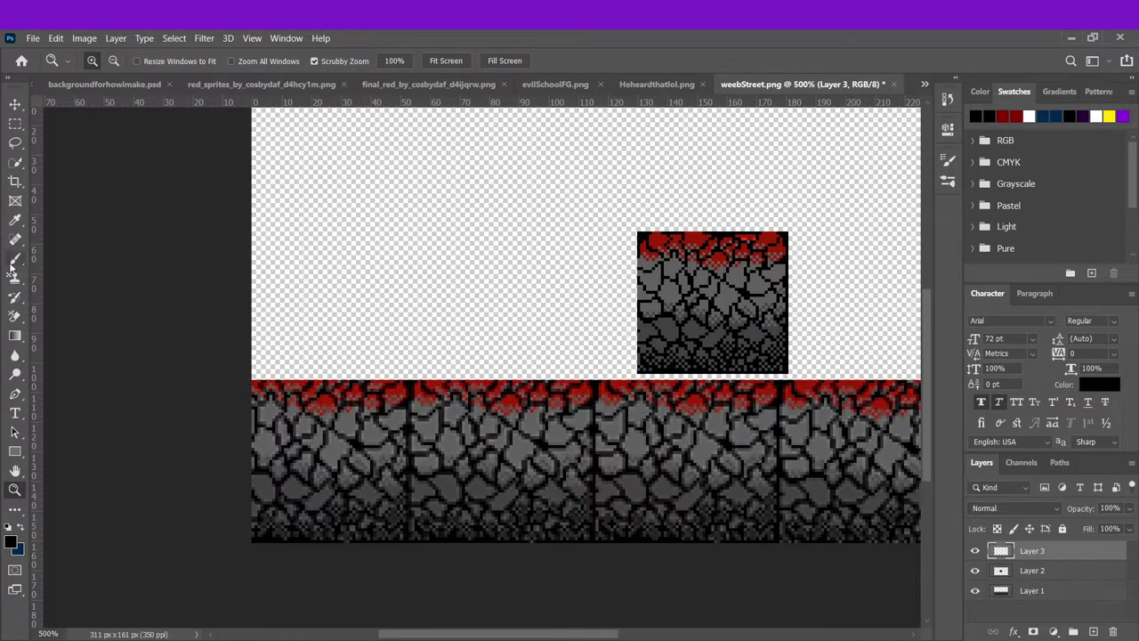
left_click(14, 276)
left_click(276, 486)
mouse_move(276, 487)
left_mouse_down()
mouse_move(337, 490)
mouse_move(297, 498)
mouse_move(562, 501)
mouse_move(317, 509)
mouse_move(727, 514)
mouse_move(373, 498)
mouse_move(979, 471)
left_mouse_up()
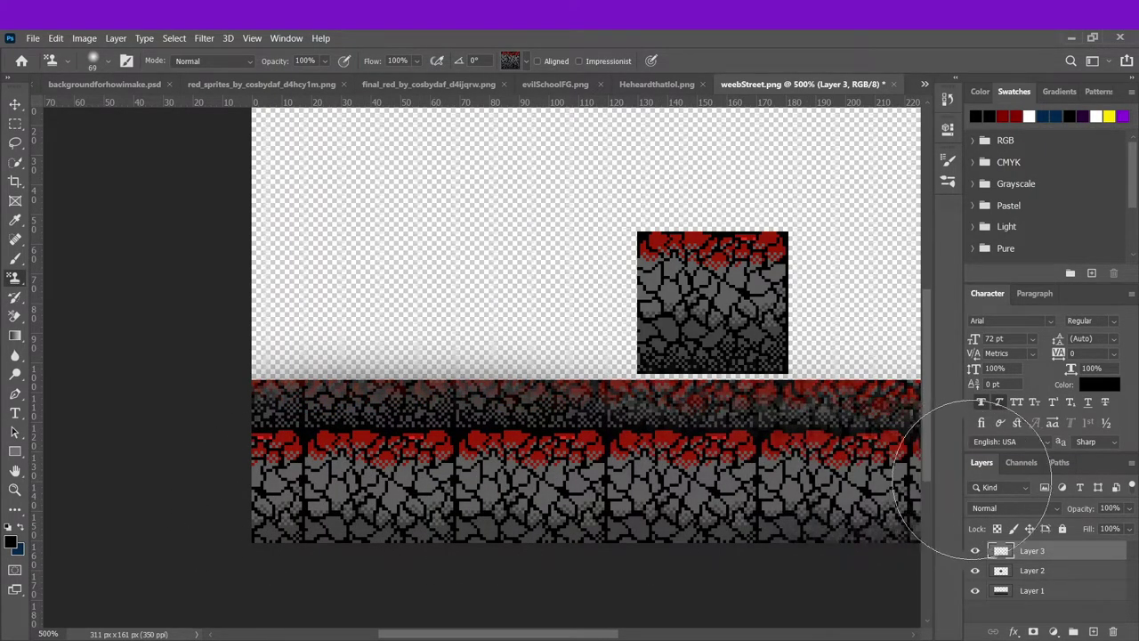
scroll(495, 509, "right", 5)
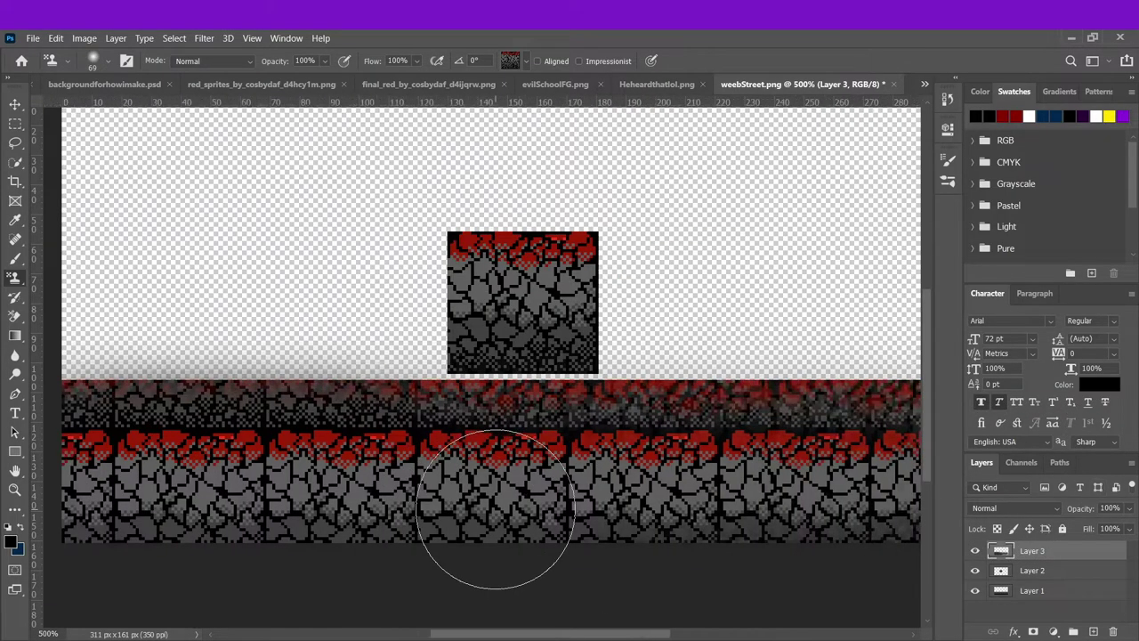
scroll(494, 509, "right", 1)
scroll(363, 402, "right", 4)
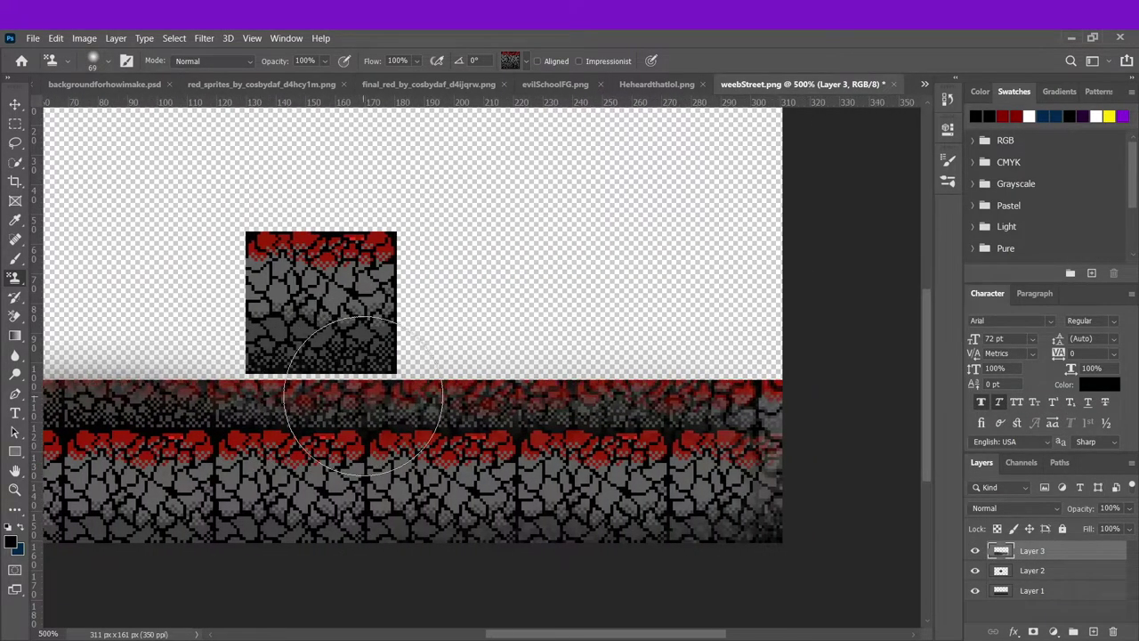
key("ctrl+z")
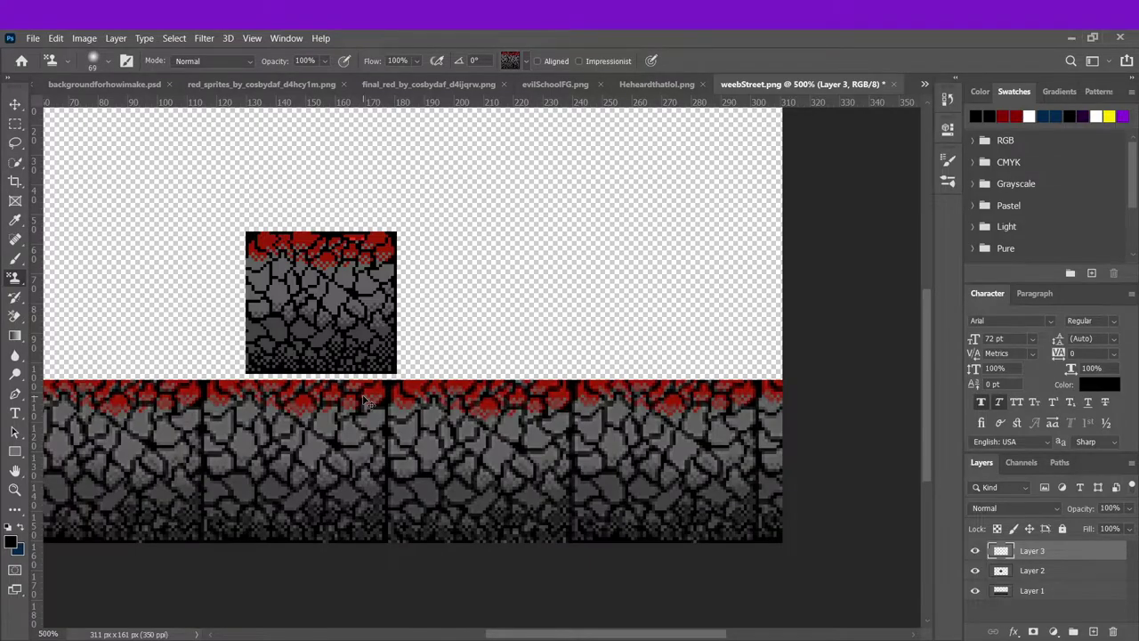
- Inspect the pasted tile's upper edge at pixel level and its position relative to the ground strip
scroll(391, 396, "up", 2)
scroll(267, 391, "left", 3)
key("z")
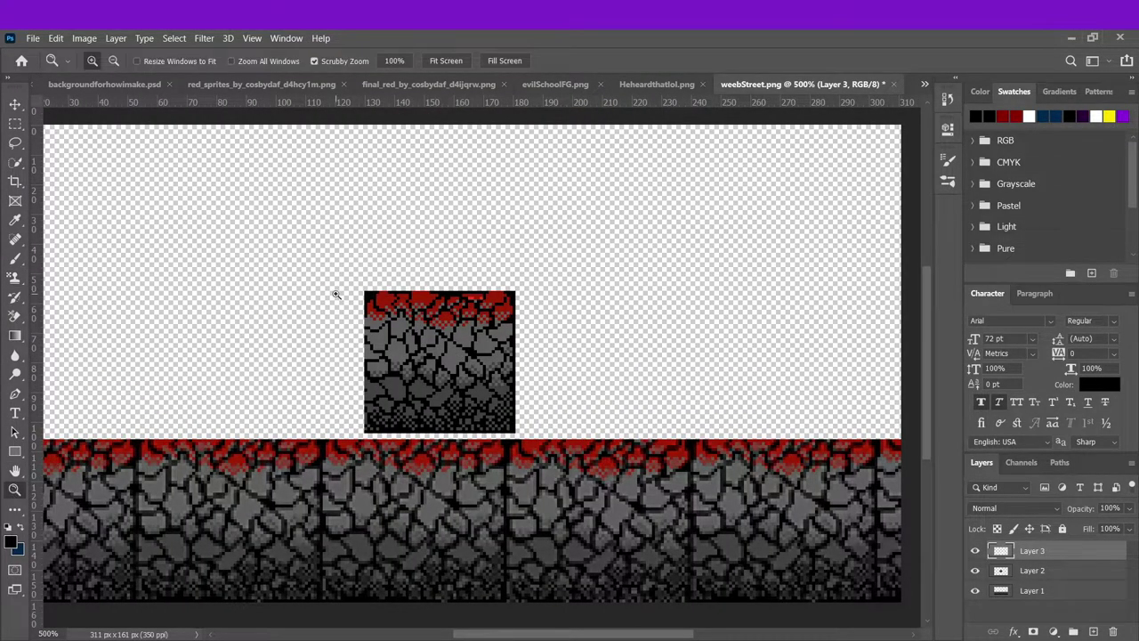
scroll(335, 294, "up", 5)
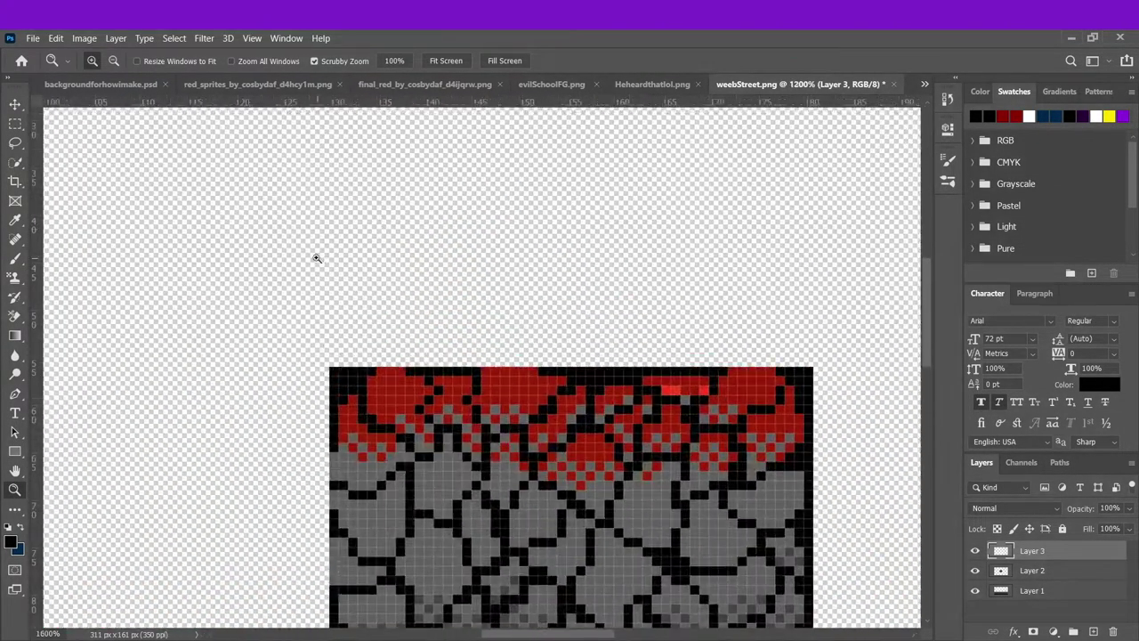
scroll(315, 258, "up", 2)
key("m")
scroll(379, 296, "right", 2)
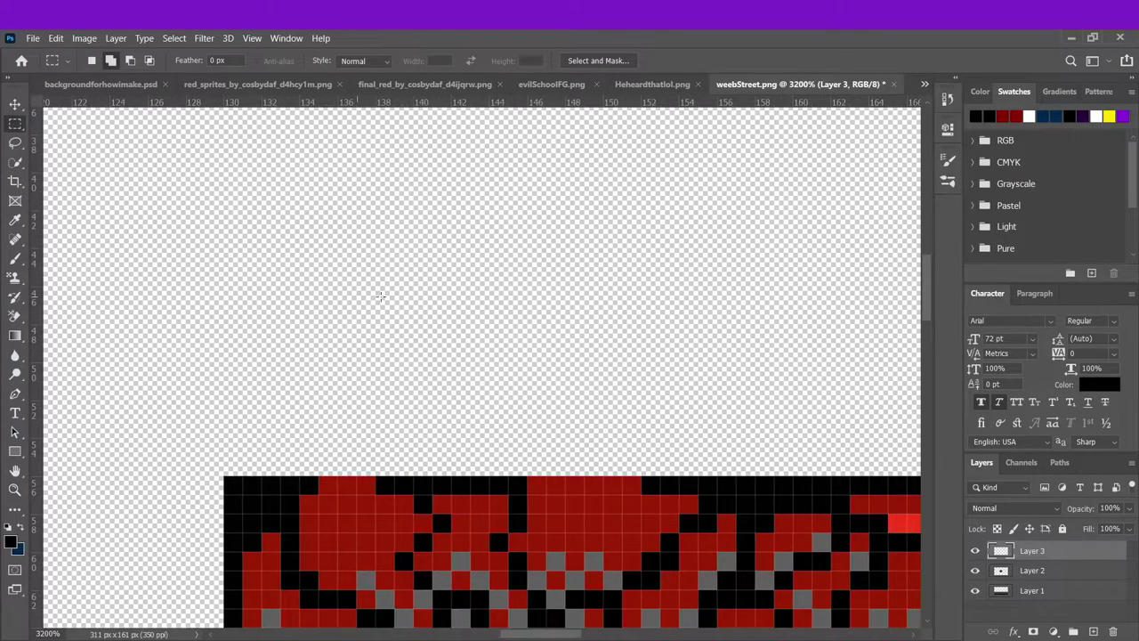
scroll(380, 296, "right", 1)
left_click(14, 489)
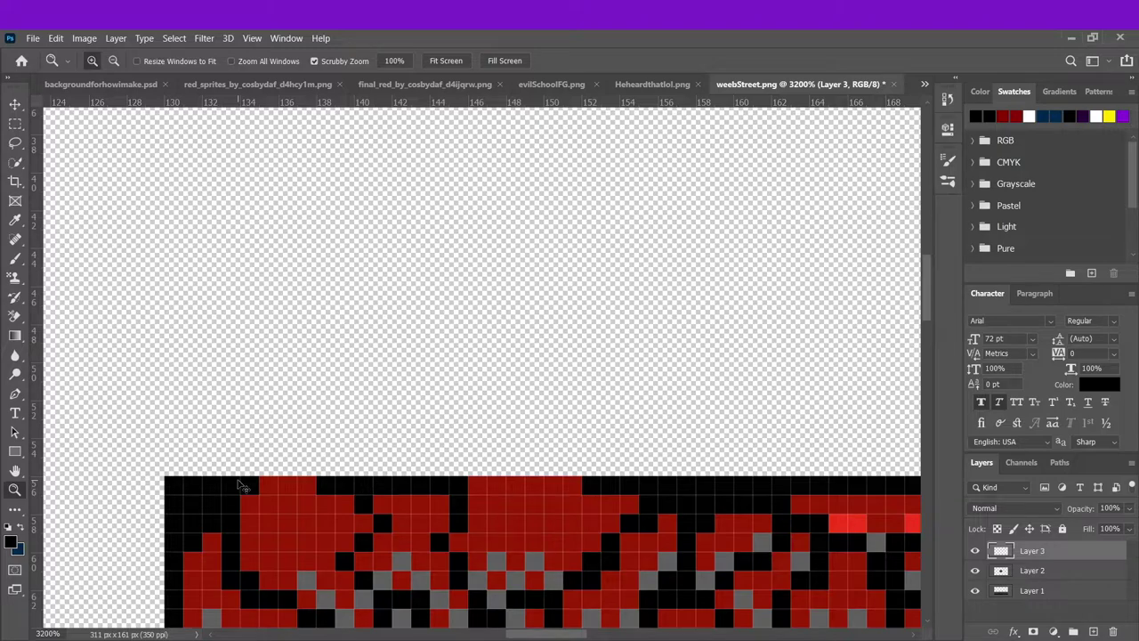
scroll(237, 485, "down", 6)
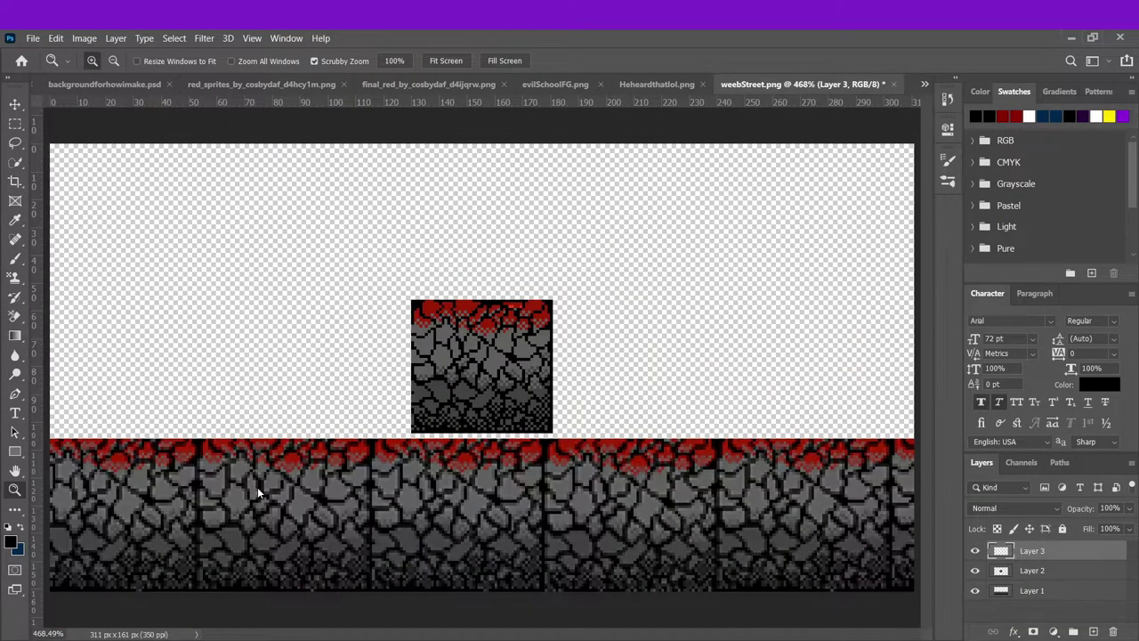
- Try moving the pasted tile down onto the ground strip and scaling it to 114.58% with Nearest Neighbor interpolation, and undo the transform
left_click(1039, 578)
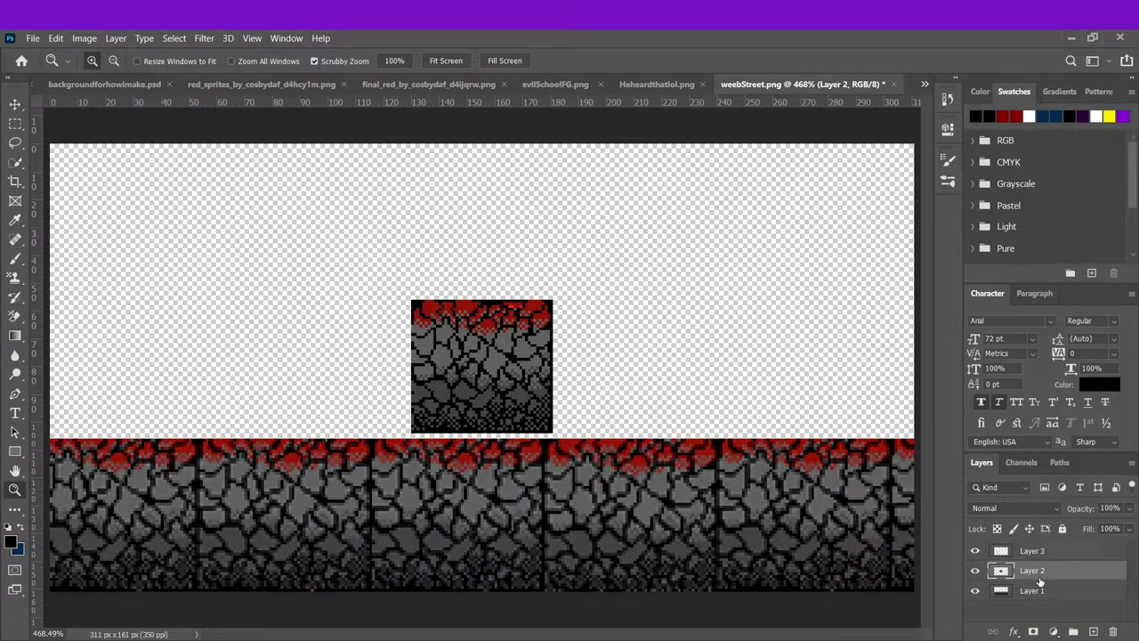
key("ctrl+t")
key("Down")
key("Down")
key("Down")
key("Down")
key("Down")
key("Down")
key("Down")
key("Down")
key("Down")
key("Down")
key("Down")
key("Down")
key("Down")
key("Down")
key("Down")
key("Down")
key("Down")
key("Down")
key("Down")
key("Down")
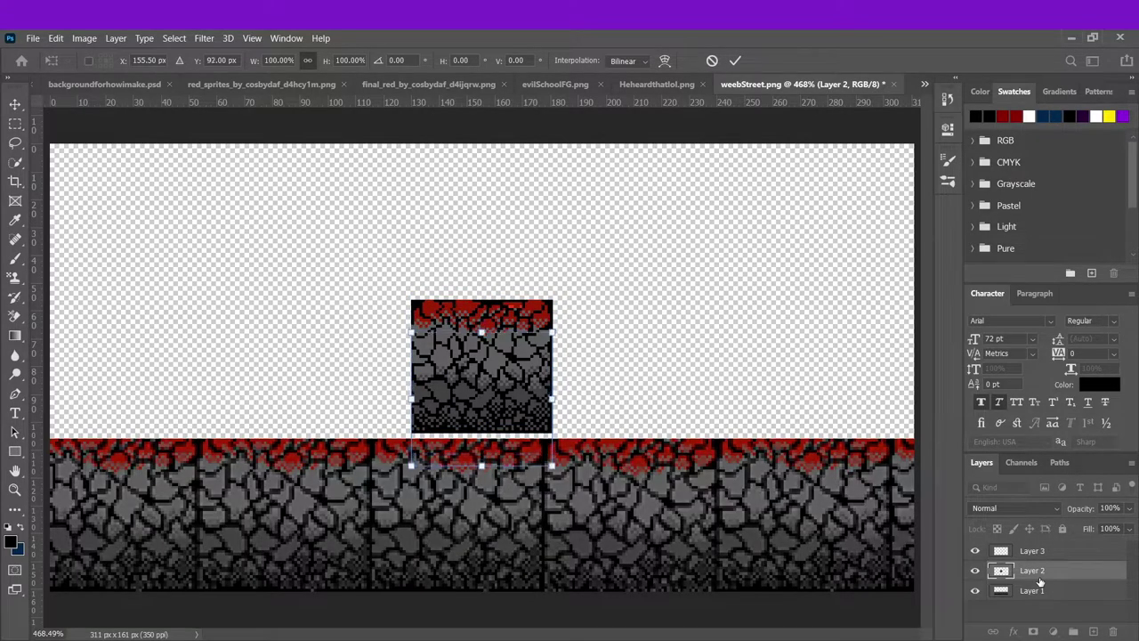
key("Down")
key("Down")
key("Down")
key("Down")
key("Down")
key("Down")
key("Down")
key("Down")
key("Down")
key("Down")
key("Down")
key("Down")
key("Down")
key("Down")
key("Down")
key("Down")
key("Down")
key("Down")
key("Down")
key("Down")
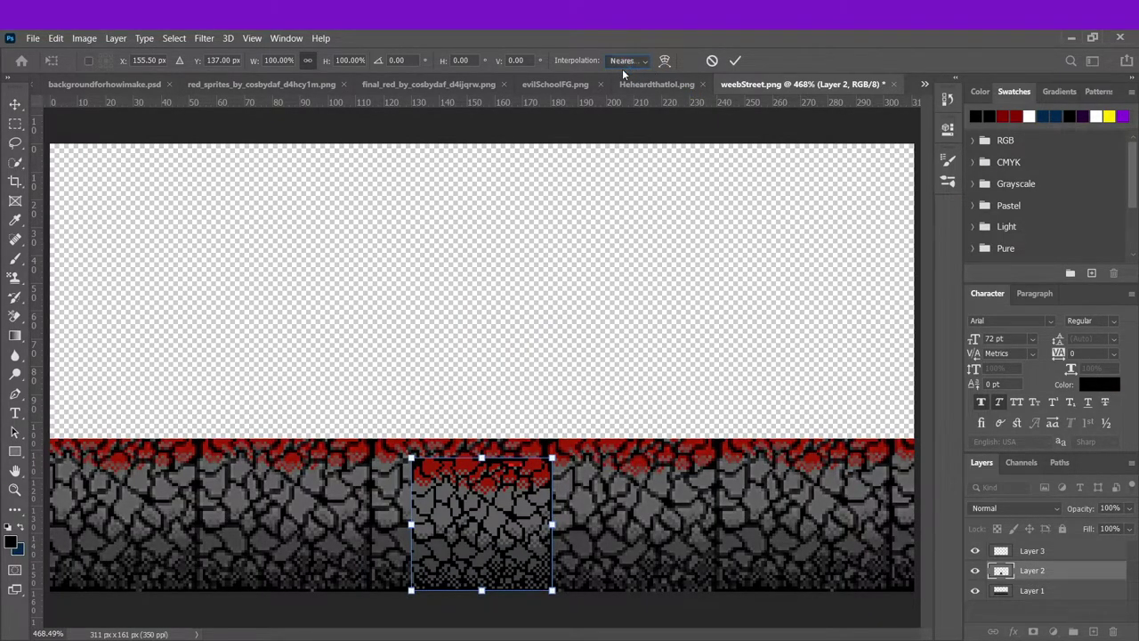
left_click_drag(481, 457, 482, 439)
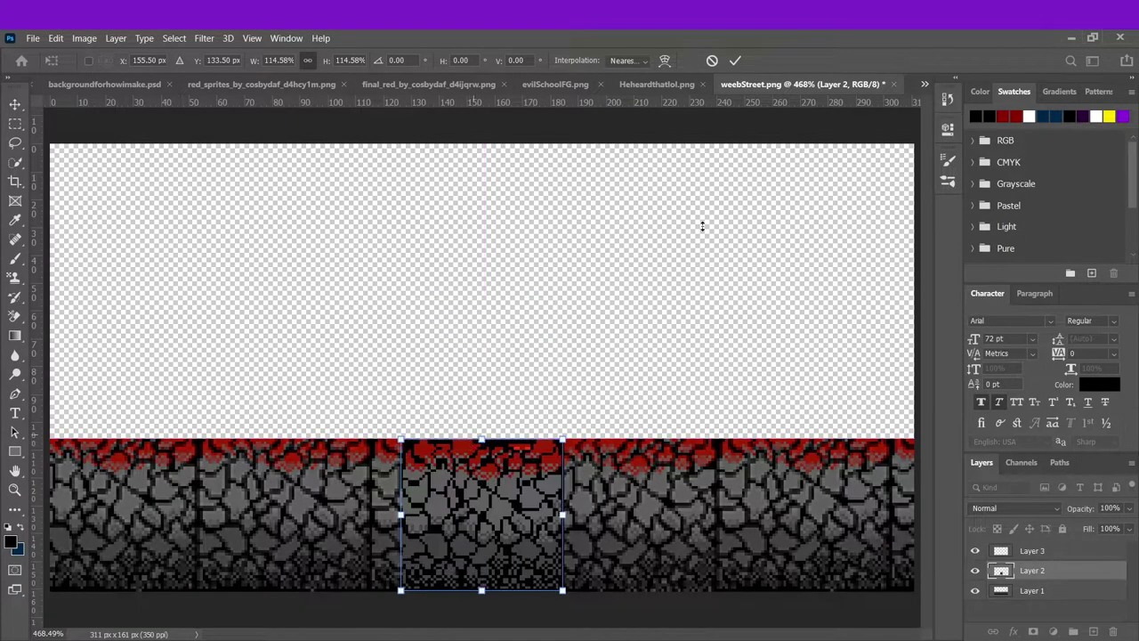
left_click(735, 60)
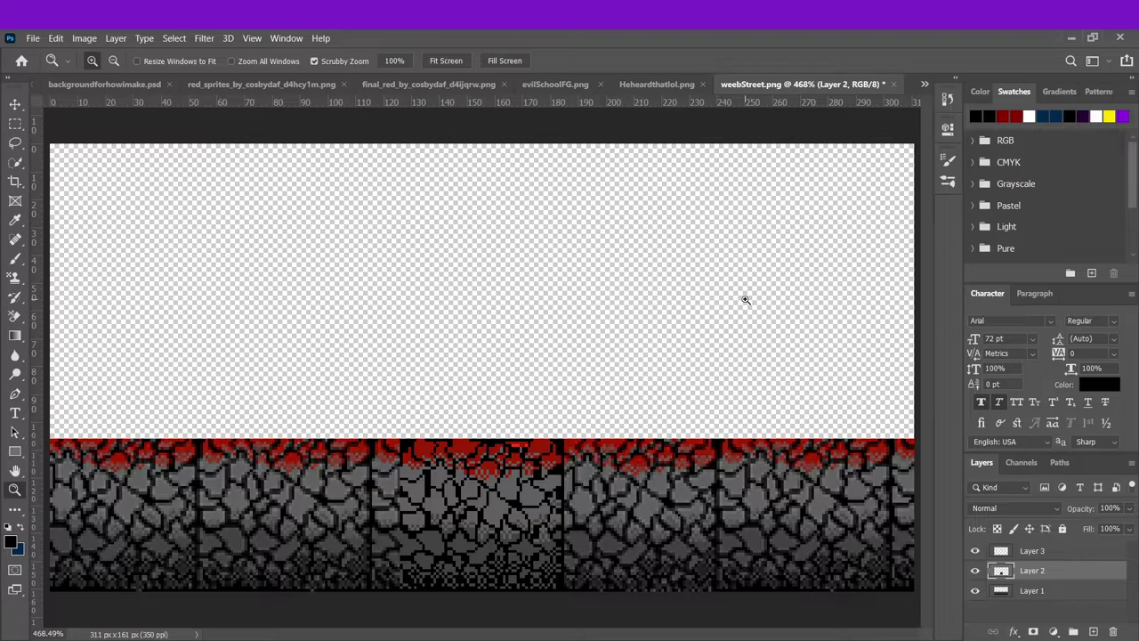
key("ctrl+z")
- Move the pasted tile on Layer 2 down onto the ground strip at unchanged scale, centred at X 154.50 px, Y 138.00 px
key("ctrl+t")
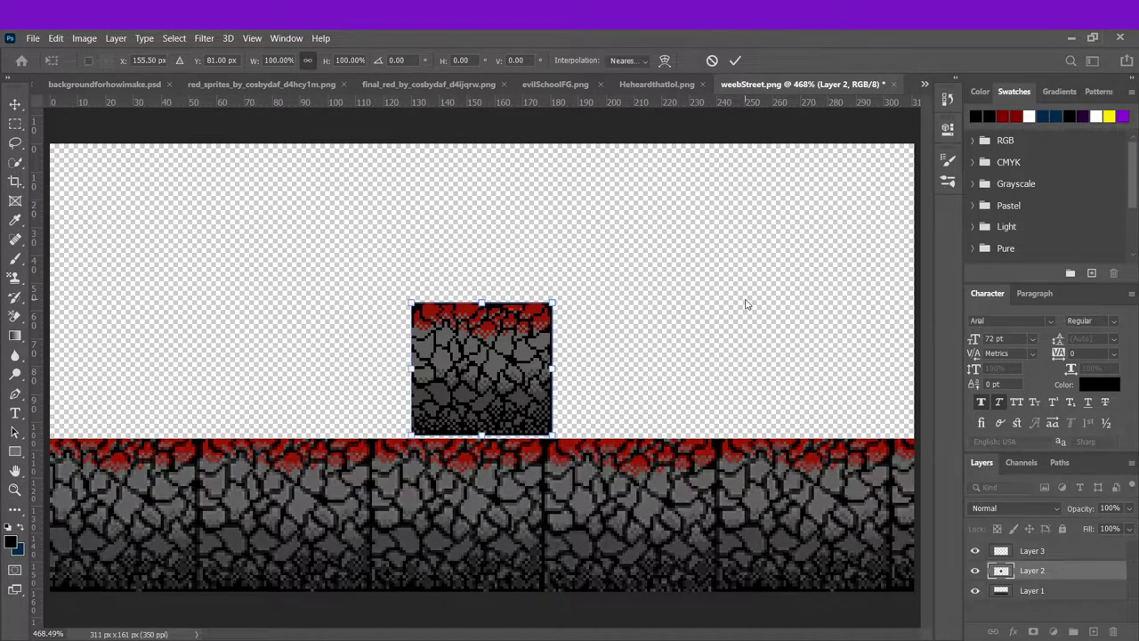
key("Down")
key("Down")
key("Down")
key("Down")
key("Down")
key("Down")
key("Down")
key("Down")
key("Down")
key("Down")
key("Down")
key("Down")
key("Down")
key("Down")
key("Down")
key("Down")
key("Down")
key("Down")
key("Down")
key("Down")
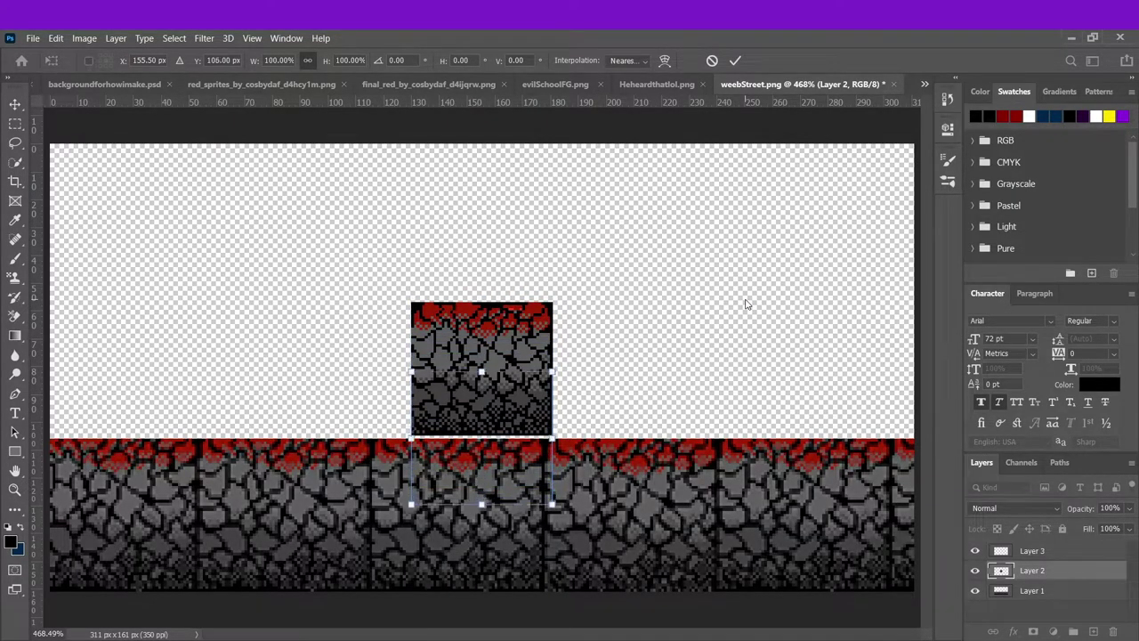
key("Down")
key("Down")
key("Down")
key("Down")
key("Down")
key("Down")
key("Down")
key("Down")
key("Down")
key("Down")
key("Down")
key("Down")
key("Down")
key("Down")
key("Down")
key("Down")
key("Down")
key("Down")
key("Down")
key("Down")
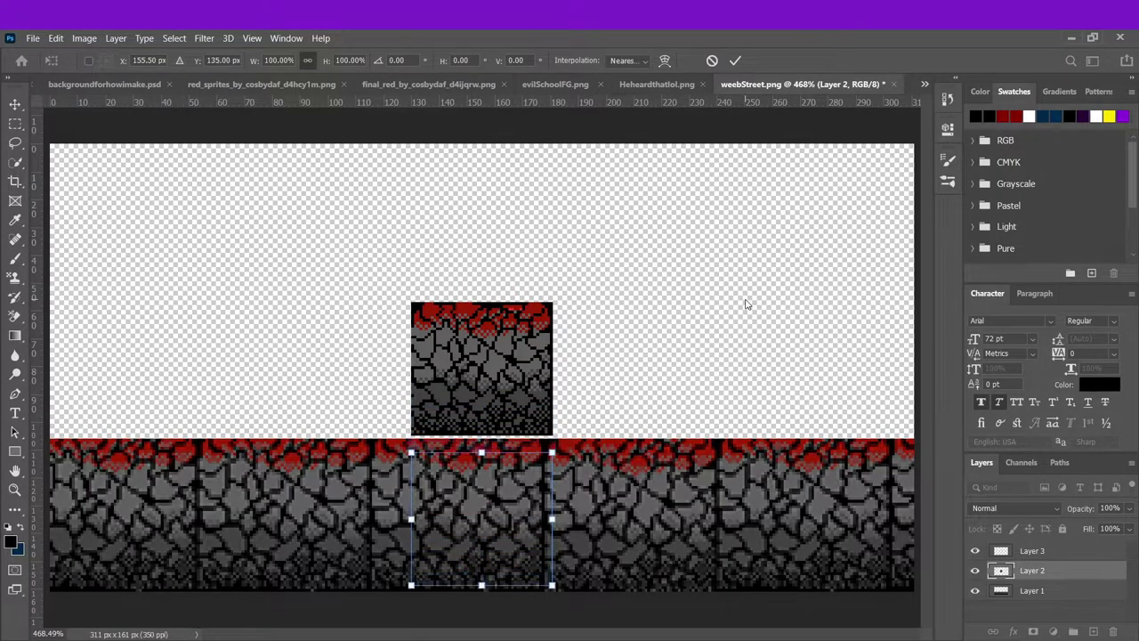
key("Up")
key("Left")
key("Down")
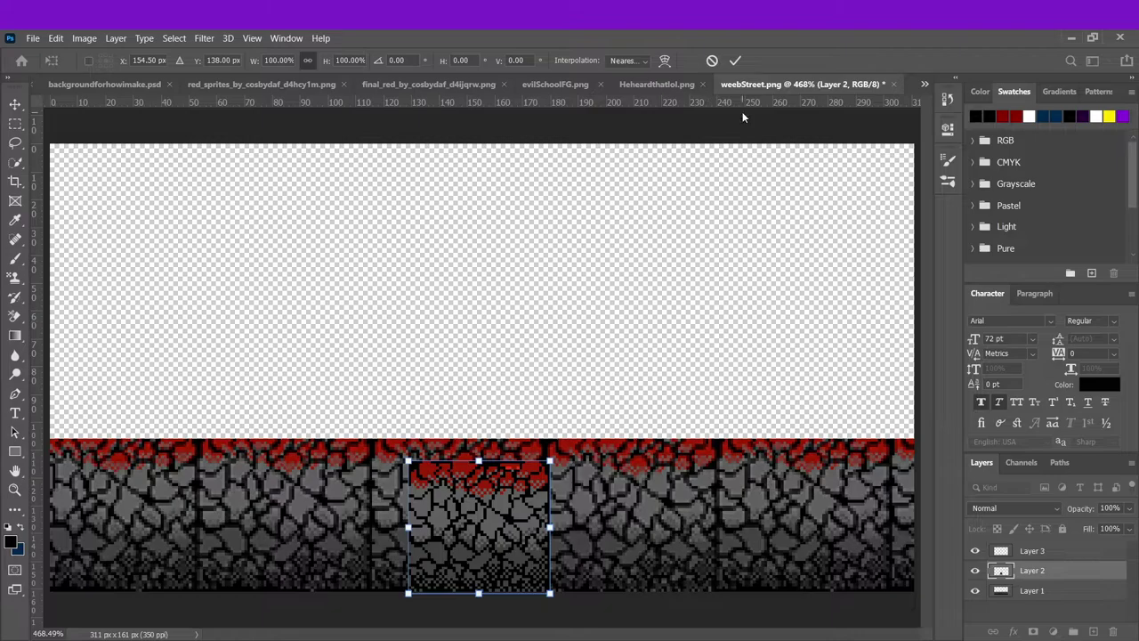
left_click(734, 61)
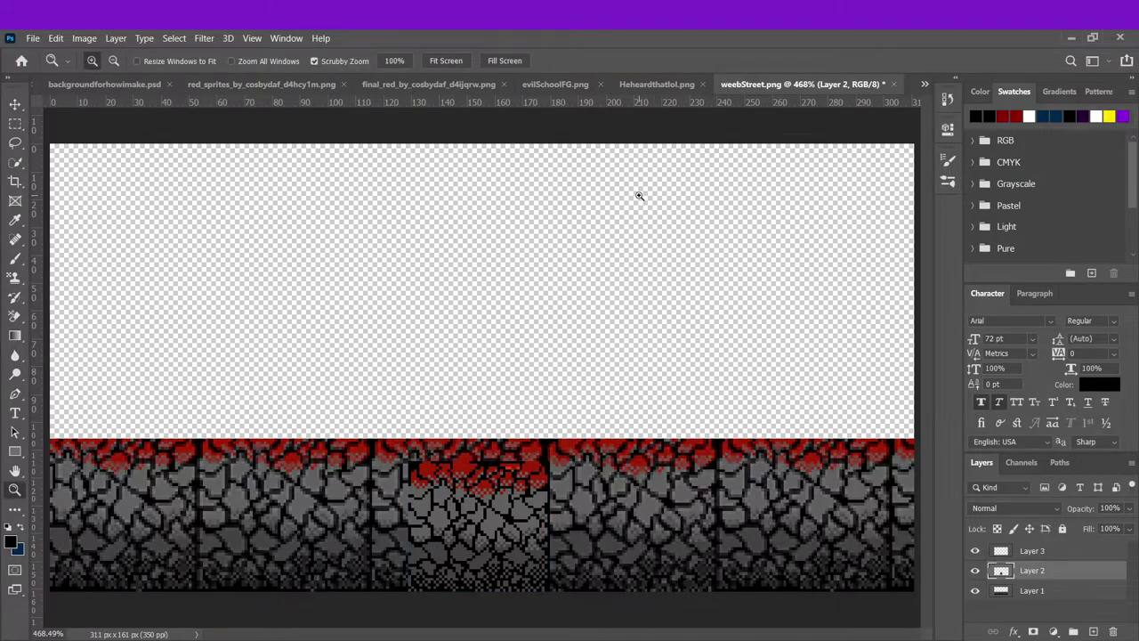
- Nudge the tile up one pixel to Y 137.00 px, aligning its lower edge with the canvas's bottom edge
left_click_drag(431, 570, 431, 570)
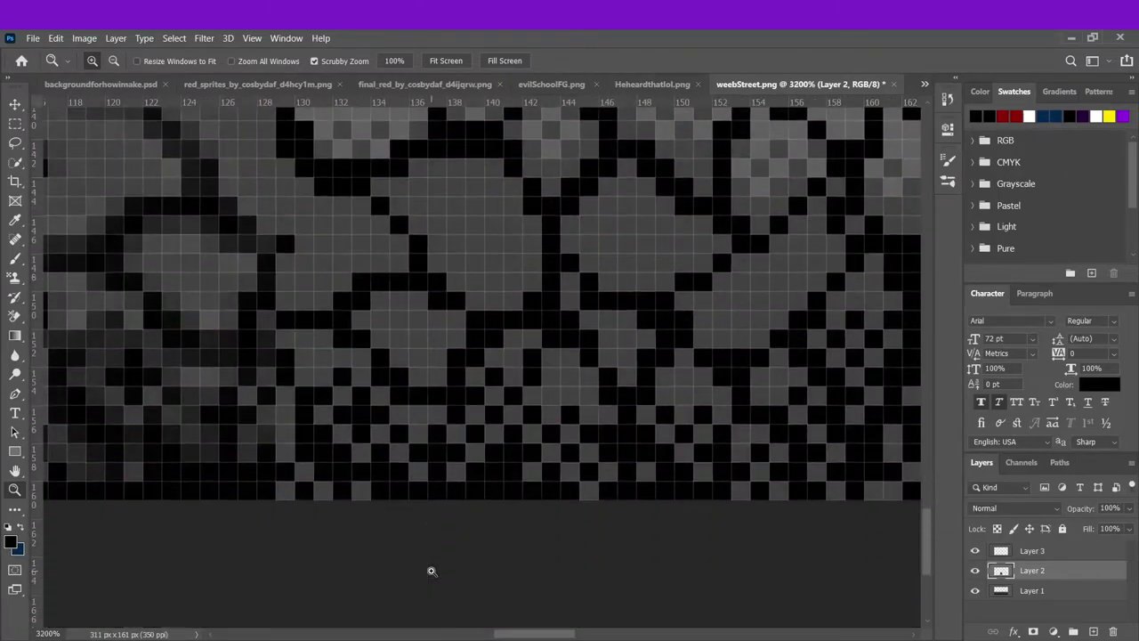
key("ctrl+t")
key("Up")
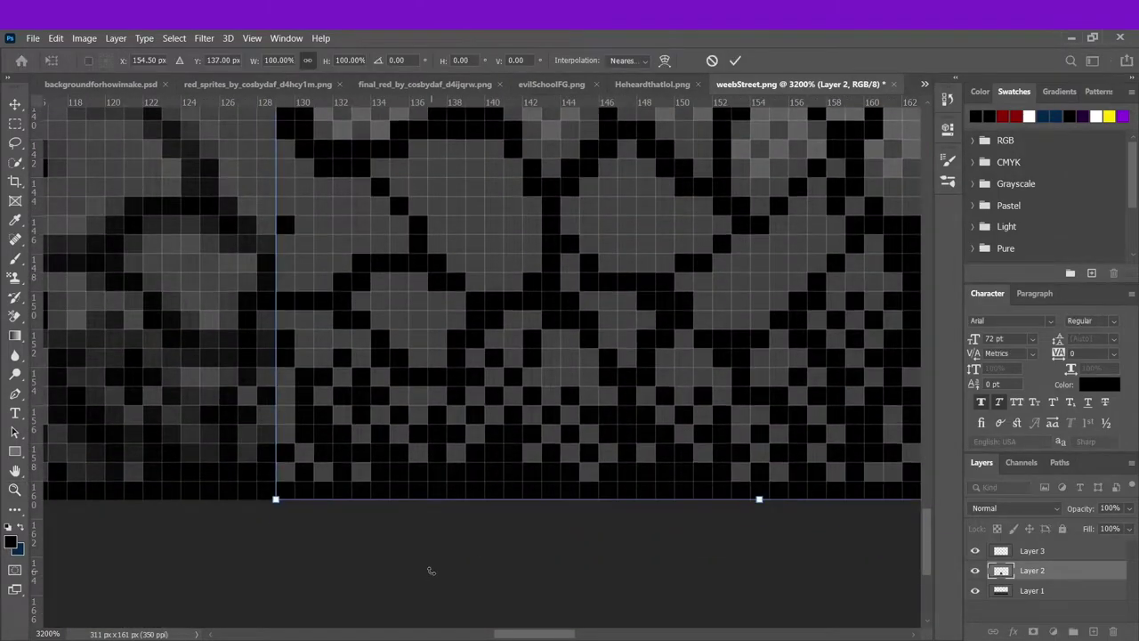
left_click(737, 61)
key("ctrl+0")
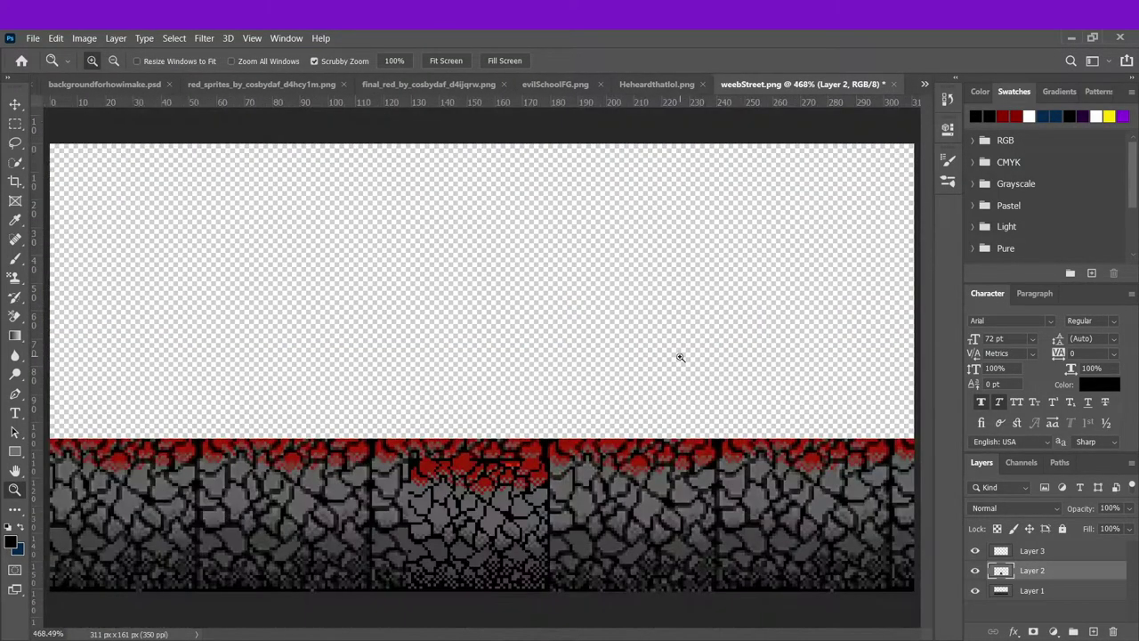
- Move the tile left along the ground strip to X 25.50 px, flush with the canvas's left edge
key("ctrl+t")
key("Left")
key("Left")
key("Left")
key("Left")
key("Left")
key("Left")
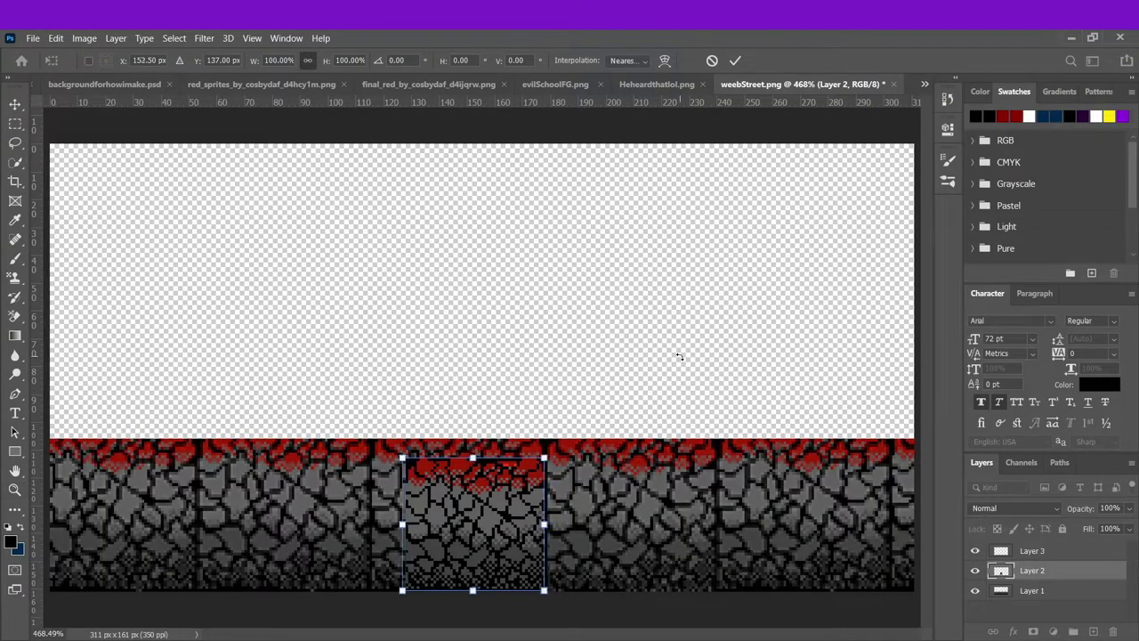
key("Left")
key("Left")
key("Left")
key("Left")
key("Left")
key("Left")
key("Left")
key("Left")
key("Left")
key("Left")
key("Left")
key("Left")
key("Left")
key("Left")
key("Left")
key("Left")
key("Left")
key("Left")
key("Left")
key("Left")
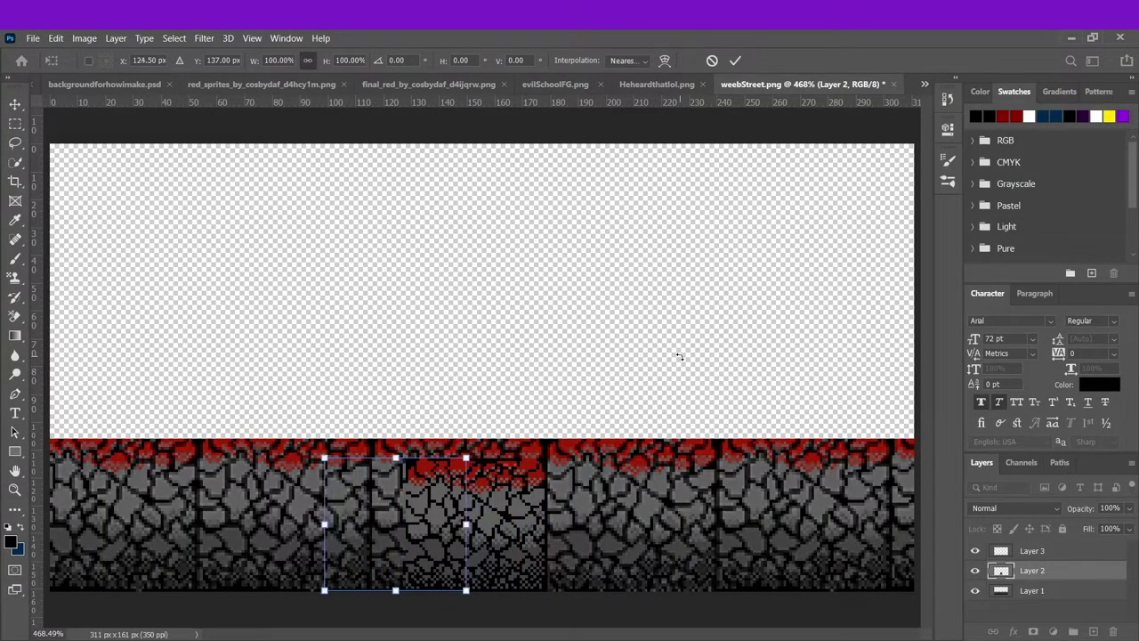
key("Left")
key("Left")
key("Left")
key("Left")
key("Left")
key("Left")
key("Left")
key("Left")
key("Left")
key("Left")
key("Left")
key("Left")
key("Left")
key("Left")
key("Left")
key("Left")
key("Left")
key("Left")
key("Left")
key("Left")
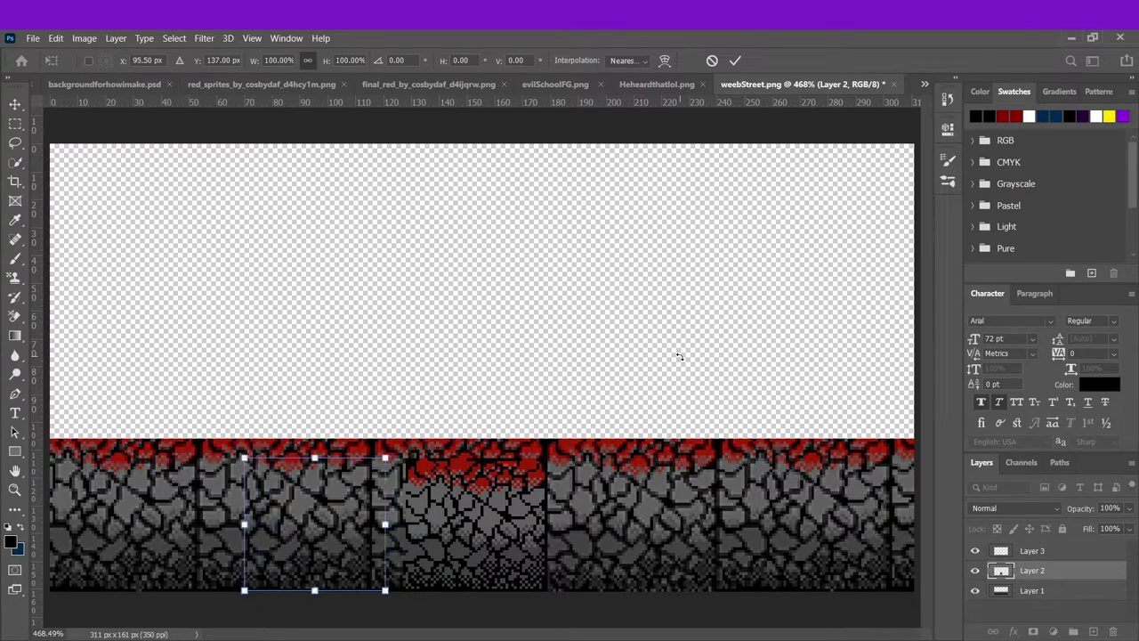
key("Left")
key("Left")
key("Left")
key("Left")
key("Left")
key("Left")
key("Left")
key("Left")
key("Left")
key("Left")
key("Left")
key("Left")
key("Left")
key("Left")
key("Left")
key("Left")
key("Left")
key("Left")
key("Left")
key("Left")
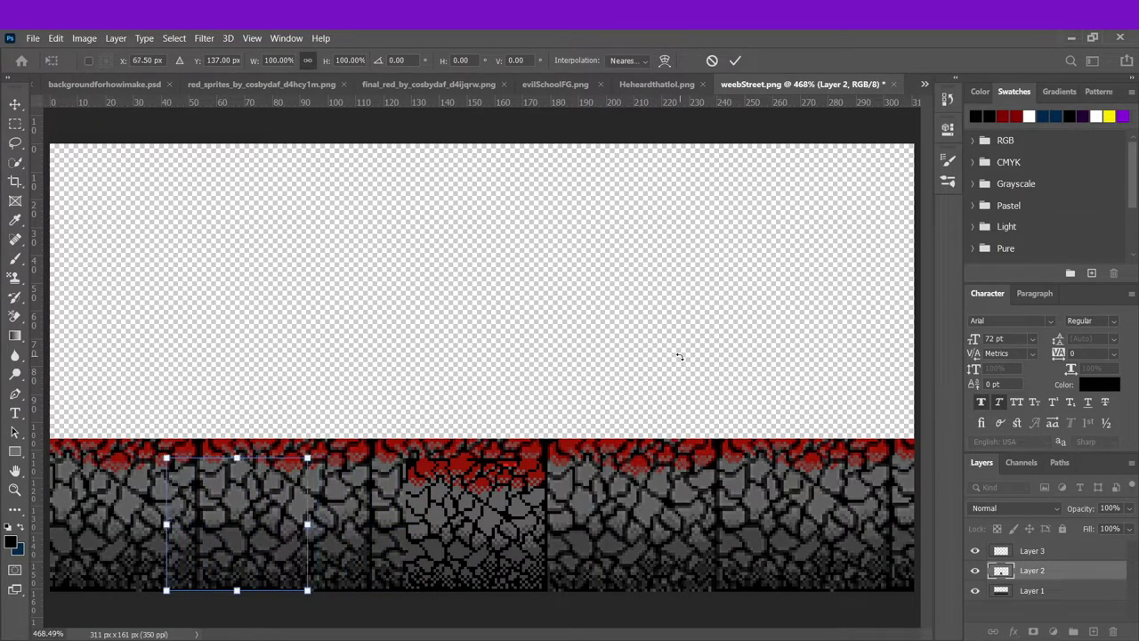
key("Left")
key("Left")
key("Left")
key("Left")
key("Left")
key("Left")
key("Left")
key("Left")
key("Left")
key("Left")
key("Left")
key("Left")
key("Left")
key("Left")
key("Left")
key("Left")
key("Left")
key("Left")
key("Left")
key("Left")
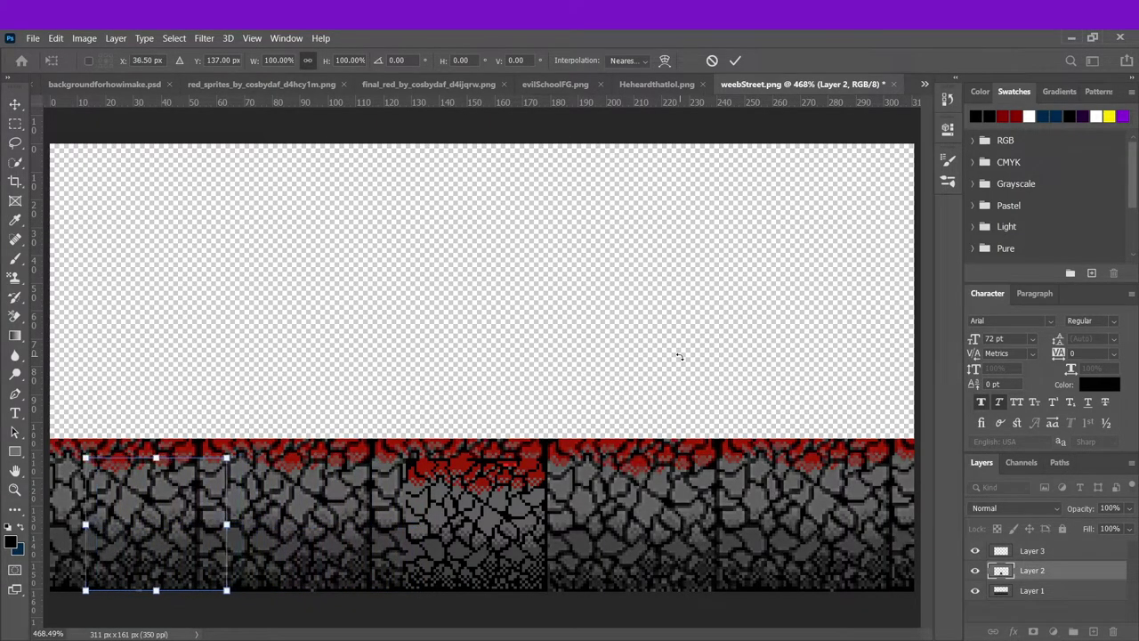
key("Left")
key("Left")
key("Left")
key("Left")
key("Left")
key("Left")
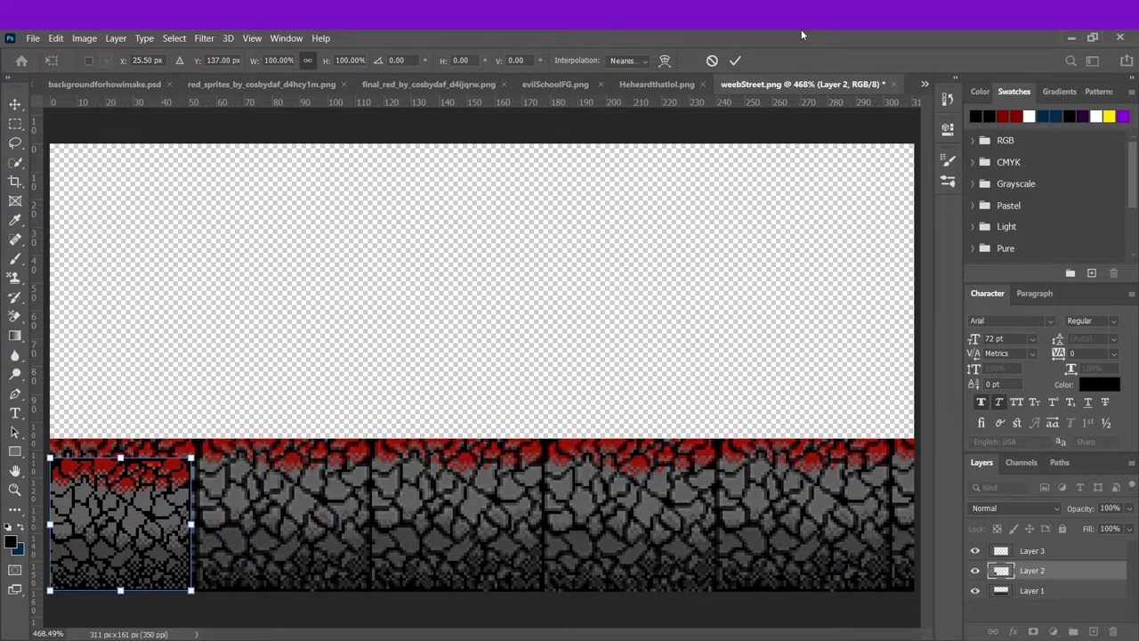
left_click(736, 60)
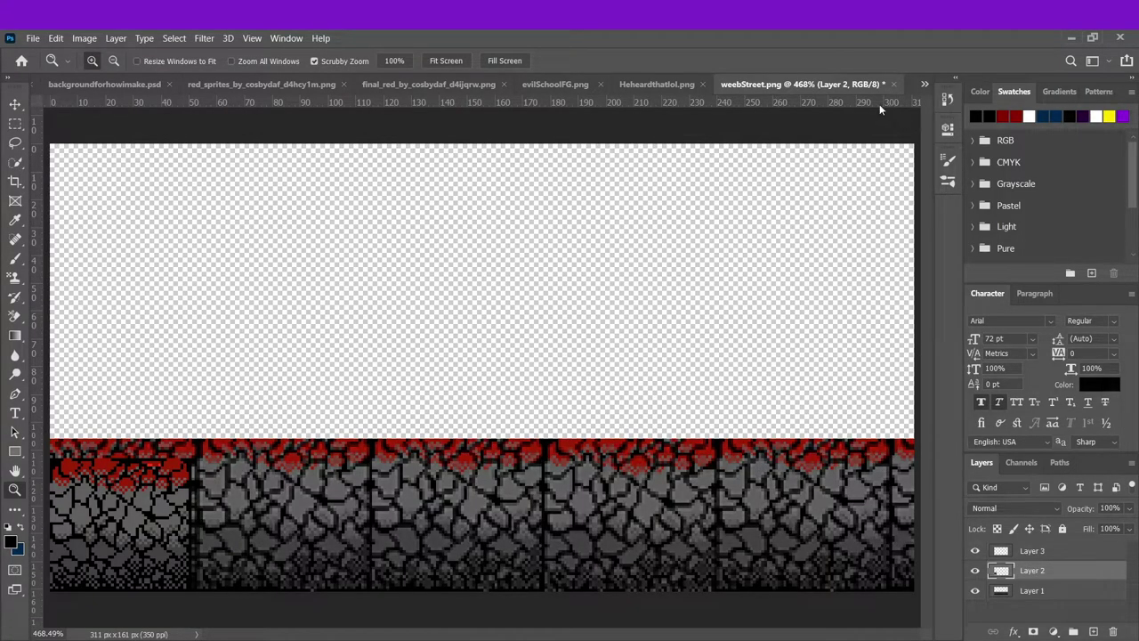
- Duplicate the Layer 2 tile and move the copy right along the ground strip to X 76.50 px, flush with the original
key("ctrl+j")
key("ctrl+t")
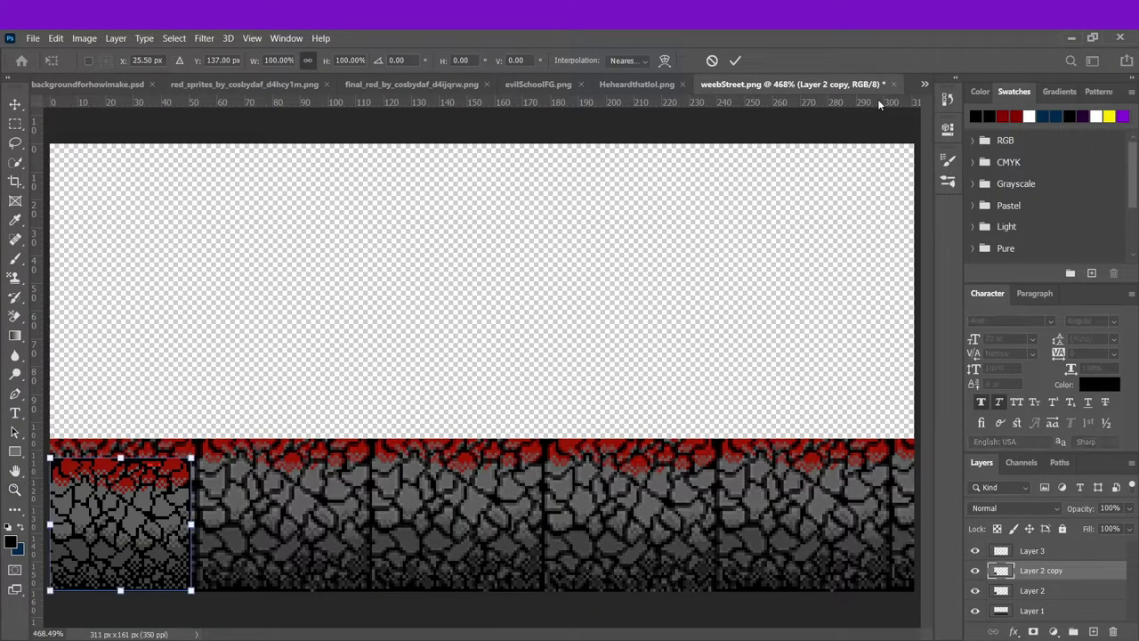
key("Right")
key("Right")
key("Right")
key("Right")
key("Right")
key("Right")
key("Right")
key("Right")
key("Right")
key("Right")
key("Right")
key("Right")
key("Right")
key("Right")
key("Right")
key("Right")
key("Right")
key("Right")
key("Right")
key("Right")
key("Right")
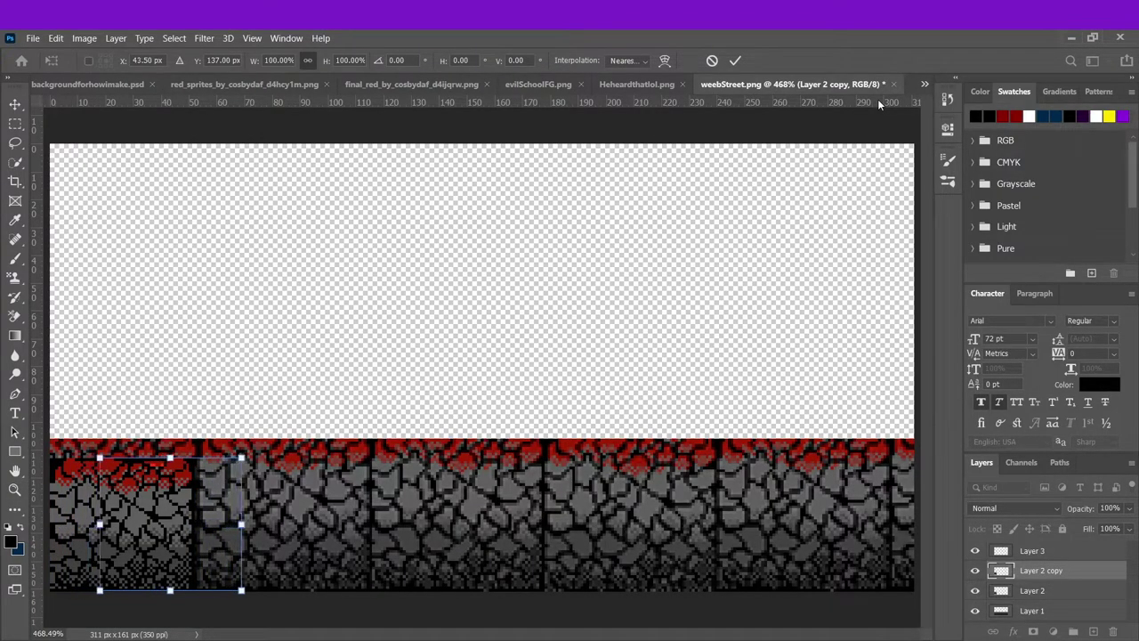
key("Right")
key("Right")
key("Right")
key("Right")
key("Right")
key("Right")
key("Right")
key("Right")
key("Right")
key("Right")
key("Right")
key("Right")
key("Right")
key("Right")
key("Right")
key("Right")
key("Right")
key("Right")
key("Right")
key("Right")
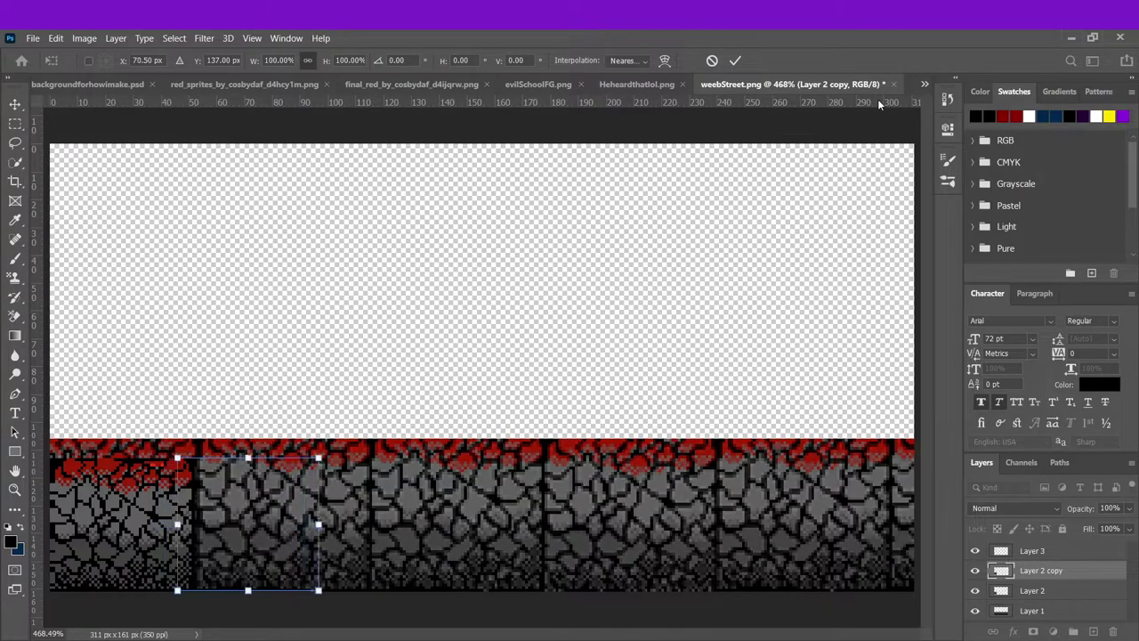
key("Right")
key("Right")
key("Left")
key("Left")
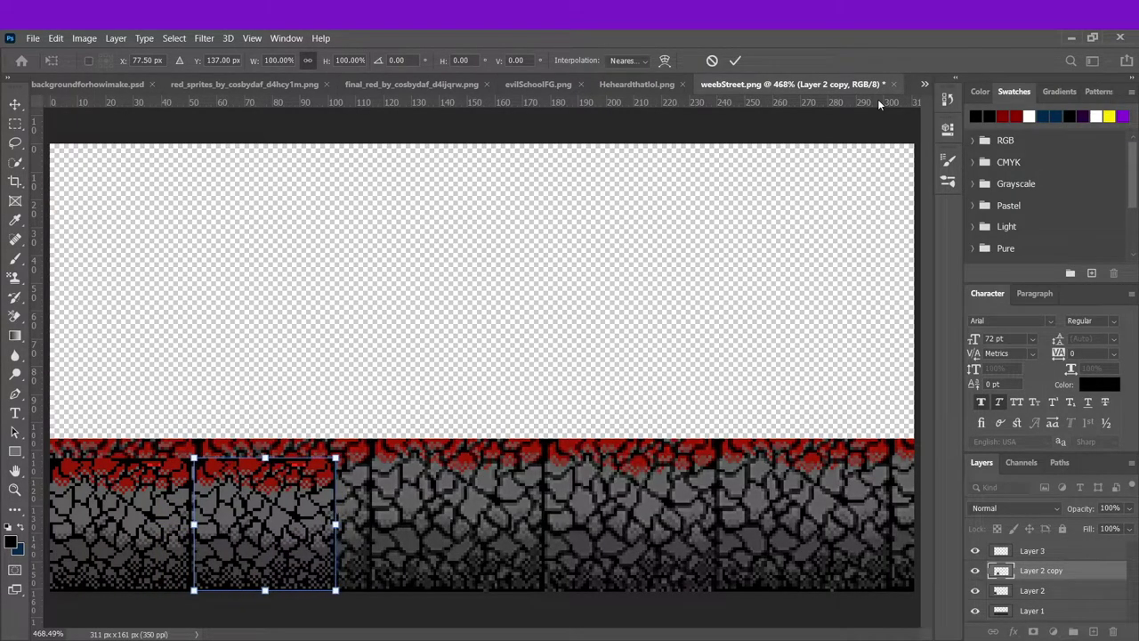
left_click(732, 63)
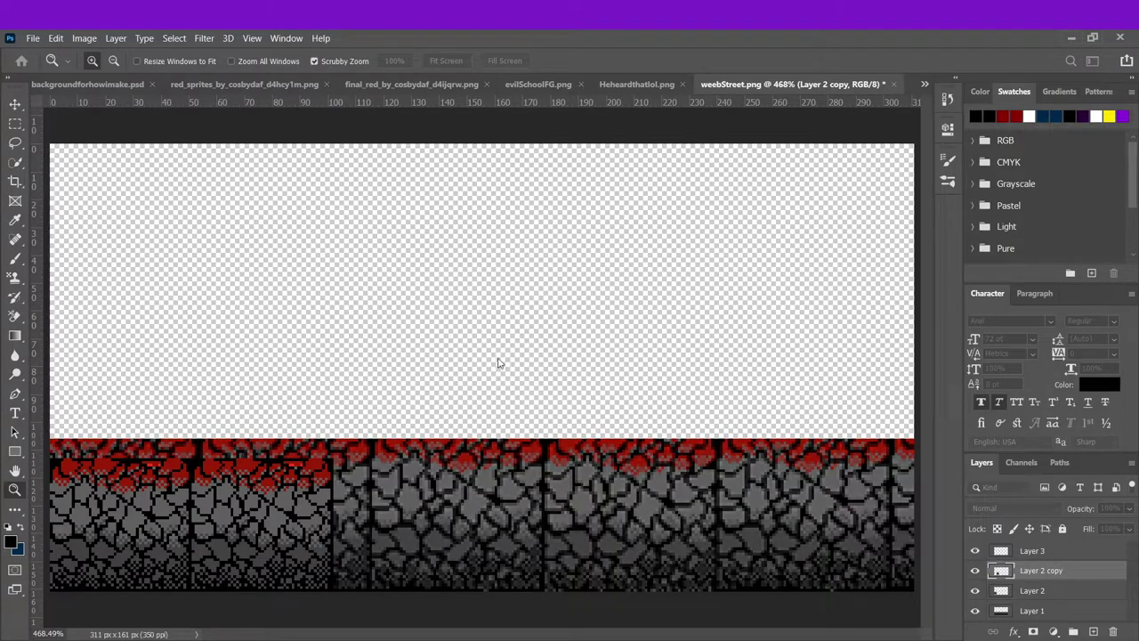
- Duplicate the second stone tile and move the copy right at unchanged height to X 127.50 px as the third tile
key("ctrl+j")
key("ctrl+t")
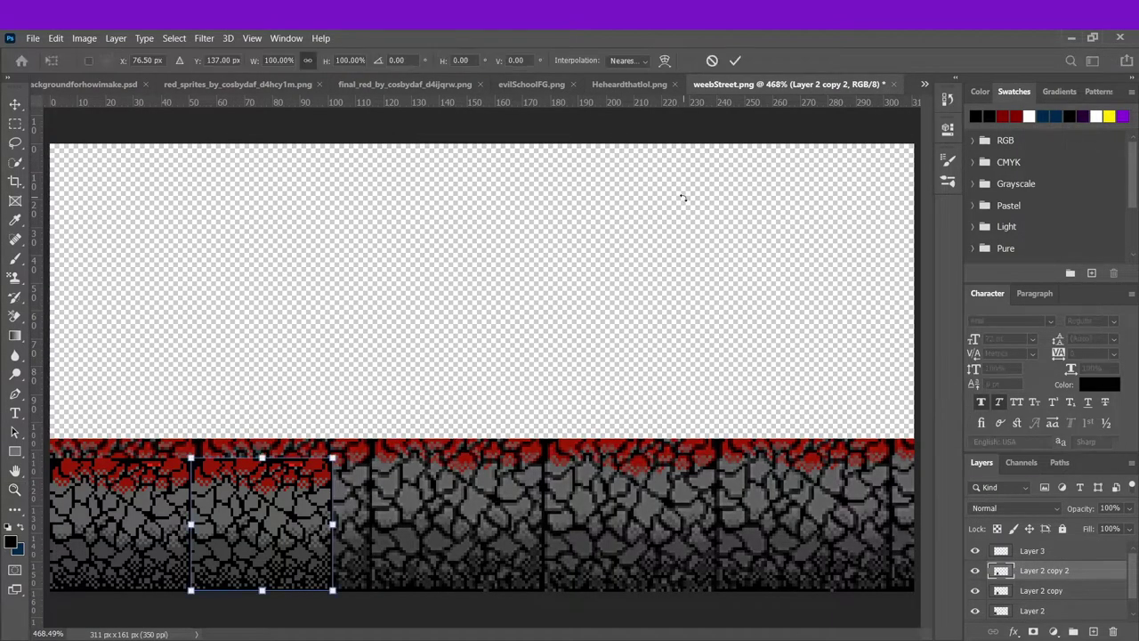
key("Right")
key("Right")
key("Right")
key("Right")
key("Right")
key("Right")
key("Right")
key("Right")
key("Right")
key("Right")
key("Right")
key("Right")
key("Right")
key("Right")
key("Right")
key("Right")
key("Right")
key("Right")
key("Right")
key("Right")
key("Right")
key("Right")
key("Right")
key("Right")
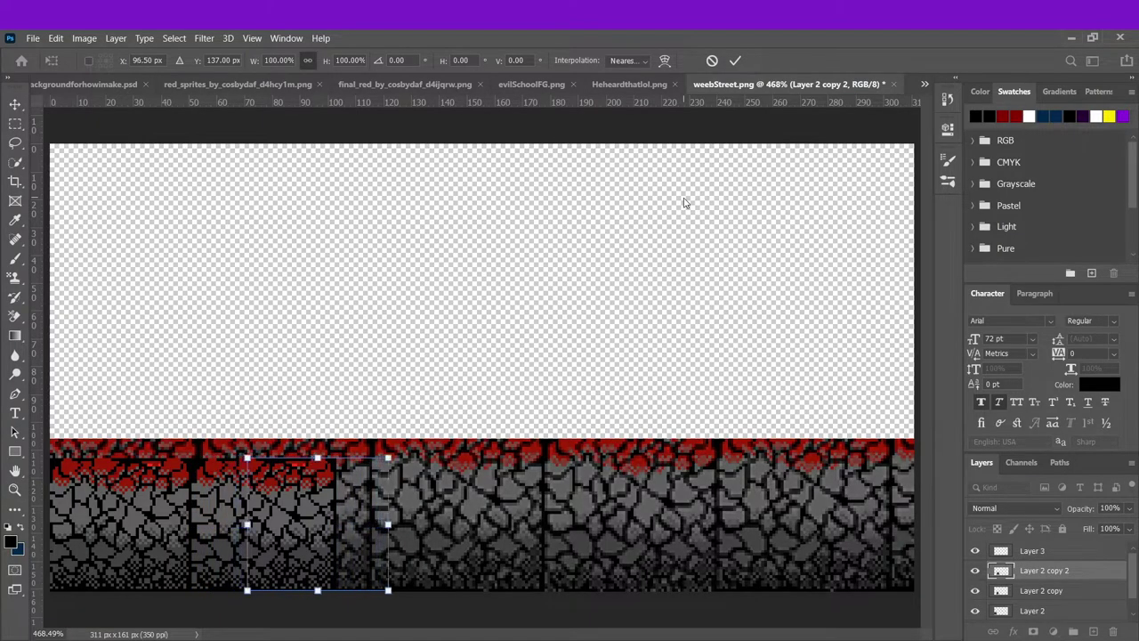
key("Right")
key("Right")
key("Right")
key("Right")
key("Right")
key("Right")
key("Right")
key("Right")
key("Right")
key("Right")
key("Right")
key("Right")
key("Right")
key("Right")
key("Right")
key("Right")
key("Right")
key("Right")
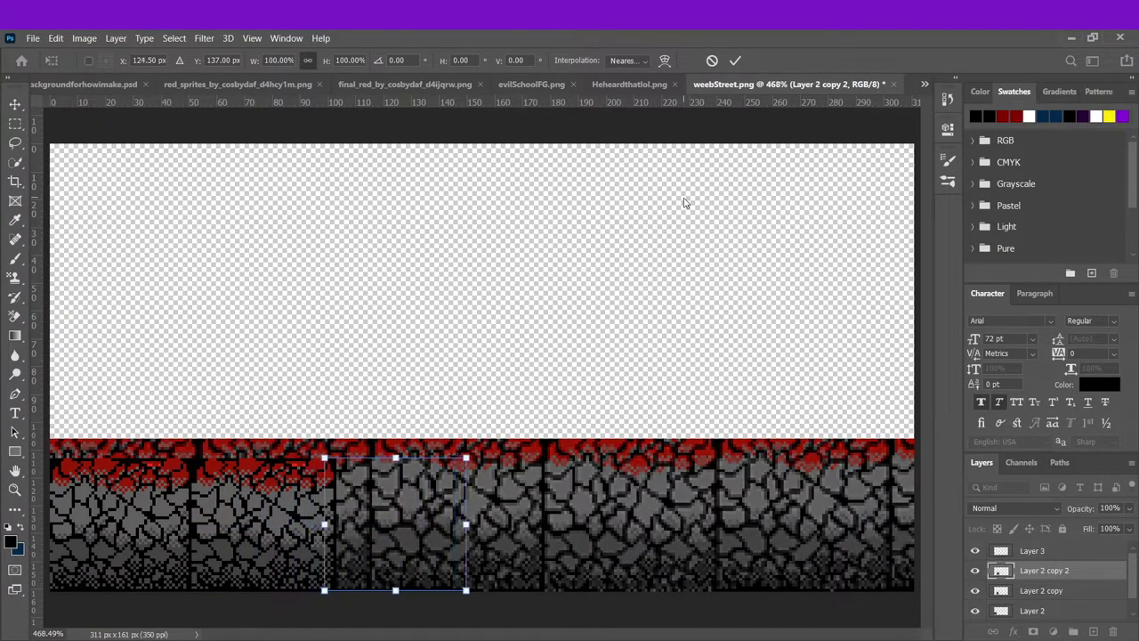
key("Left")
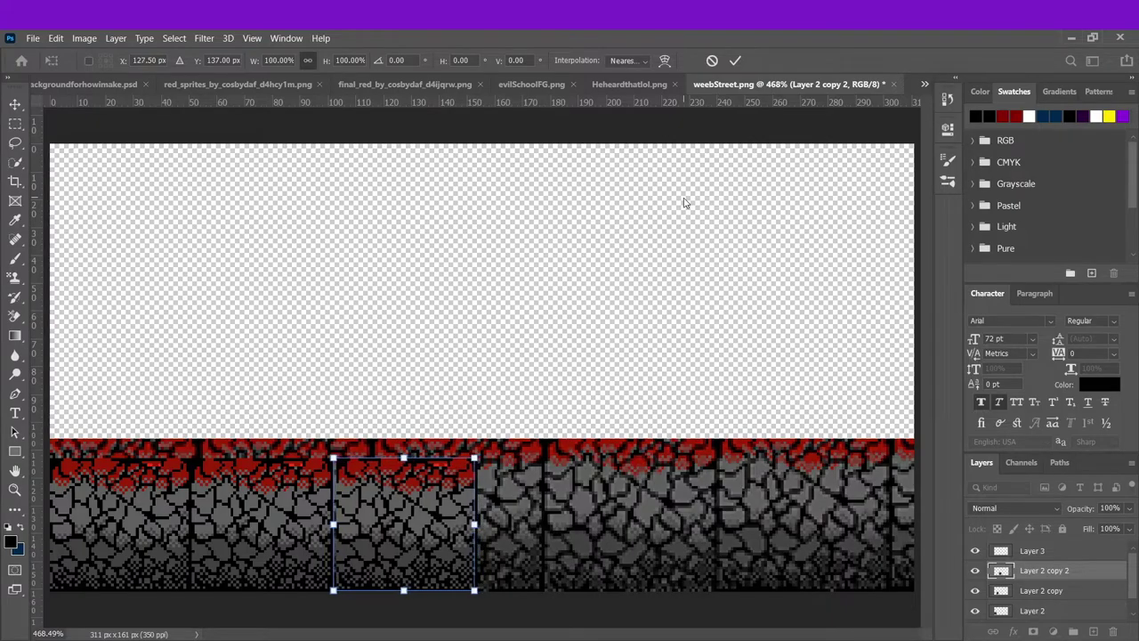
left_click(735, 61)
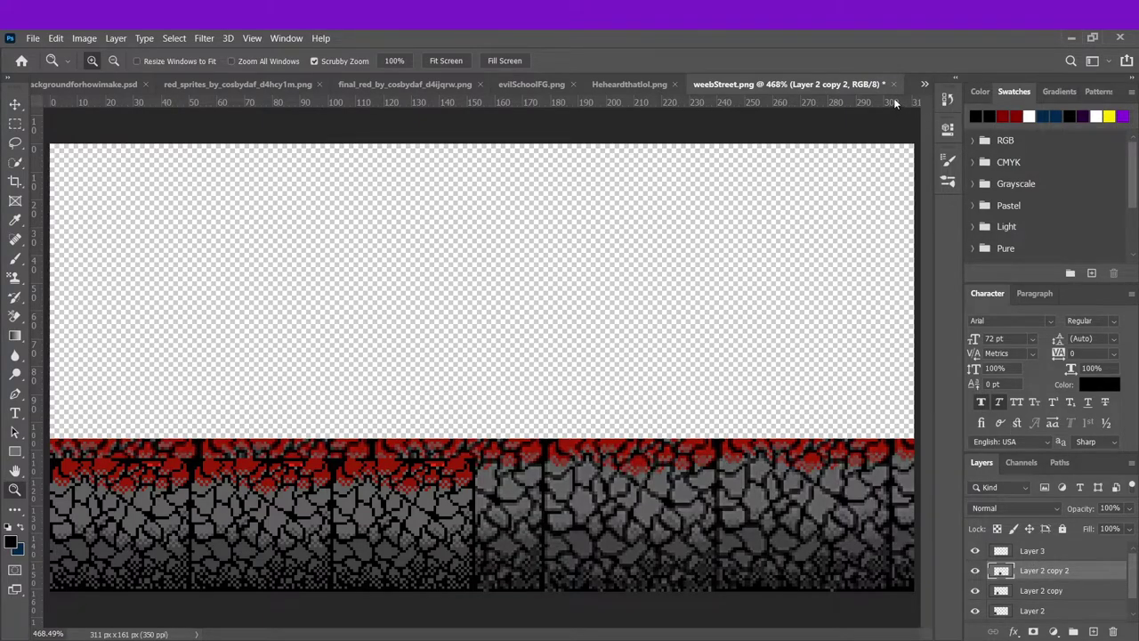
- Duplicate the third stone tile and move the copy right along the strip until it sits flush against the third as a fourth tile
key("ctrl+j")
key("ctrl+t")
key("Right")
key("Right")
key("Right")
key("Right")
key("Right")
key("Right")
key("Right")
key("Right")
key("Right")
key("Right")
key("Right")
key("Right")
key("Right")
key("Right")
key("Right")
key("Right")
key("Right")
key("Right")
key("Right")
key("Right")
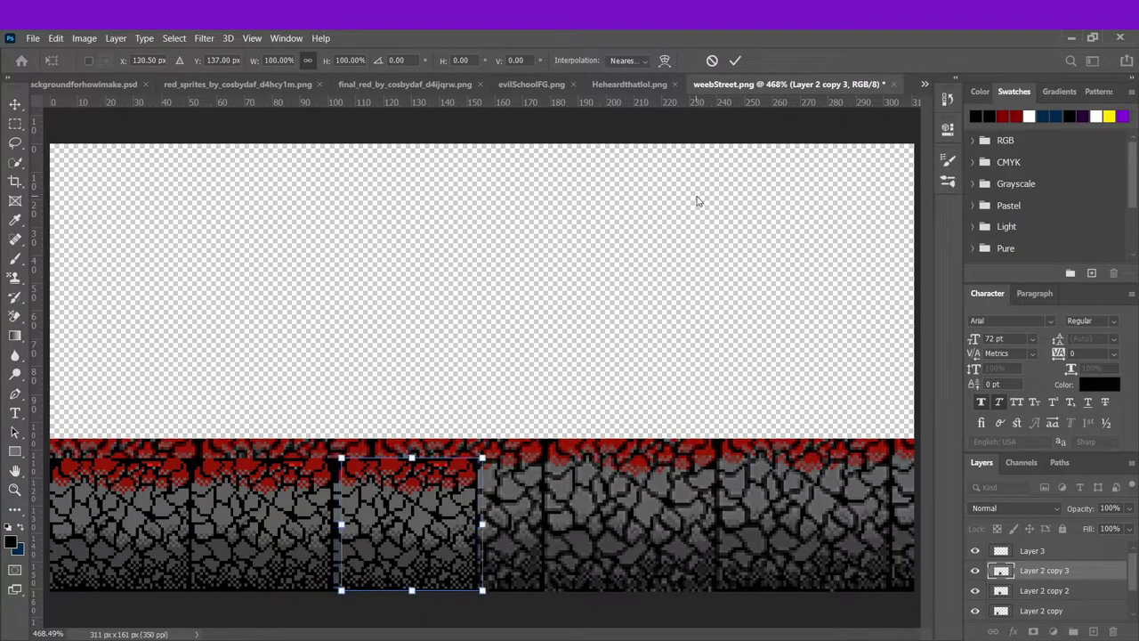
key("Right")
key("Right")
key("Right")
key("Right")
key("Right")
key("Right")
key("Right")
key("Right")
key("Right")
key("Right")
key("Right")
key("Right")
key("Right")
key("Right")
key("Right")
key("Right")
key("Right")
key("Right")
key("Right")
key("Right")
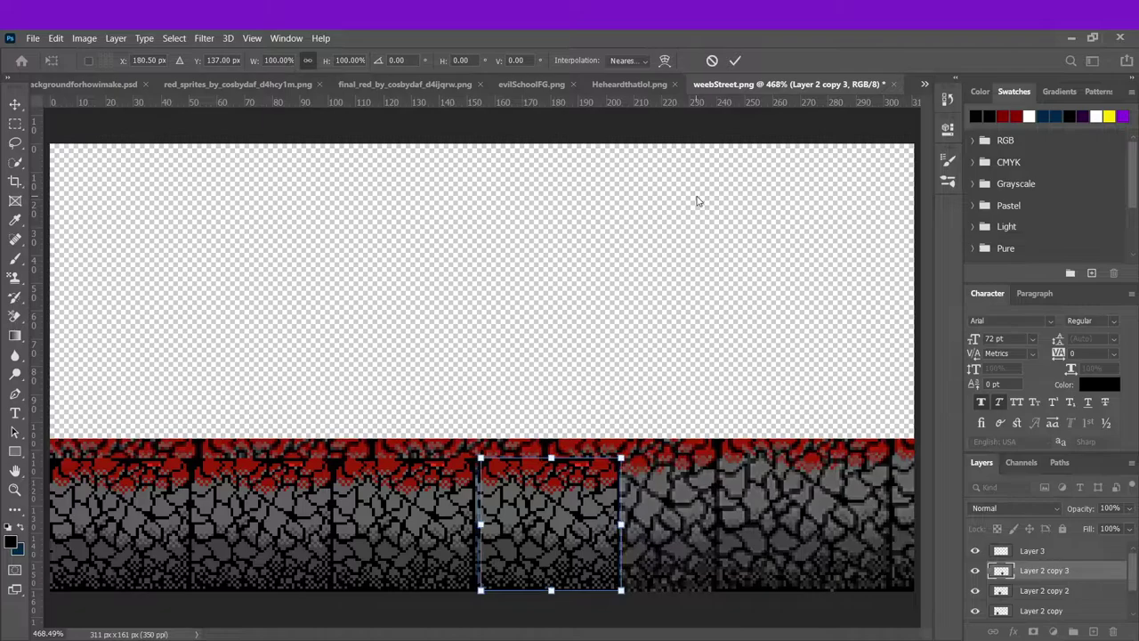
left_click(735, 60)
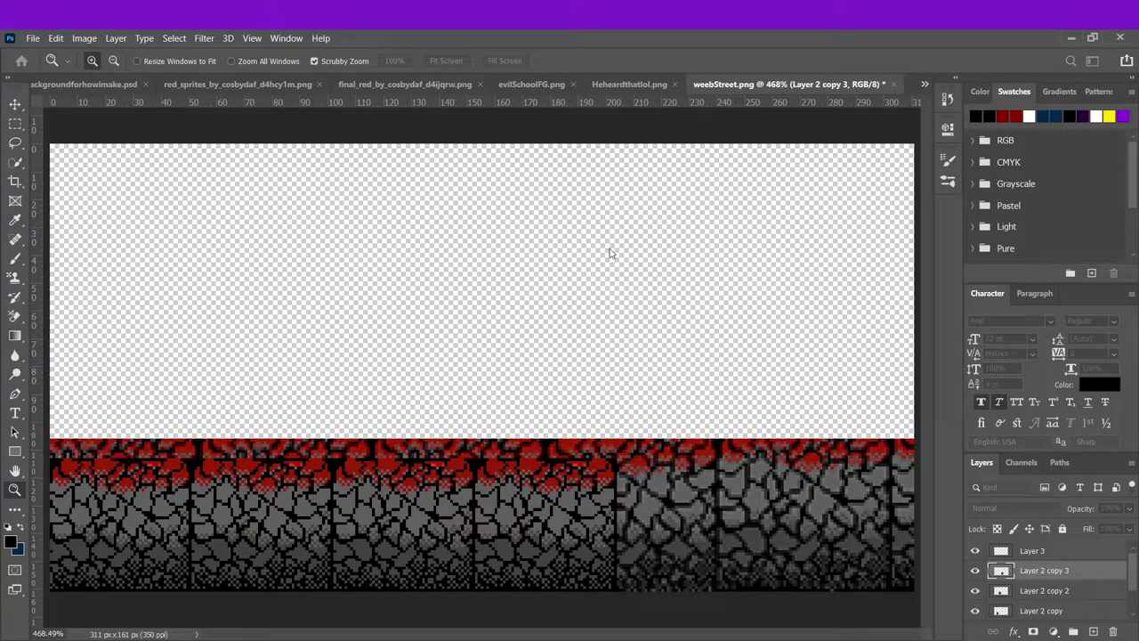
- Duplicate the fourth stone tile and move the copy right to X 229.50 px, flush with the original, as the fifth tile
key("ctrl+j")
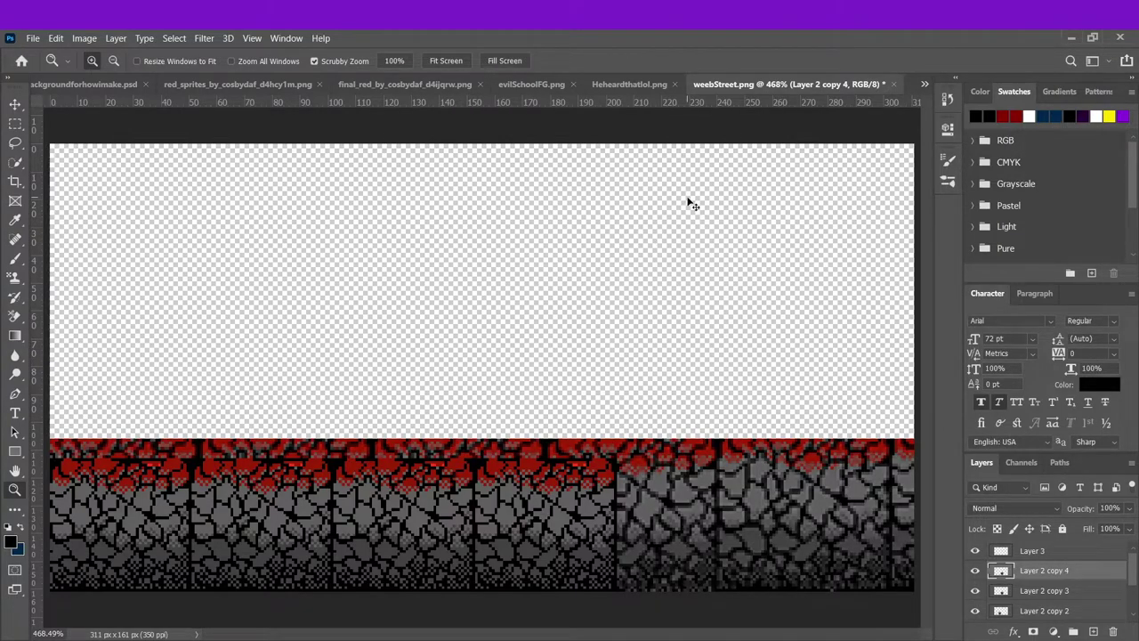
key("ctrl+t")
key("Right")
key("Right")
key("Right")
key("Right")
key("Right")
key("Right")
key("Right")
key("Right")
key("Right")
key("Right")
key("Right")
key("Right")
key("Right")
key("Right")
key("Right")
key("Right")
key("Right")
key("Right")
key("Right")
key("Right")
key("Right")
key("Right")
key("Right")
key("Right")
key("Right")
key("Right")
key("Right")
key("Right")
key("Right")
key("Right")
key("Right")
key("Right")
key("Right")
key("Right")
key("Right")
key("Right")
key("Right")
key("Right")
key("Right")
key("Right")
key("Right")
key("Right")
key("Right")
key("Right")
key("Right")
key("Right")
key("Left")
key("Left")
key("Left")
key("Left")
key("Left")
key("Right")
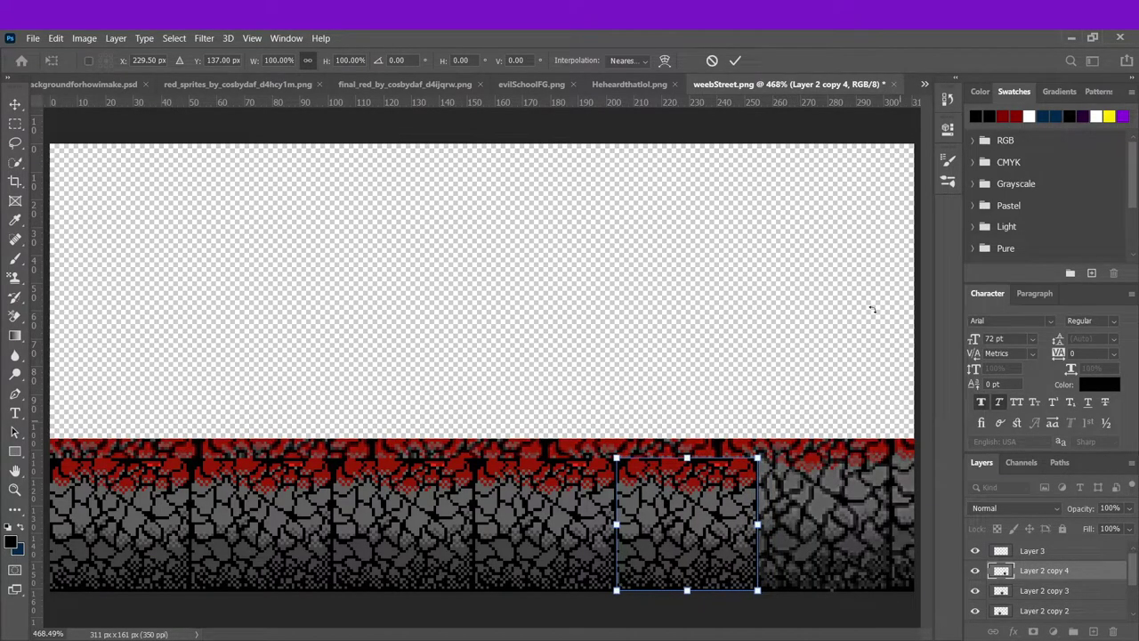
left_click(734, 59)
key("z")
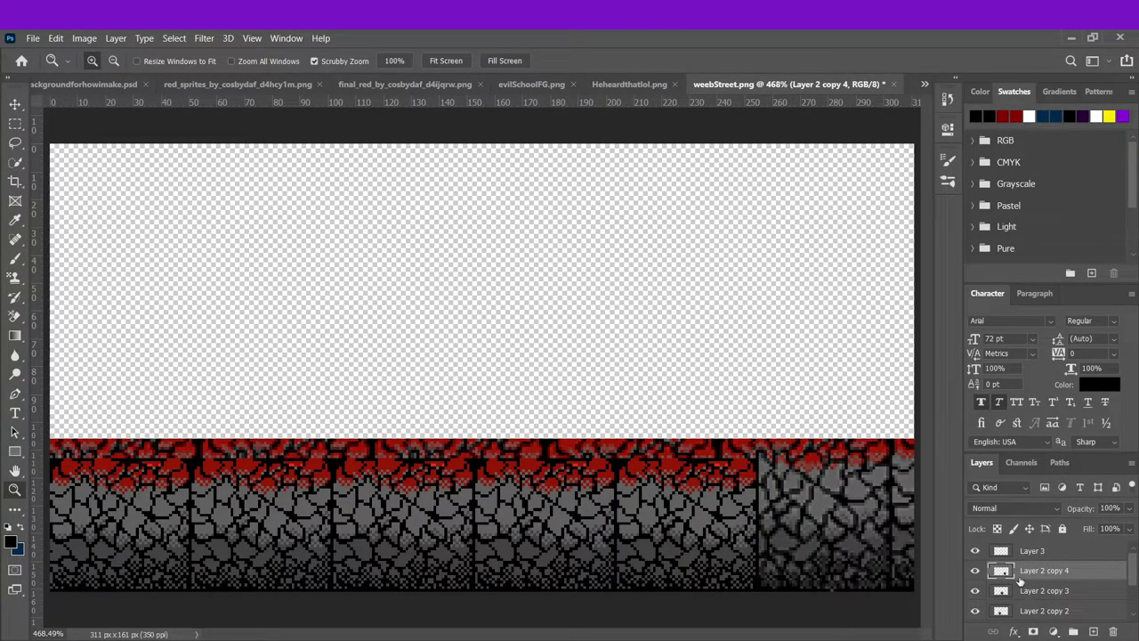
- Duplicate the fifth stone tile and move the copy right at unchanged height to X 280.50 px as the sixth tile
key("ctrl+j")
key("ctrl+t")
key("Right")
key("Right")
key("Right")
key("Right")
key("Right")
key("Right")
key("Right")
key("Right")
key("Right")
key("Right")
key("Right")
key("Right")
key("Right")
key("Right")
key("Right")
key("Right")
key("Right")
key("Right")
key("Right")
key("Right")
key("Right")
key("Right")
key("Right")
key("Right")
key("Right")
key("Right")
key("Right")
key("Right")
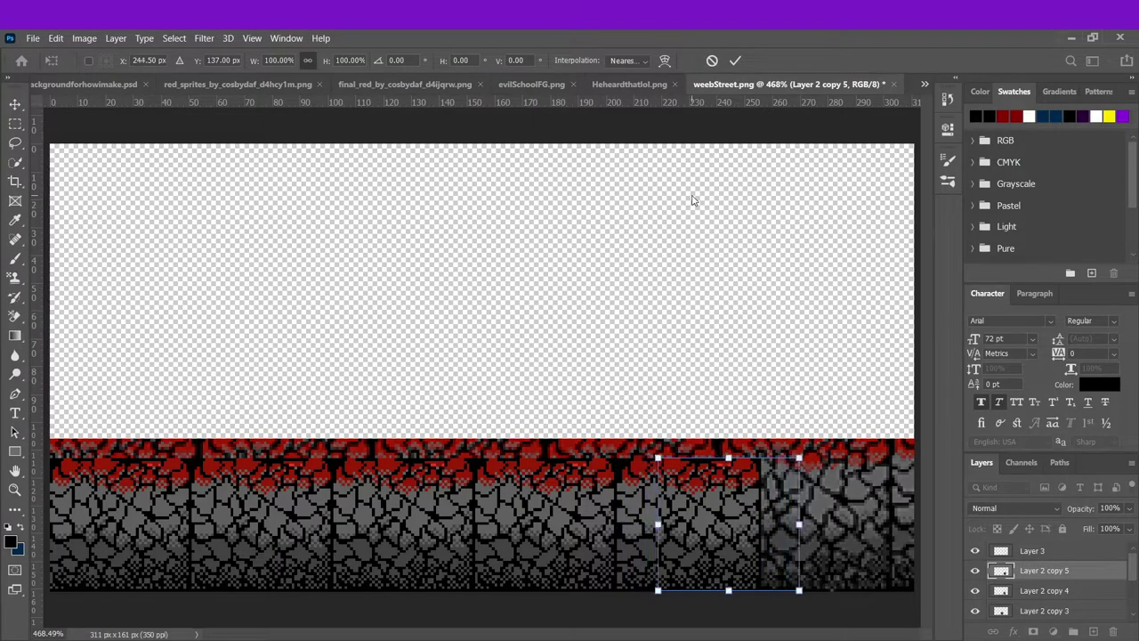
key("Right")
key("Right")
key("Right")
key("Right")
key("Right")
key("Right")
key("Right")
key("Right")
key("Right")
key("Right")
key("Right")
key("Right")
key("Right")
key("Right")
key("Right")
key("Right")
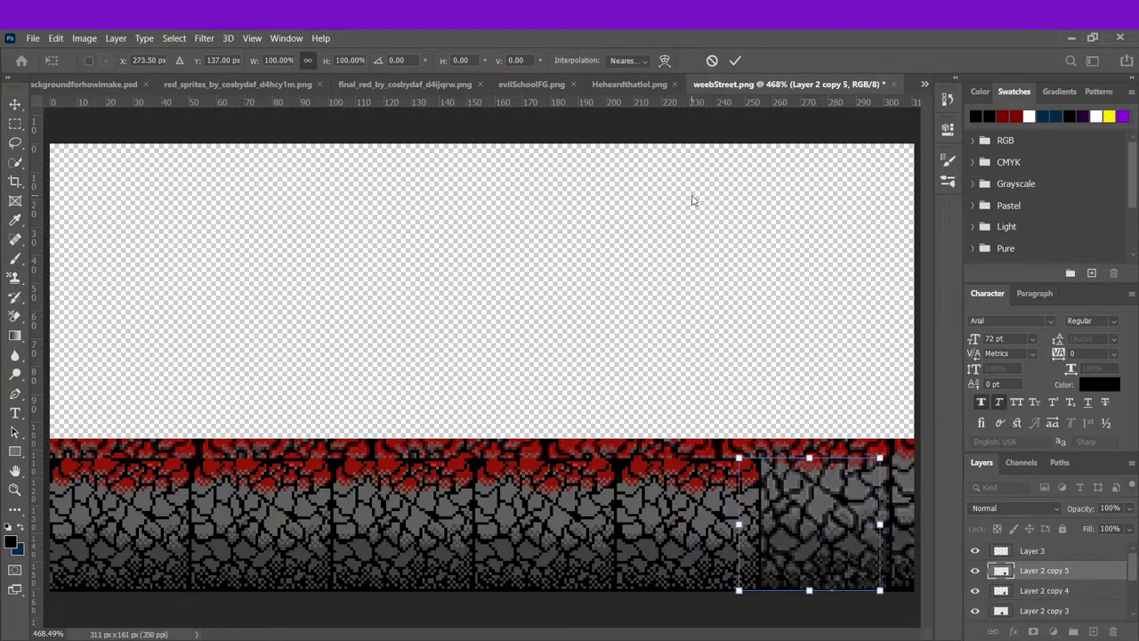
key("Left")
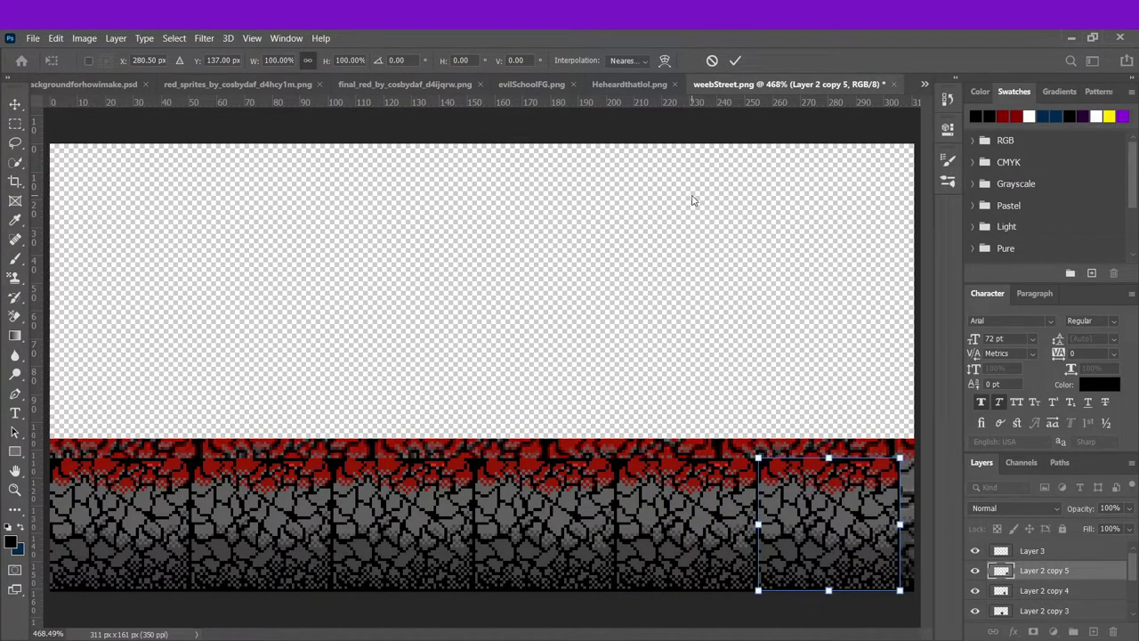
left_click(734, 61)
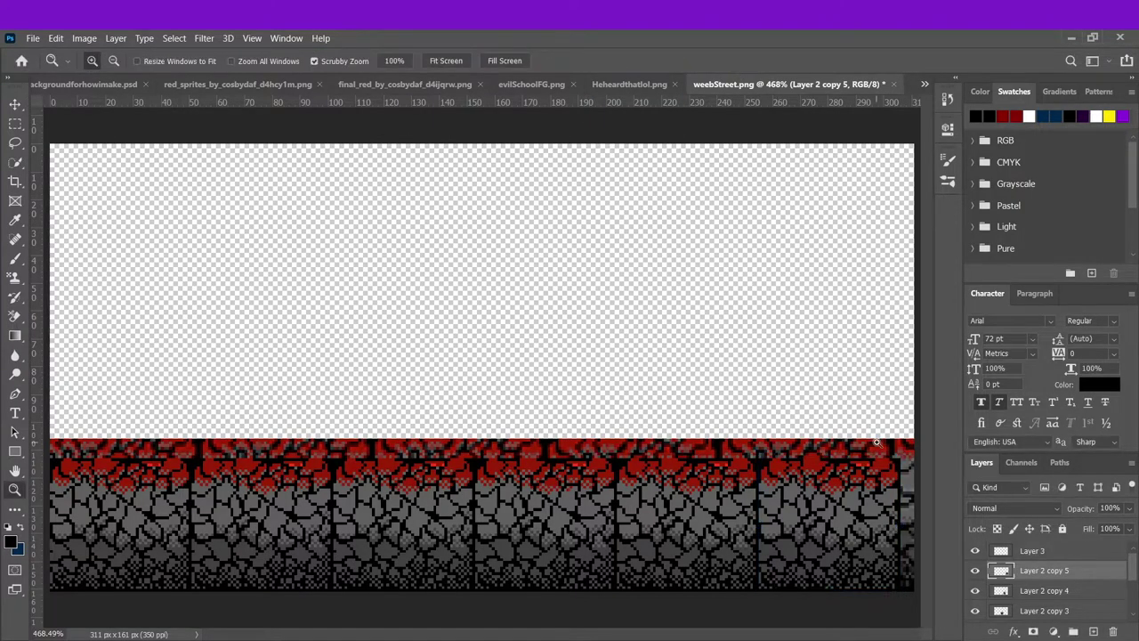
- Duplicate the sixth stone tile and move the copy right to X 331.50 px, filling the remaining gap at the canvas's right edge
key("ctrl+s")
key("ctrl+j")
key("ctrl+t")
key("Right")
key("Right")
key("Right")
key("Right")
key("Right")
key("Right")
key("Right")
key("Right")
key("Right")
key("Right")
key("Right")
key("Right")
key("Right")
key("Right")
key("Right")
key("Right")
key("Right")
key("Right")
key("Right")
key("Right")
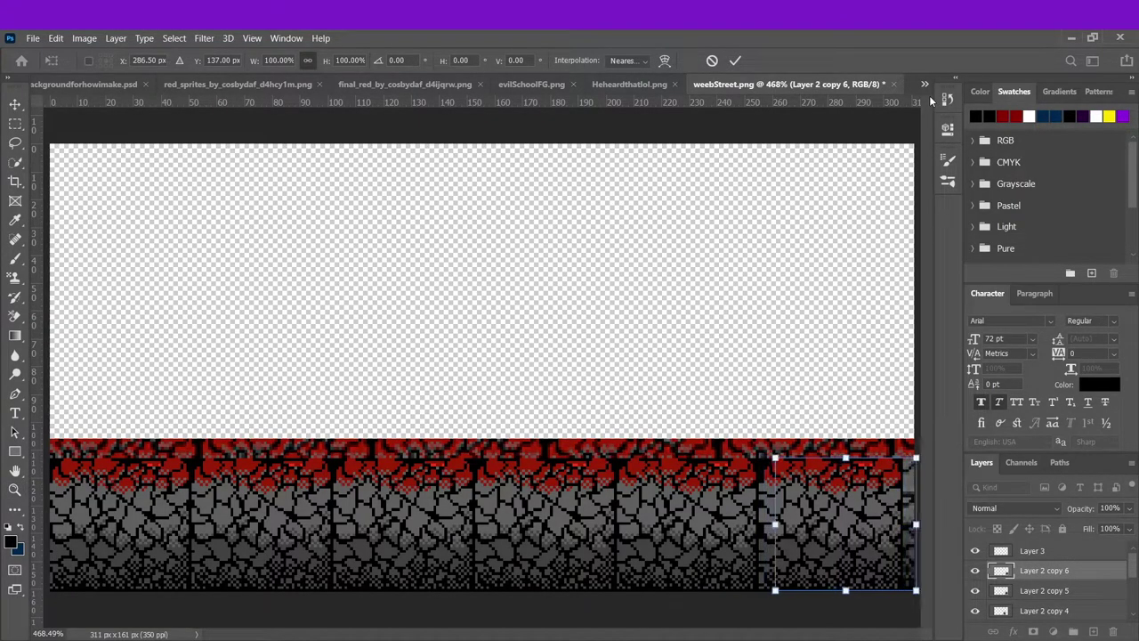
key("Right")
key("Right")
key("Right")
key("Right")
key("Right")
key("Right")
key("Right")
key("Right")
key("Right")
key("Right")
key("Right")
key("Right")
key("Right")
key("Right")
key("Right")
key("Right")
key("Right")
key("Right")
key("Right")
key("Right")
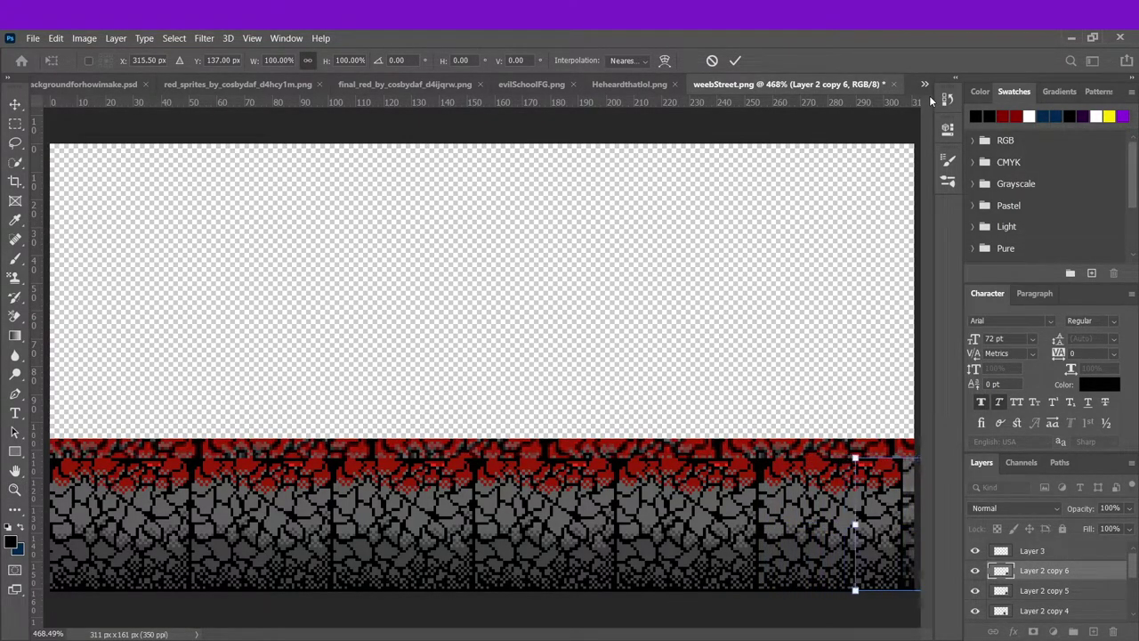
key("Left")
key("Left")
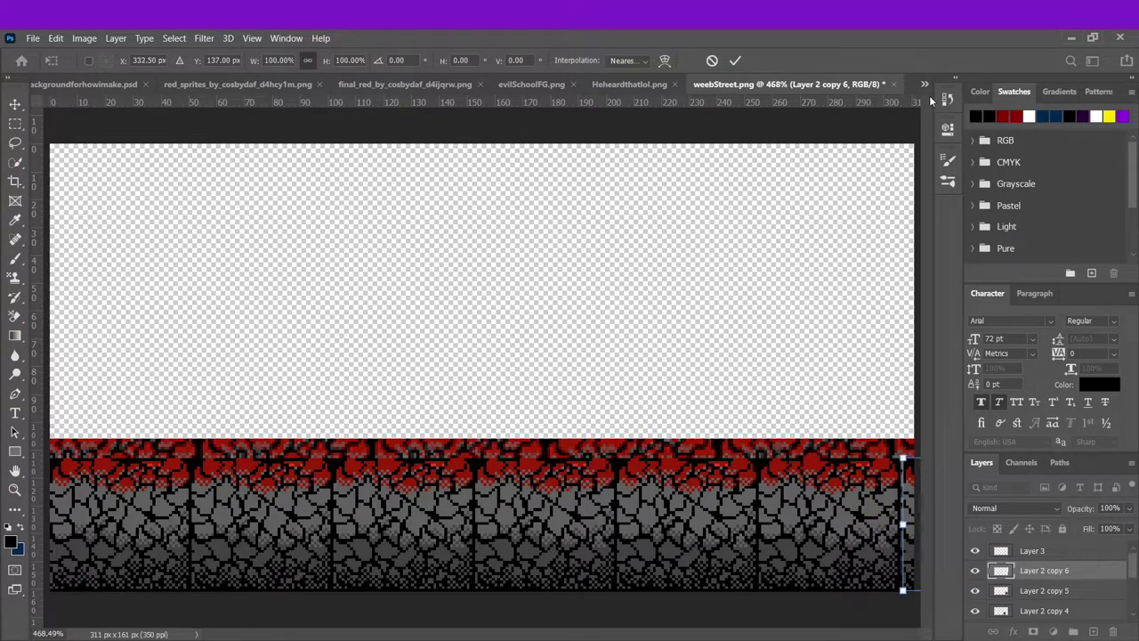
left_click(734, 60)
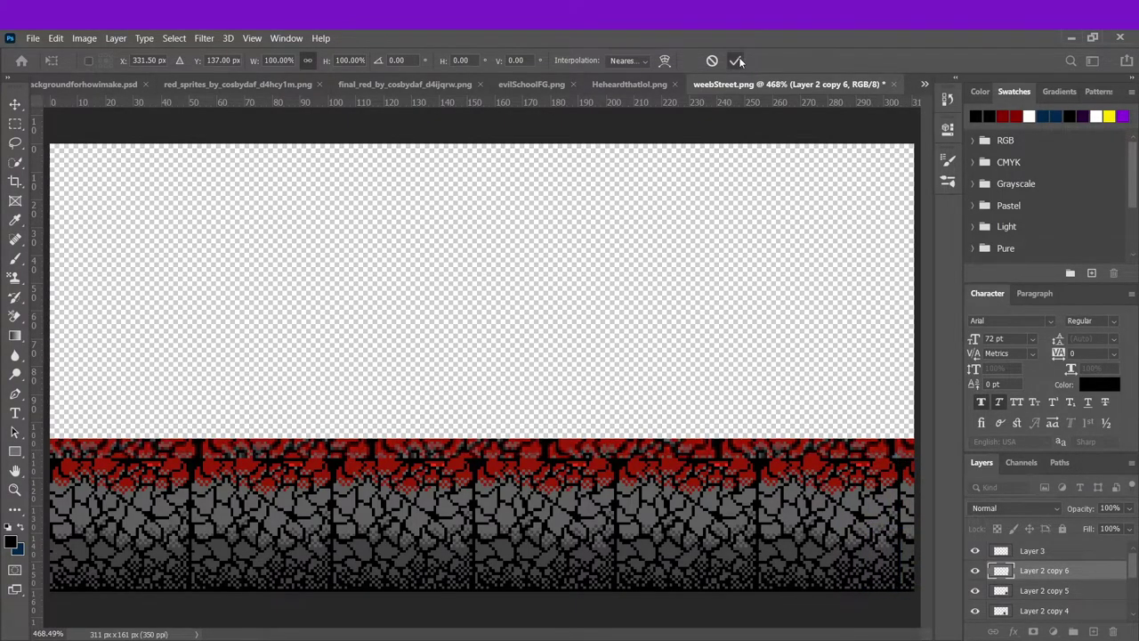
key("z")
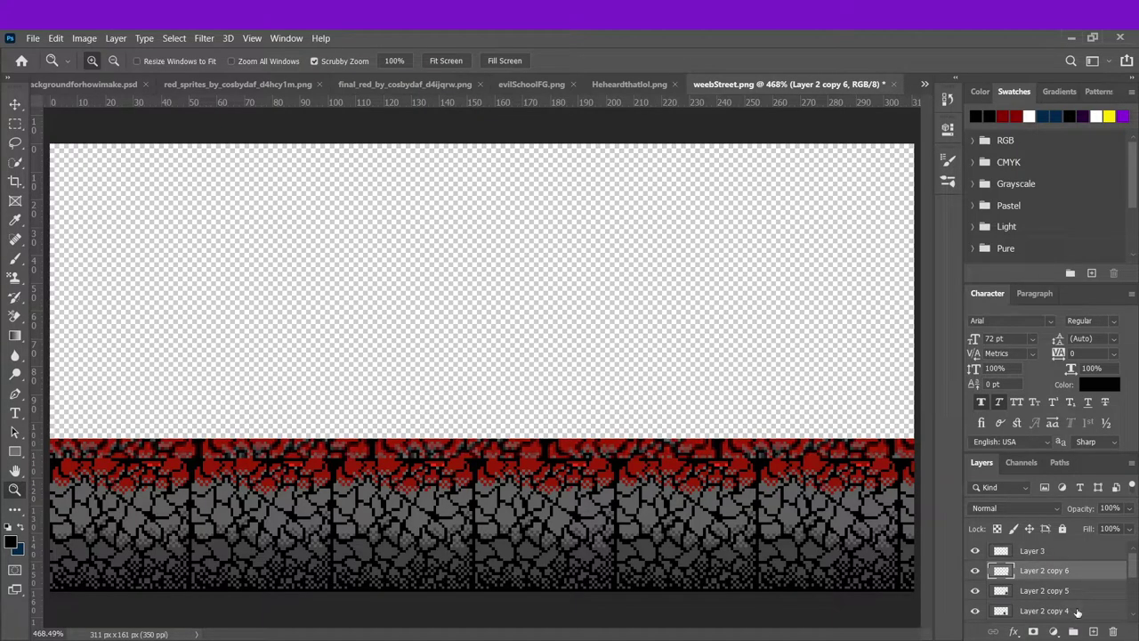
- Hide Layer 1 and Layer 3, and merge all the visible stone tile layers into Layer 2
scroll(976, 562, "down", 3)
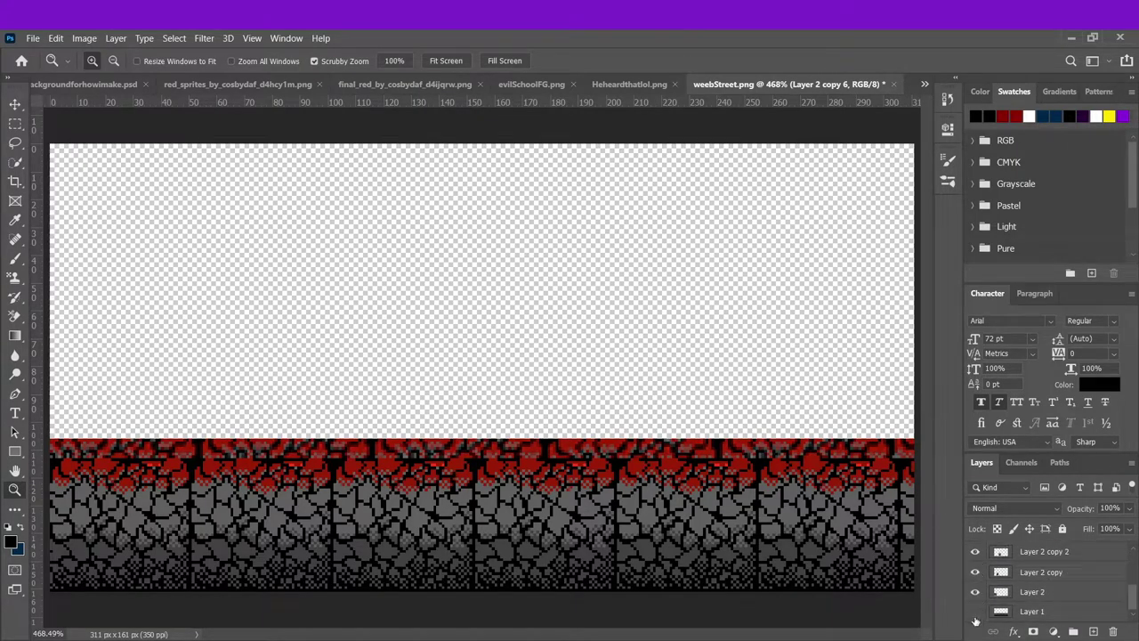
left_click(974, 615)
left_click(1041, 592)
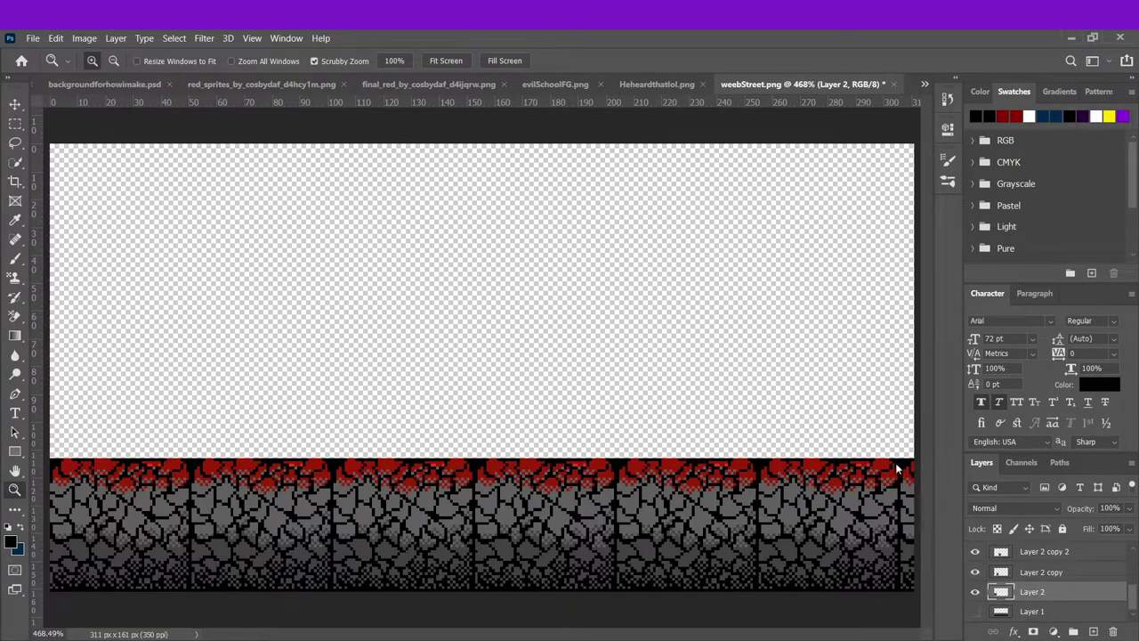
key("ctrl+shift+e")
key("ctrl+t")
key("Left")
key("Right")
key("Right")
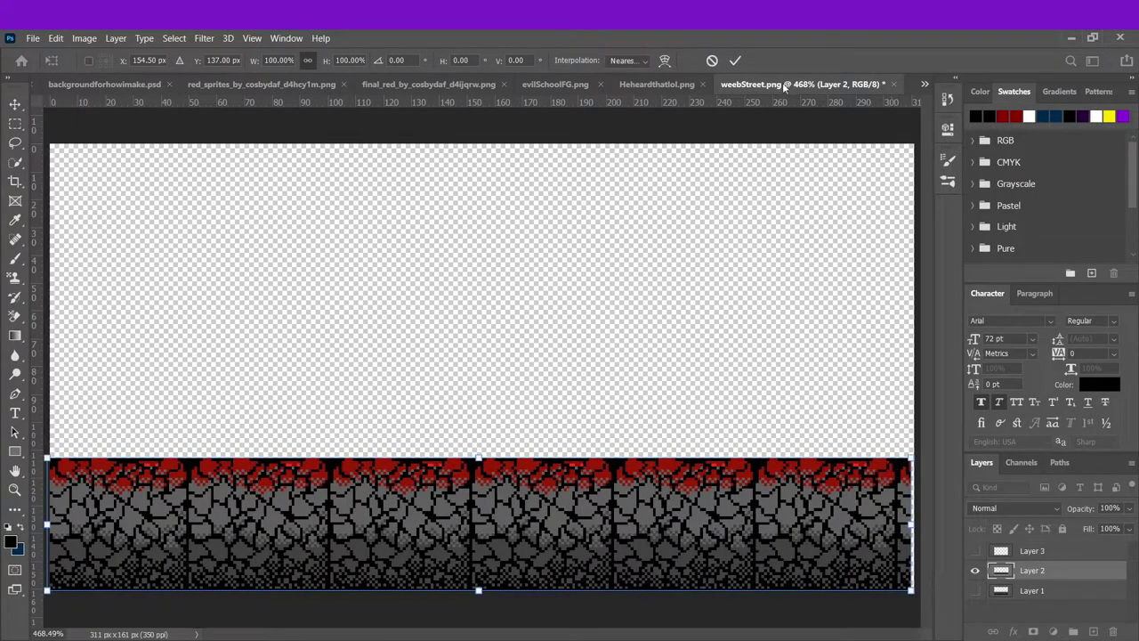
left_click(712, 60)
- Undo the merge of the stone tile layers and make Layer 1 visible again
key("ctrl+z")
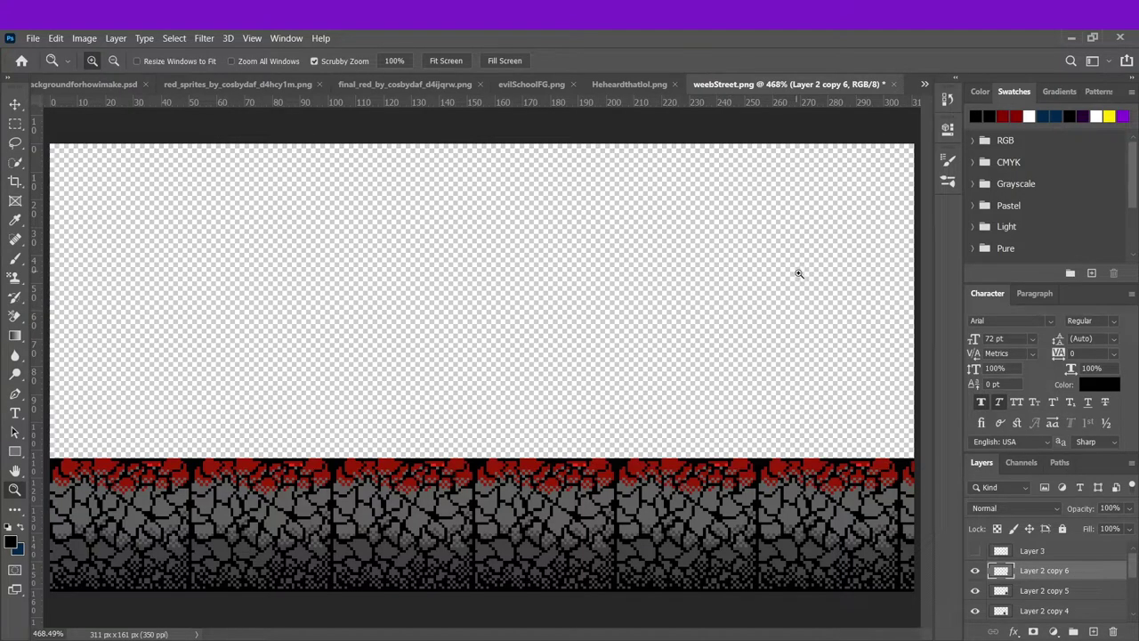
left_click(14, 181)
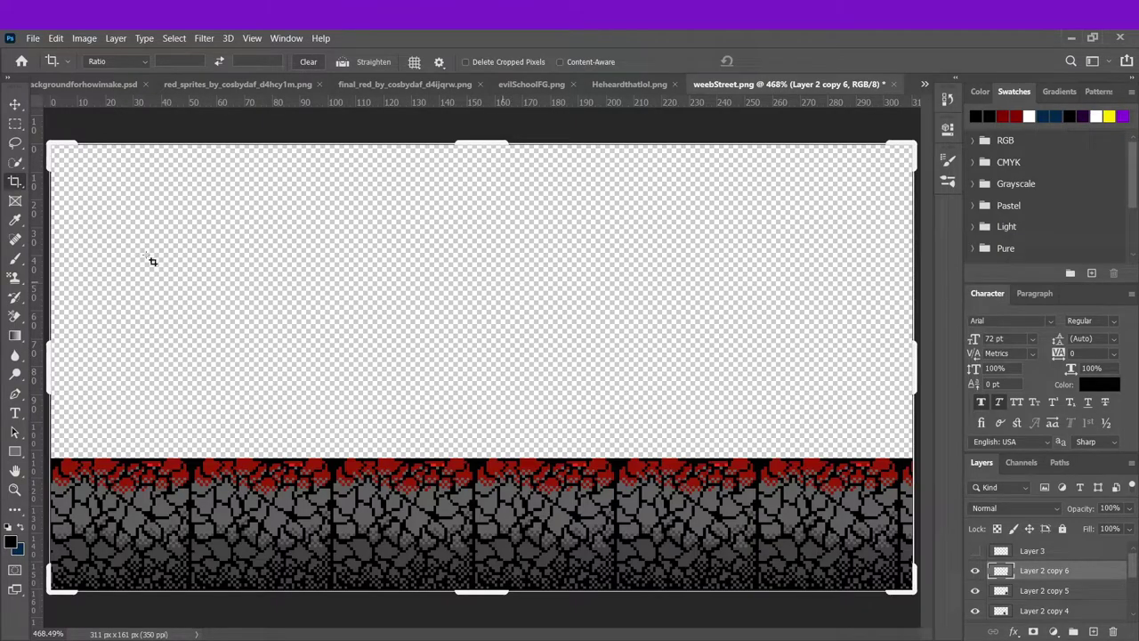
key("ctrl+Up")
key("ctrl+Up")
key("ctrl+Up")
key("ctrl+Up")
key("ctrl+Up")
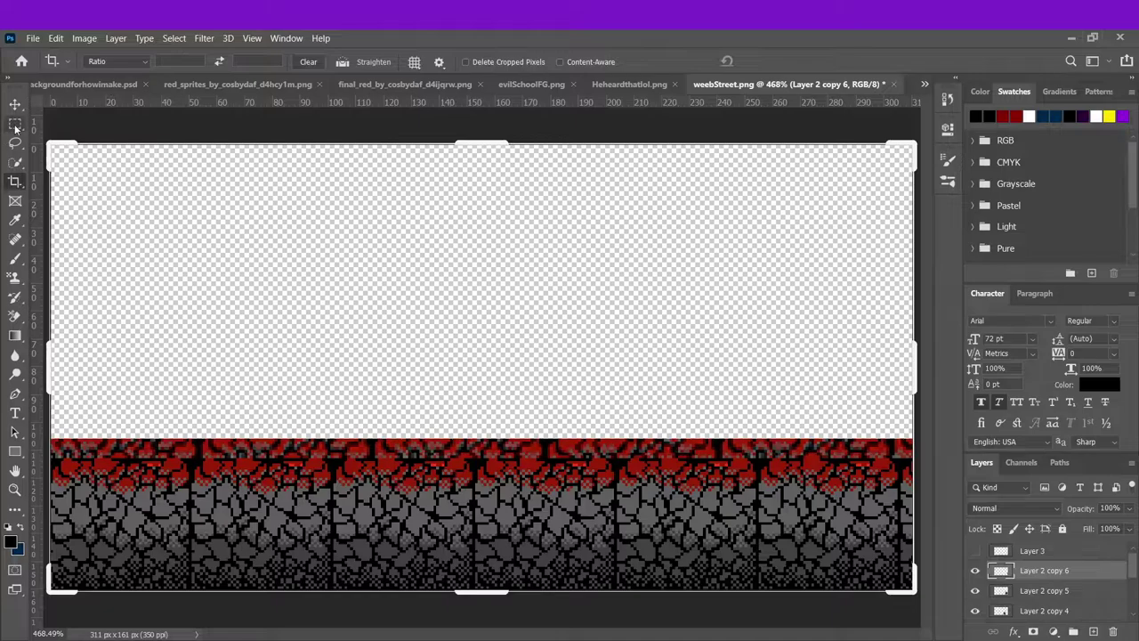
key("m")
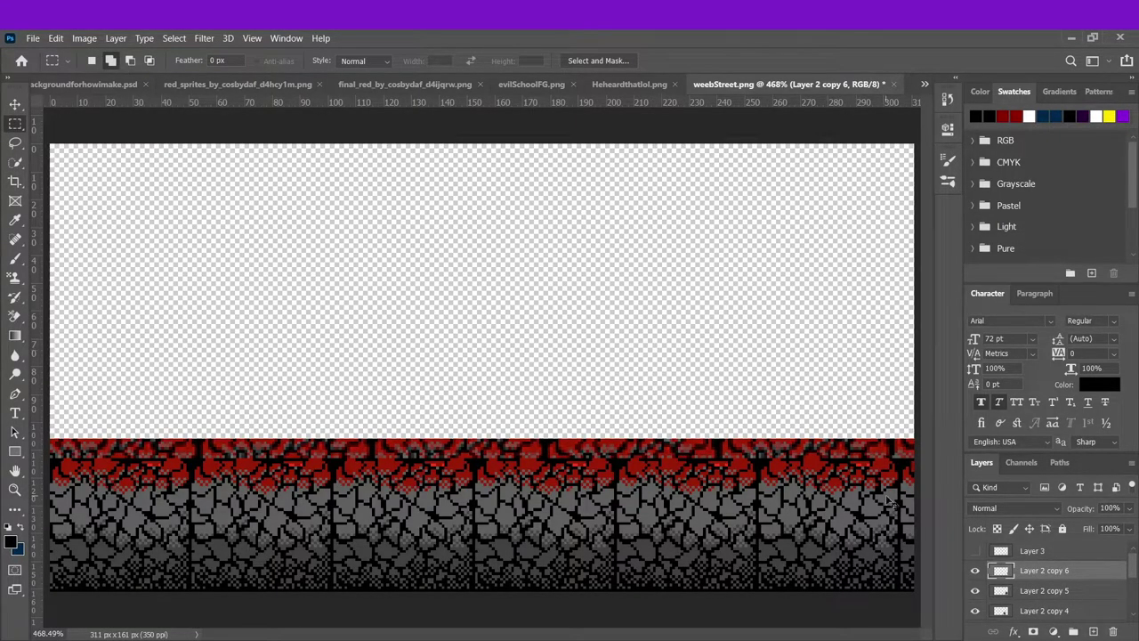
key("ctrl+t")
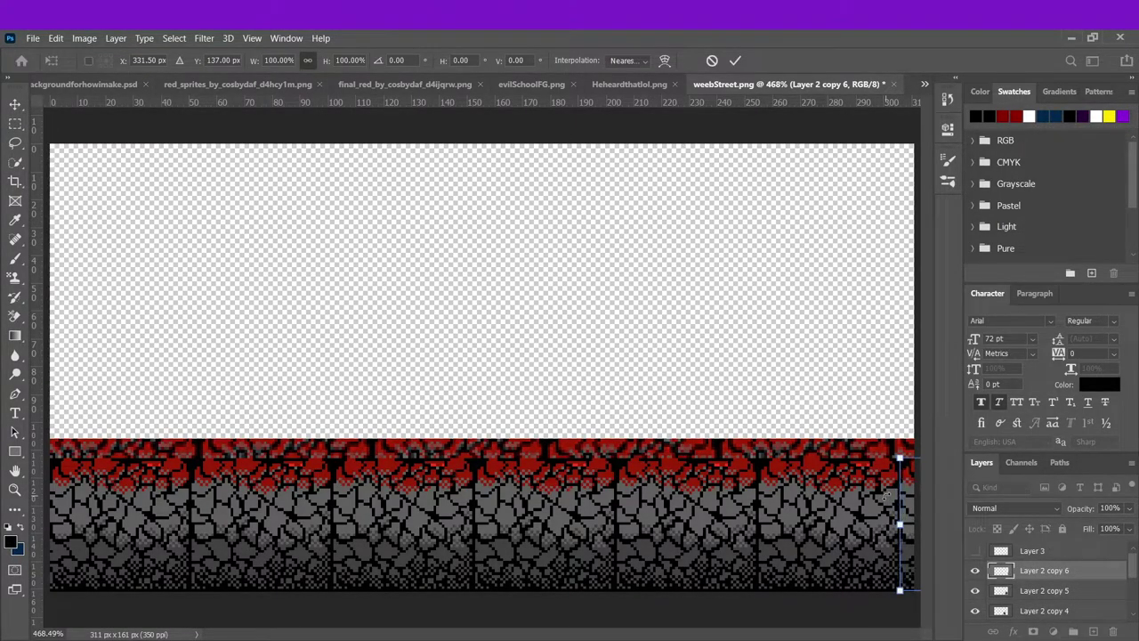
left_click(735, 60)
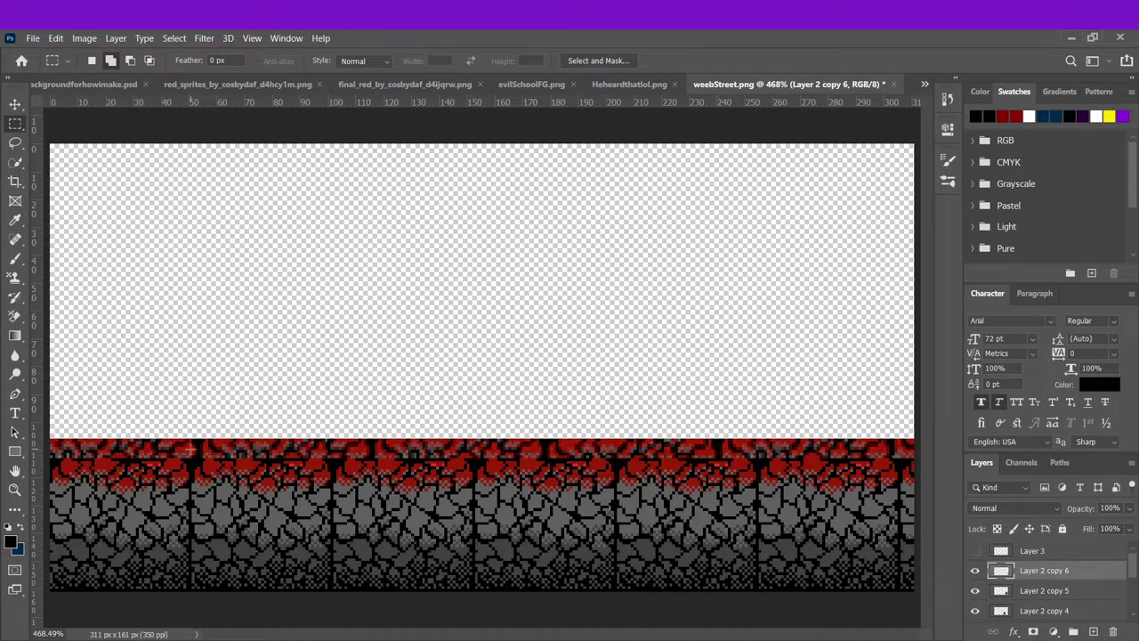
- Extend the canvas with the Crop tool to 357 px wide so the whole last stone tile fits
left_click(13, 489)
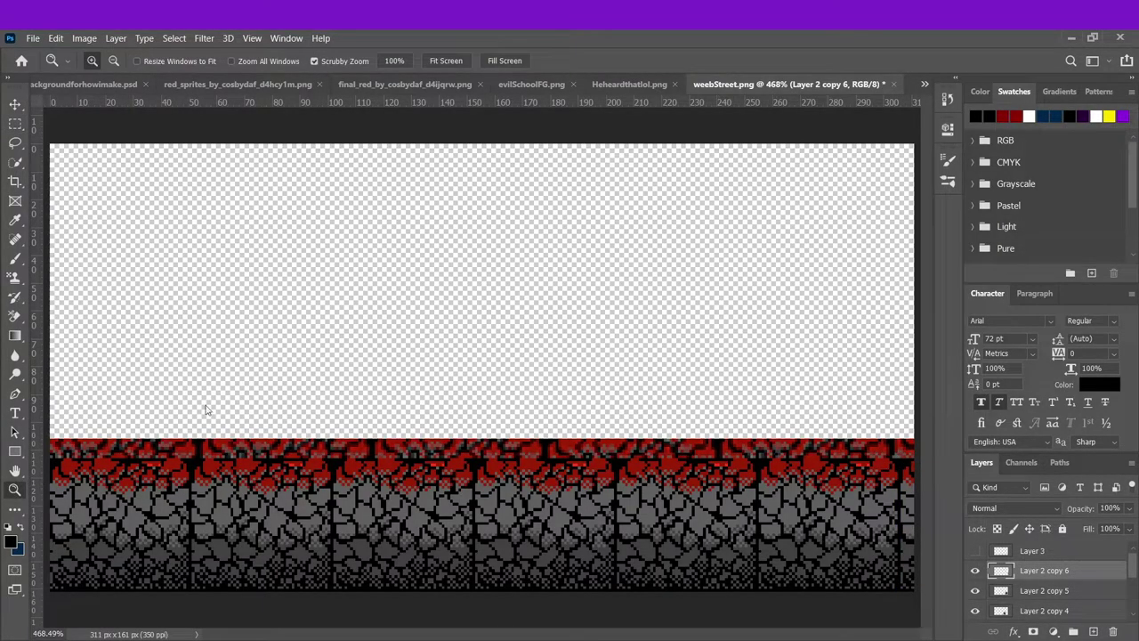
left_click(307, 509, "alt")
left_click(424, 401, "alt")
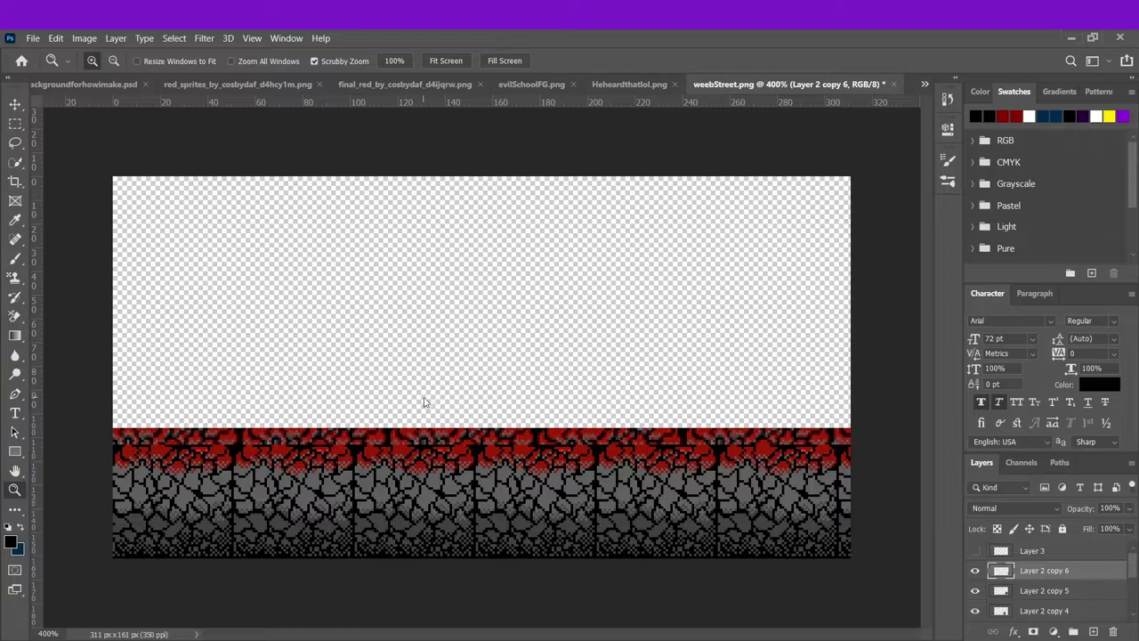
left_click(452, 469, "alt")
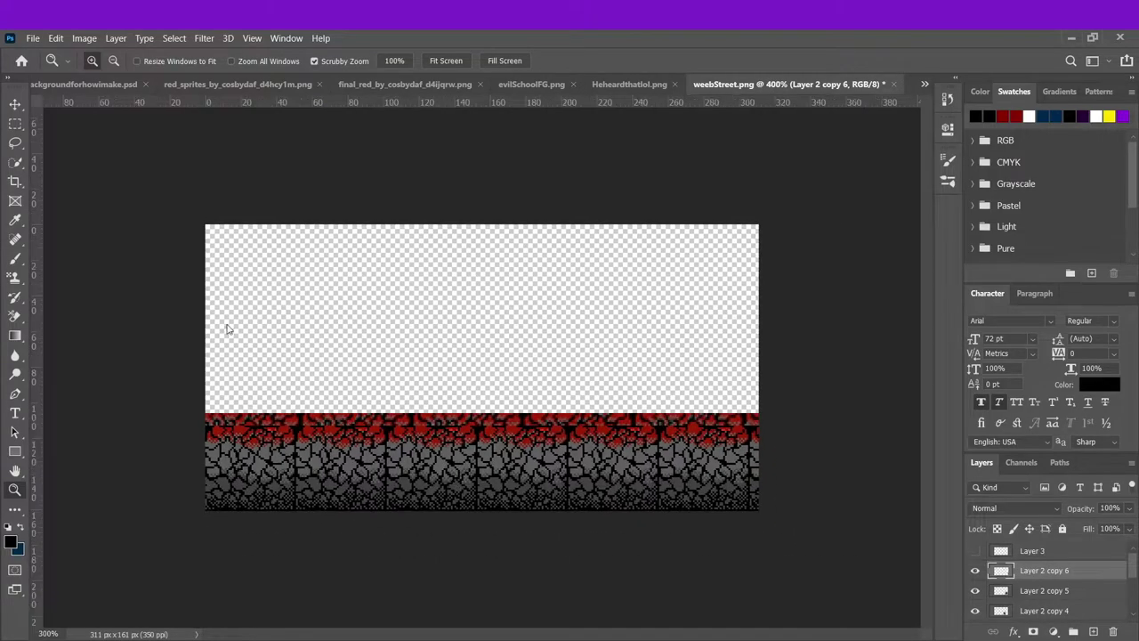
left_click(15, 182)
left_click_drag(761, 365, 804, 386)
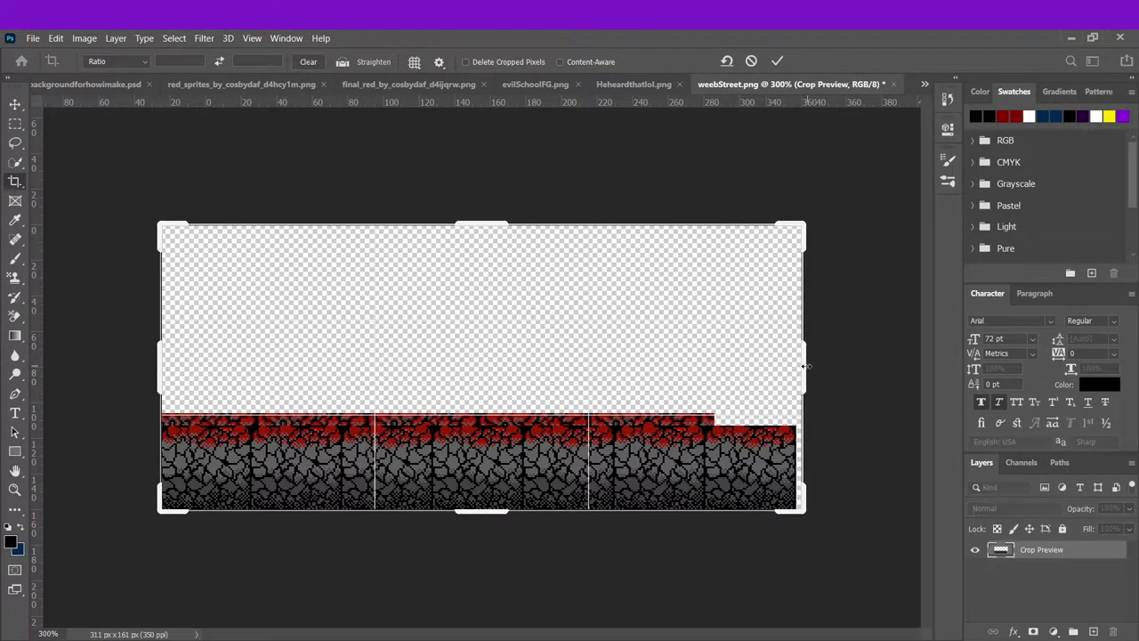
left_click(777, 62)
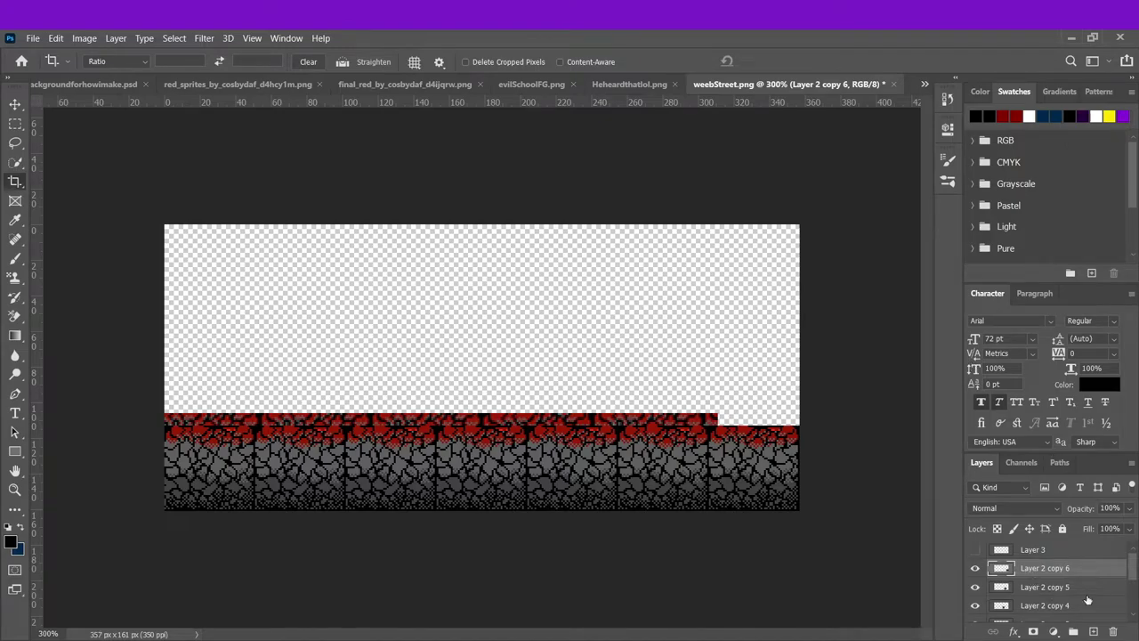
- Hide Layer 1, merge the visible stone tile layers into Layer 2, and show Layer 1 again
scroll(1086, 602, "down", 3)
left_click(975, 612)
left_click(1074, 593)
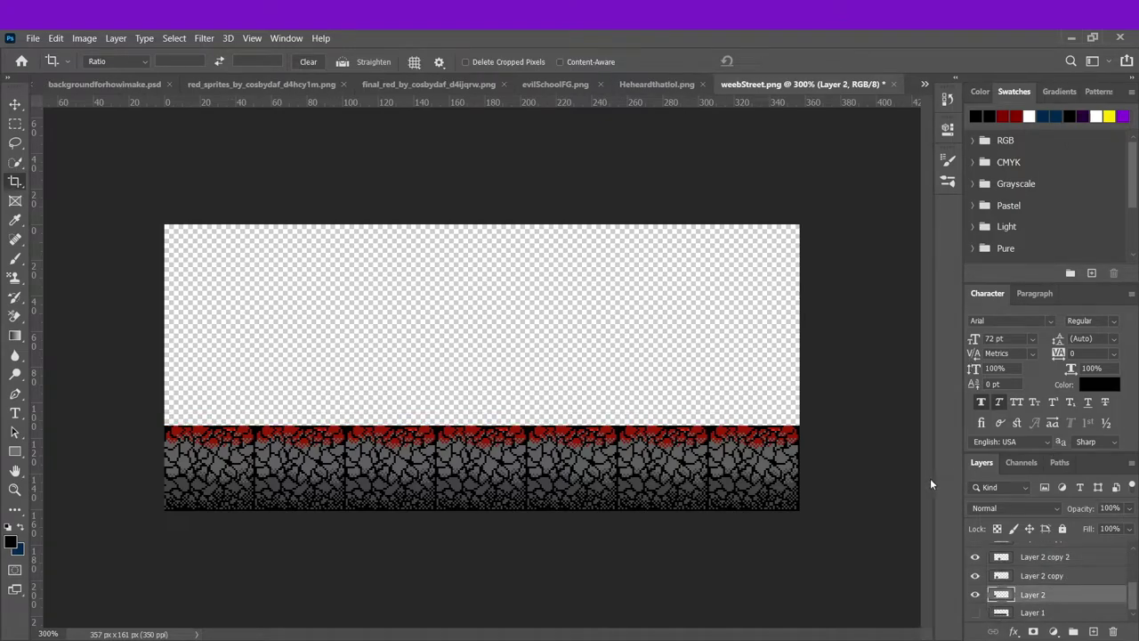
scroll(1050, 578, "down", 1)
left_click(975, 590)
- Crop the canvas back to 311 px wide, cutting the excess evenly from both sides
left_click(797, 385)
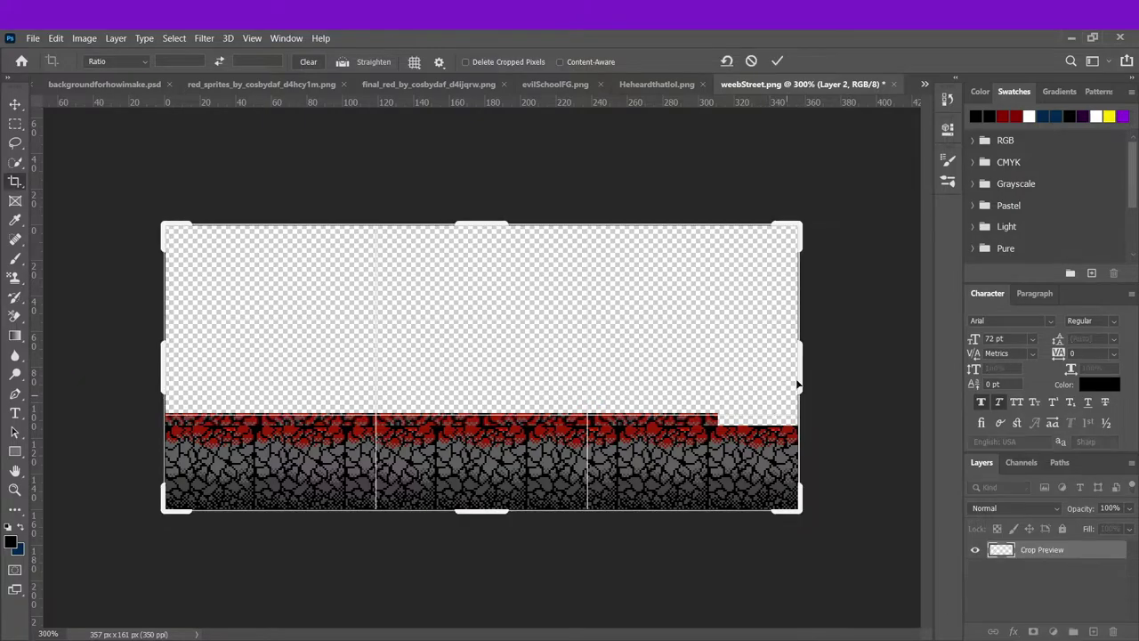
left_click_drag(797, 384, 759, 374)
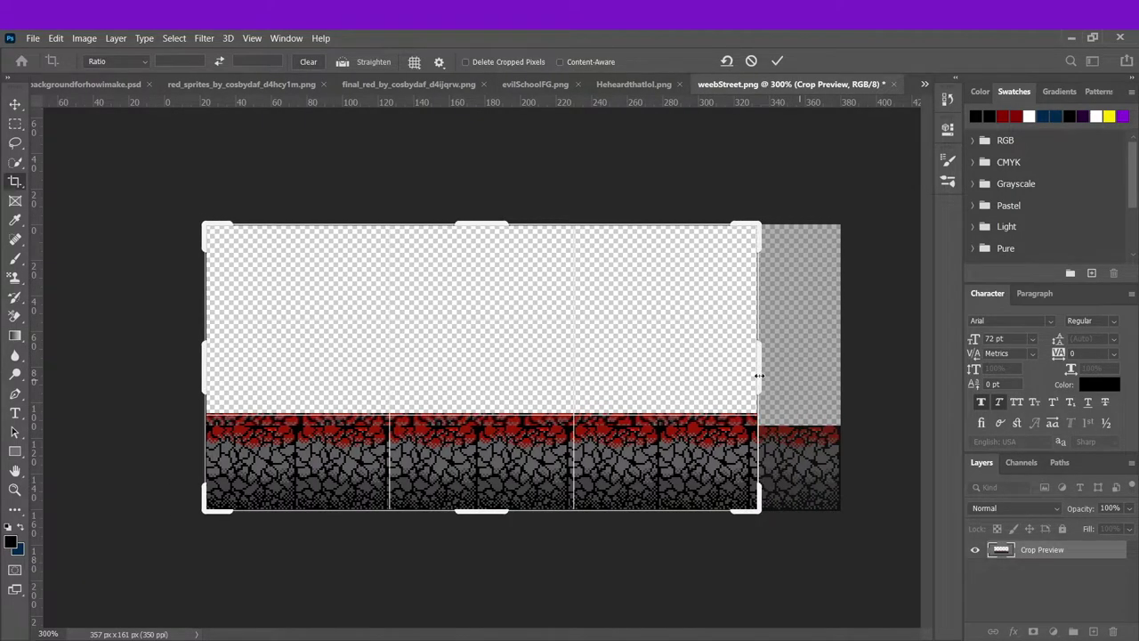
left_click(776, 61)
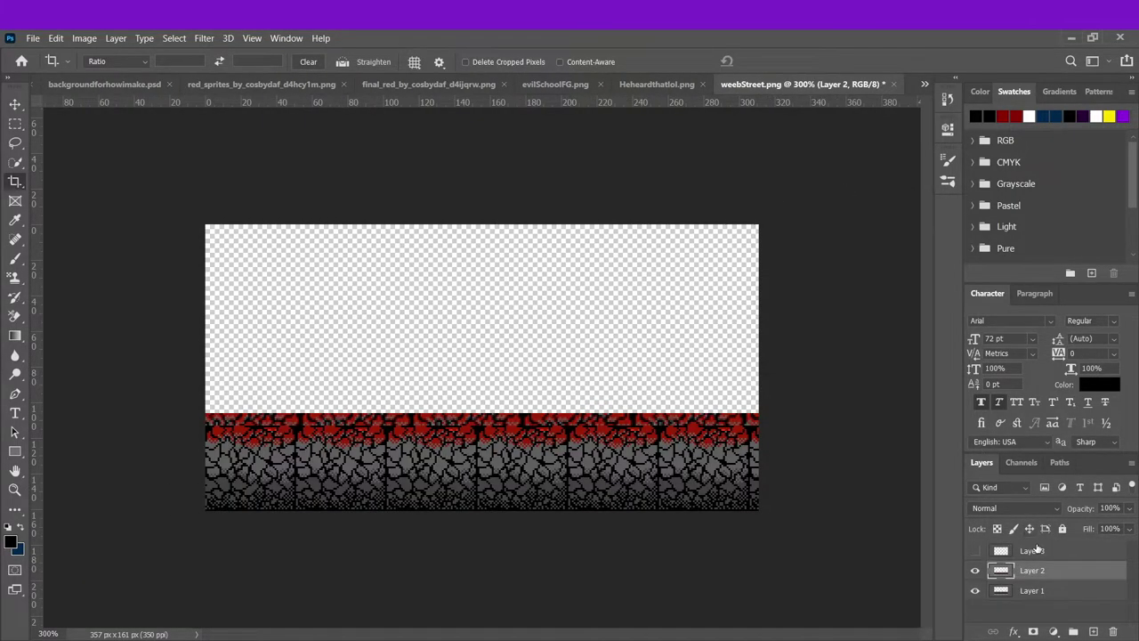
- Move Layer 2's merged tile strip left to X 163.50 px at the same height and save the document as weebStreet.psd
key("t")
key("ctrl+t")
key("Left")
key("Left")
key("Left")
key("Left")
key("Left")
key("Left")
key("Left")
key("Left")
key("Left")
key("Left")
key("Left")
key("Left")
key("Left")
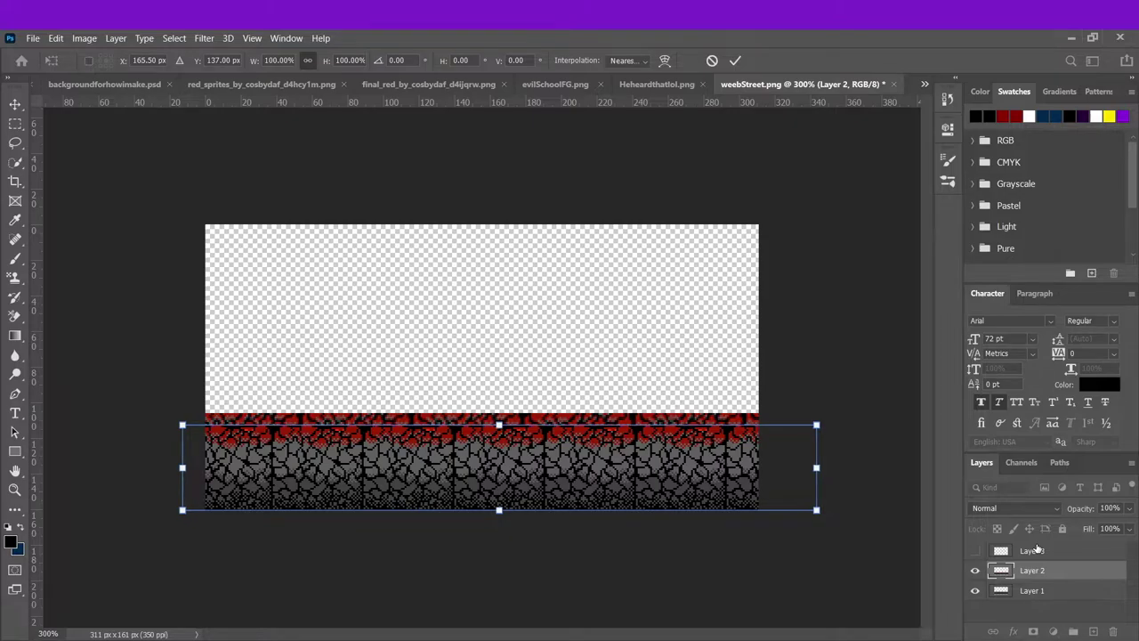
key("Left")
key("Left")
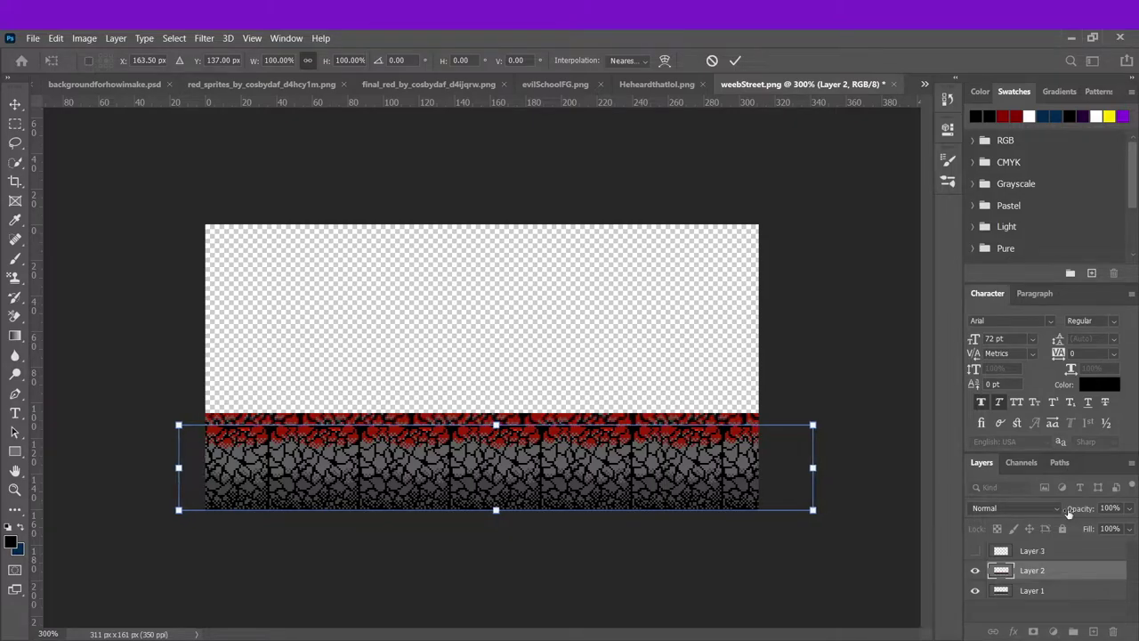
left_click(735, 60)
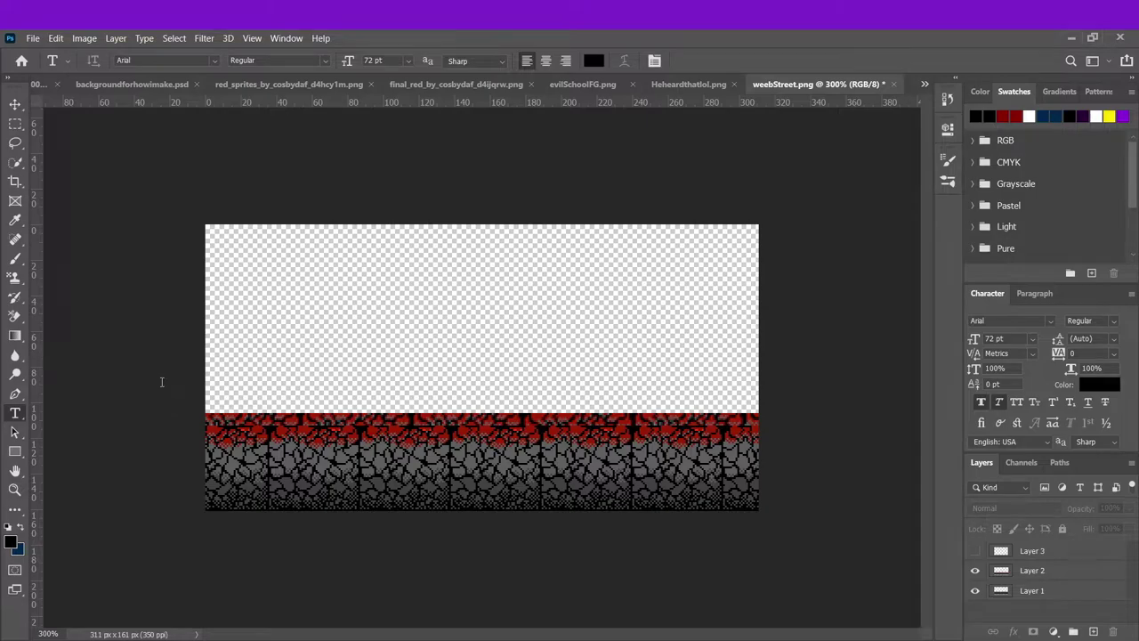
key("ctrl+s")
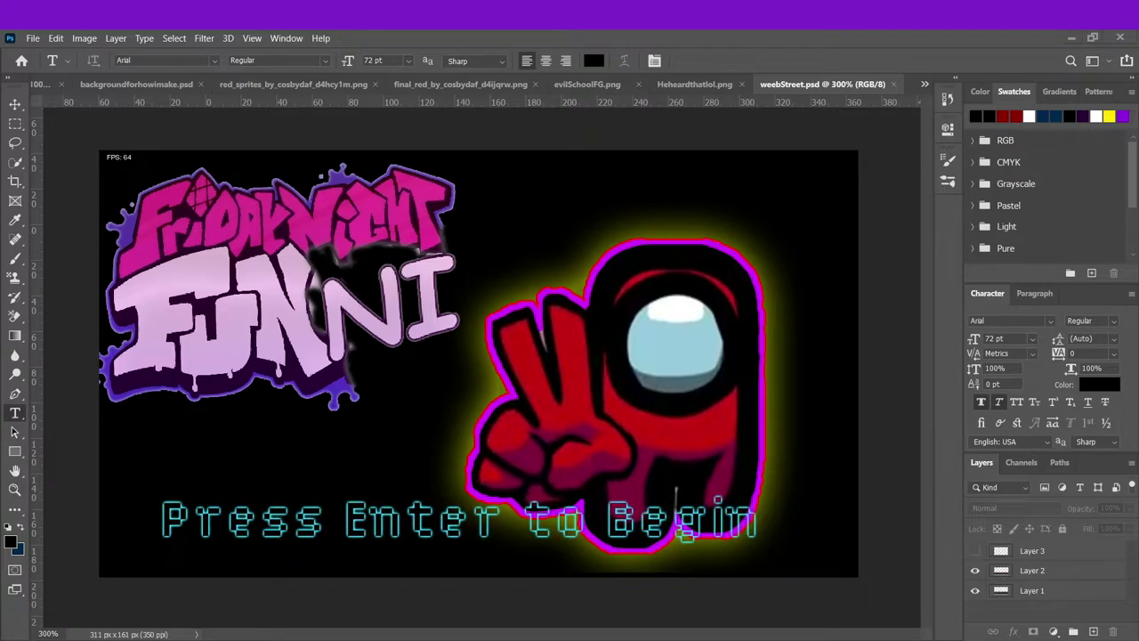
- Go through the game's main menu and start a Story Mode week to check the new ground in the stage
key("Return")
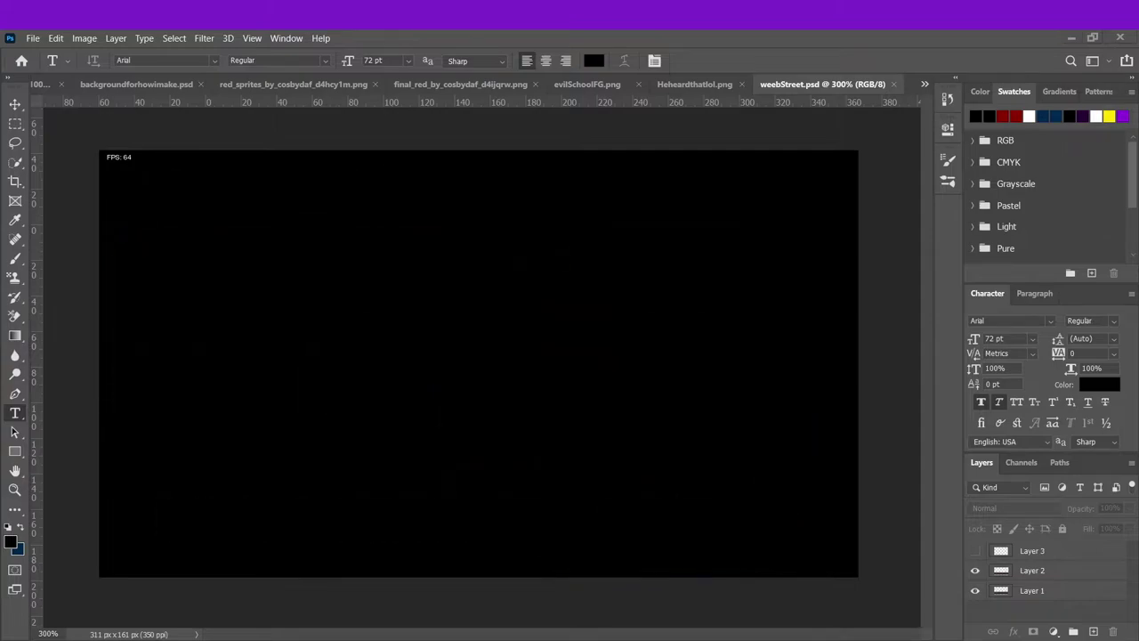
key("Down")
key("Up")
key("Down")
key("Up")
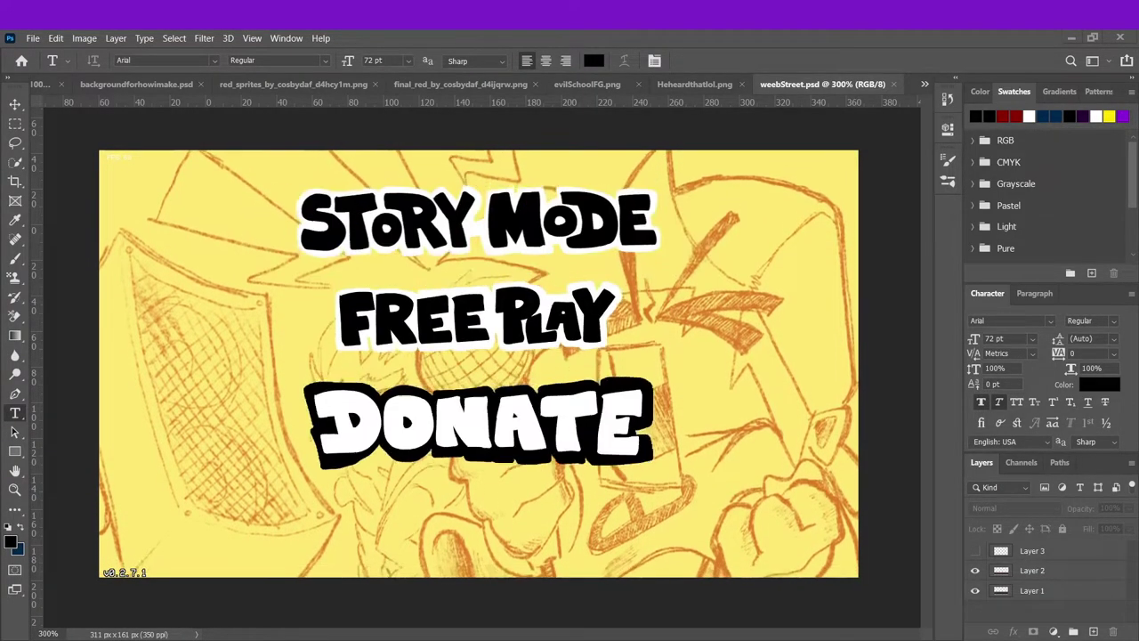
key("Down")
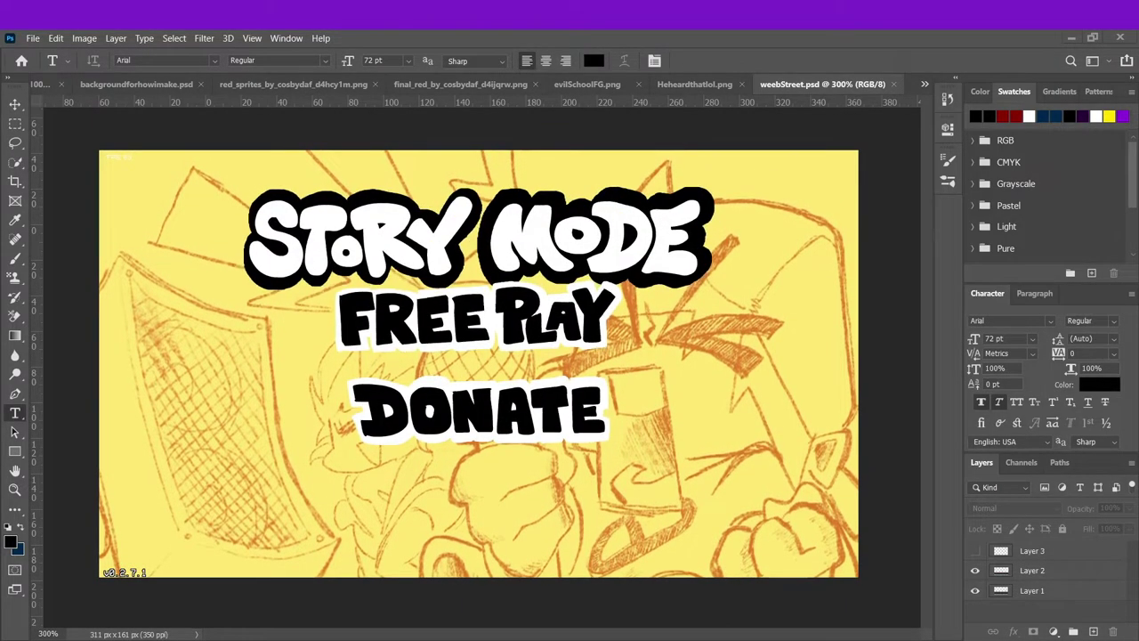
key("Return")
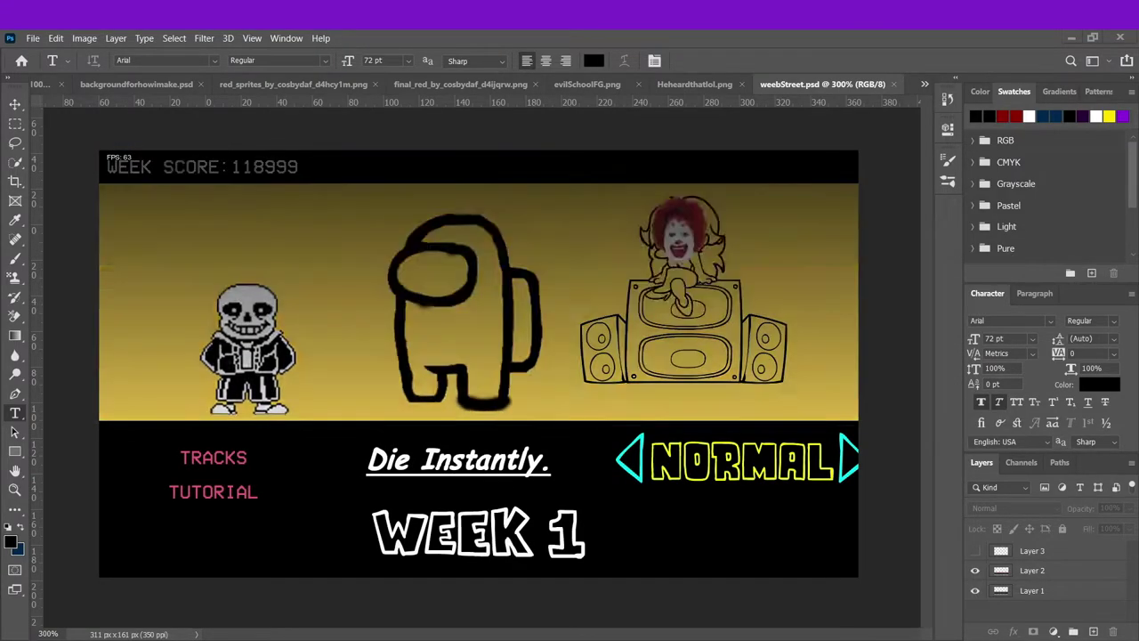
key("Escape")
key("Return")
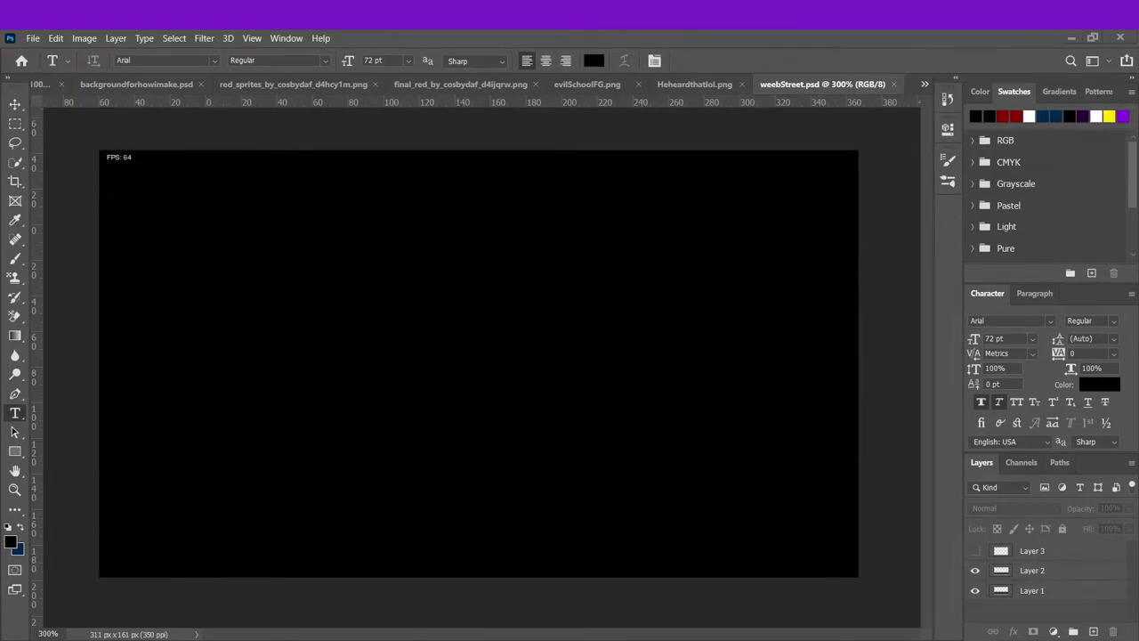
key("Return")
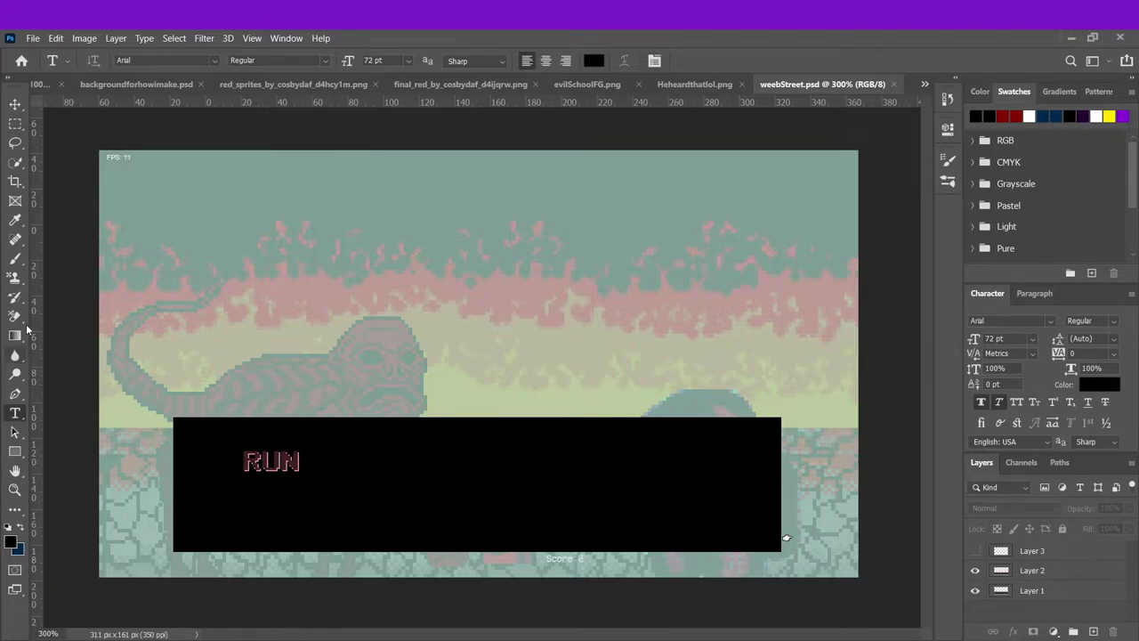
- Set the foreground colour to blue, then show and select Layer 3 in weebStreet.psd
left_click(15, 258)
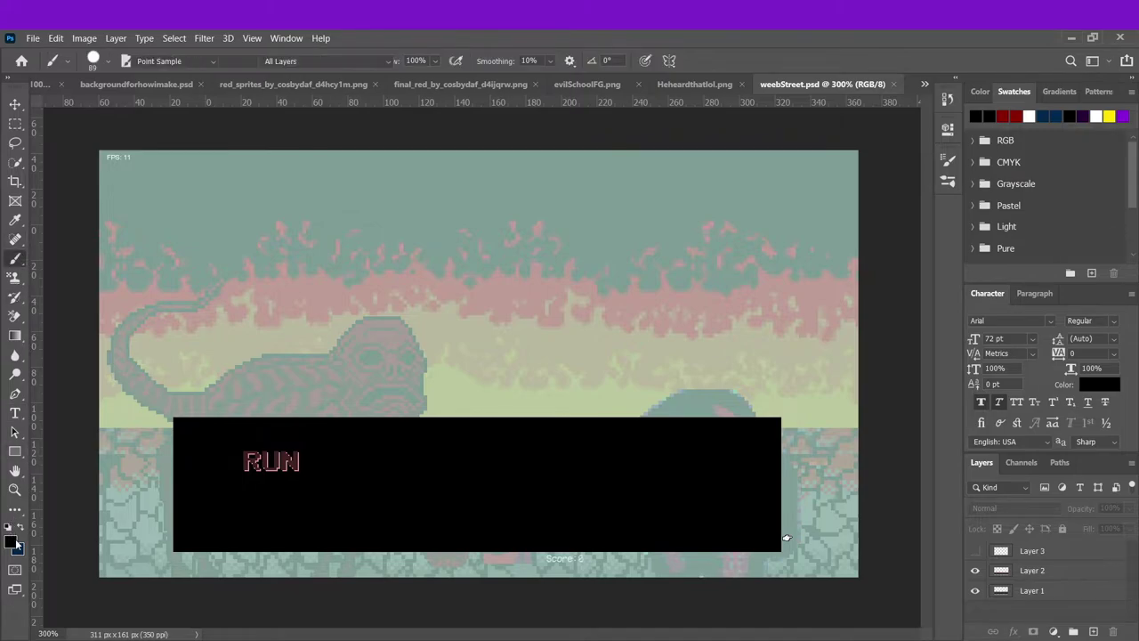
key("i")
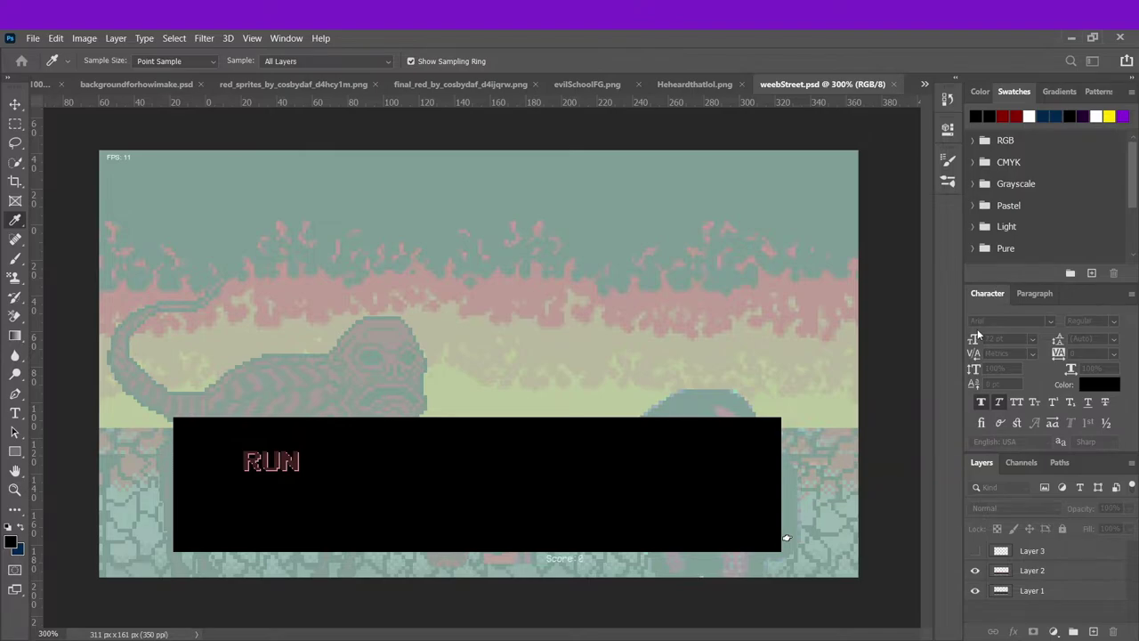
key("b")
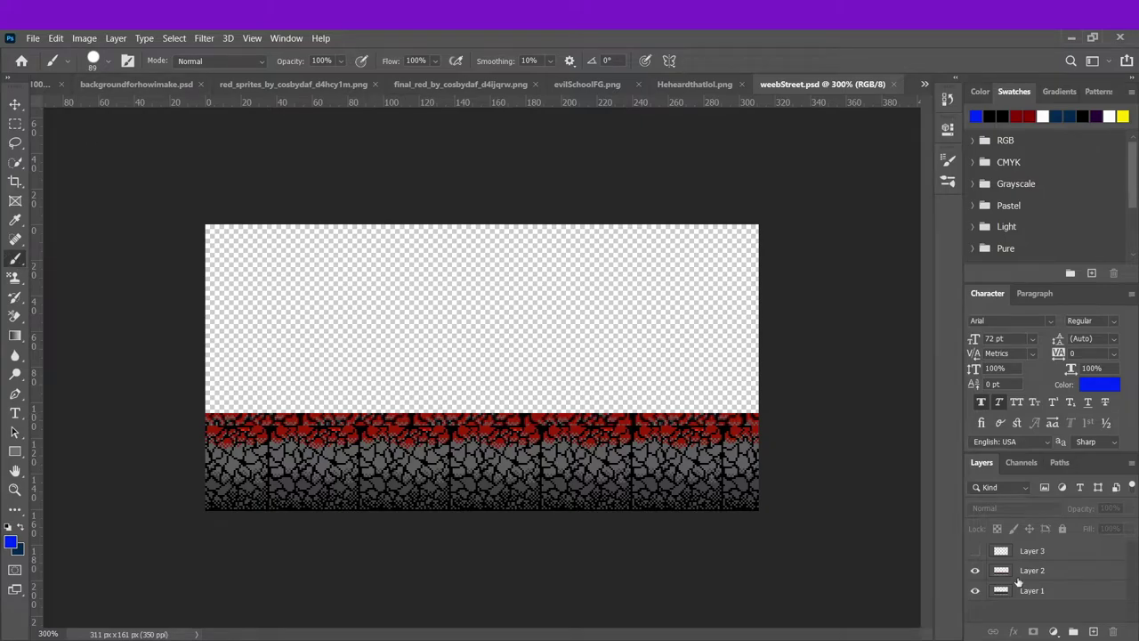
left_click(974, 552)
left_click(1047, 551)
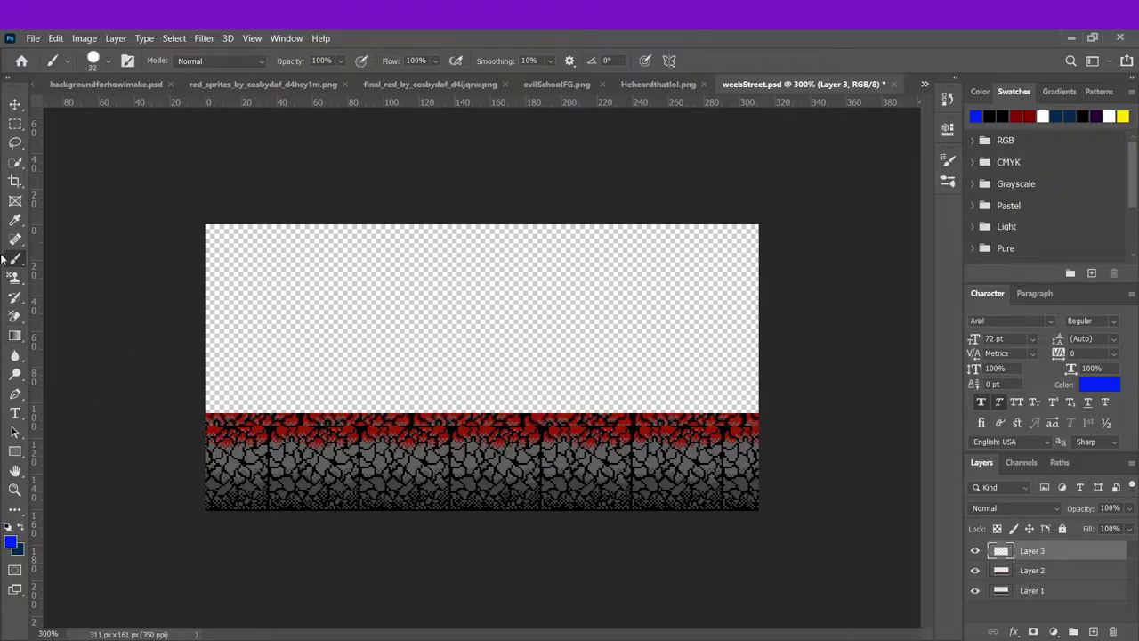
- Switch to the Pencil tool and reduce its tip to the smallest size
key("shift+b")
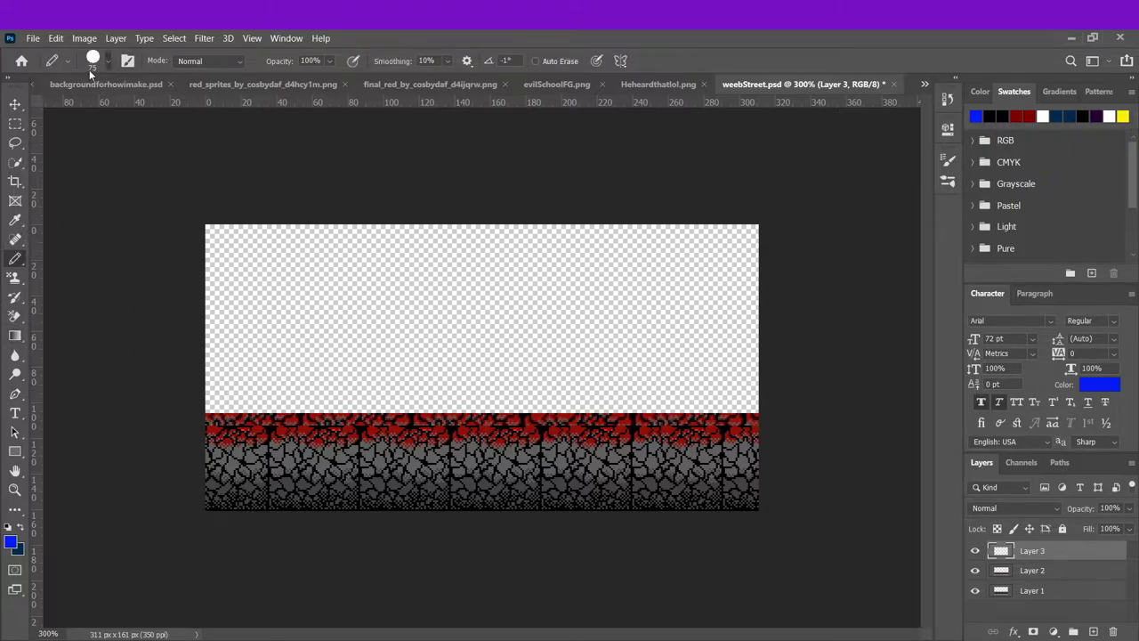
key("bracketleft")
key("bracketleft")
key("bracketleft")
key("bracketleft")
key("bracketleft")
key("bracketleft")
key("bracketleft")
key("bracketleft")
key("bracketleft")
key("bracketleft")
key("bracketleft")
key("bracketleft")
key("bracketleft")
key("bracketleft")
key("bracketleft")
key("bracketleft")
key("bracketleft")
key("bracketleft")
key("bracketleft")
key("bracketleft")
left_click_drag(206, 446, 280, 454)
key("z")
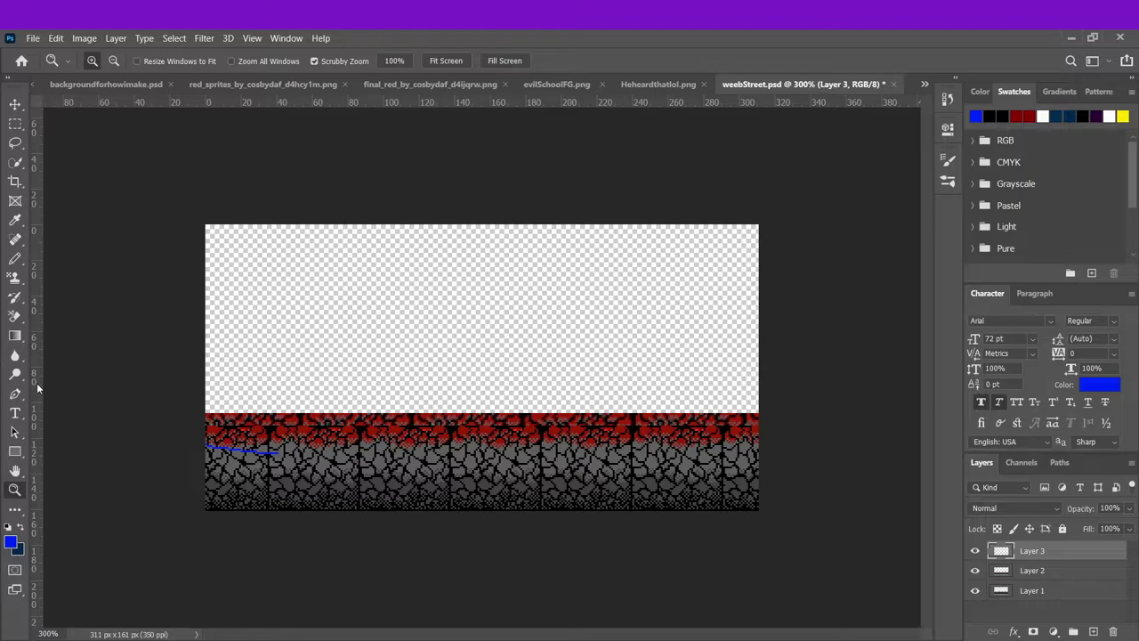
key("ctrl+z")
- Draw a straight horizontal blue line with the Pencil across the full width of the stone ground on Layer 3
left_click(16, 258)
mouse_move(197, 468)
left_mouse_down()
mouse_move(701, 468)
mouse_move(794, 486)
left_mouse_up()
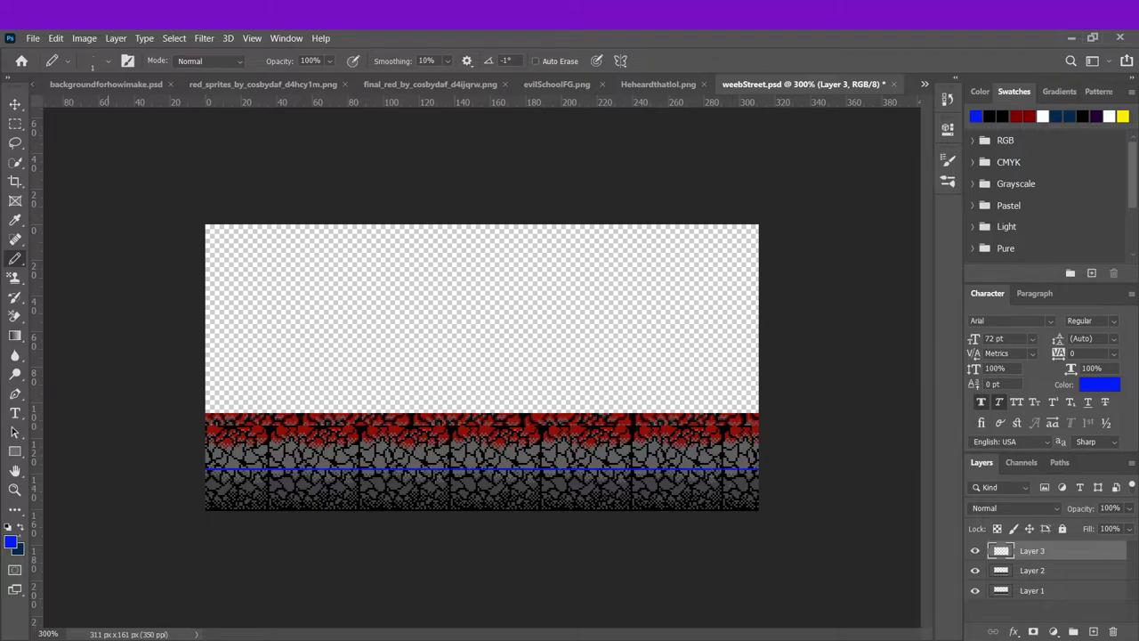
- Draw a purple Pencil line below the blue one and a magenta line above it across the full ground width on Layer 3
key("i")
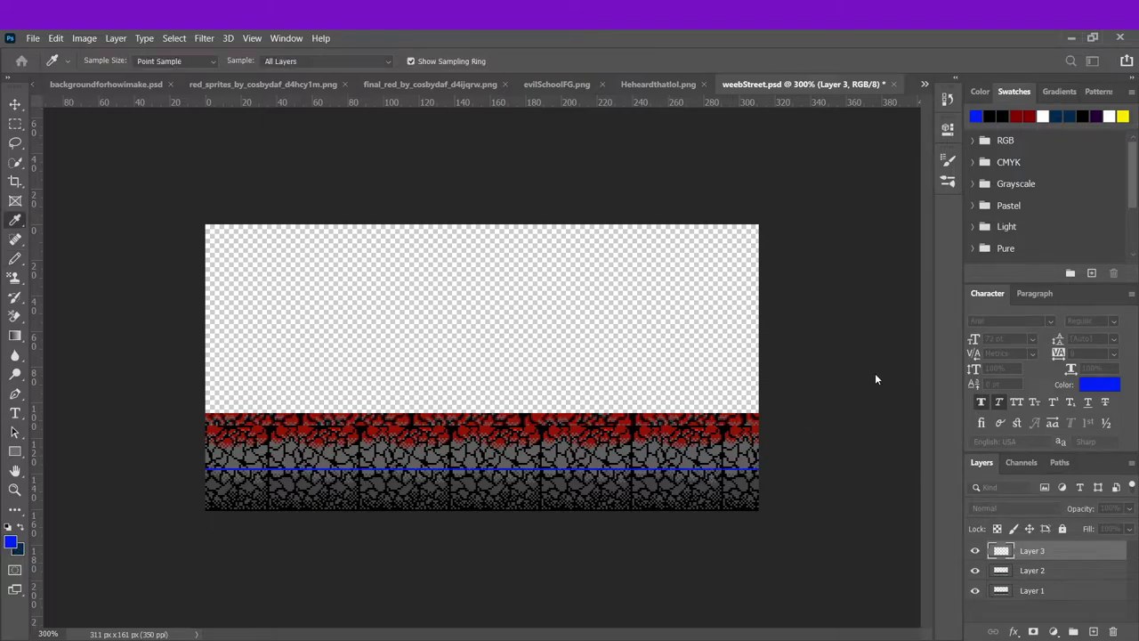
key("b")
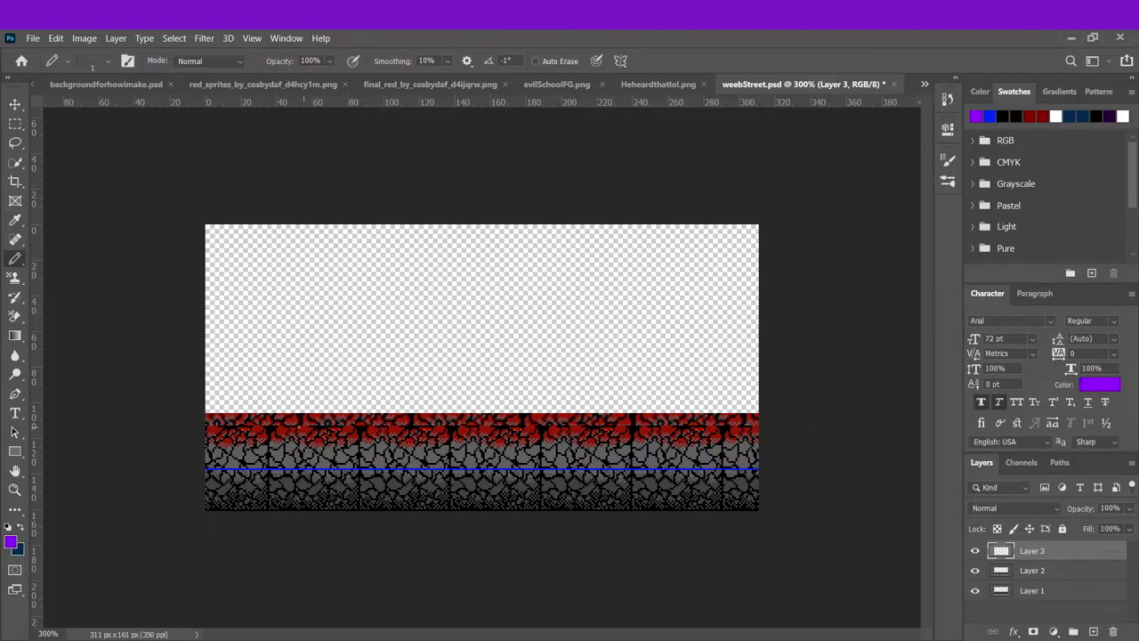
left_click_drag(203, 478, 774, 479)
key("i")
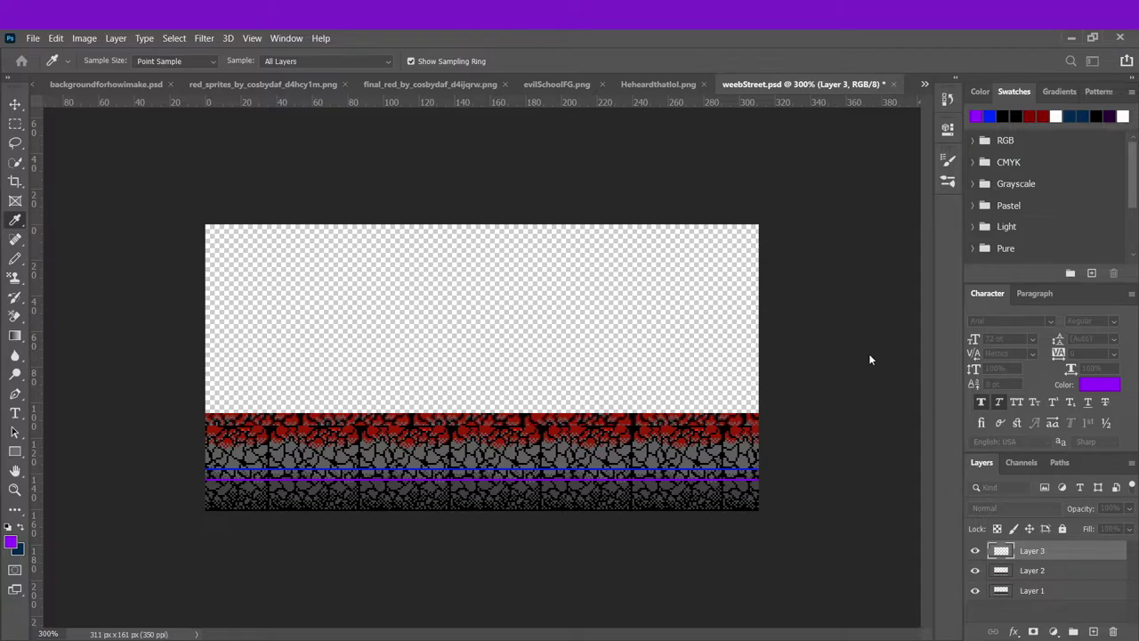
key("b")
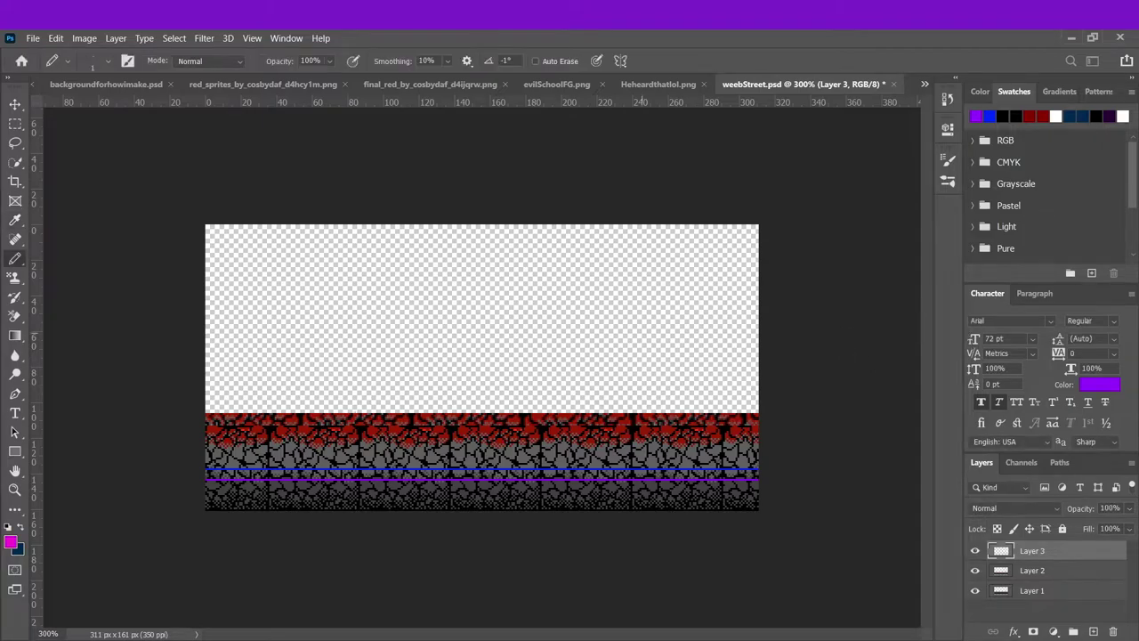
left_click_drag(217, 460, 844, 470)
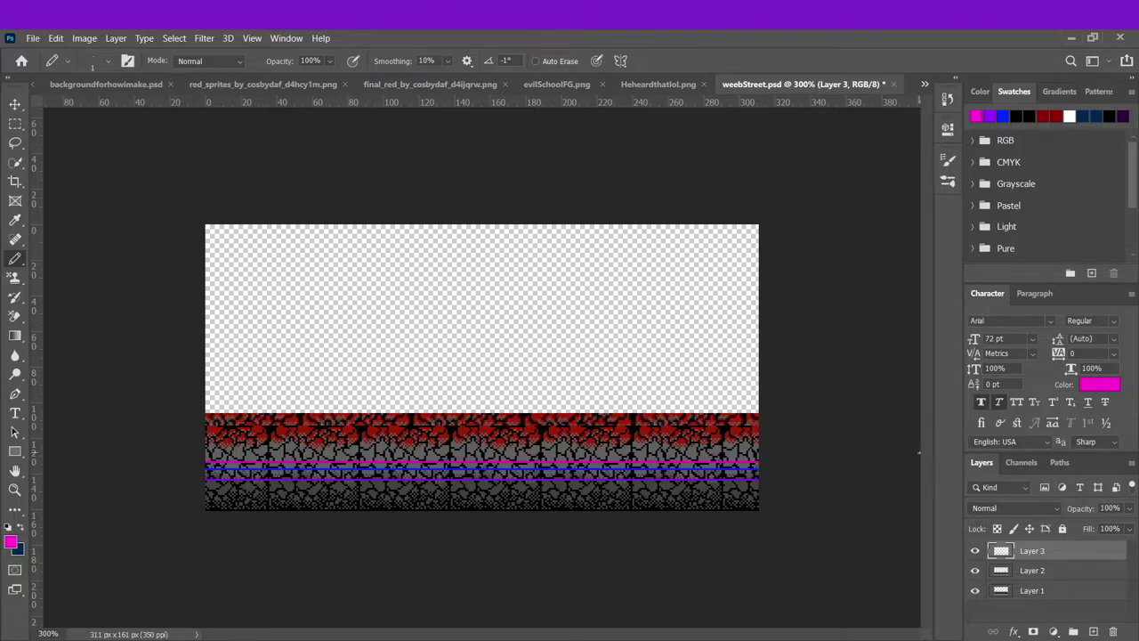
- Add a full-width red Pencil line above the magenta one and a golden-yellow line just above the red one
left_click(11, 540)
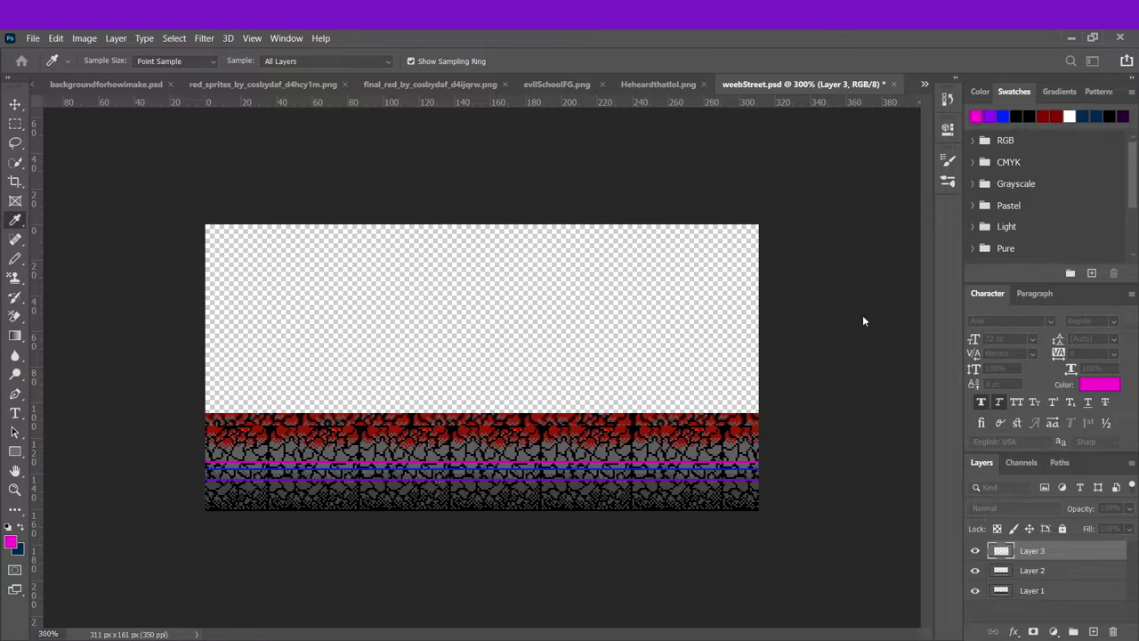
key("Return")
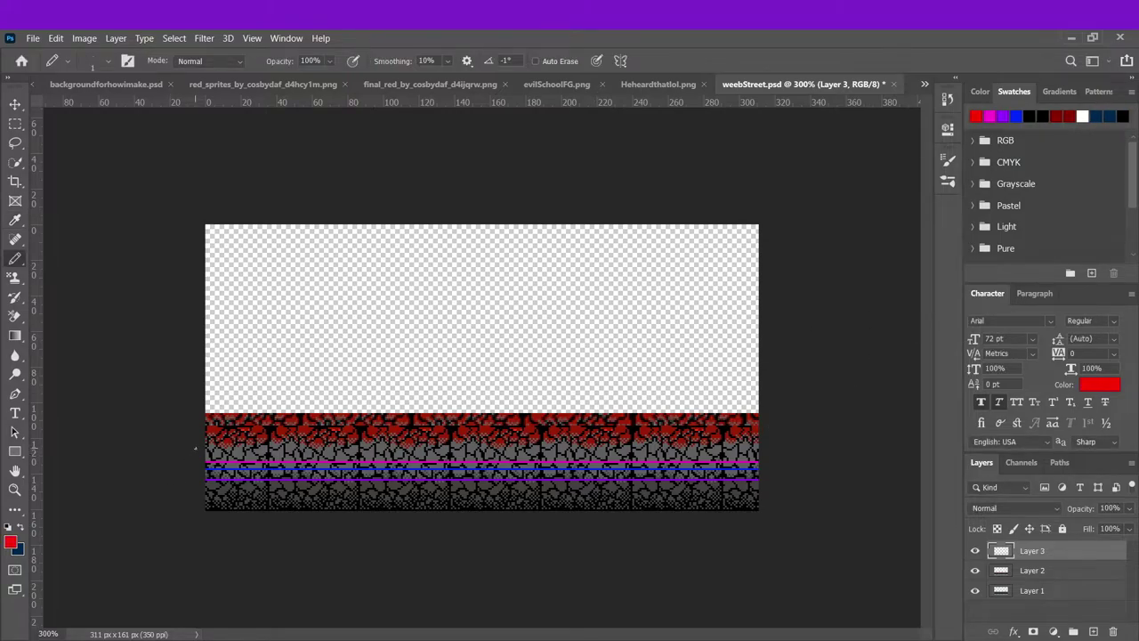
left_click_drag(201, 454, 717, 454)
left_click(11, 542)
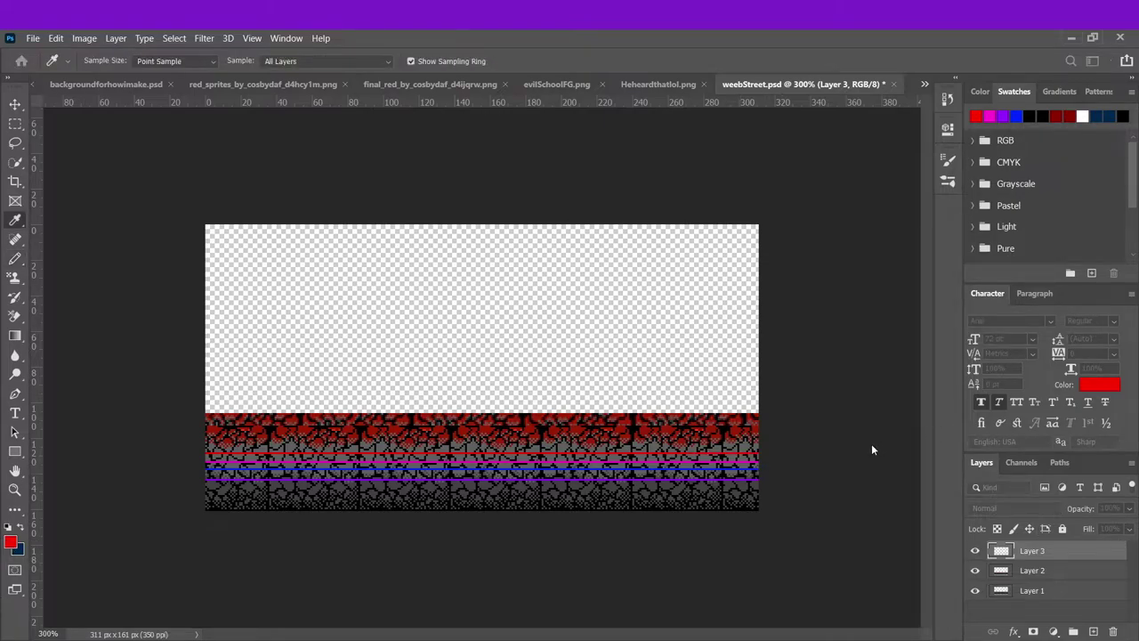
key("Return")
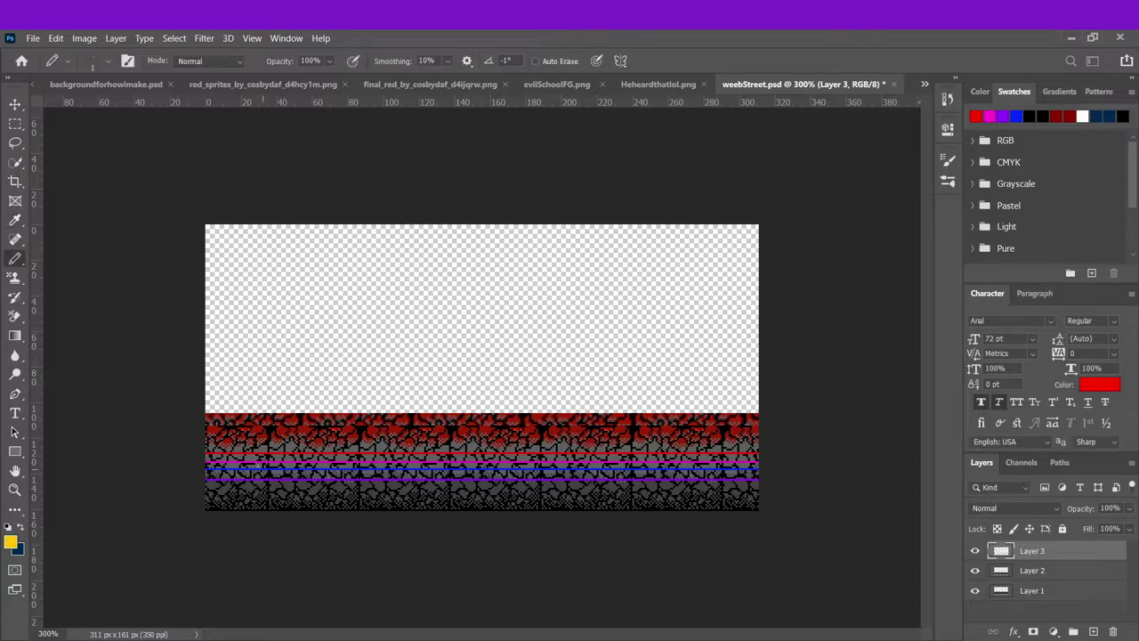
left_click_drag(203, 447, 760, 447)
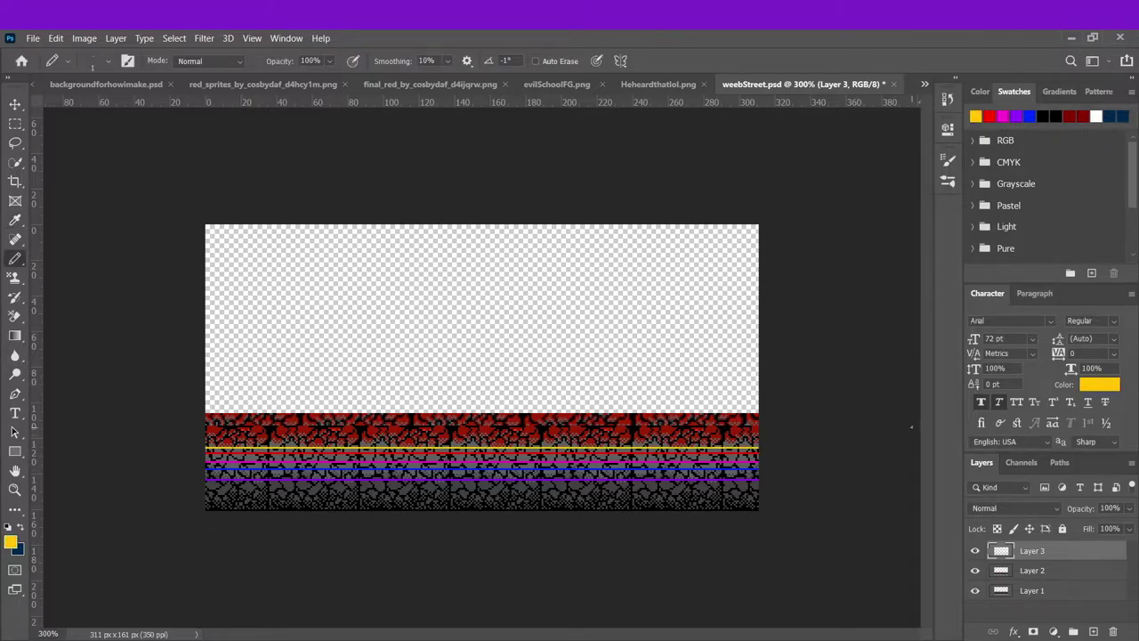
- Add a bright yellow Pencil line below the purple one and a green line under it, both across the ground
key("i")
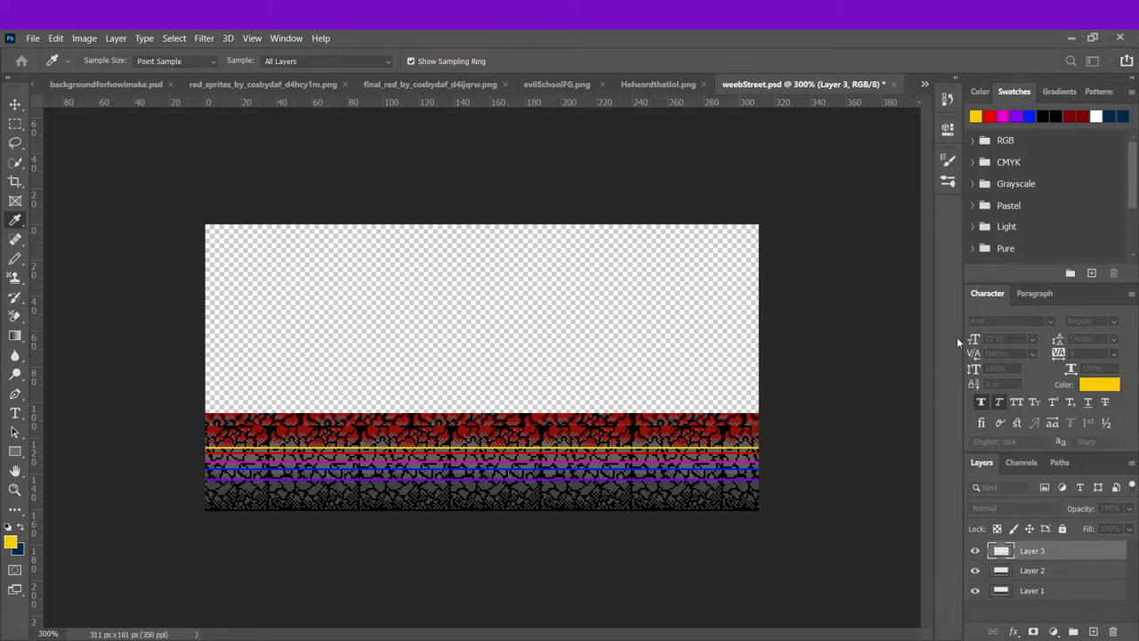
key("Return")
left_click_drag(207, 488, 891, 522)
key("i")
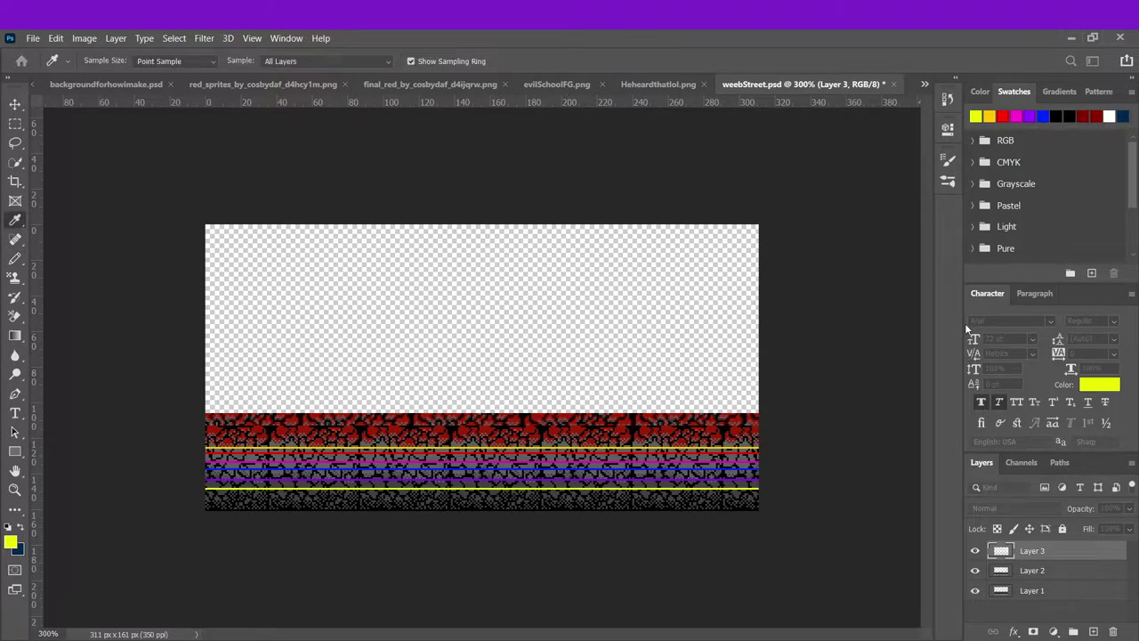
key("b")
left_click_drag(199, 497, 776, 563)
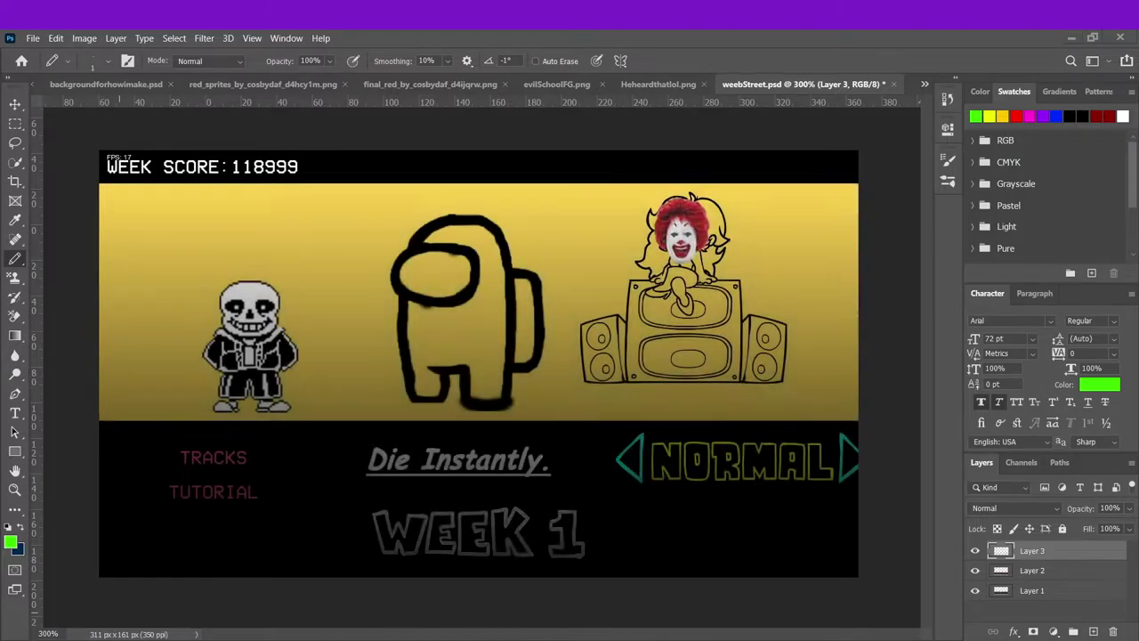
- Start the Story Mode week with Senpai, Roses and Thorns, and pause the song to compare the characters with the guide lines
key("Down")
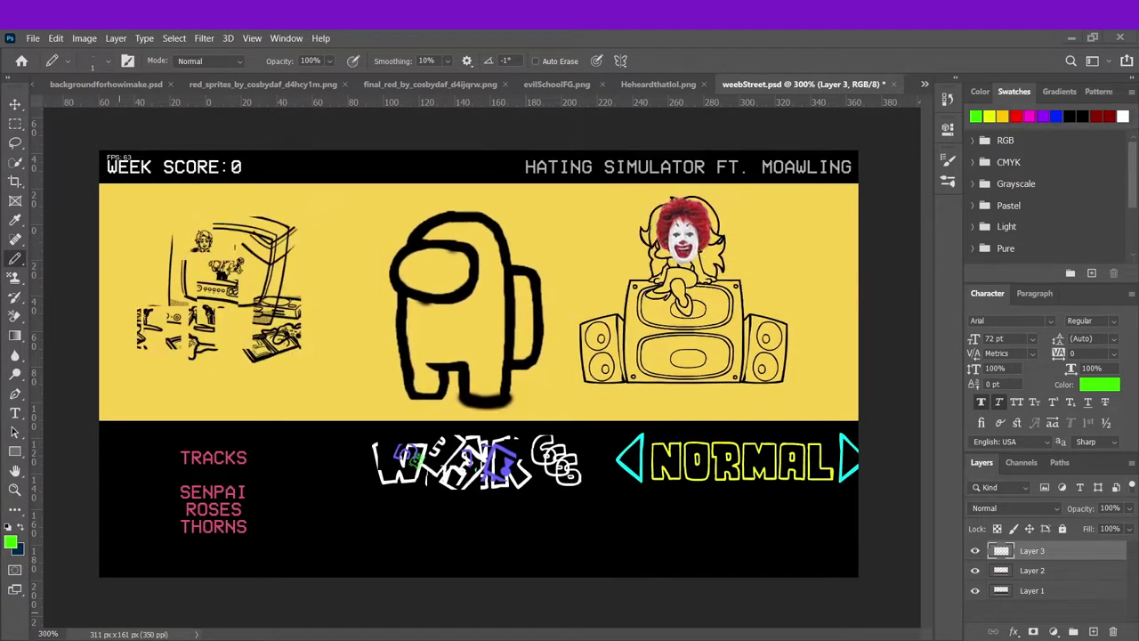
key("Return")
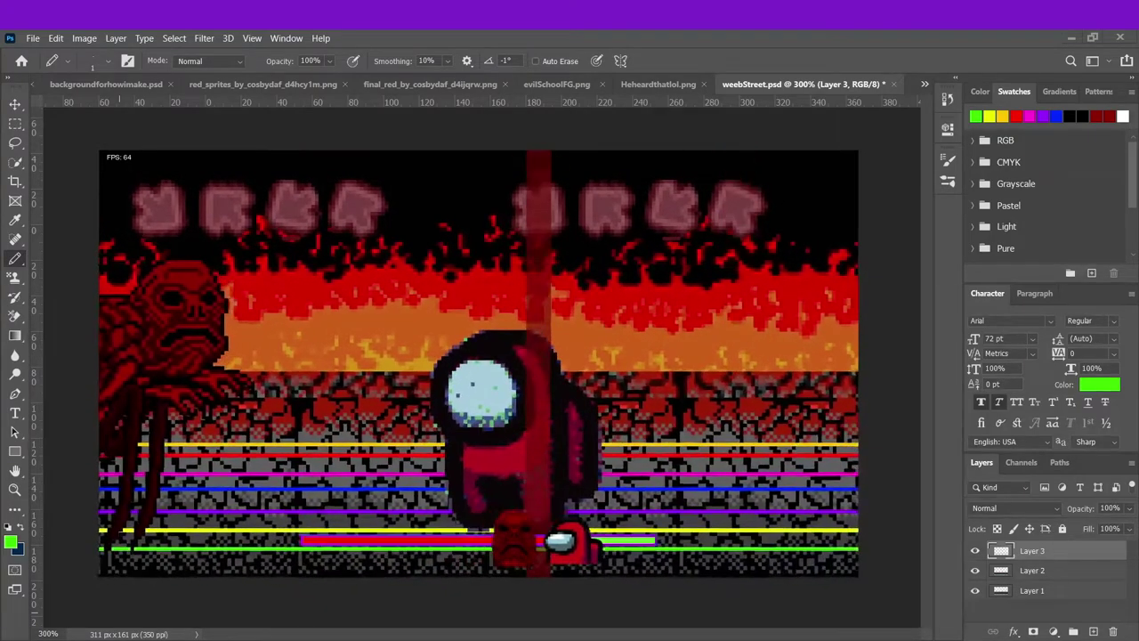
key("Return")
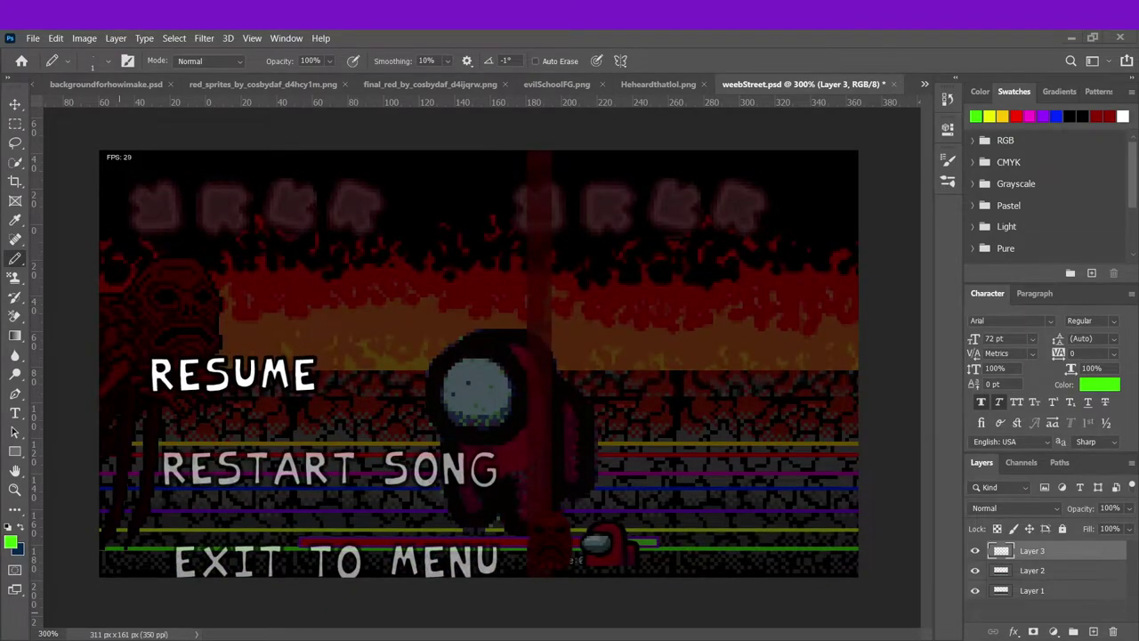
- Move the ground strip on Layer 2 straight down with Free Transform to Y 169 px
left_click(1070, 574)
key("ctrl+t")
key("Down")
key("Down")
key("Down")
key("Down")
key("Down")
key("Down")
key("Down")
key("Down")
key("Down")
key("Down")
key("Down")
key("Down")
key("Up")
key("Up")
key("Up")
key("Up")
key("Up")
key("Up")
key("Up")
key("Up")
key("Up")
key("Up")
key("Up")
key("Up")
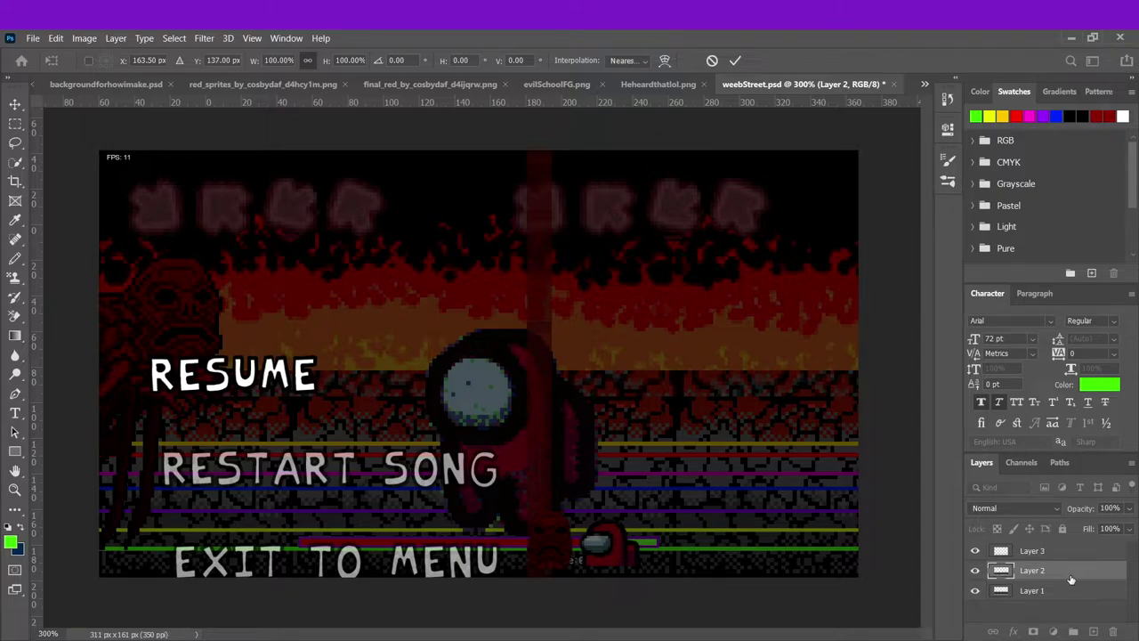
key("Down")
key("Down")
key("Down")
key("Down")
key("Down")
key("Down")
key("Down")
key("Down")
key("Down")
key("Down")
left_click(735, 61)
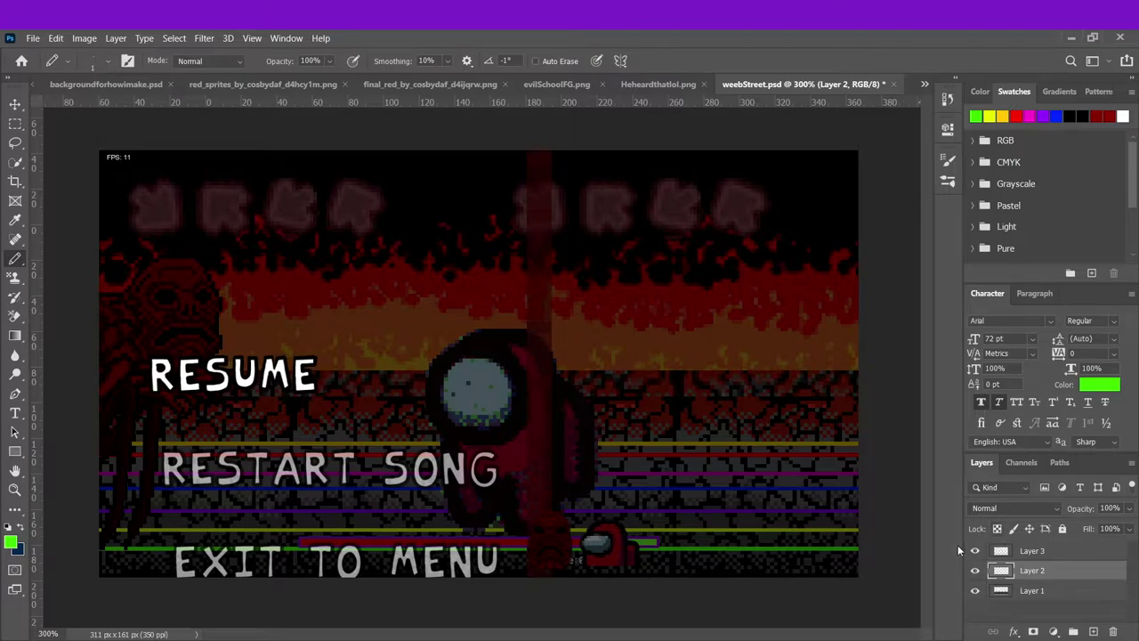
- Hide Layer 3 and Layer 1 so only Layer 2 shows, and check its ground strip with Free Transform
left_click(974, 551)
left_click(974, 591)
key("ctrl+t")
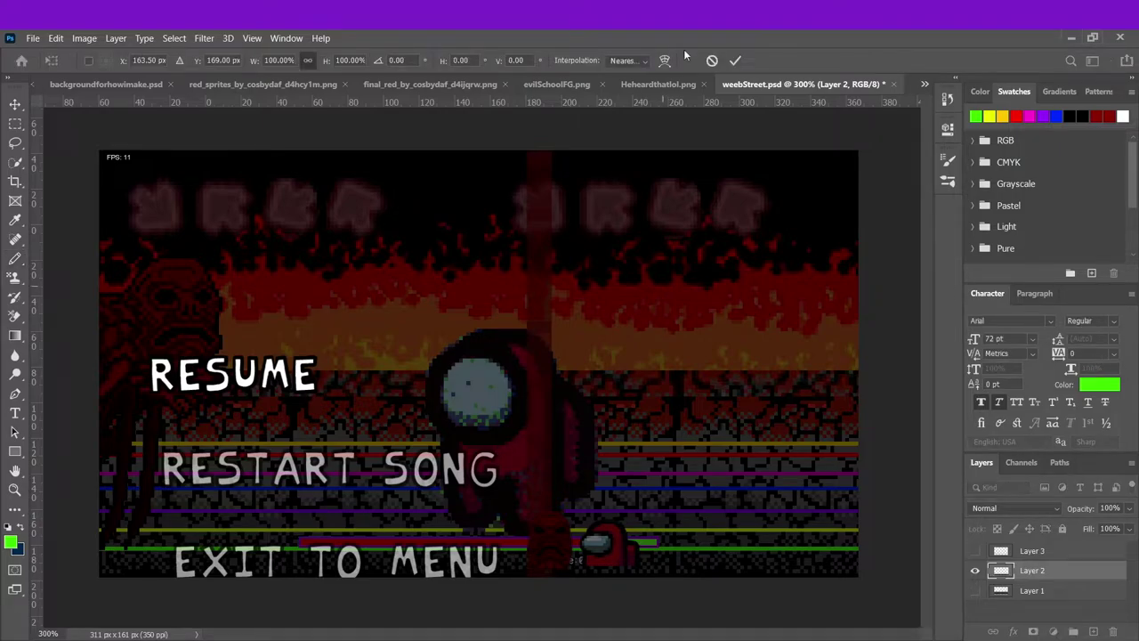
left_click(736, 61)
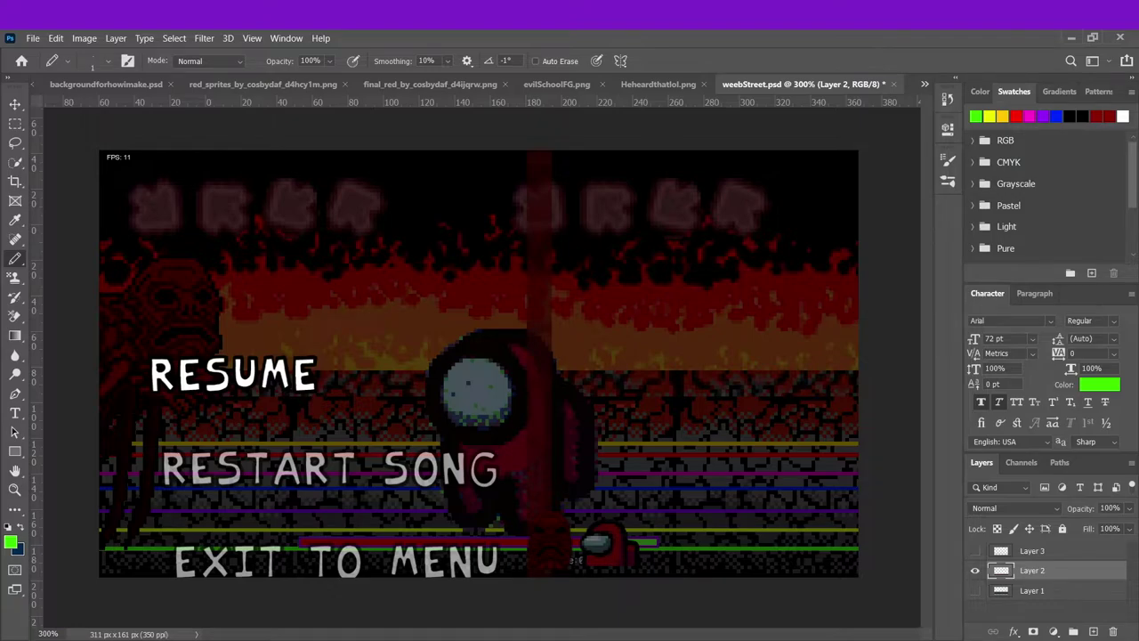
- Extend the weebStreet canvas to 311 × 193 px with the Crop tool and save the image
left_click(14, 184)
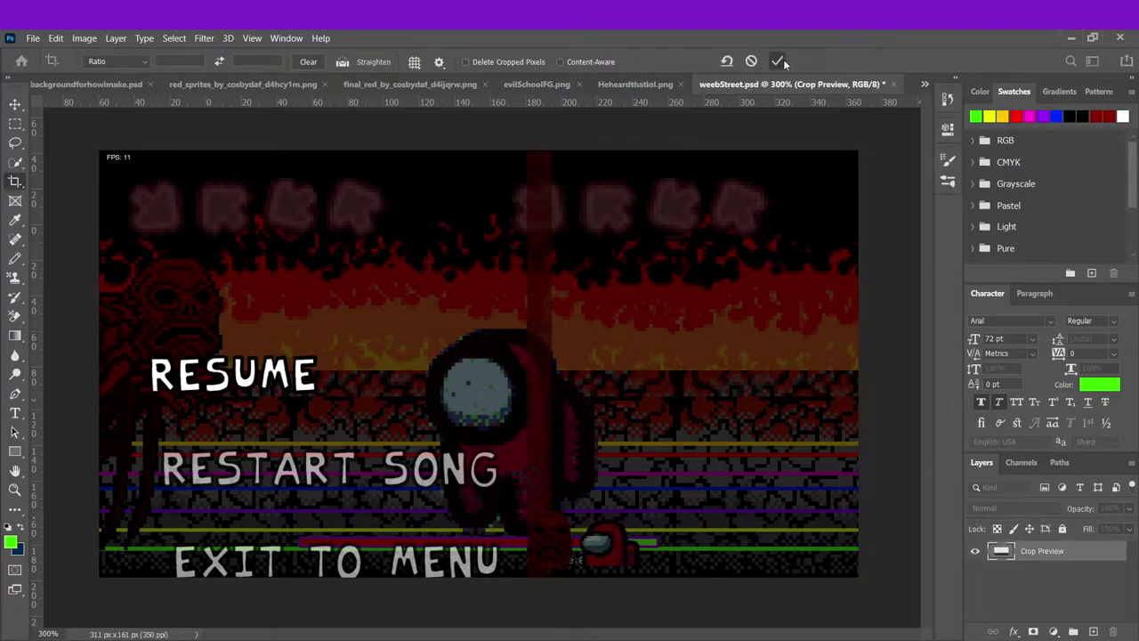
left_click(778, 62)
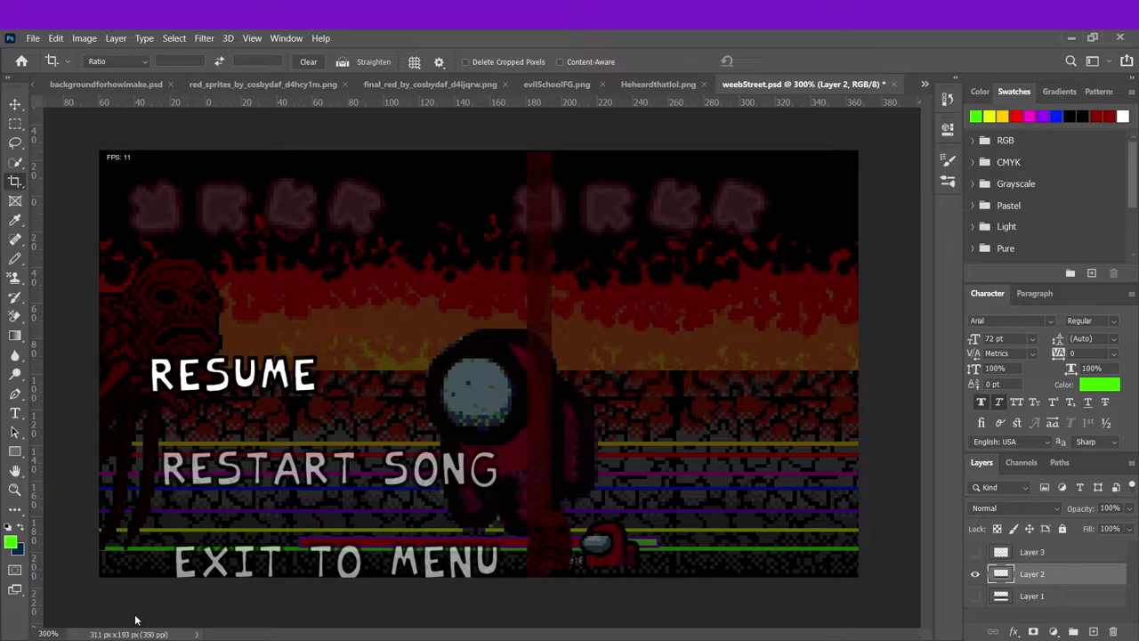
key("ctrl+s")
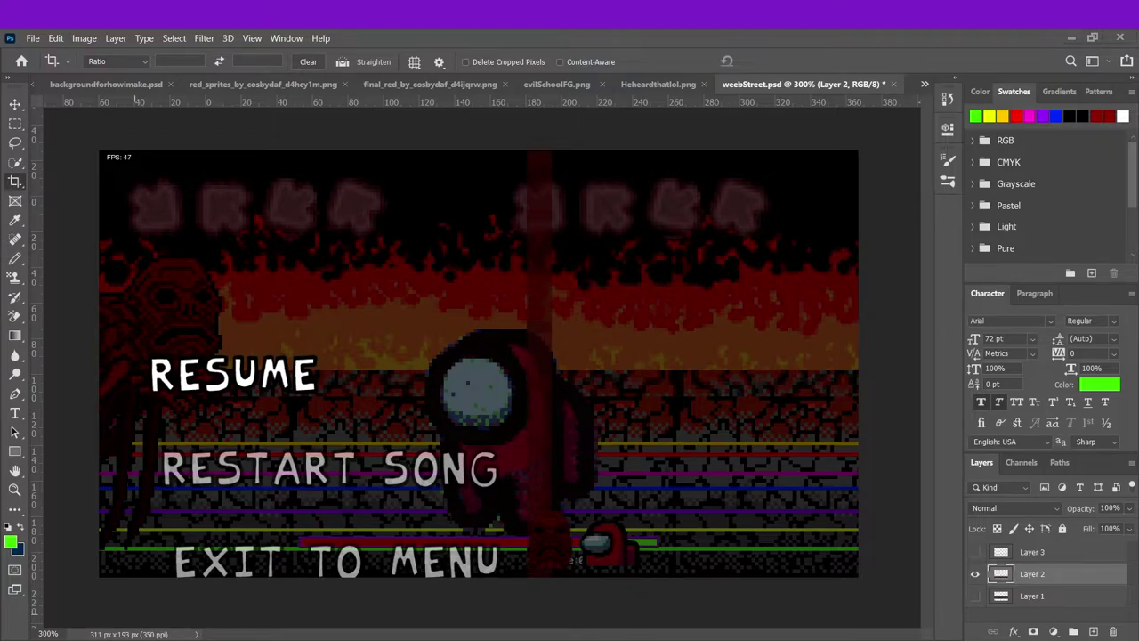
- Leave the paused song and restart the Story Mode week to test the lowered ground in the stage
key("Down")
key("Return")
key("Escape")
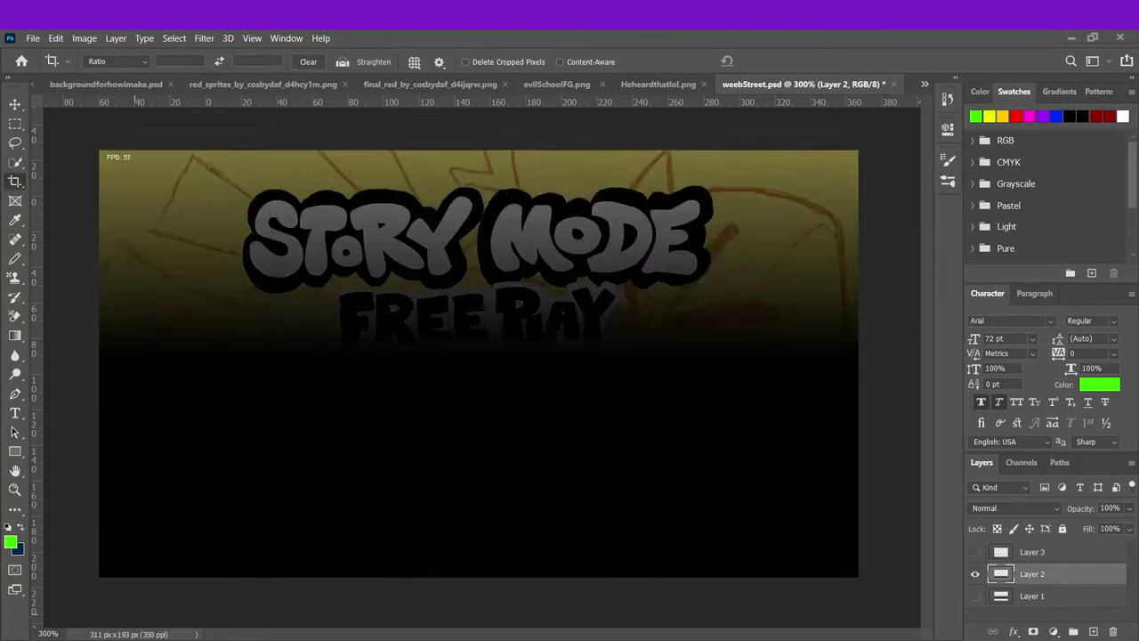
key("Return")
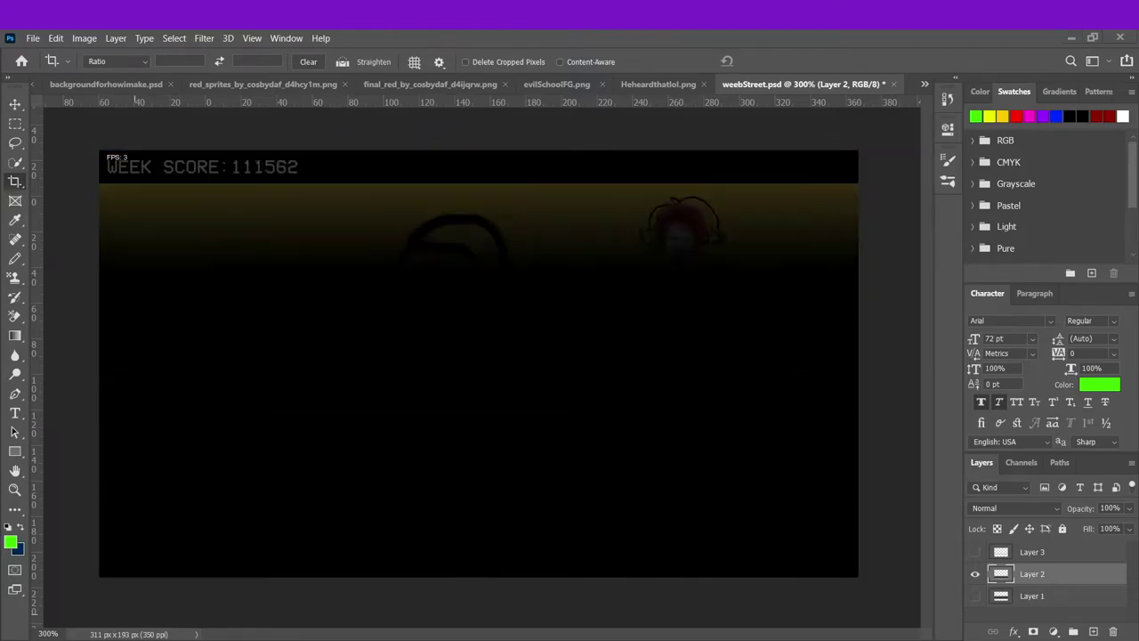
key("Up")
key("Left")
key("Return")
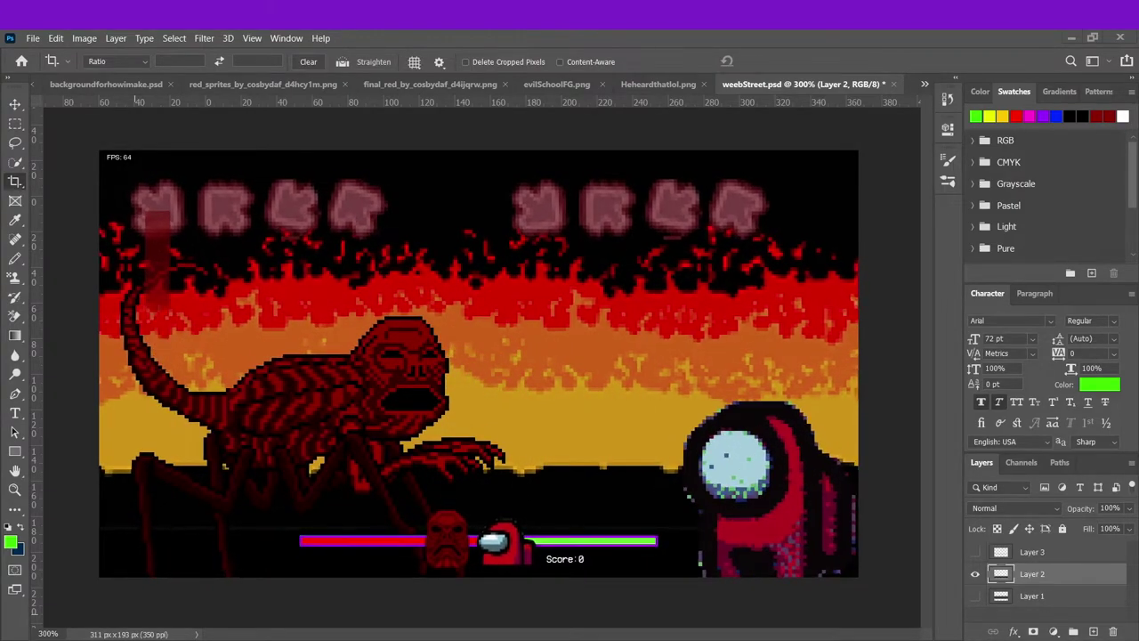
- Play some notes of the song to examine how the ground meets the sky and characters, and pause it
key("Right")
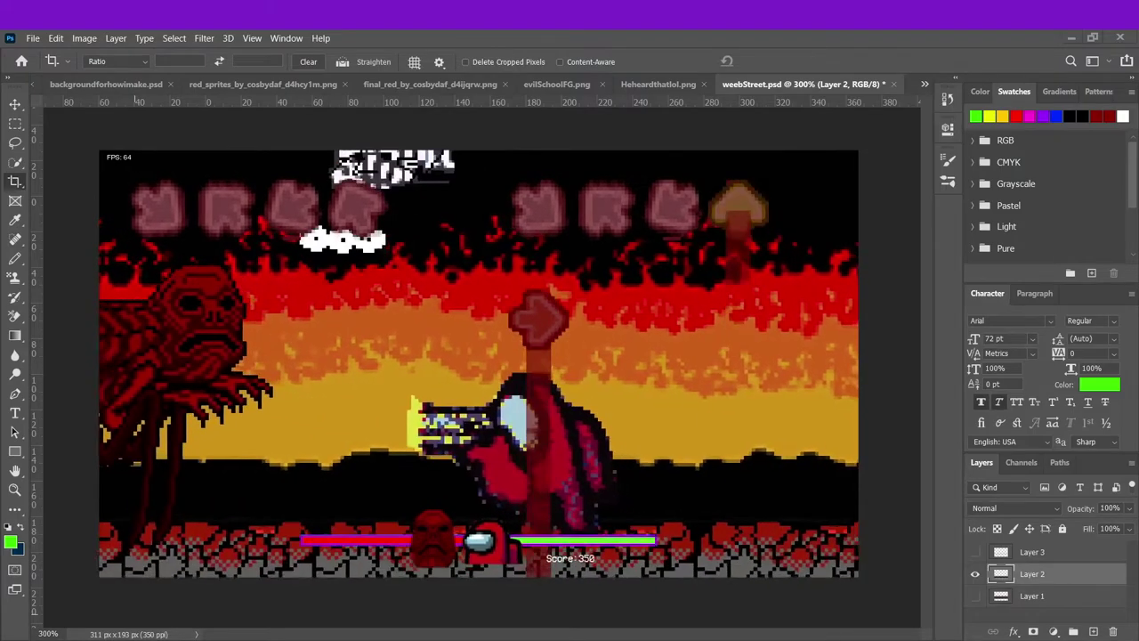
key("Left")
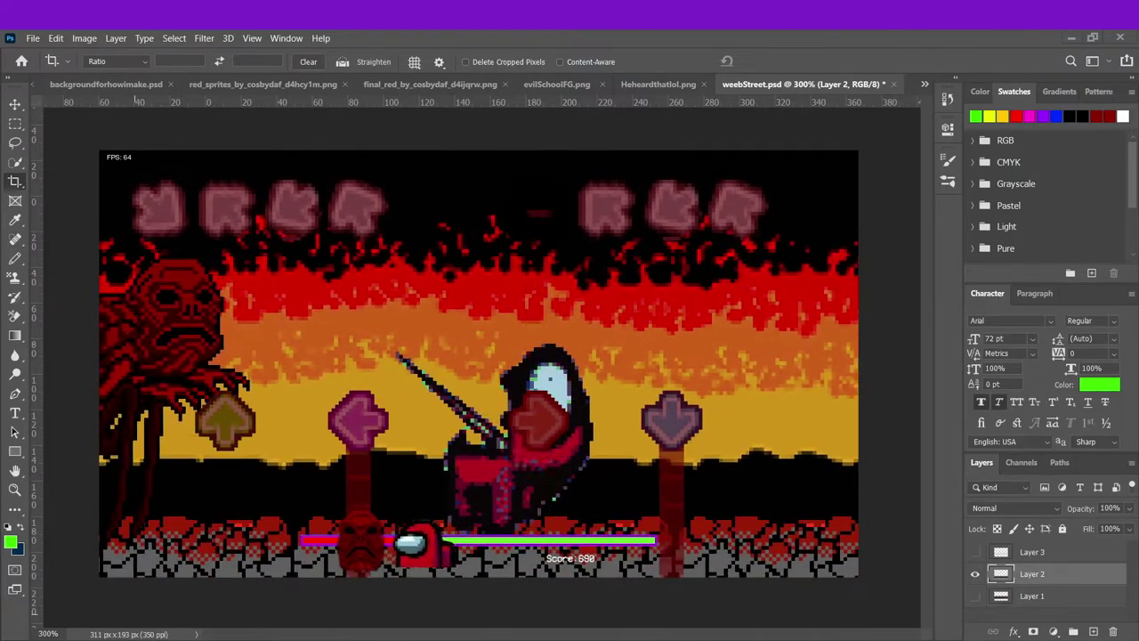
key("Up")
key("Left")
key("Return")
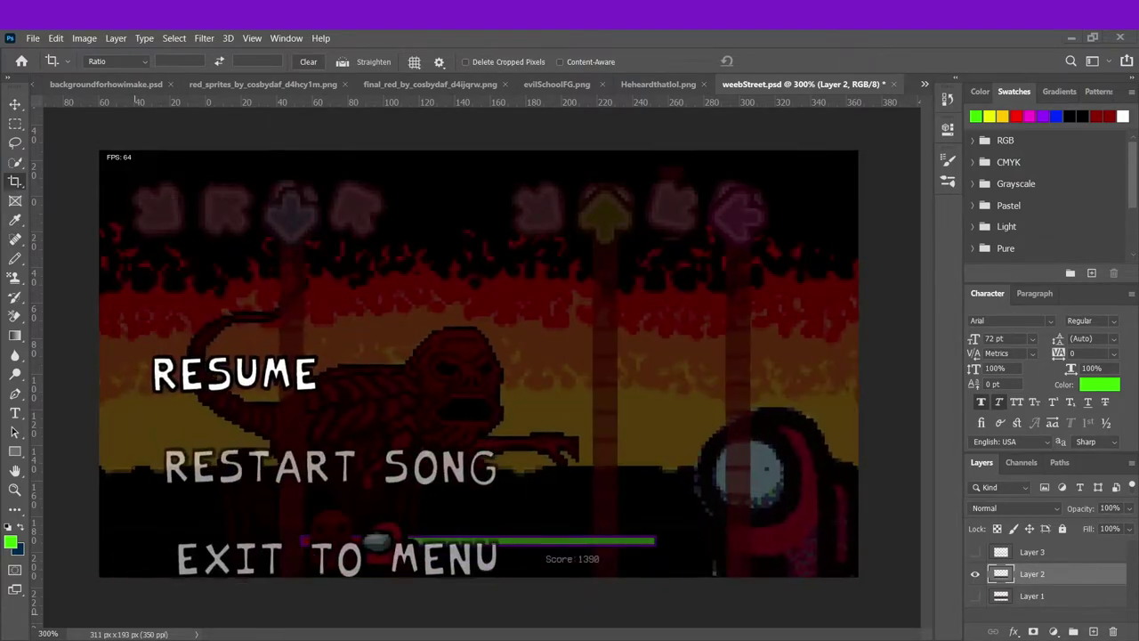
key("Return")
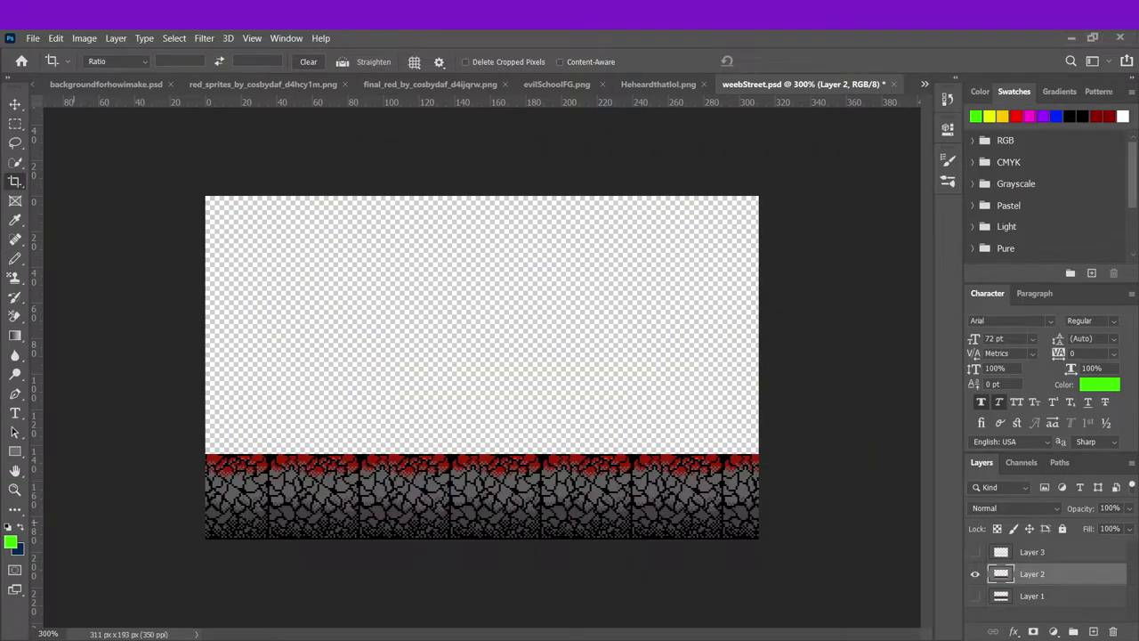
- Close weebStreet.psd, bring up weebSky.png and enlarge its view to about 468%
key("ctrl")
key("ctrl+w")
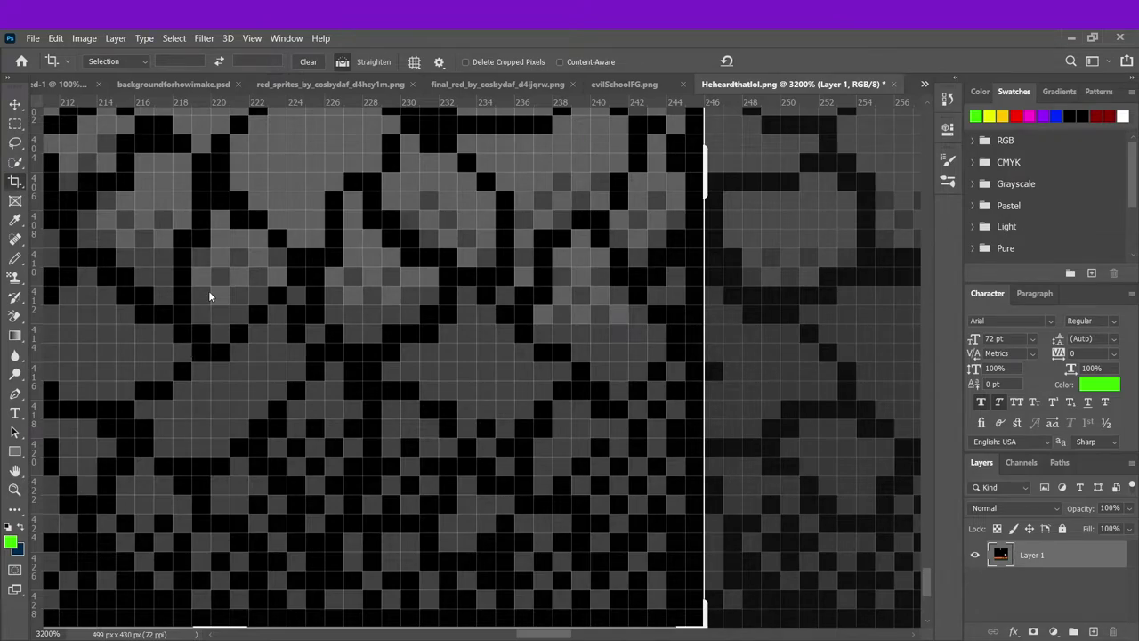
key("ctrl+Tab")
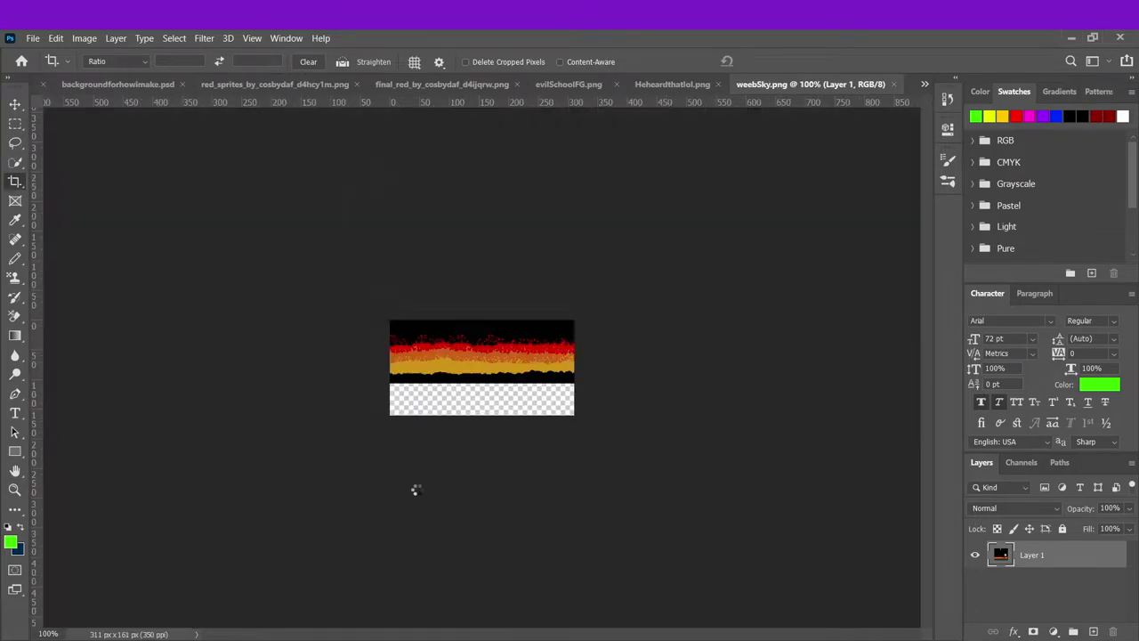
left_click(14, 489)
left_click_drag(362, 338, 454, 359)
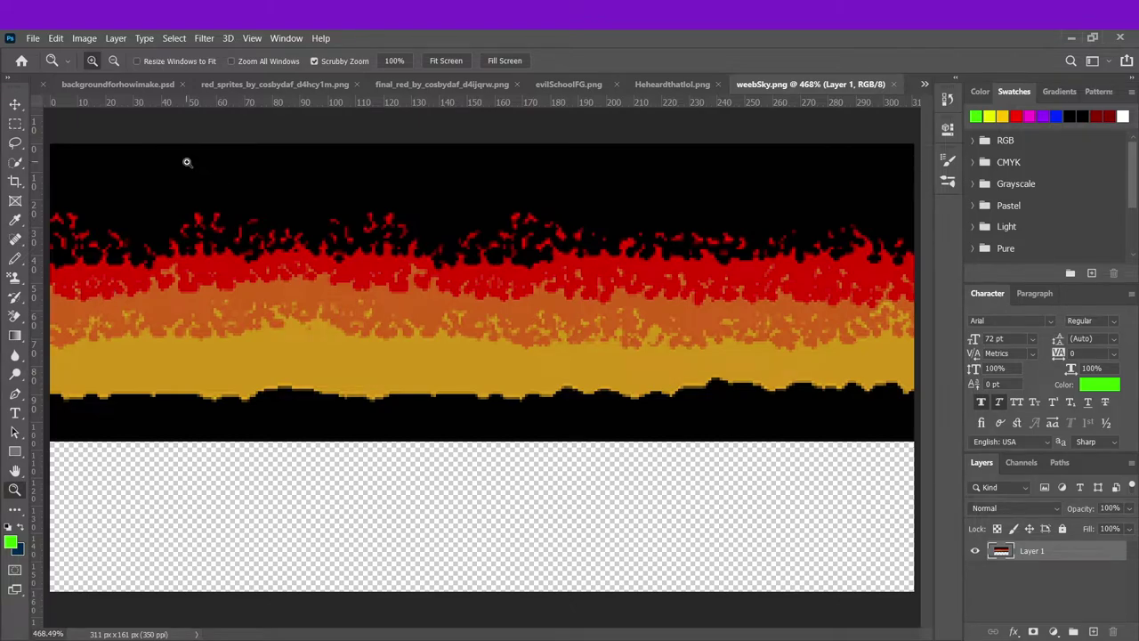
- Switch to angchase3.png, unlock its Background layer and enlarge the fiery horizon to 400%
key("ctrl+Tab")
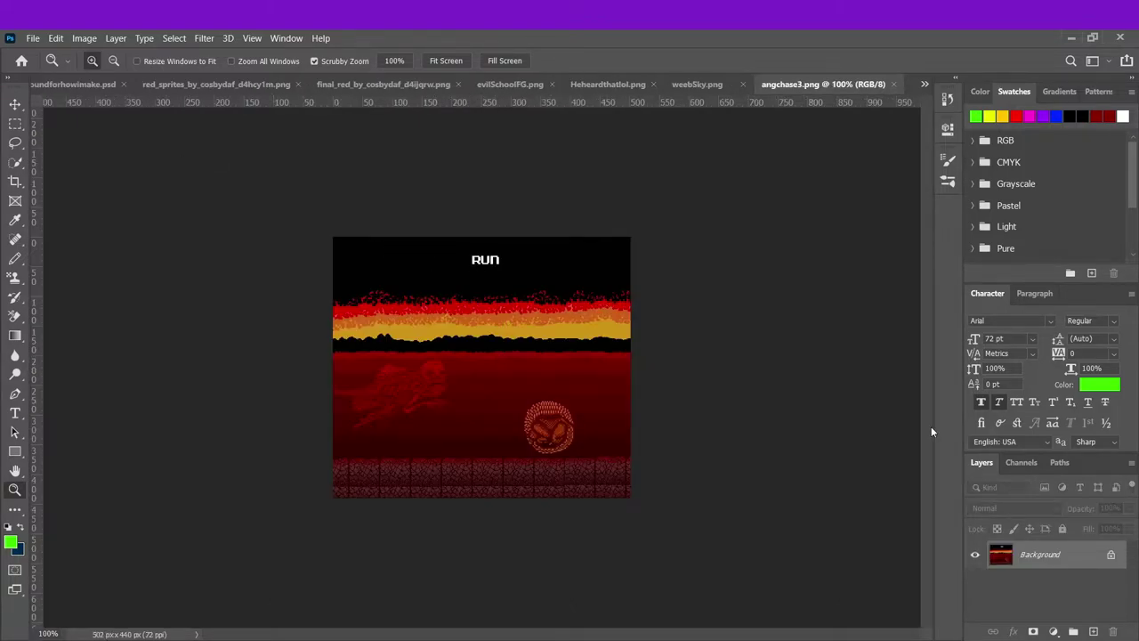
left_click(1110, 553)
left_click(386, 258)
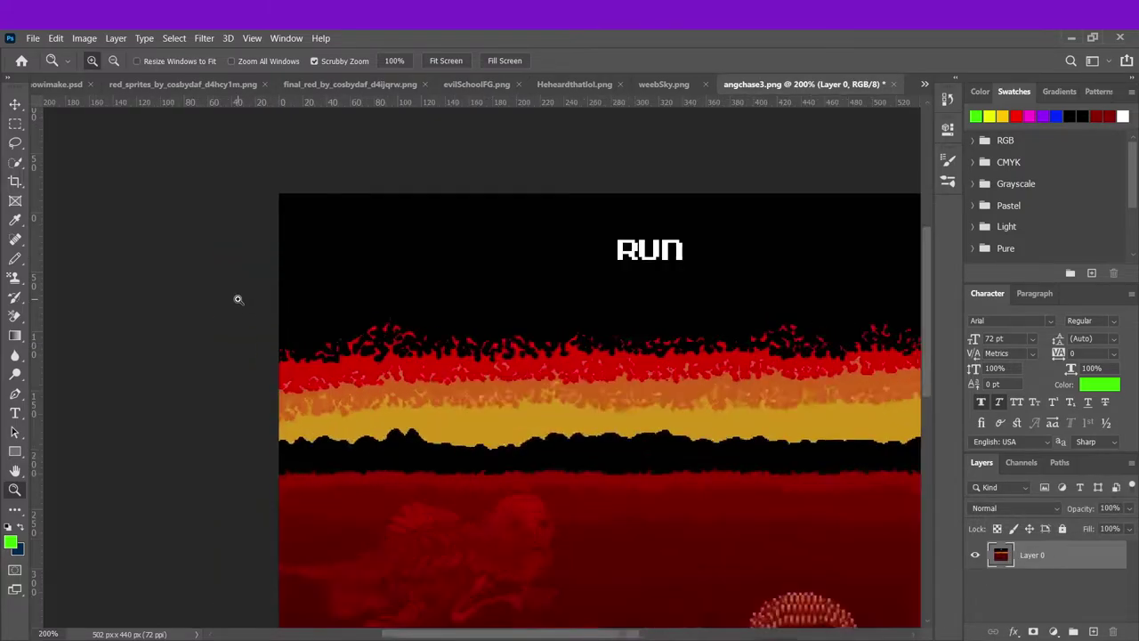
scroll(273, 397, "down", 3)
left_click(274, 480)
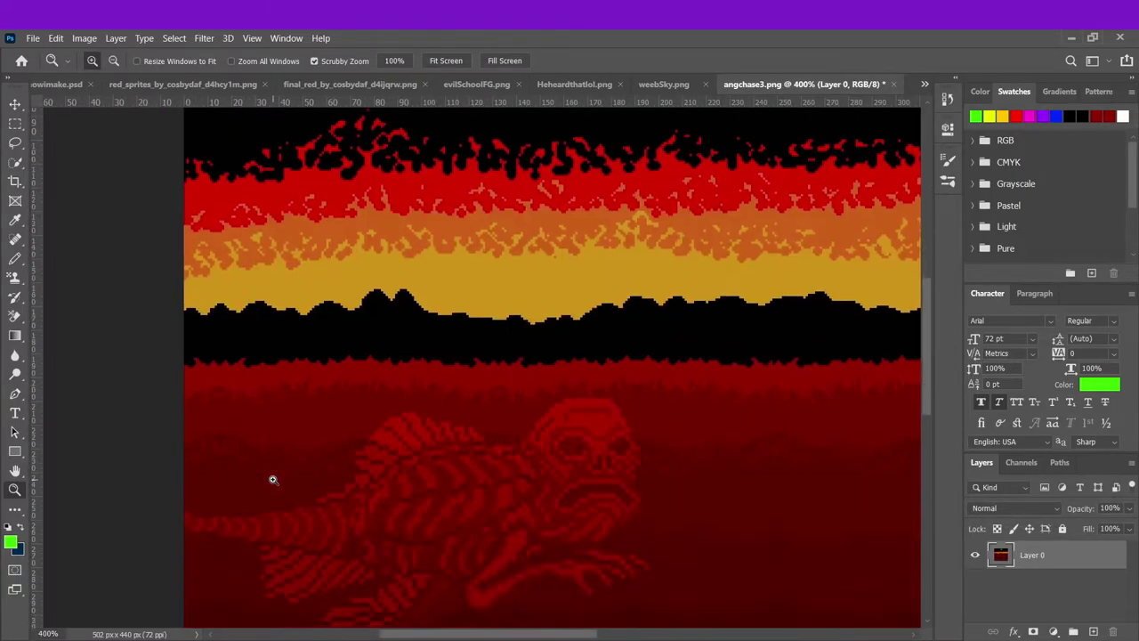
scroll(126, 181, "up", 3)
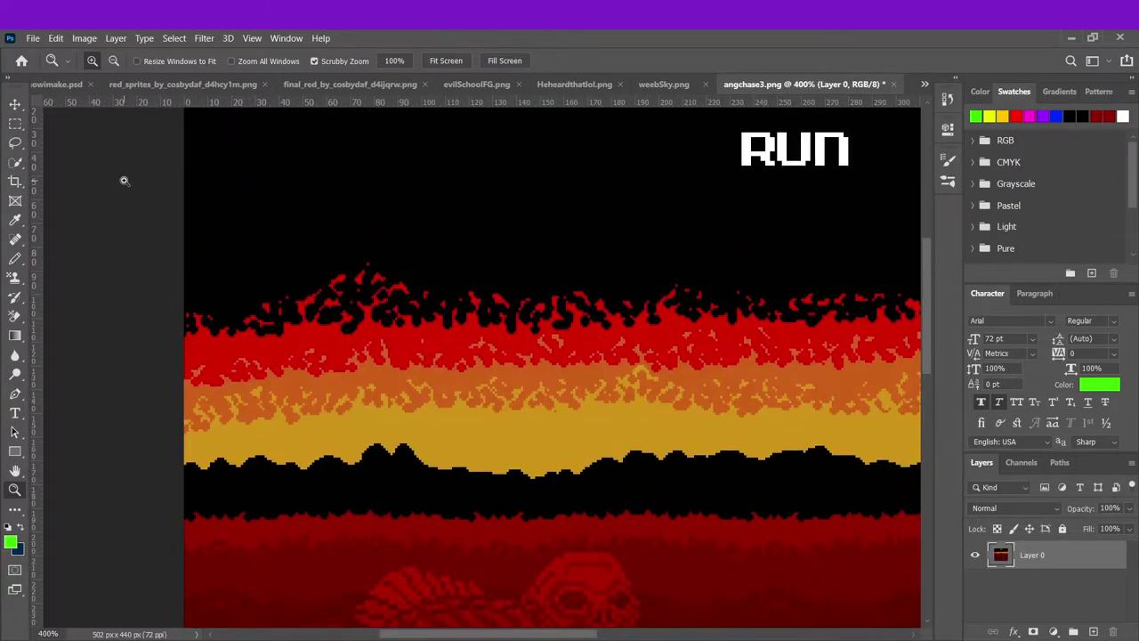
- Make a rectangular selection across the black hills and yellow band of the sky, starting at the image's left edge
left_click(15, 124)
left_click_drag(184, 514, 872, 392)
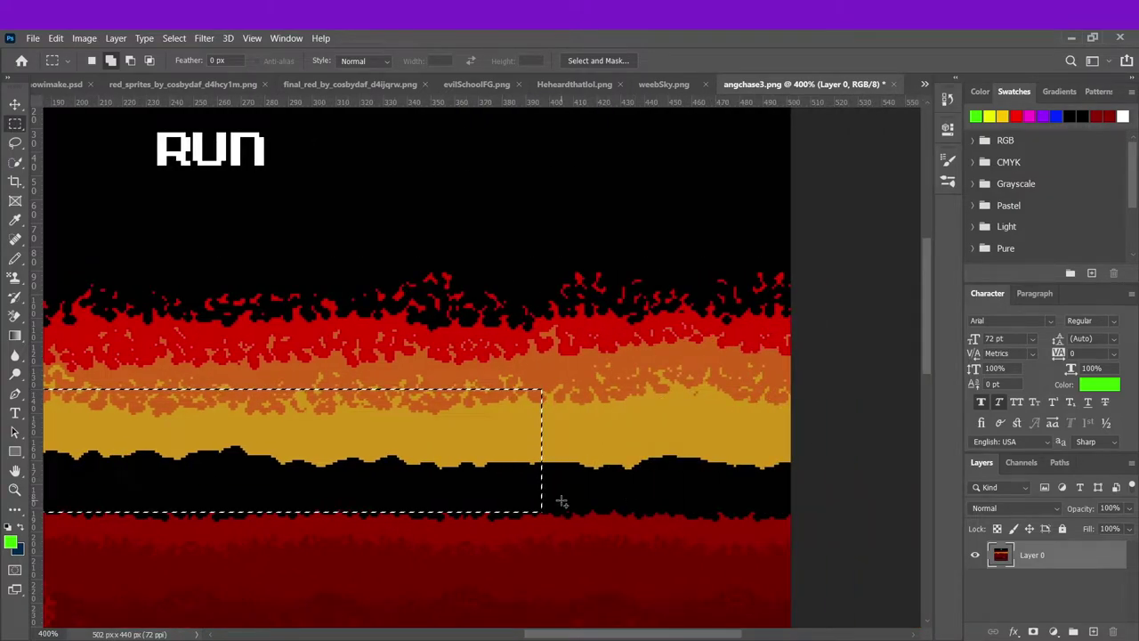
- Select the flame and hill band across the full width of angchase3.png and paste a copy into weebSky.png as a new layer
scroll(626, 240, "left", 10)
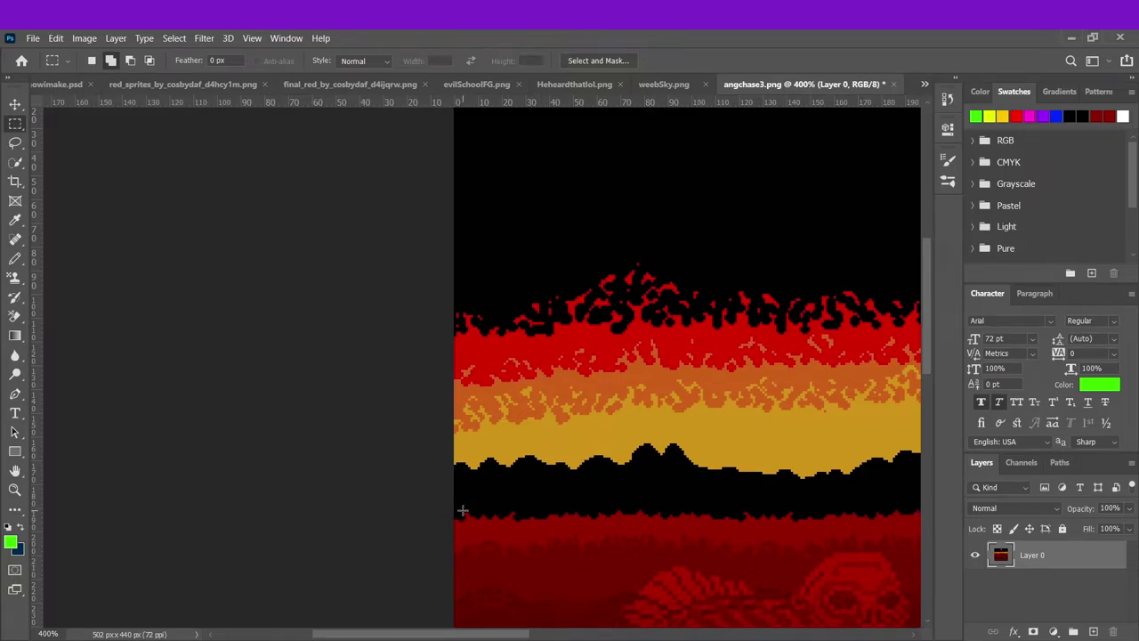
left_click(401, 525)
left_click_drag(453, 508, 944, 266)
left_click_drag(1135, 272, 1133, 396)
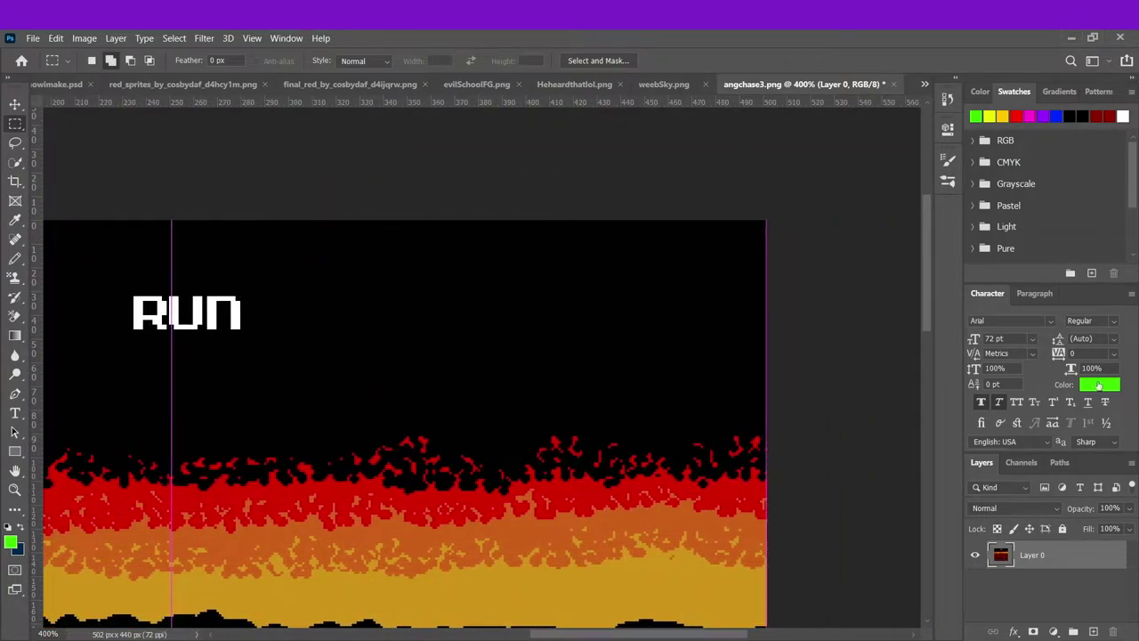
left_click(467, 85)
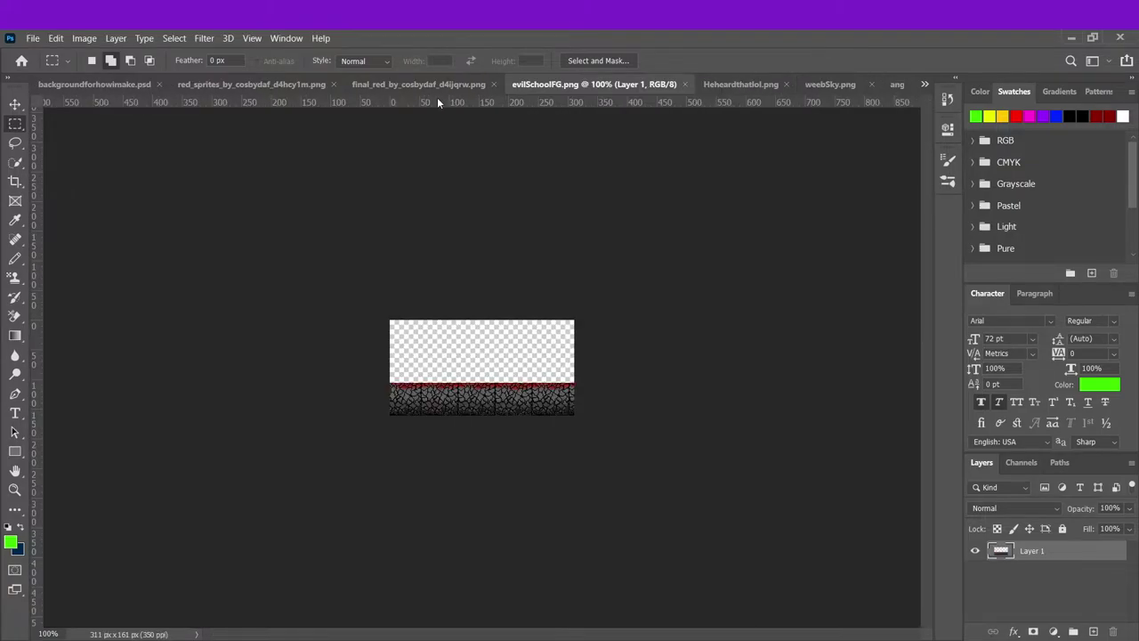
left_click(835, 86)
key("ctrl+v")
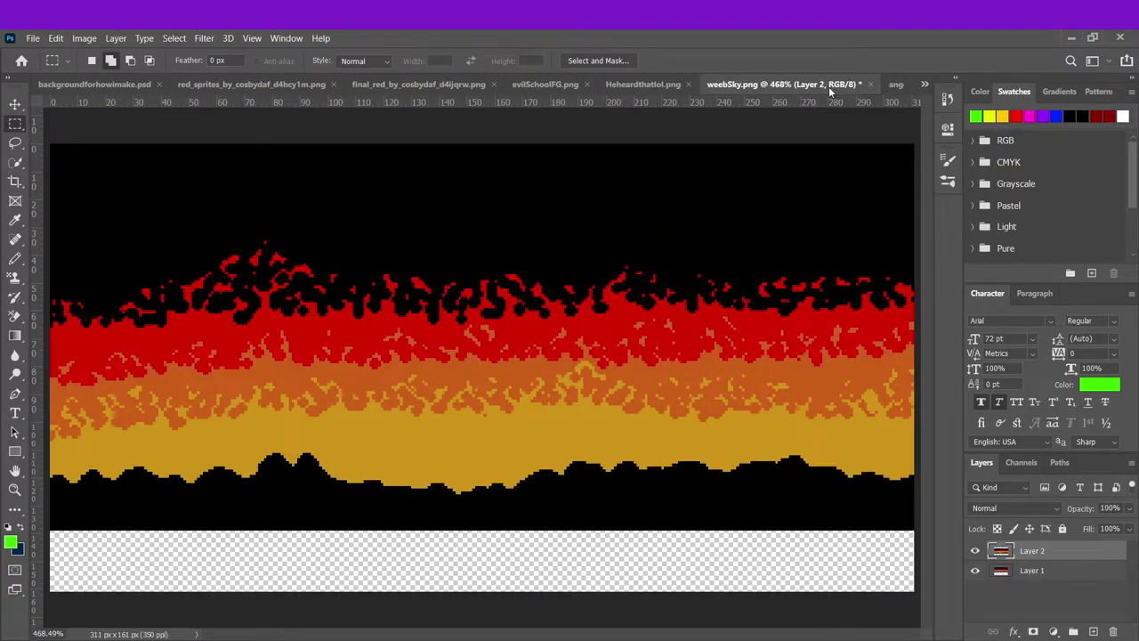
- Transform the pasted flame layer, moving it left and slightly up to X 166 px, Y 77.50 px
key("ctrl+t")
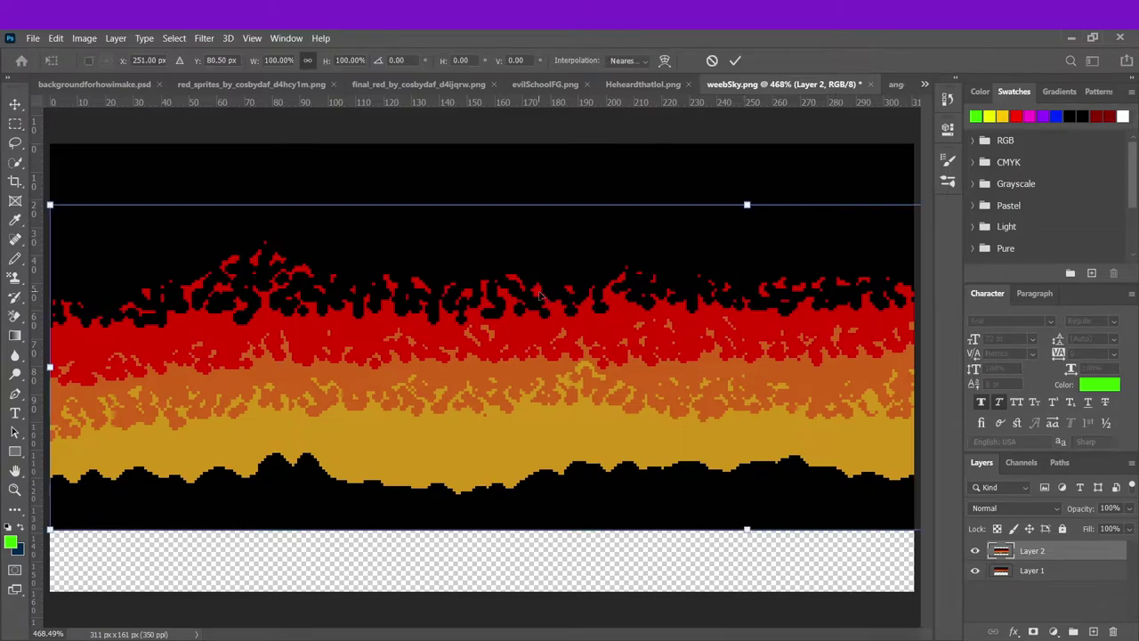
key("Up")
key("Left")
key("Left")
key("Left")
key("Left")
key("Left")
key("Left")
key("Left")
key("Left")
key("Left")
key("Left")
key("Left")
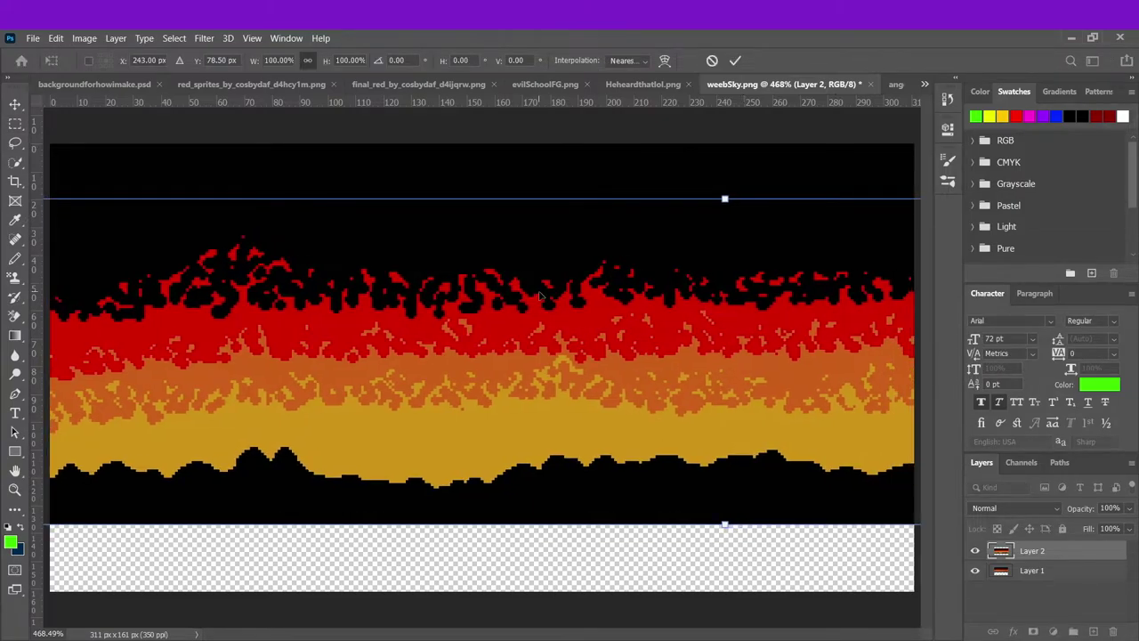
key("Left")
key("Left")
key("Left")
key("Left")
key("Left")
key("Left")
key("Left")
key("Left")
key("Left")
key("Left")
key("Left")
key("Left")
key("Left")
key("Left")
key("Left")
key("Left")
key("Up")
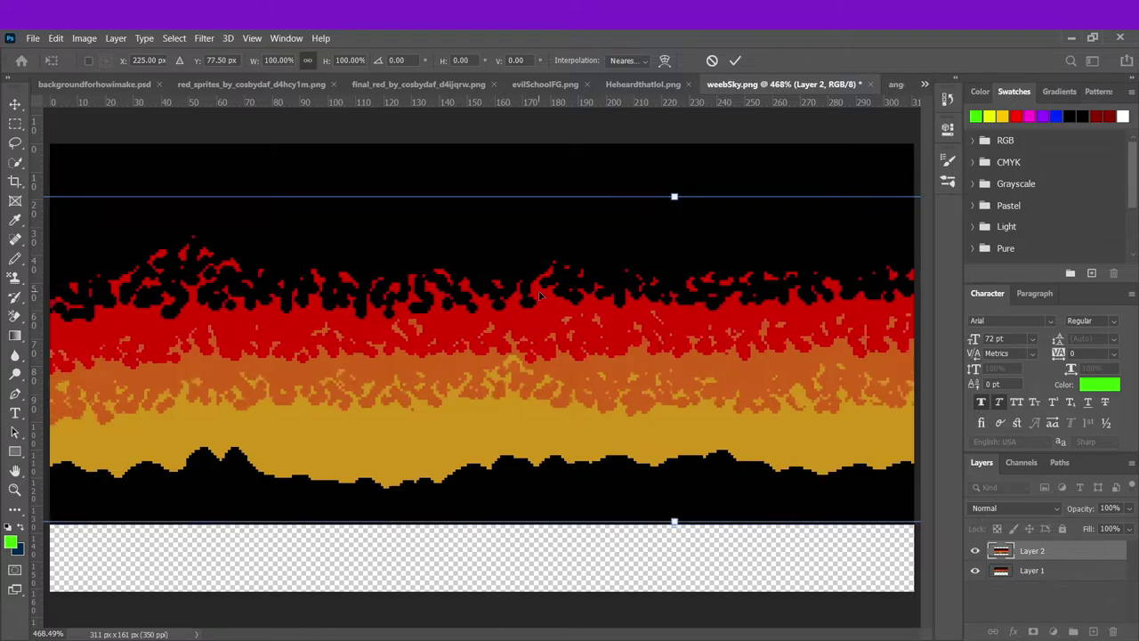
key("Left")
key("Left")
key("Left")
key("Left")
key("Left")
key("Left")
key("Left")
key("Left")
key("Left")
key("Left")
key("Left")
key("Left")
key("Left")
key("Left")
key("Left")
key("Left")
key("Left")
key("Left")
key("Left")
key("Left")
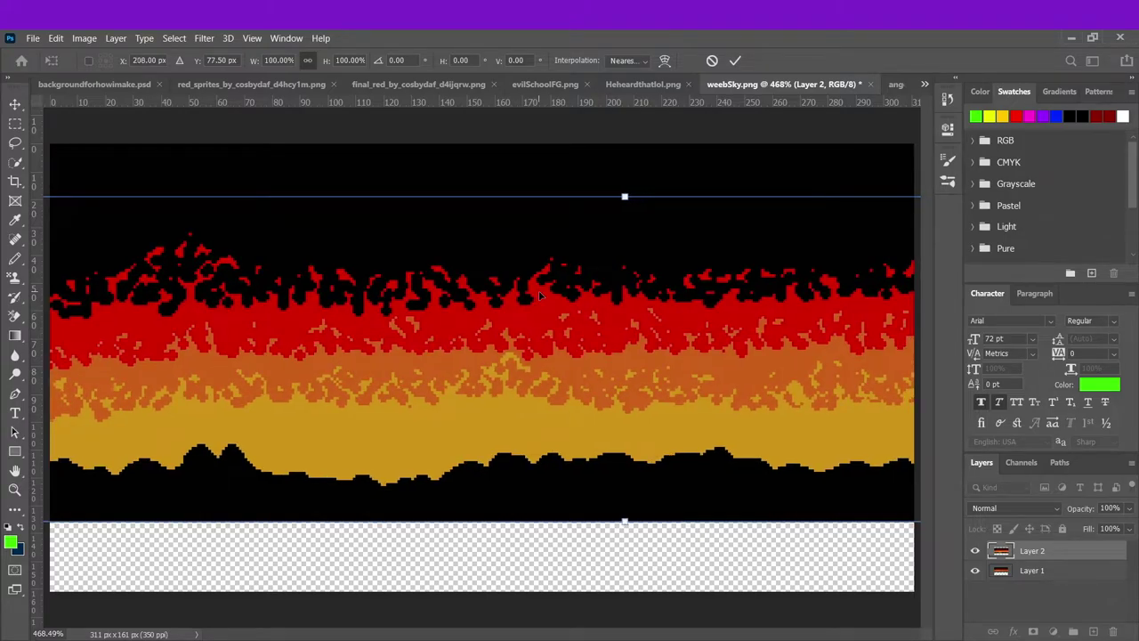
key("Left")
key("Left")
key("Left")
key("Left")
key("Left")
key("Left")
key("Left")
key("Left")
key("Left")
key("Left")
key("Left")
key("Left")
key("Left")
key("Left")
key("Left")
key("Left")
key("Left")
key("Left")
key("Left")
key("Left")
key("Left")
key("Left")
key("Left")
key("Left")
key("Left")
key("Left")
key("Left")
key("Left")
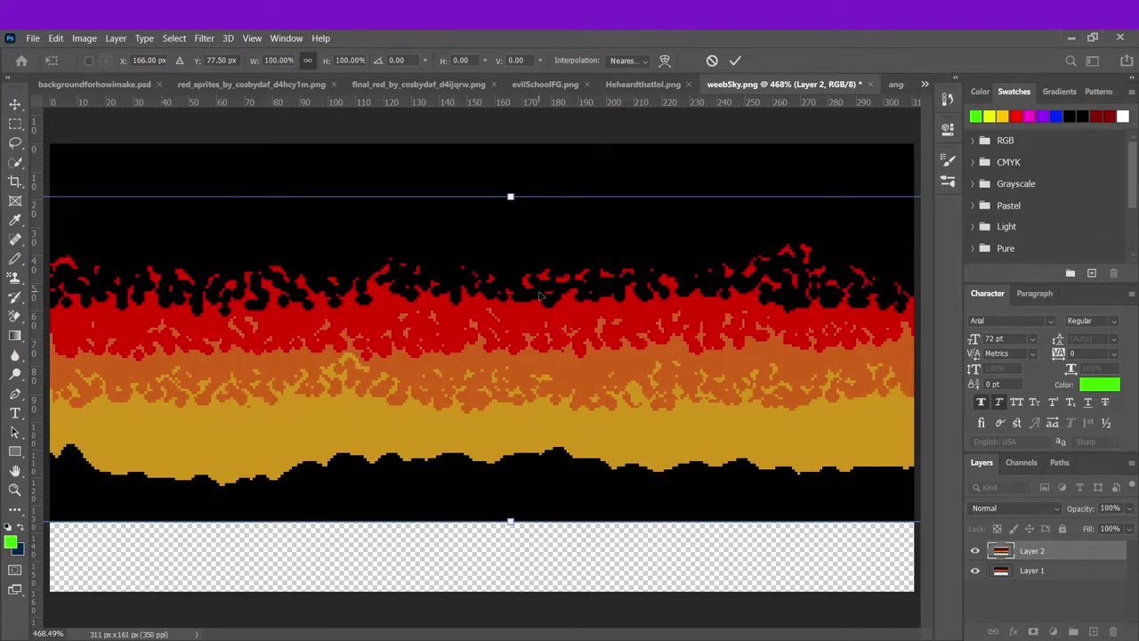
left_click(735, 60)
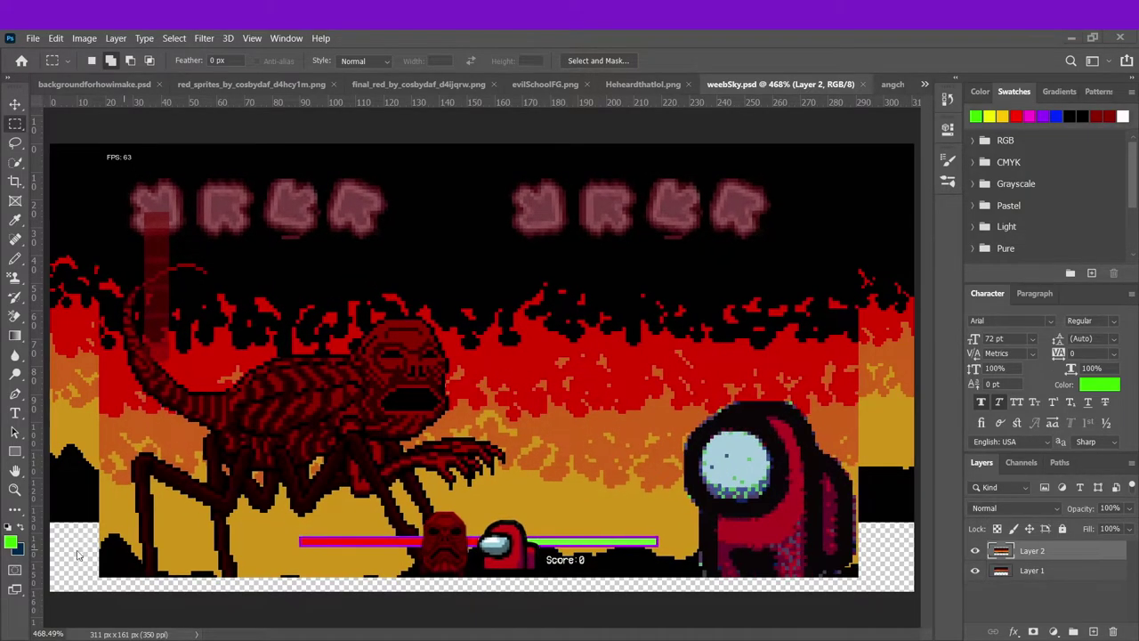
- Move the flame layer in weebSky.psd further up to Y 69.50 px
key("ctrl+t")
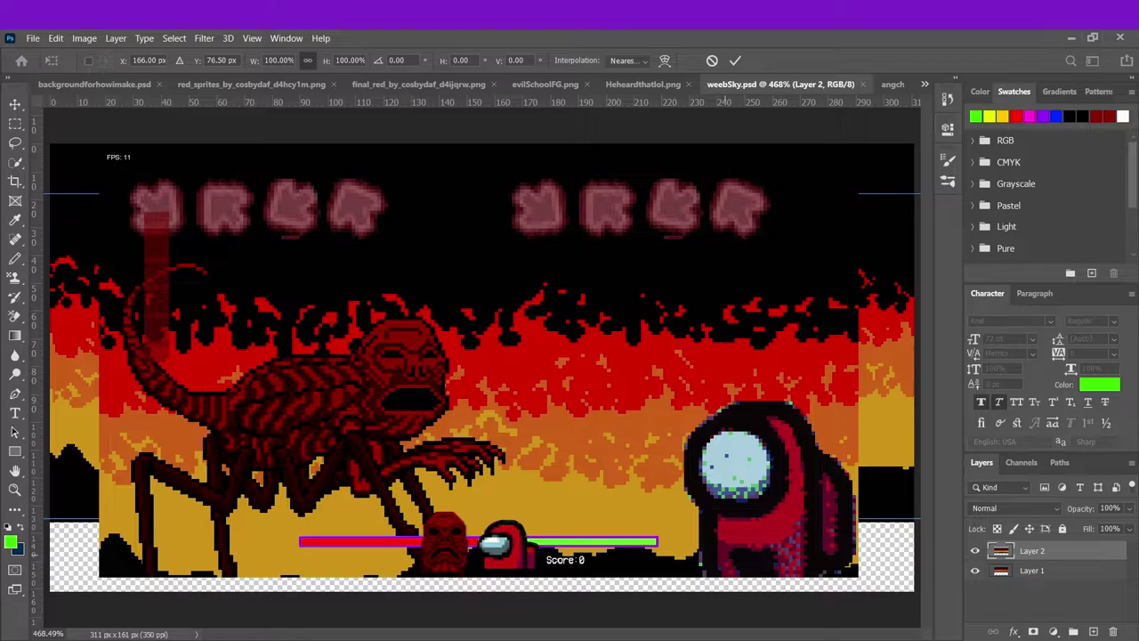
key("Up")
key("Up")
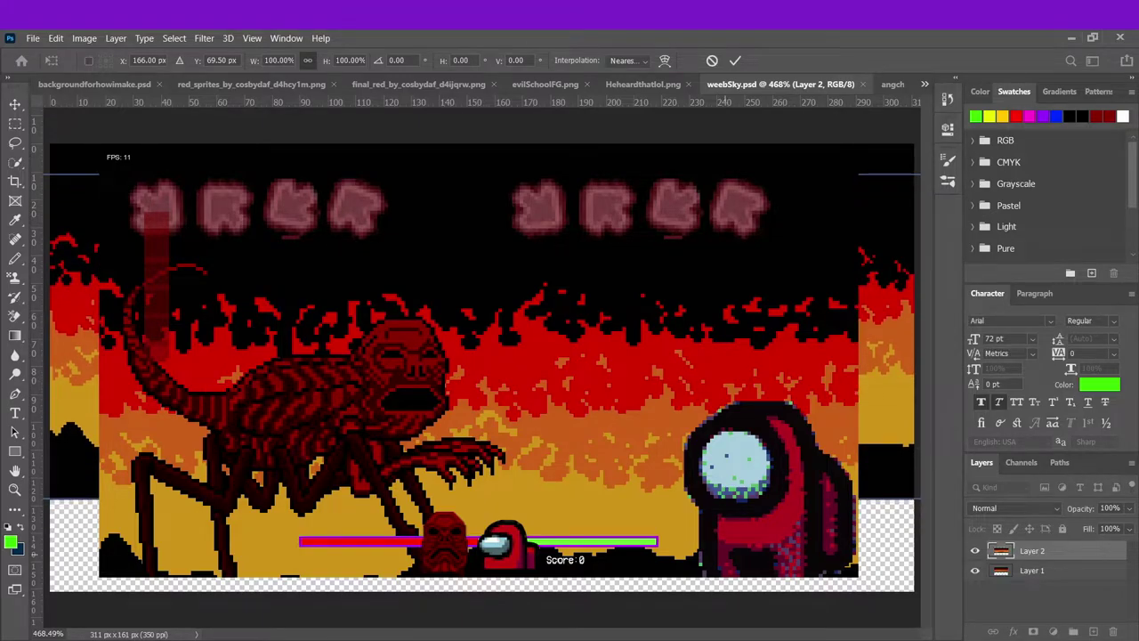
left_click(735, 61)
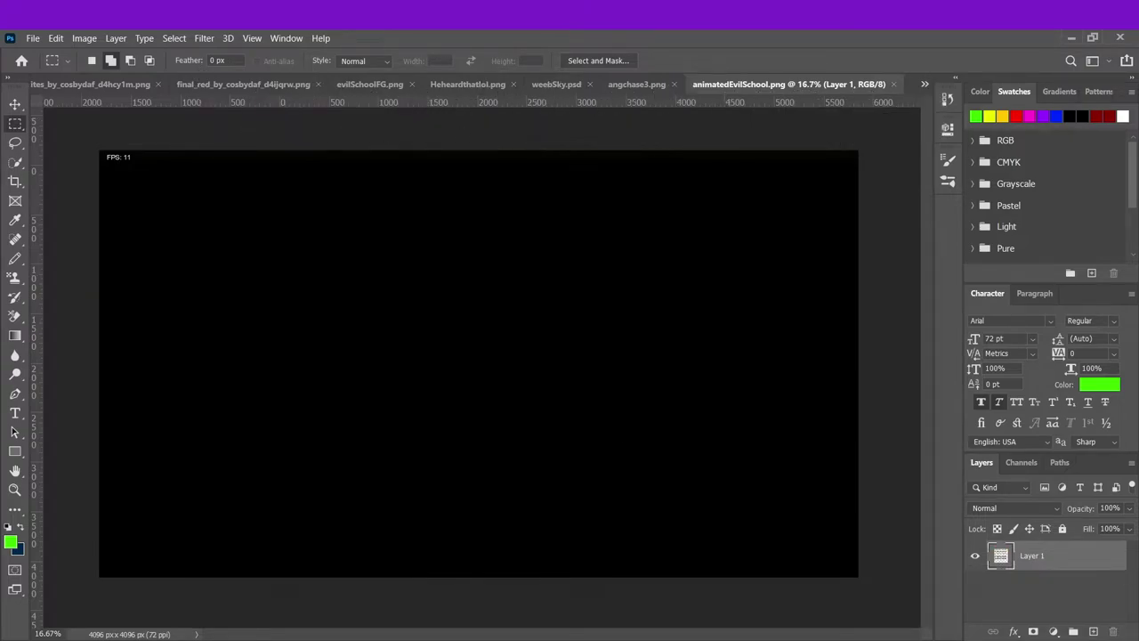
- Examine the first background frame in animatedEvilSchool.png at high magnification
left_click(893, 84)
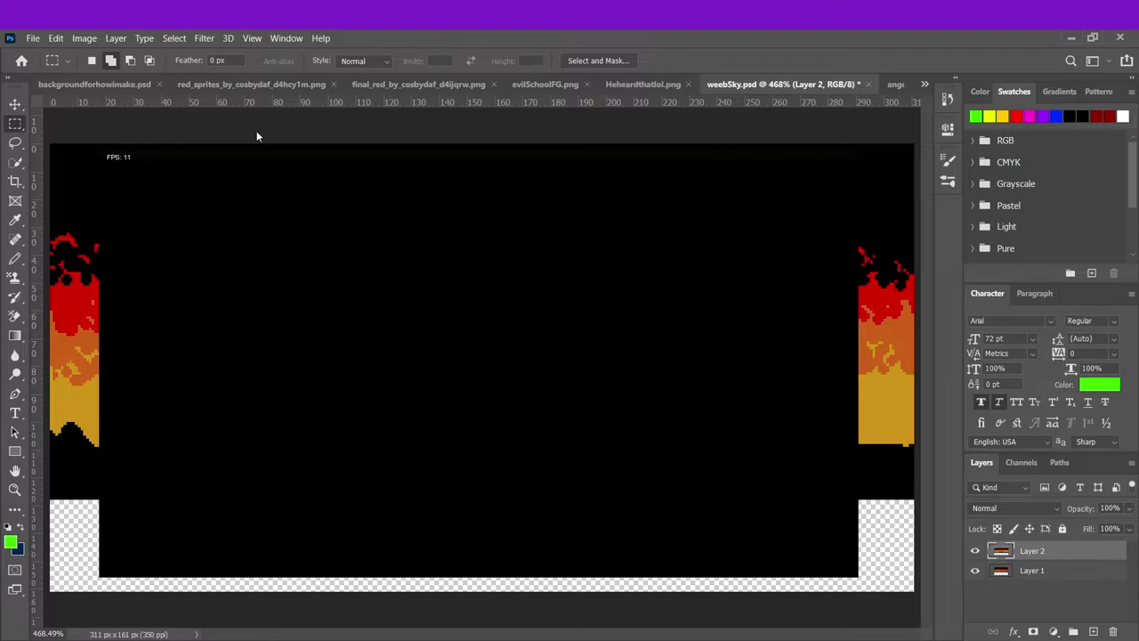
key("ctrl+Tab")
key("ctrl+Tab")
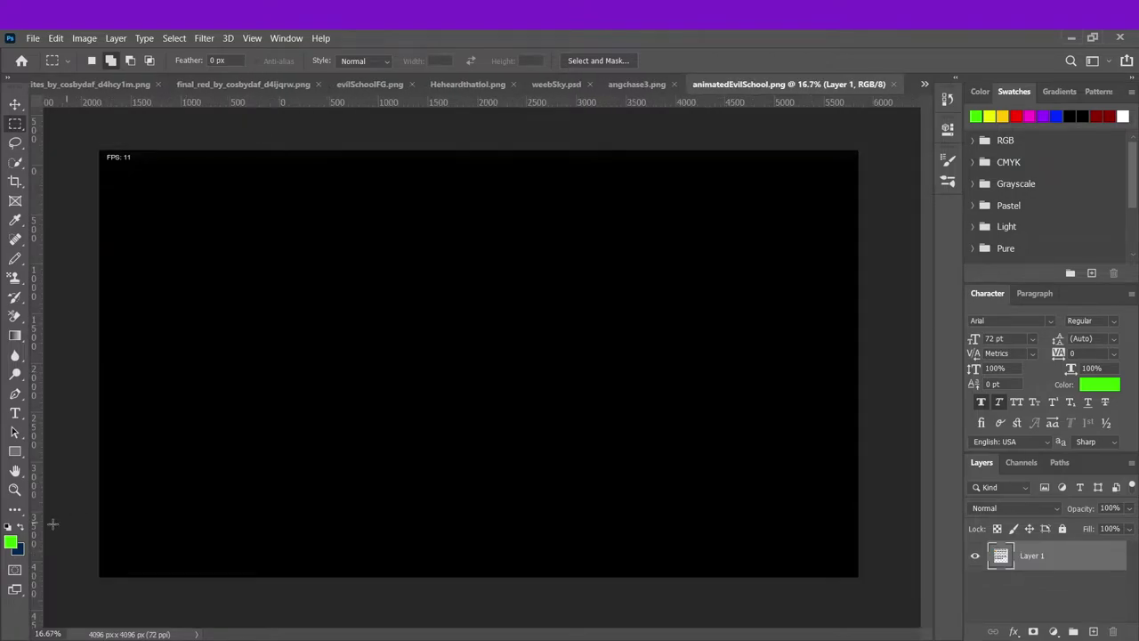
left_click(14, 488)
left_click(282, 463)
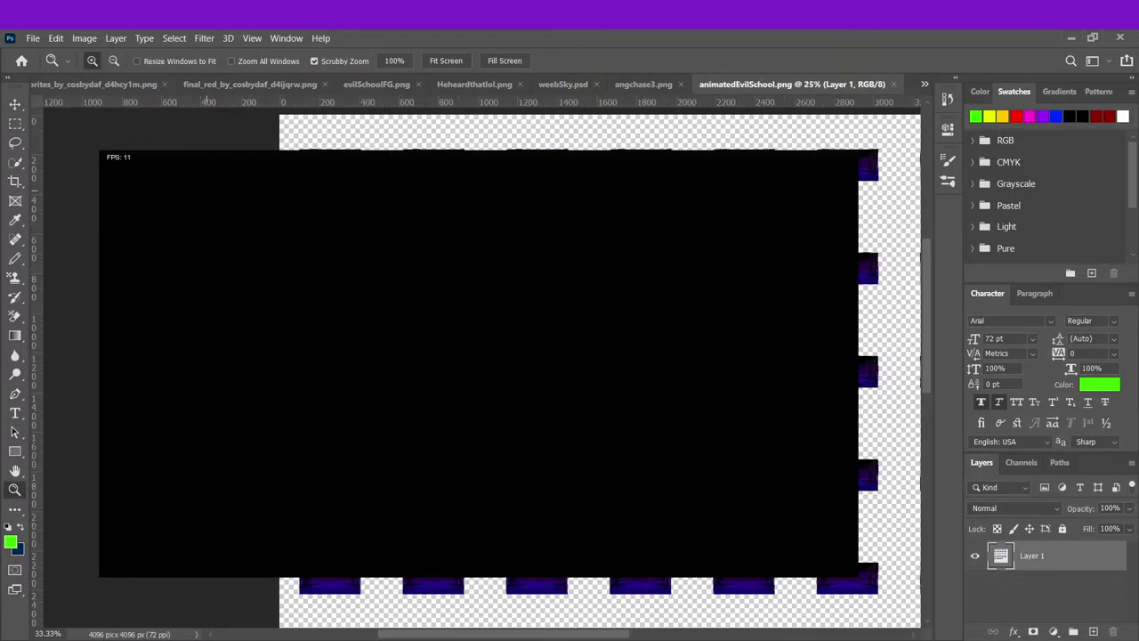
left_click(282, 462)
left_click(282, 463)
left_click(282, 463)
left_click(282, 463)
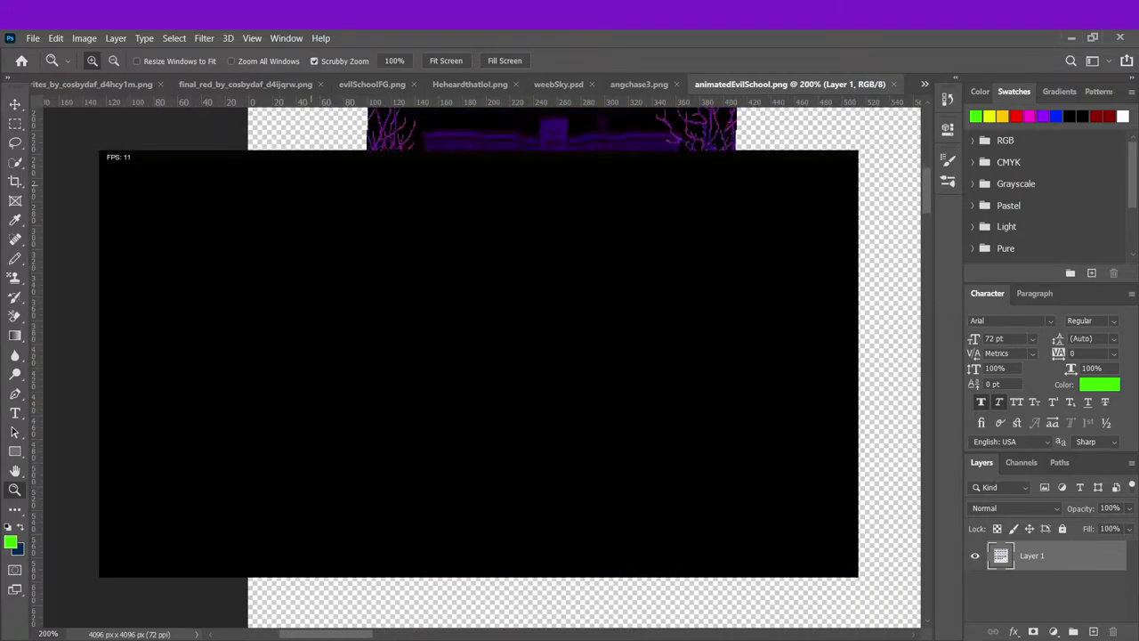
- Close all the other open documents, leaving only animatedEvilSchool.png open
left_click(630, 84)
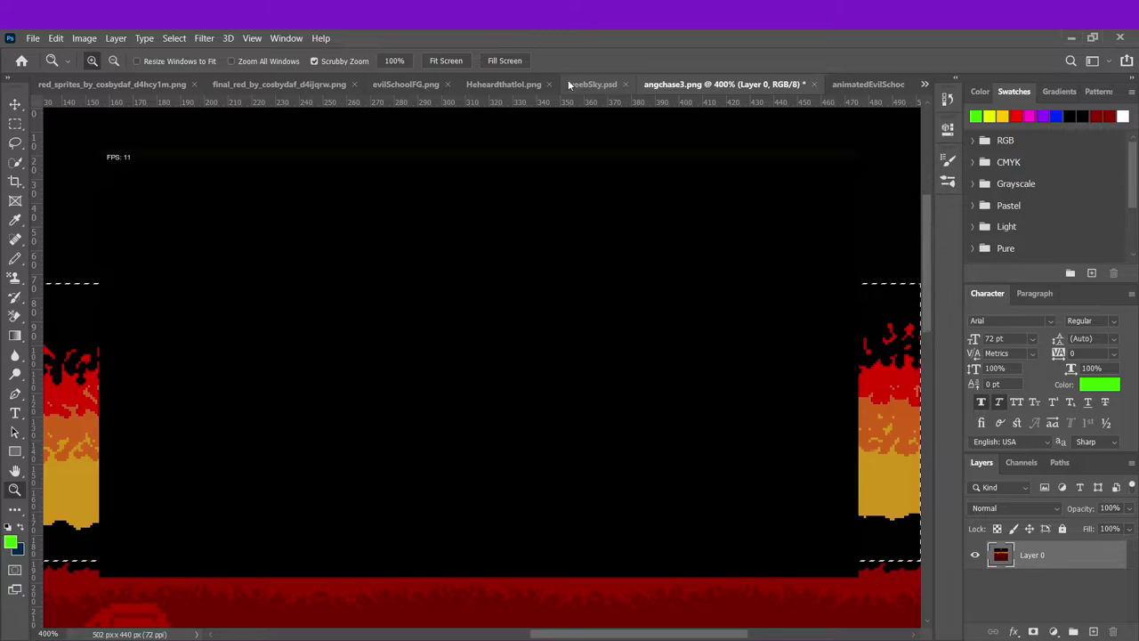
left_click(538, 85)
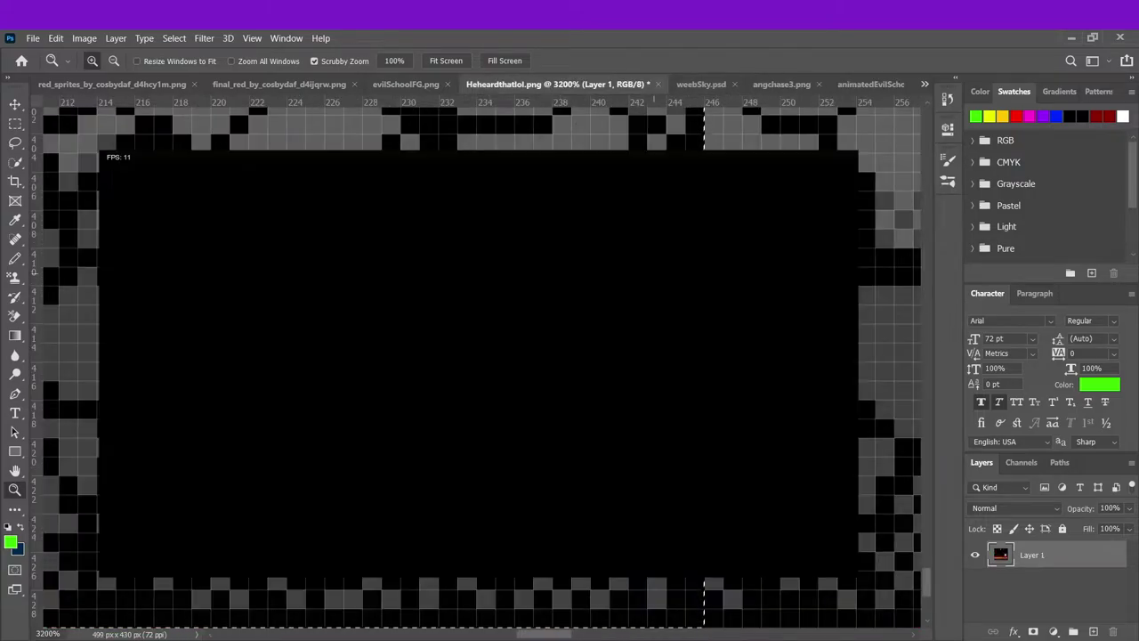
left_click(881, 84)
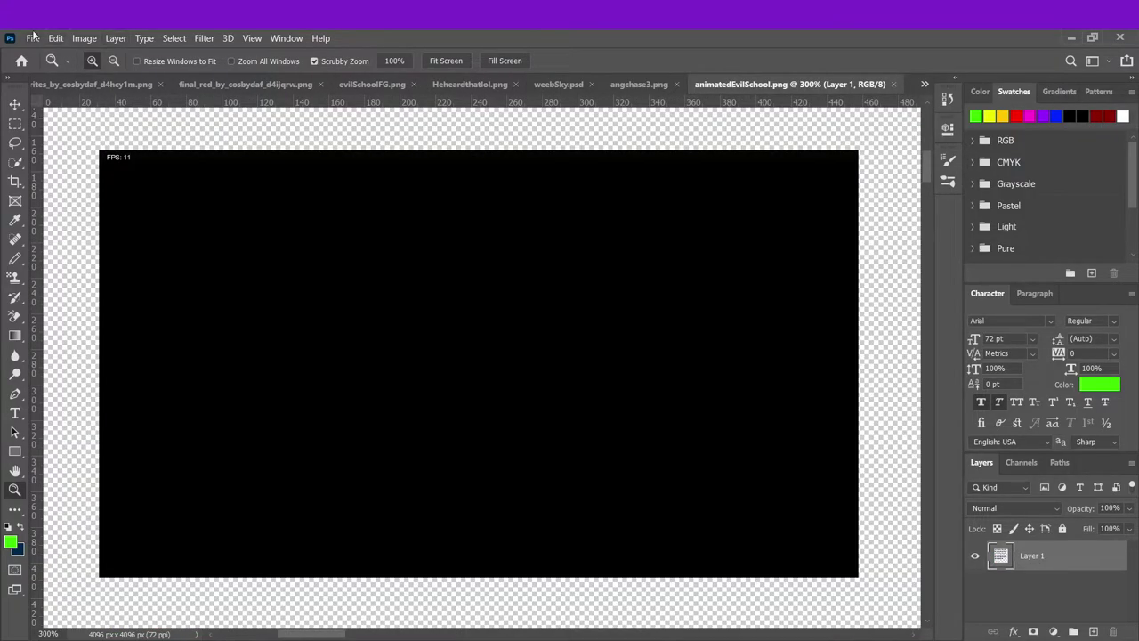
key("ctrl+shift+Tab")
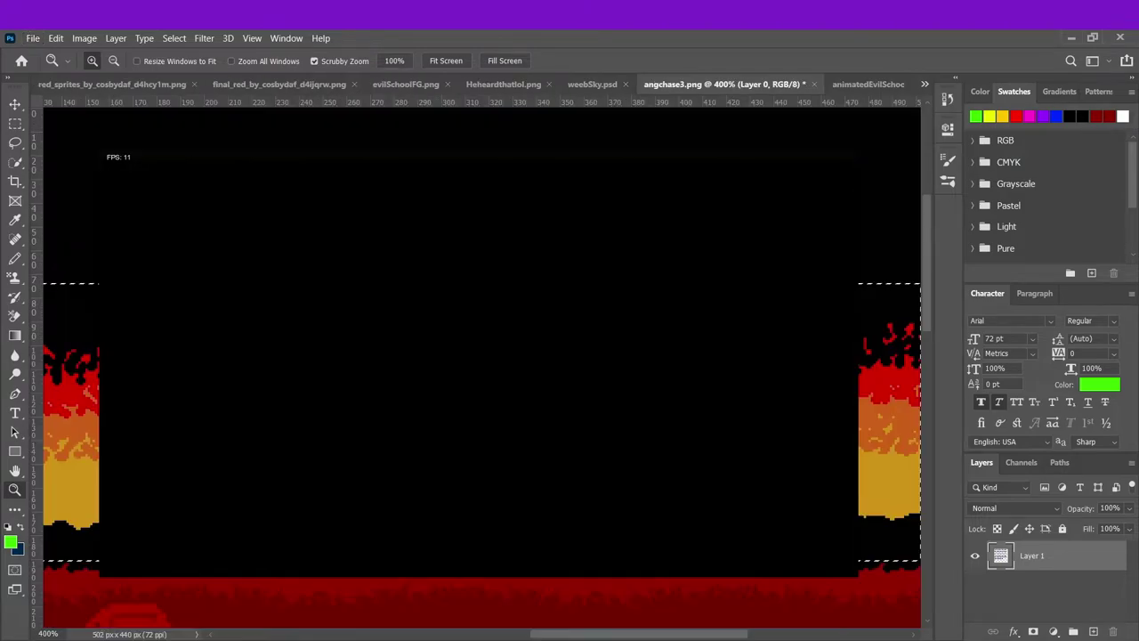
key("ctrl+shift+Tab")
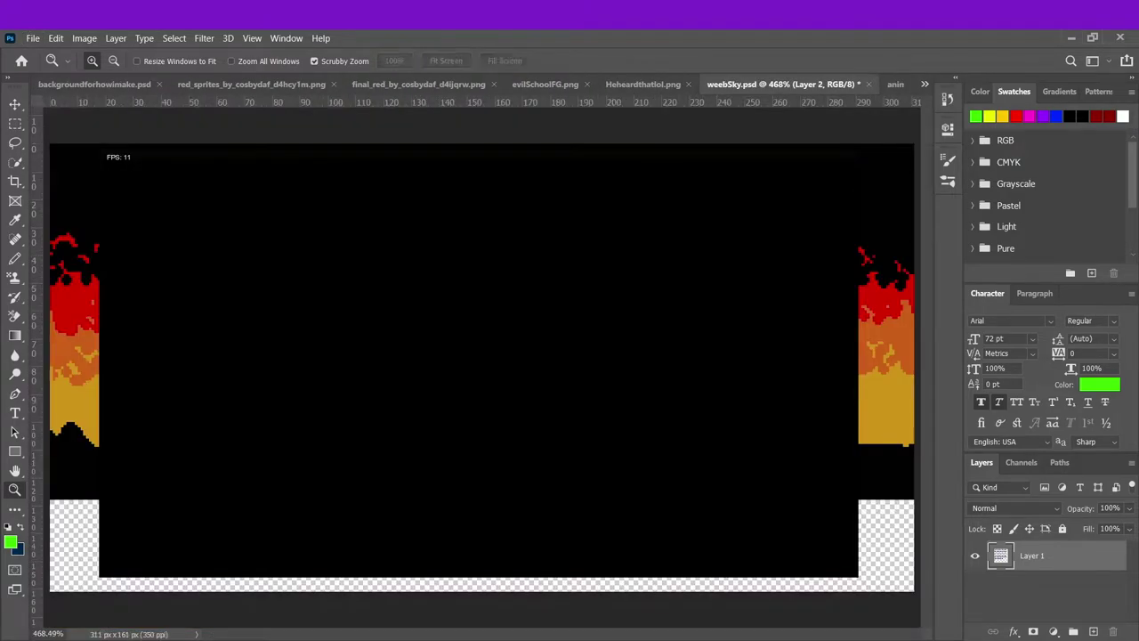
key("ctrl+shift+Tab")
key("ctrl+shift+Tab")
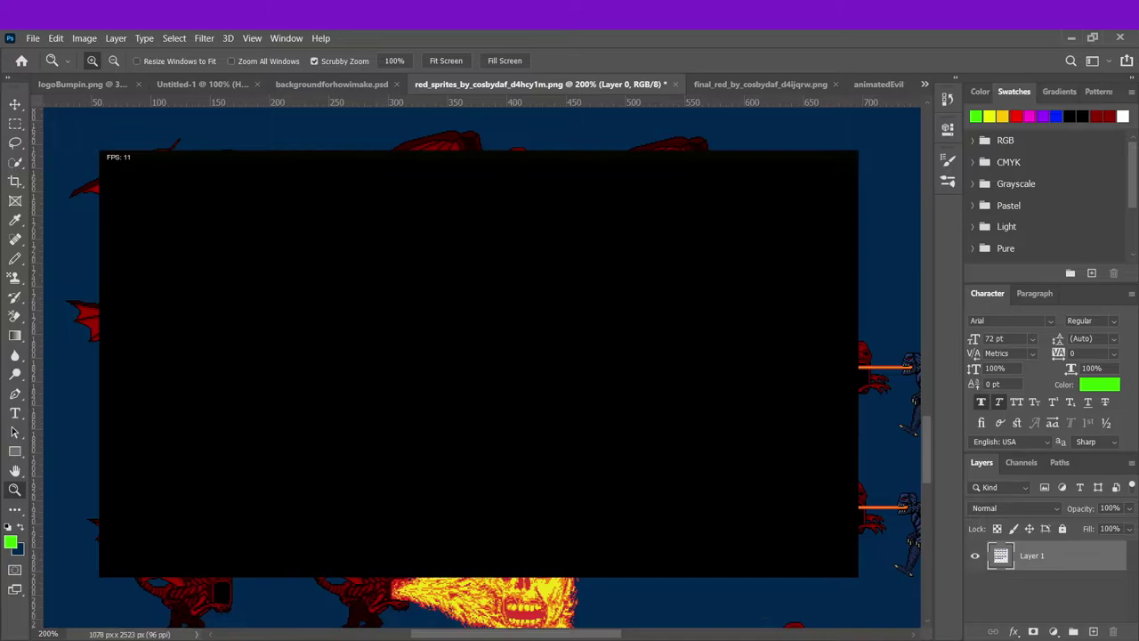
key("ctrl+shift+Tab")
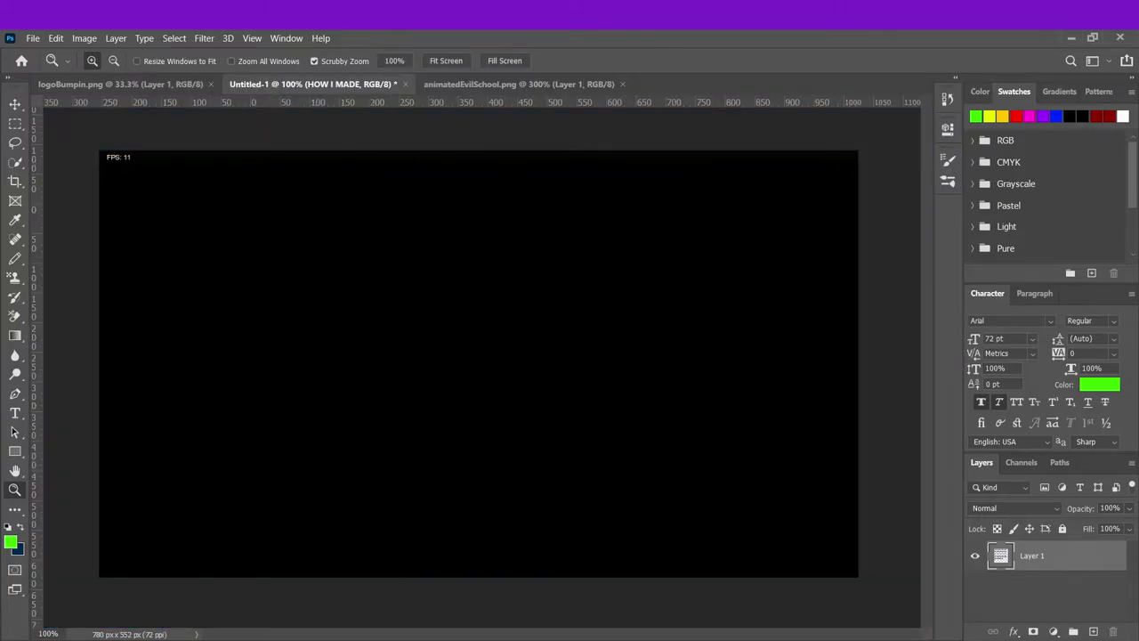
key("ctrl+w")
key("ctrl+w")
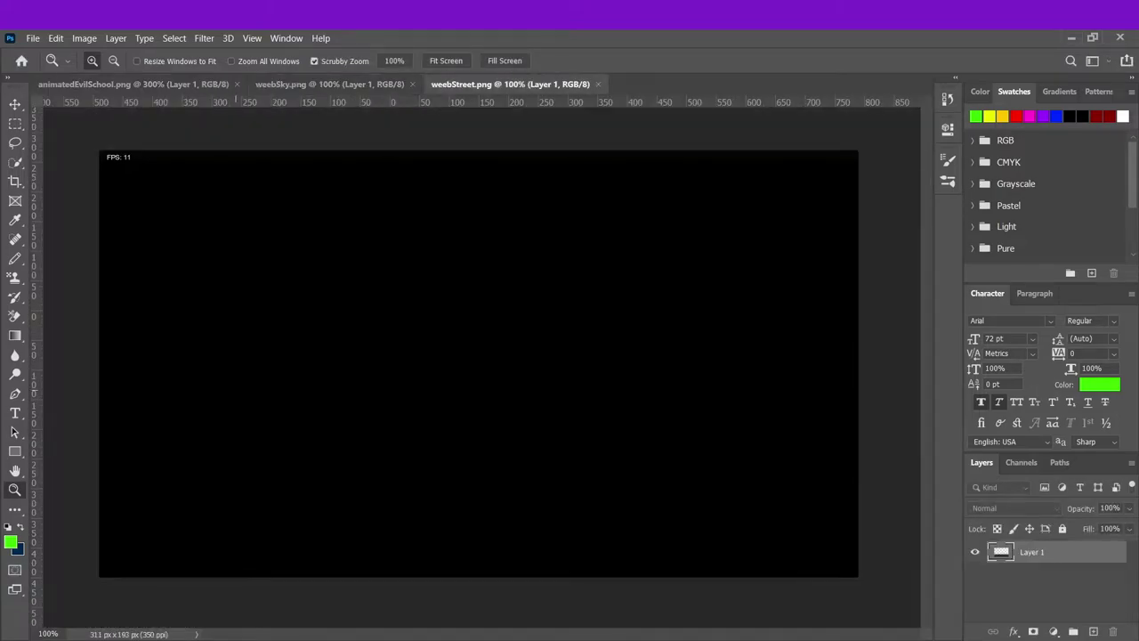
- Paste the copied weebStreet.png image into animatedEvilSchool.png as a new layer and move it to X 257.50 px, Y 293 px
left_click(177, 93)
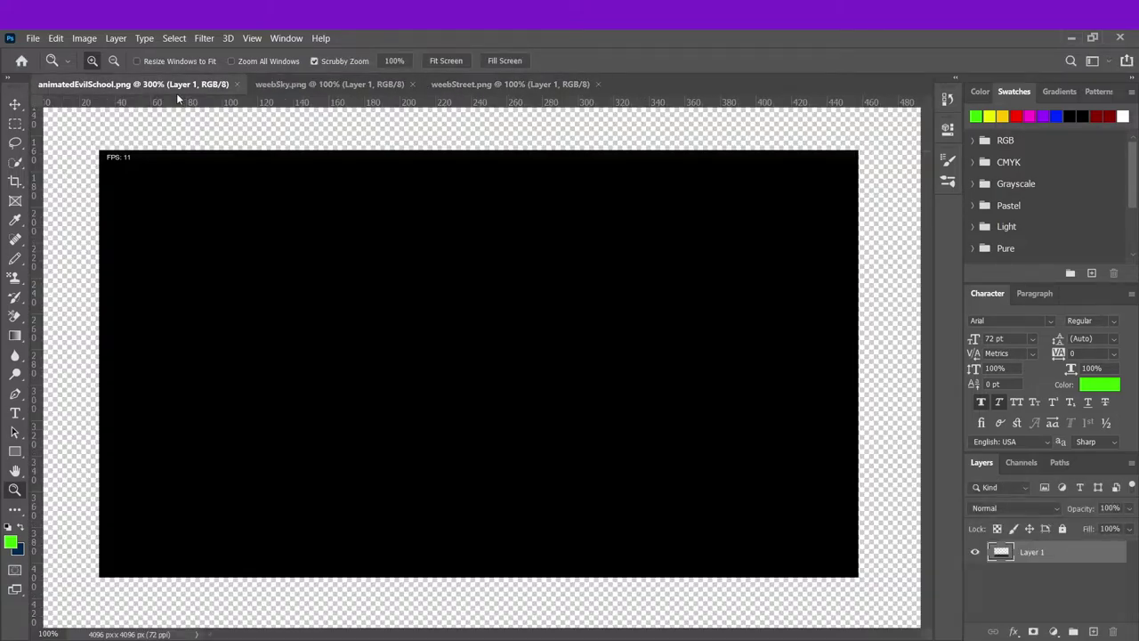
key("ctrl+r")
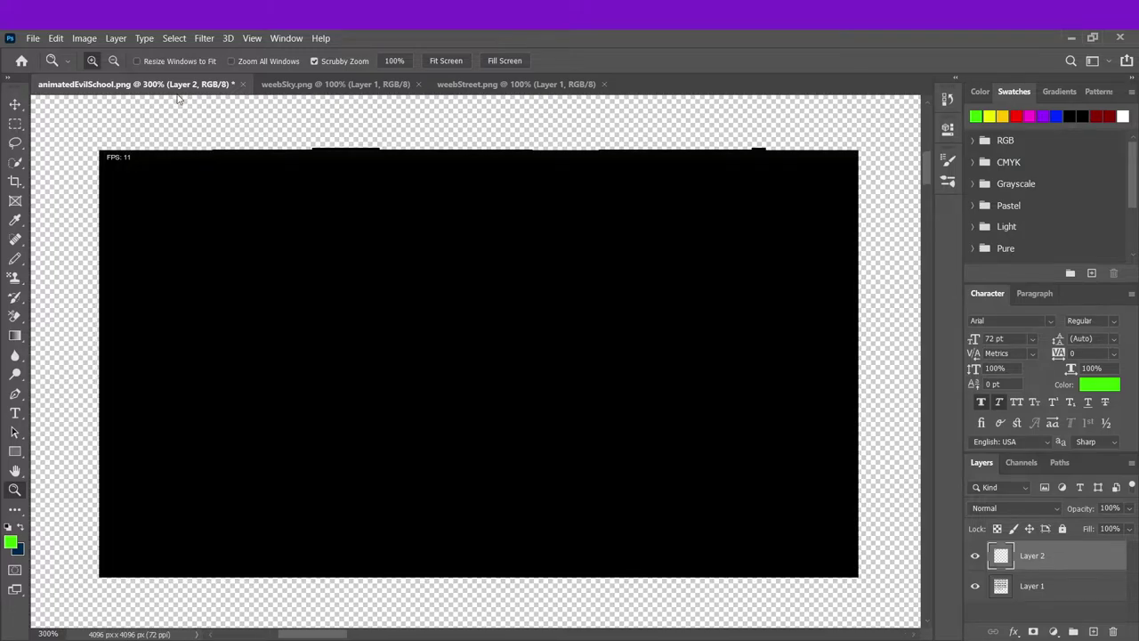
key("ctrl+t")
key("Right")
key("Right")
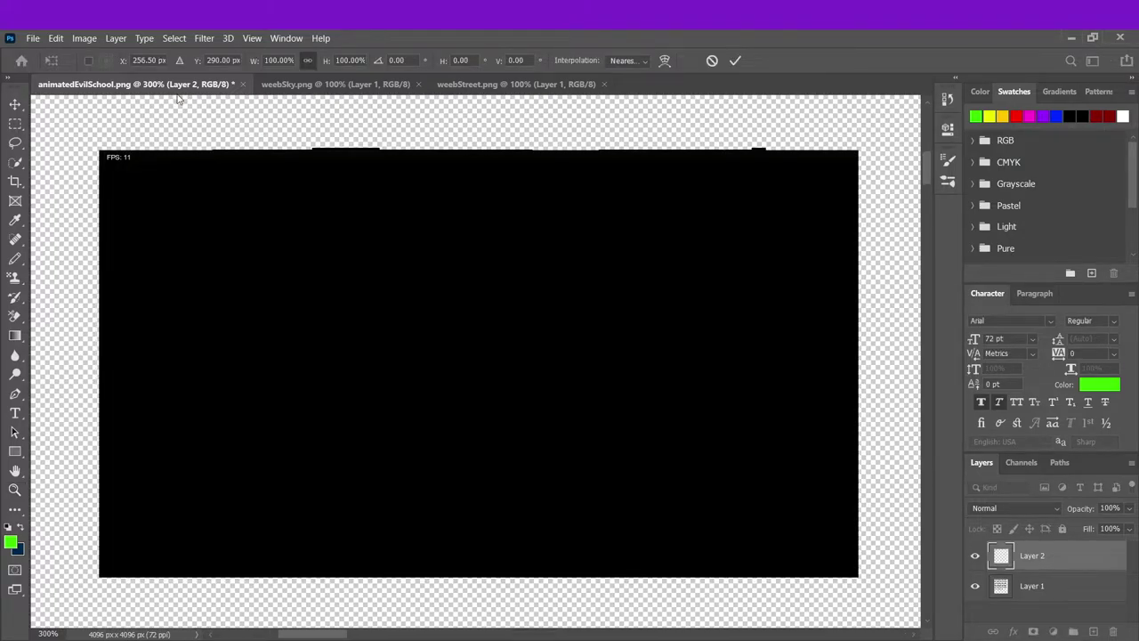
key("Down")
key("Down")
key("Down")
key("Down")
key("Down")
key("Down")
key("Down")
key("Down")
key("Down")
key("Down")
key("Down")
key("Down")
key("Down")
- Paste the weebSky.png image into animatedEvilSchool.png directly above Layer 1 and place it at X 257.50 px, Y 285 px
left_click(352, 83)
left_click(104, 85)
left_click(1059, 584)
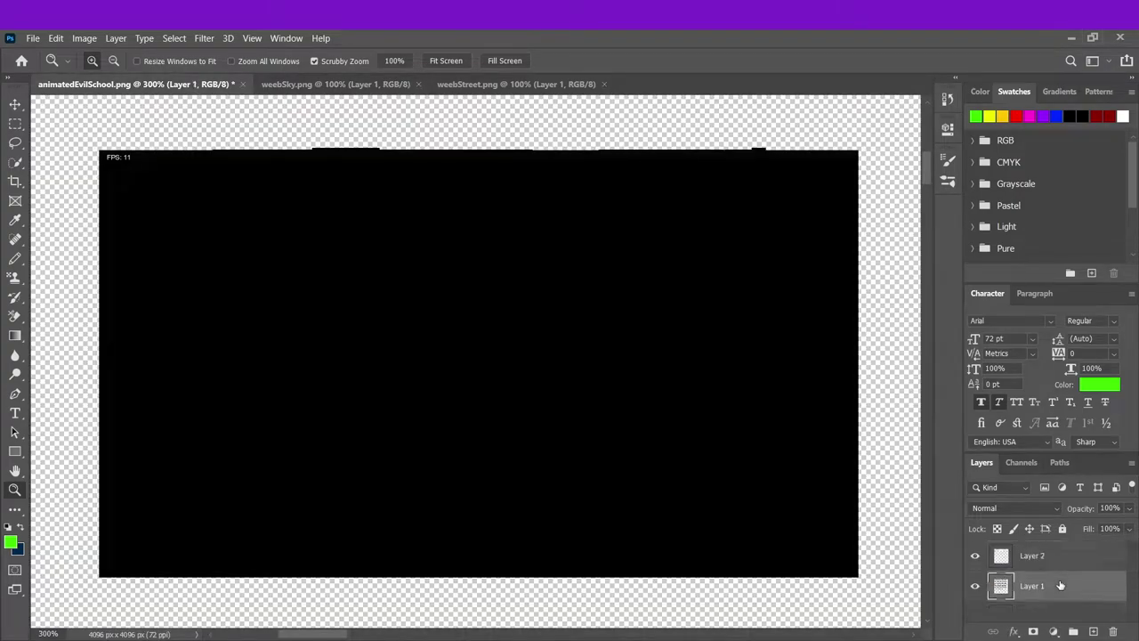
key("ctrl+v")
key("ctrl+t")
key("Right")
key("Up")
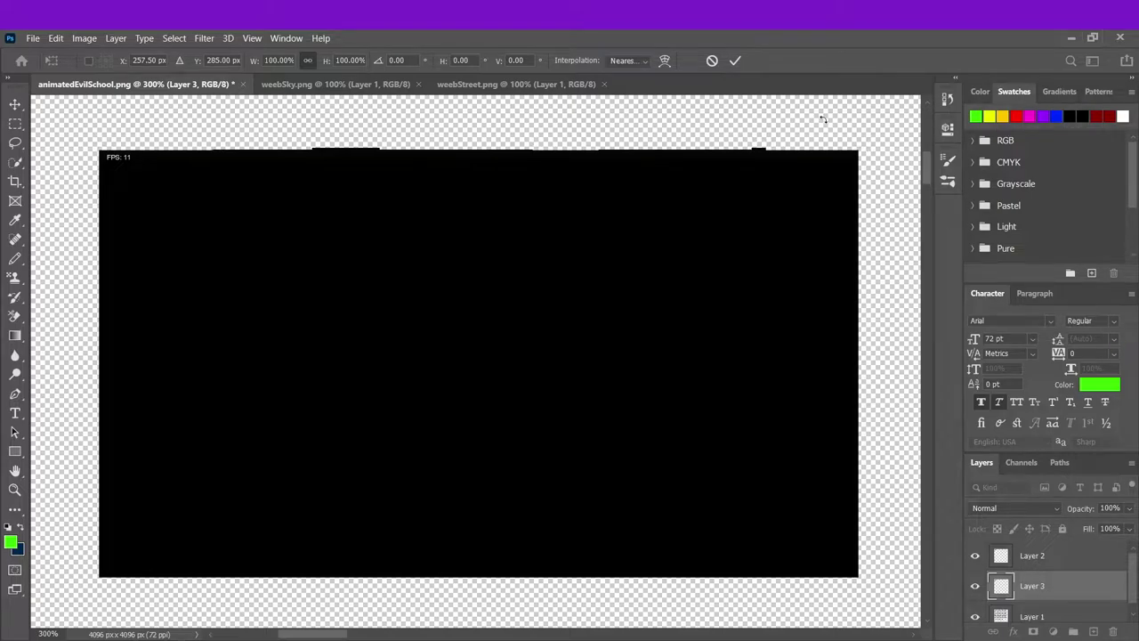
left_click(738, 60)
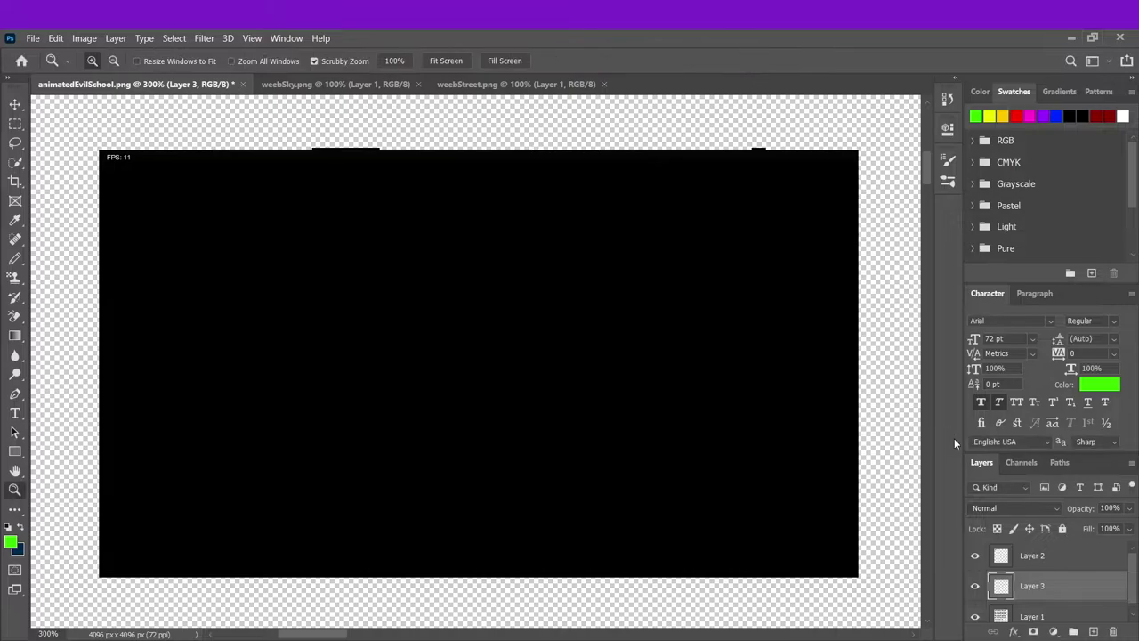
- Hide Layer 3 and move Layer 2, the street image, down to Y 332 px in animatedEvilSchool.png
left_click(1070, 568)
key("ctrl+t")
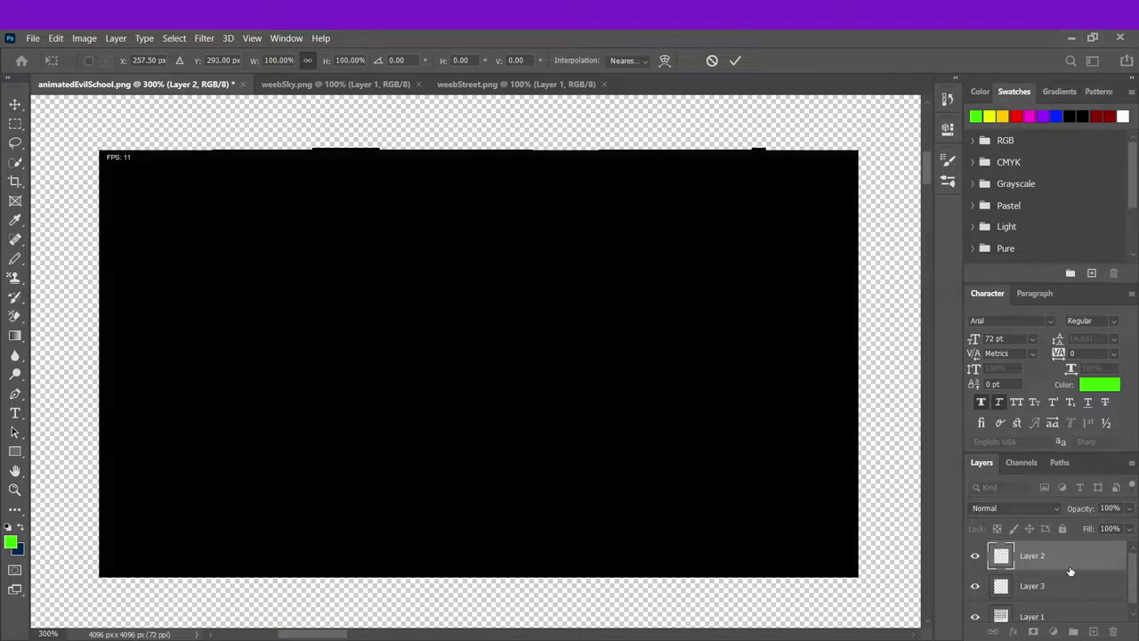
key("Down")
key("Down")
key("Down")
key("Down")
left_click(735, 61)
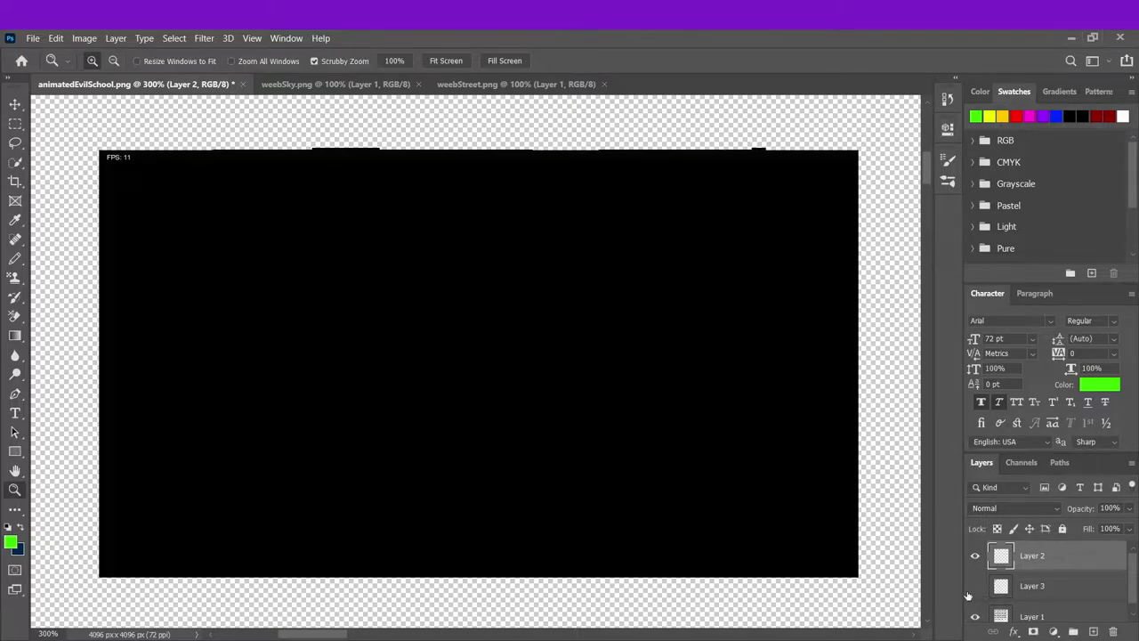
key("ctrl+t")
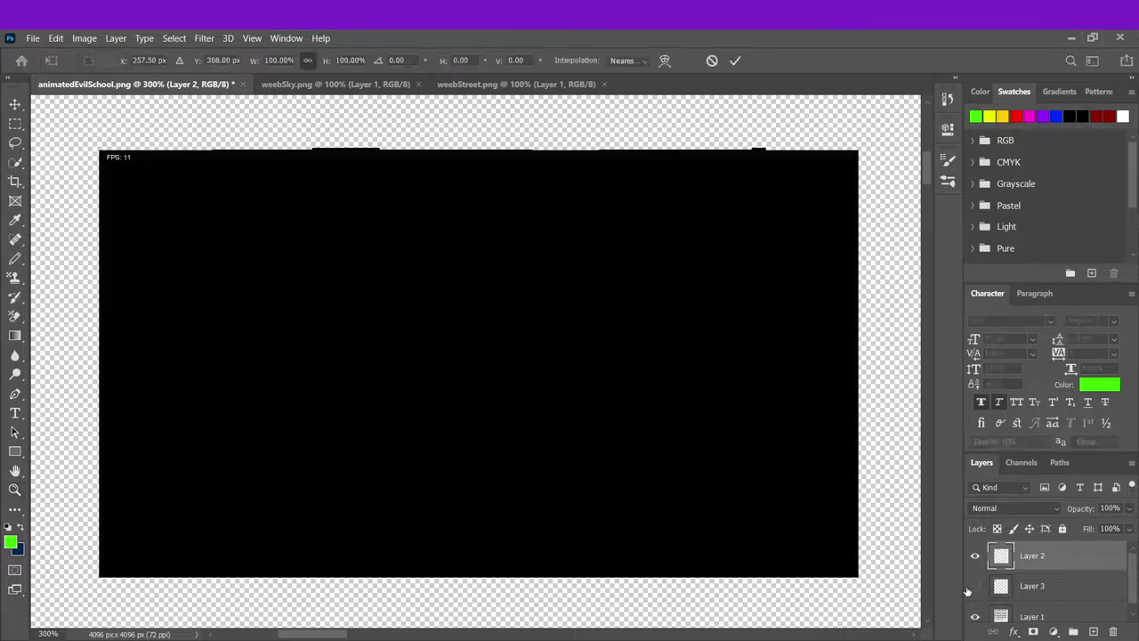
key("Down")
key("Down")
key("Down")
key("Down")
key("Down")
key("Down")
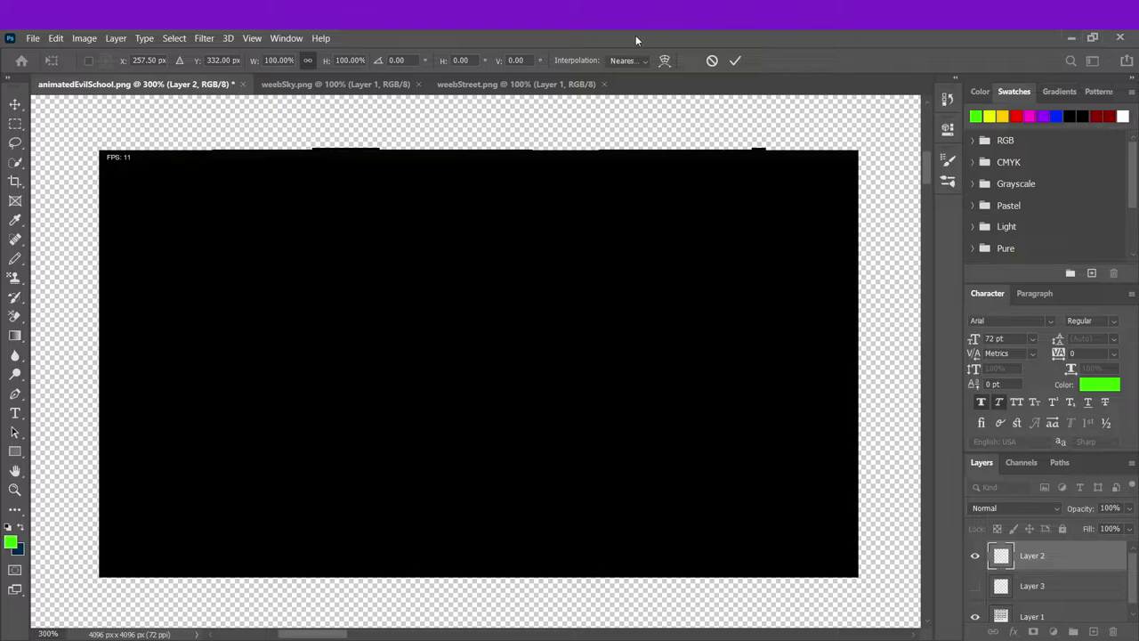
left_click(735, 61)
- Show Layer 3 again and move this sky layer up to Y 244 px, keeping X at 257.50 px
left_click(974, 586)
left_click(1038, 592)
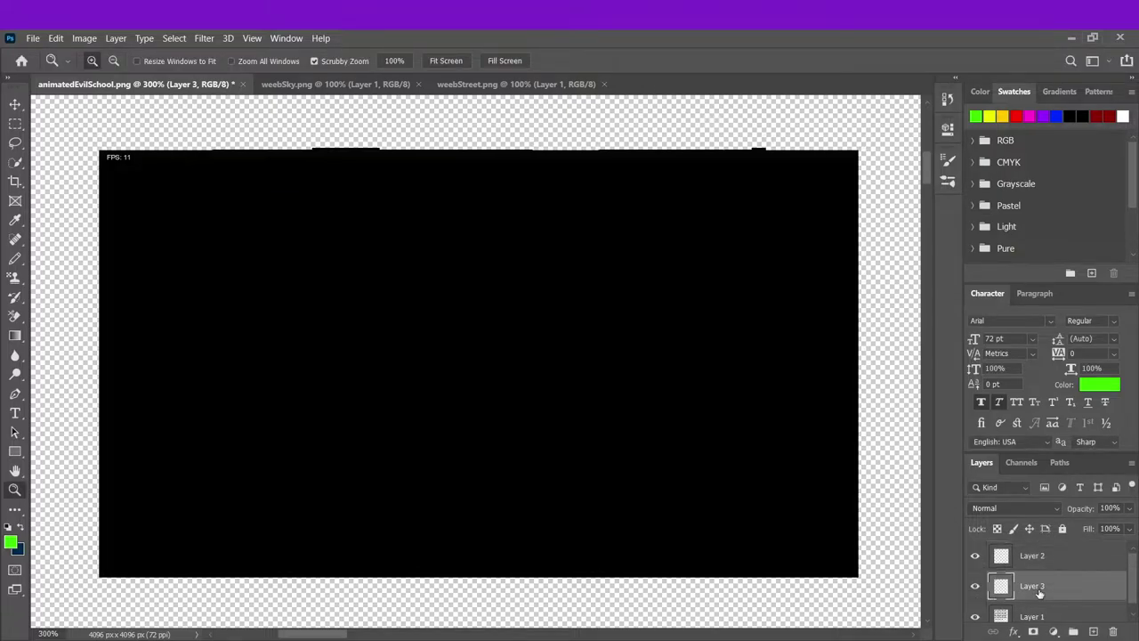
key("ctrl+t")
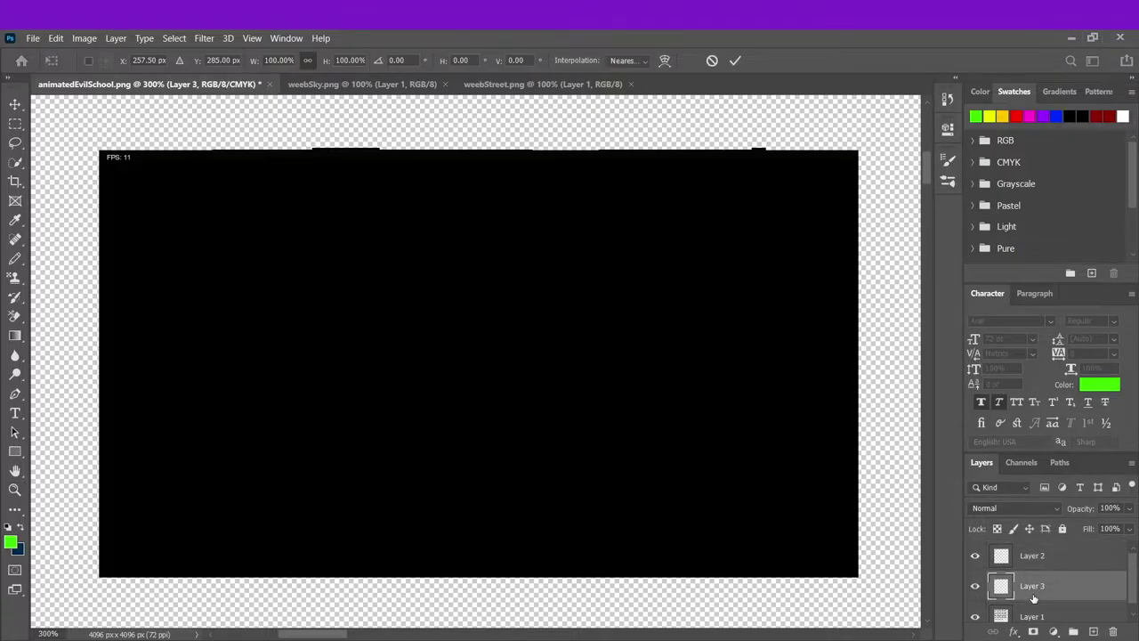
key("Up")
key("Up")
key("Up")
key("Up")
key("Up")
key("Up")
key("Up")
key("shift+Up")
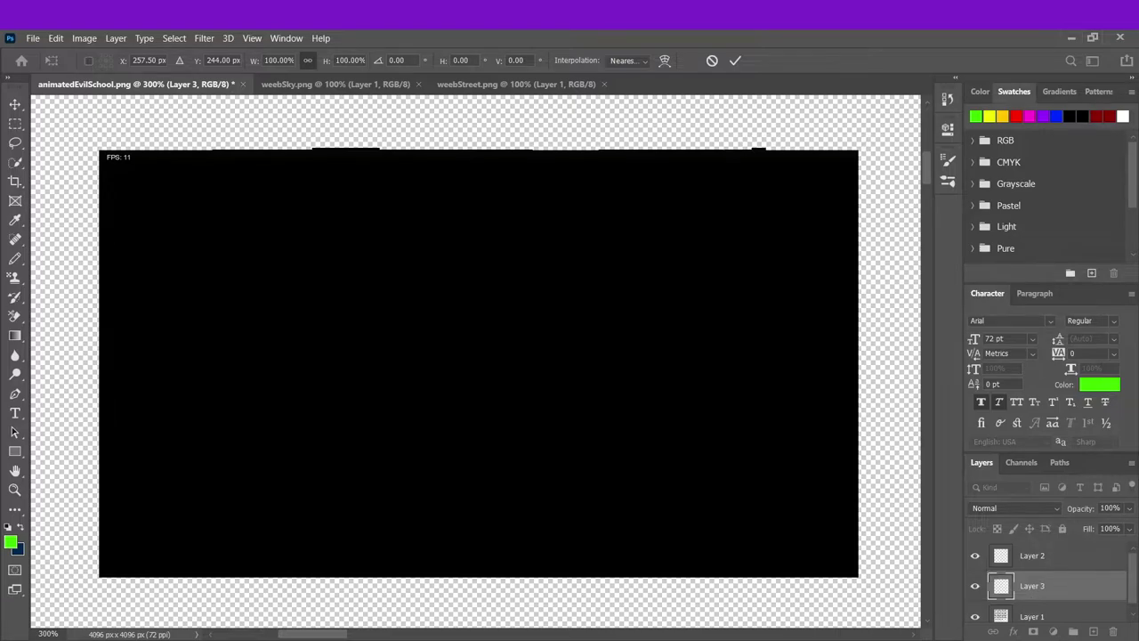
left_click(734, 63)
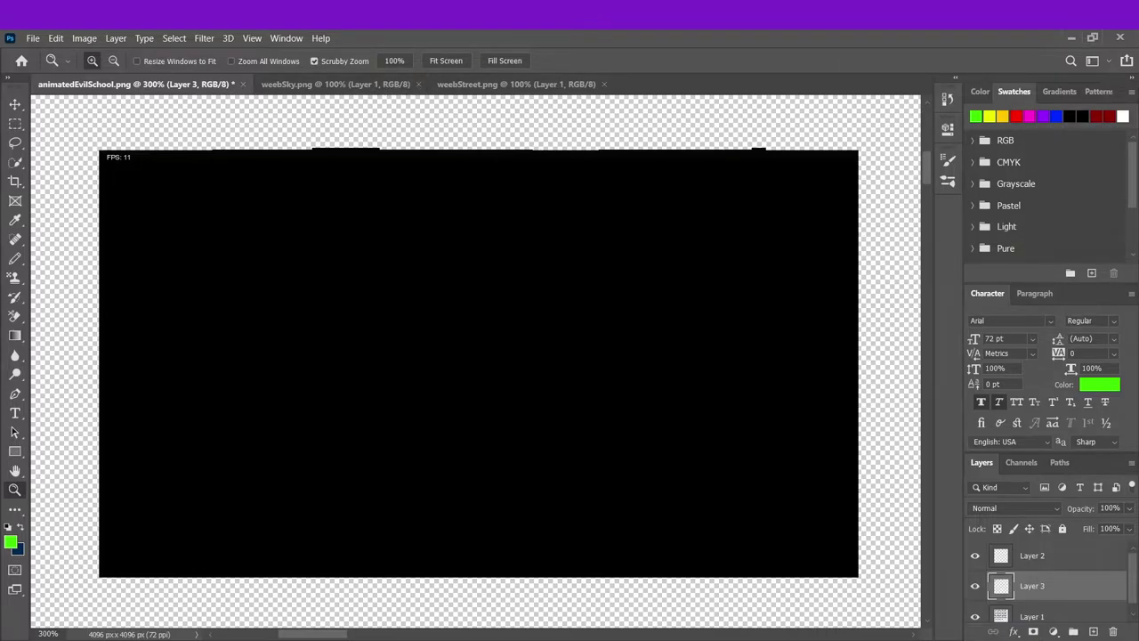
- Unlock the angchase3.png background layer and paste its artwork into animatedEvilSchool.png as a new layer directly above Layer 3
left_click(15, 123)
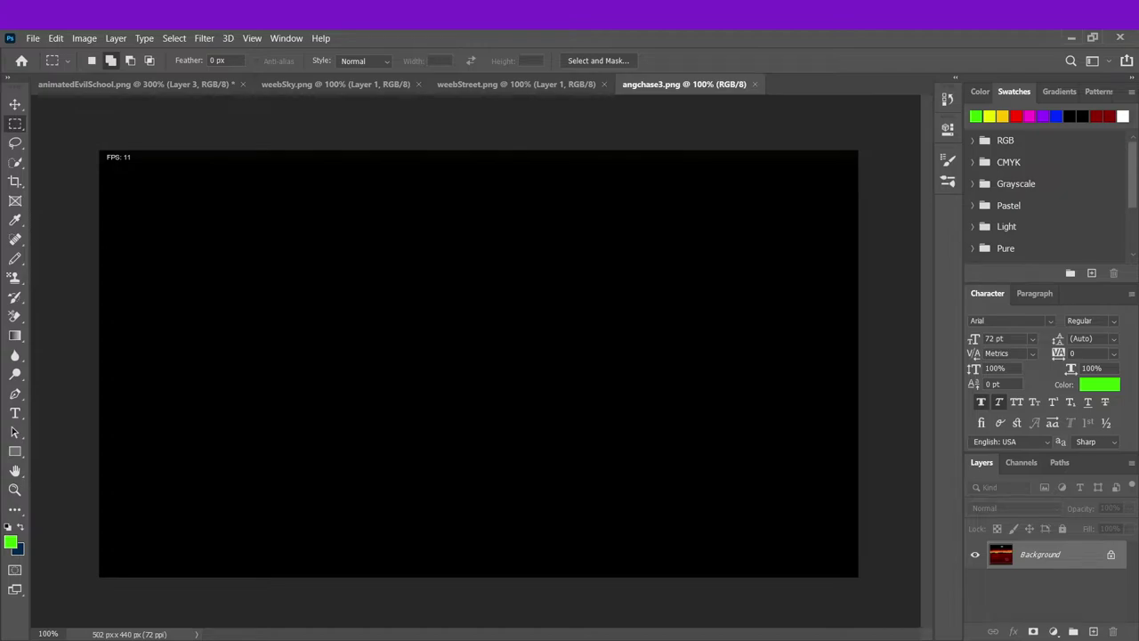
left_click(1110, 554)
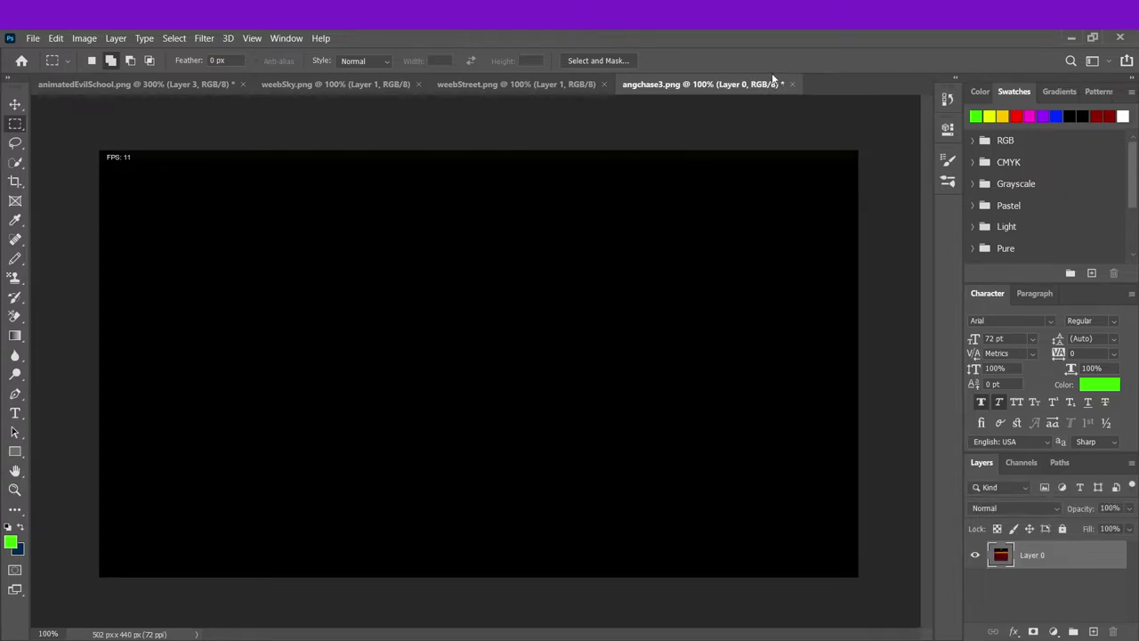
key("ctrl+w")
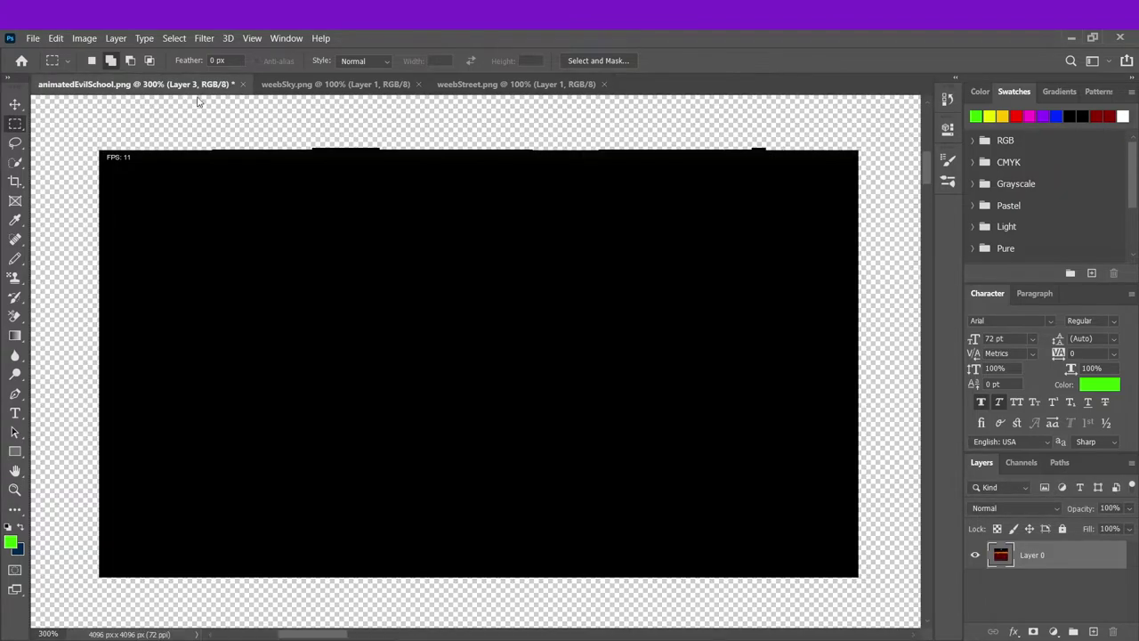
key("ctrl+v")
- Nudge Layer 4, the pasted angchase3 artwork, upward and slightly to the right, and hide it
key("ctrl+t")
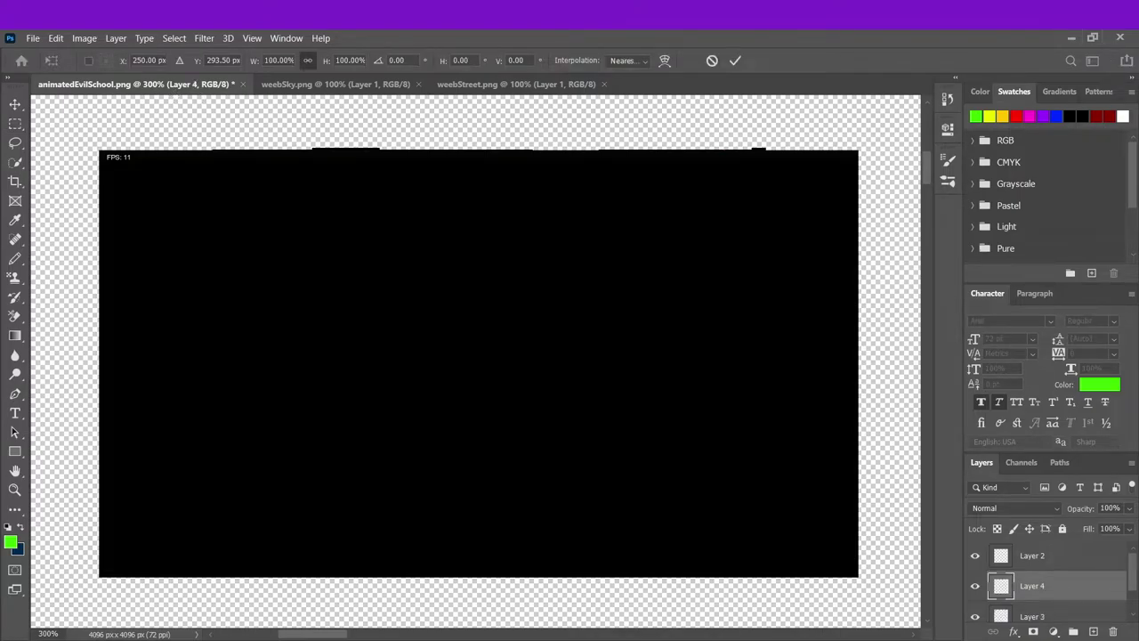
key("Up")
key("Up")
key("Up")
key("Up")
key("Up")
key("Up")
key("Up")
key("Up")
key("Up")
key("Up")
key("Up")
key("Up")
key("Up")
key("Up")
key("Up")
key("Up")
key("Up")
key("Up")
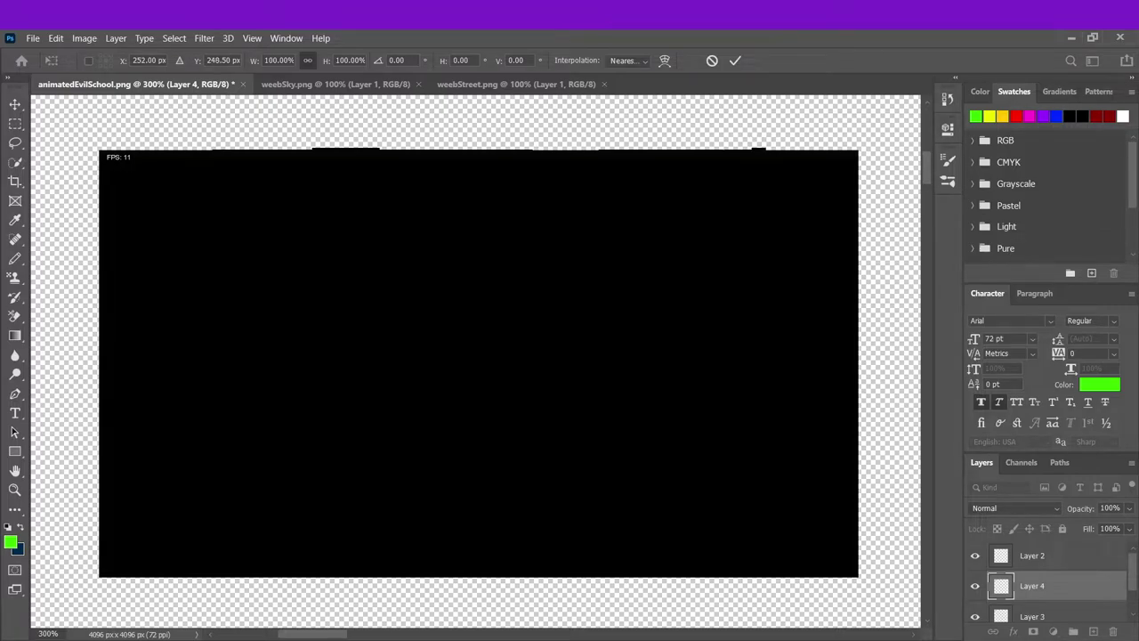
key("Up")
key("Up")
key("Up")
key("Up")
key("Up")
key("Up")
key("Up")
key("Up")
key("Up")
key("Up")
key("Up")
key("Up")
key("Up")
key("Right")
key("Up")
key("Up")
key("Up")
key("Up")
key("Up")
key("Up")
key("Up")
key("Up")
key("Up")
key("Up")
key("Up")
key("Up")
key("Up")
key("Up")
left_click(734, 60)
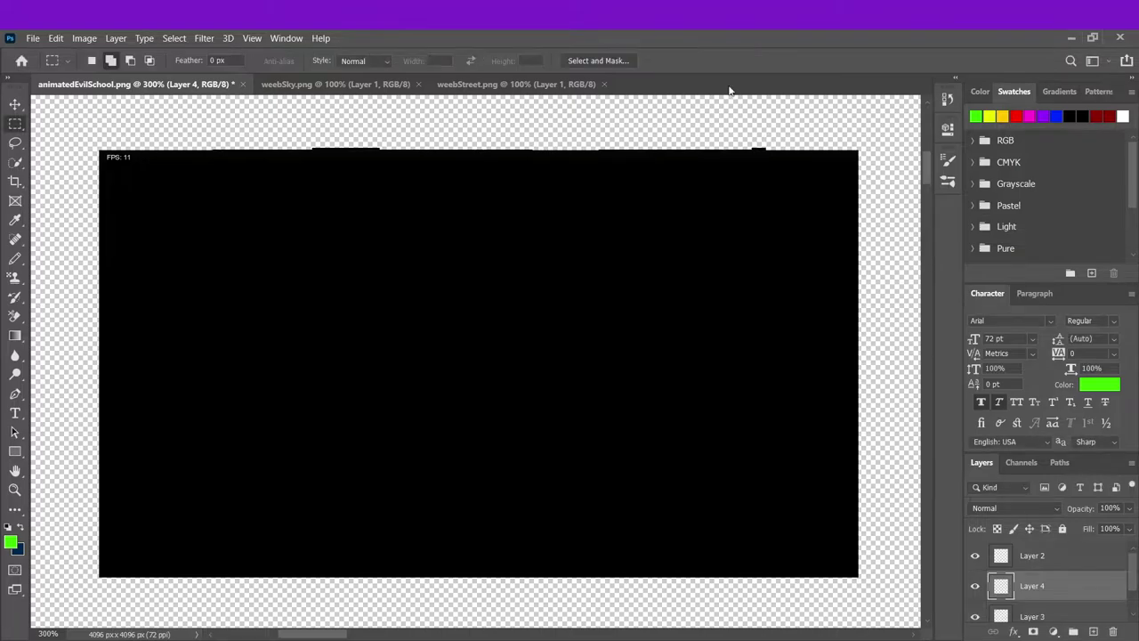
left_click(974, 585)
left_click(1045, 557)
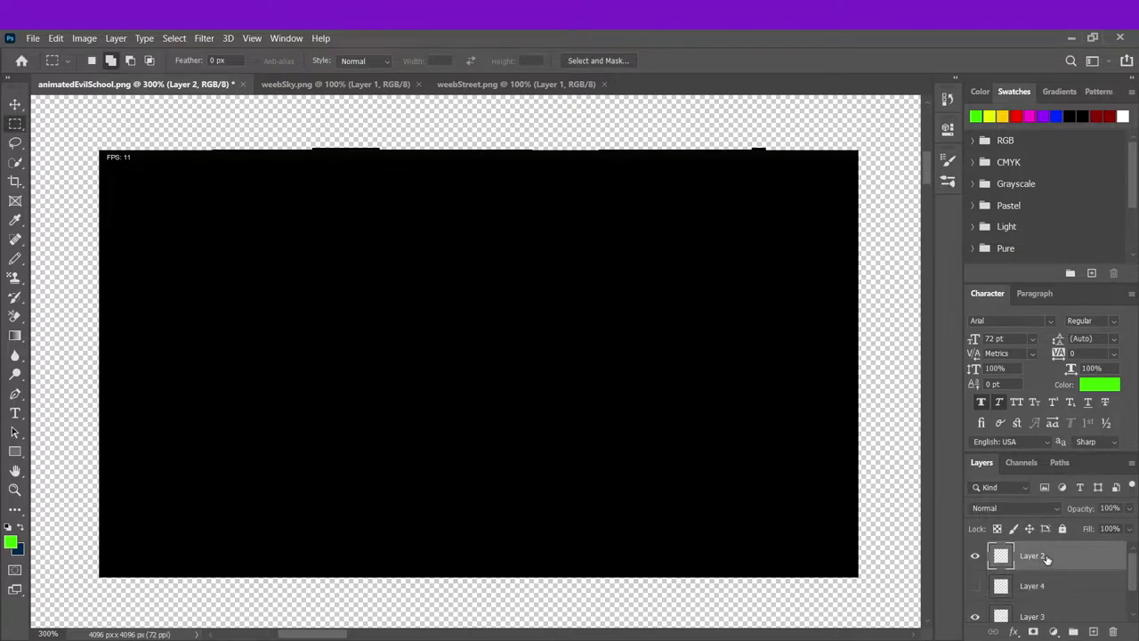
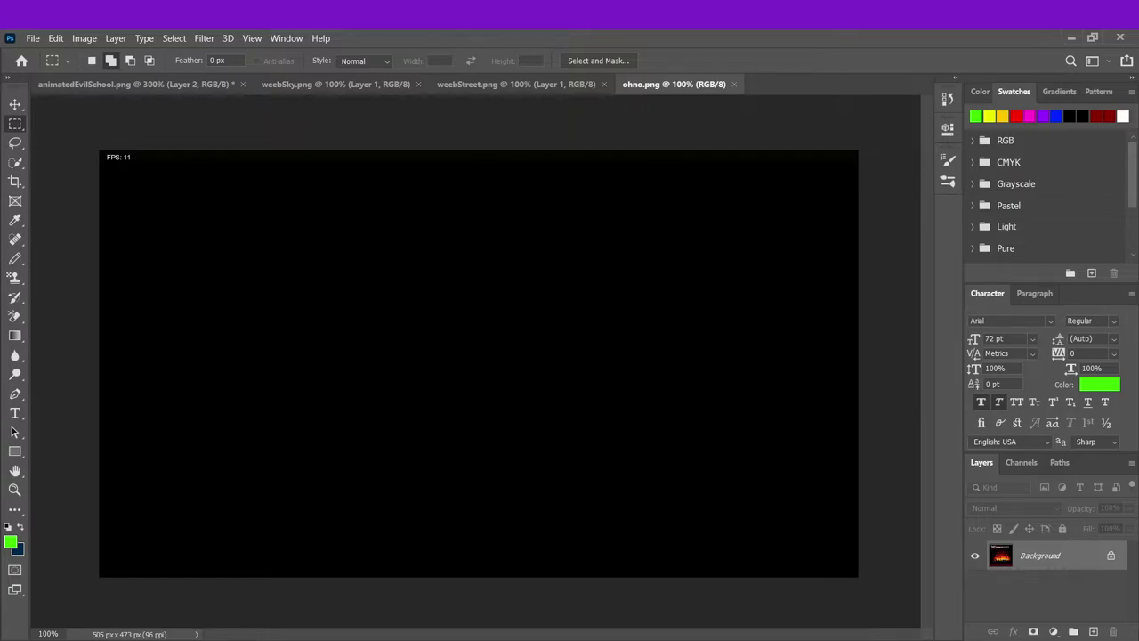
- Close the weebSky.png and weebStreet.png documents and return to animatedEvilSchool.png
left_click(493, 83)
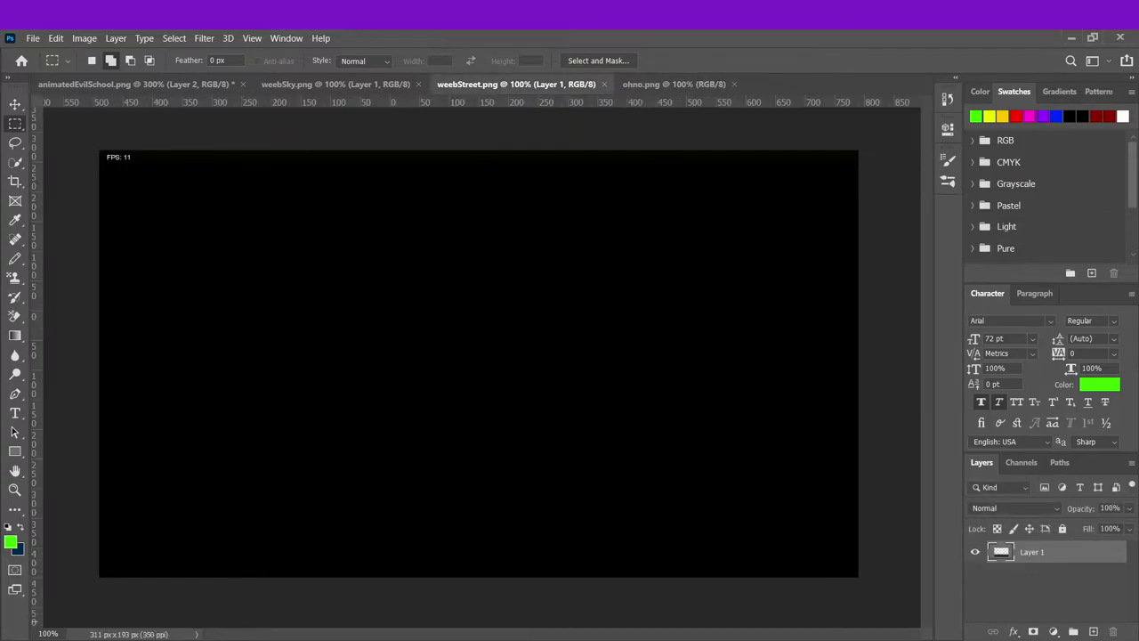
left_click(418, 84)
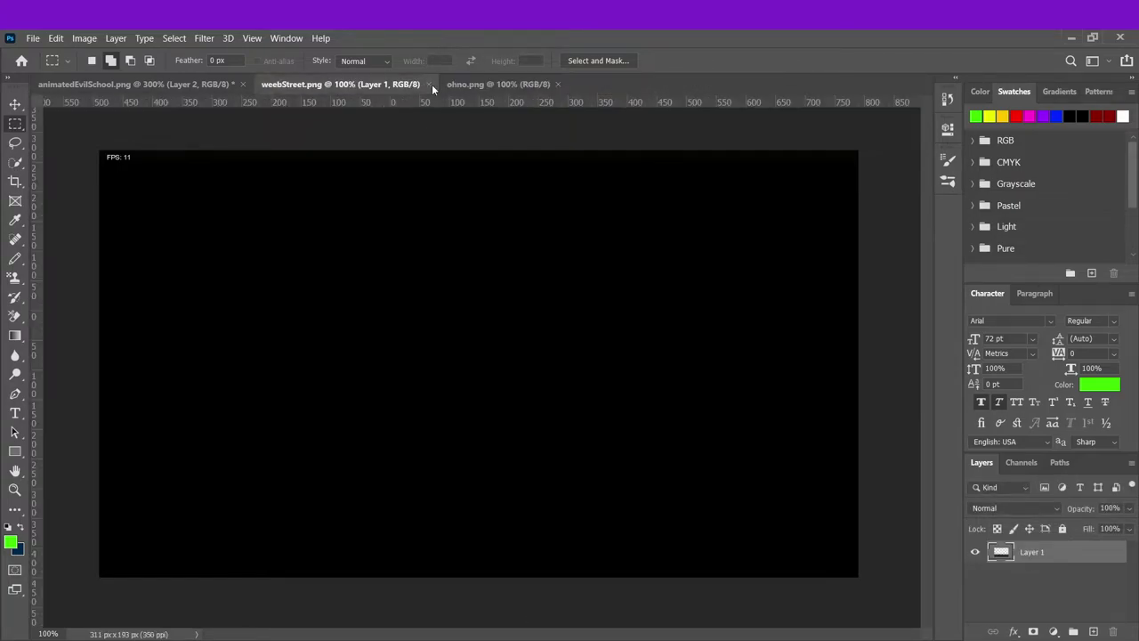
left_click(428, 84)
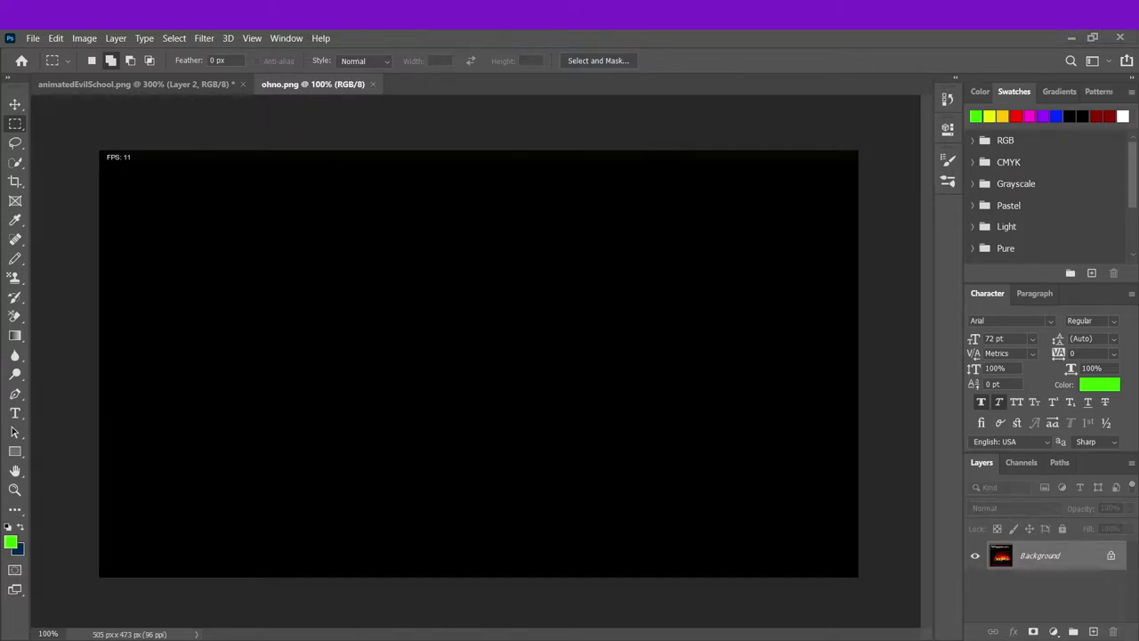
left_click(149, 84)
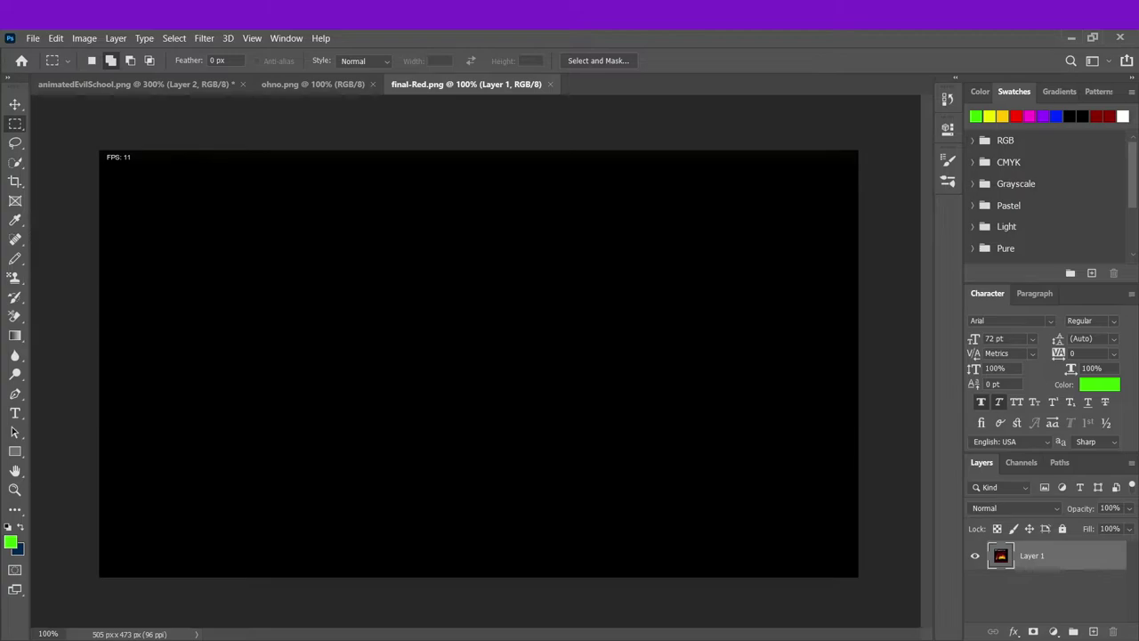
- Paste the final-Red.png artwork into animatedEvilSchool.png above Layer 2, scaled to 62.70% and placed at X 257.50 px, Y 180 px
left_click(141, 83)
key("ctrl+v")
key("ctrl+t")
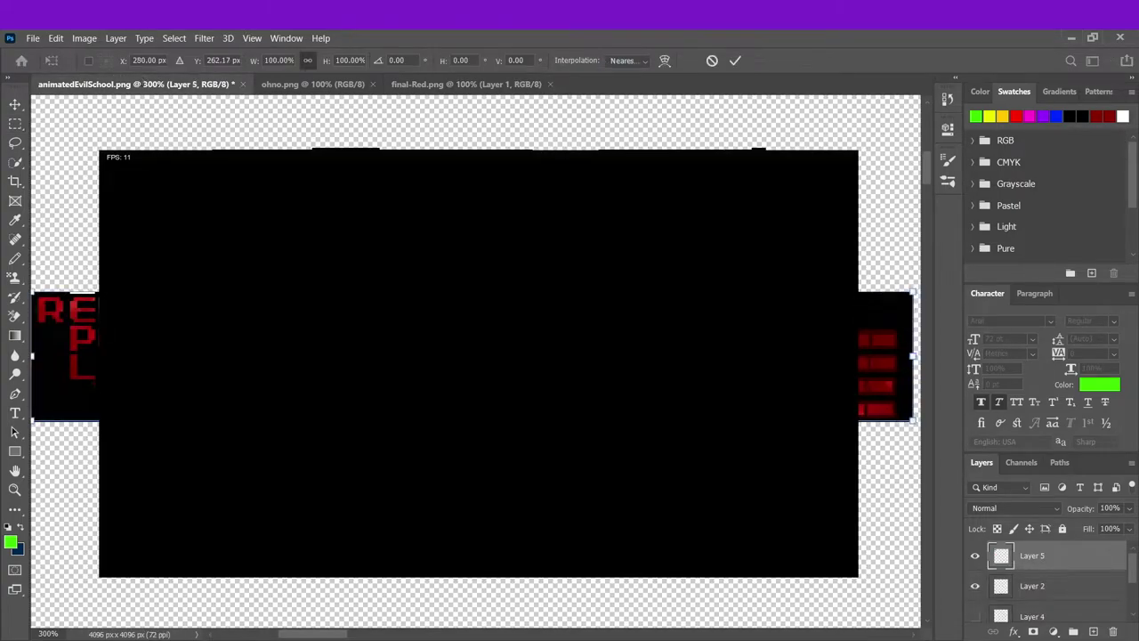
left_click_drag(881, 356, 921, 249)
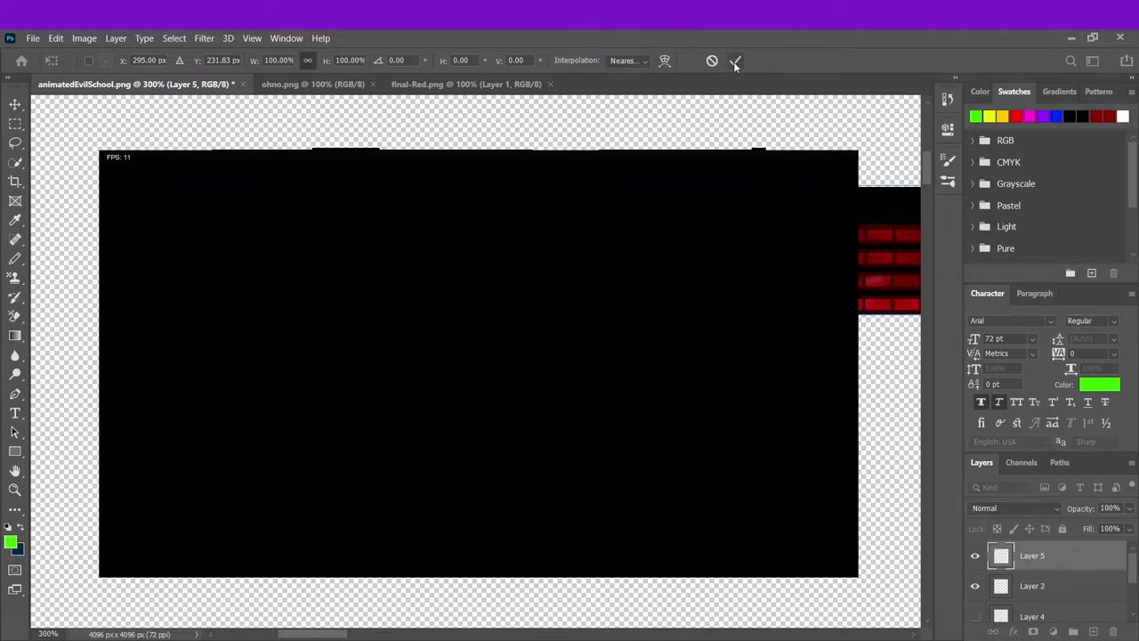
scroll(476, 360, "left", 5)
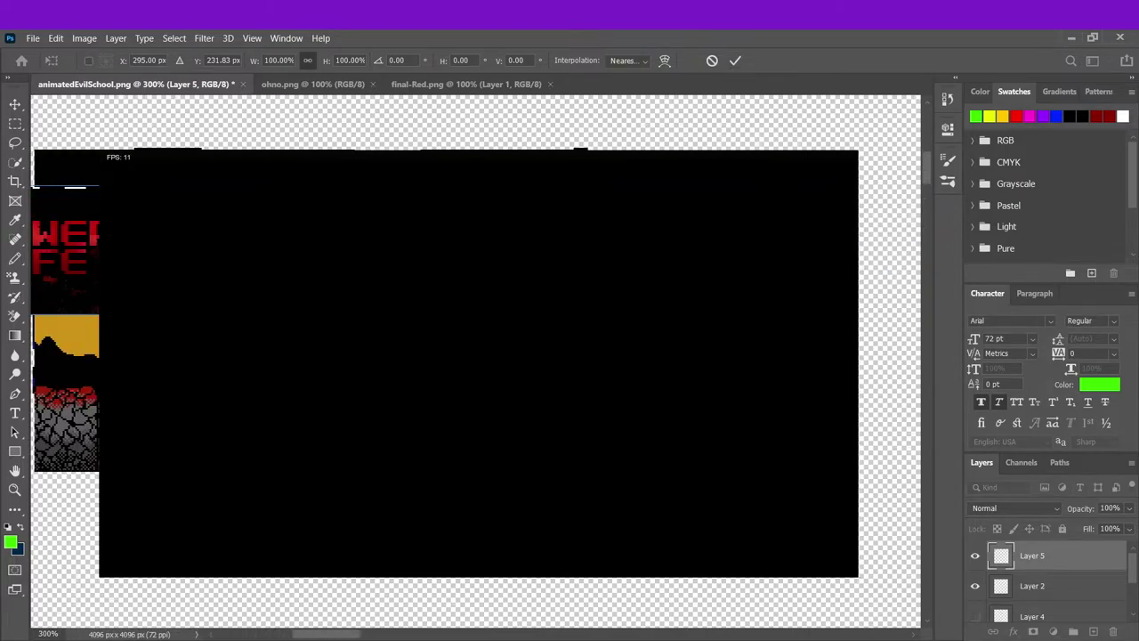
left_click_drag(573, 320, 394, 148)
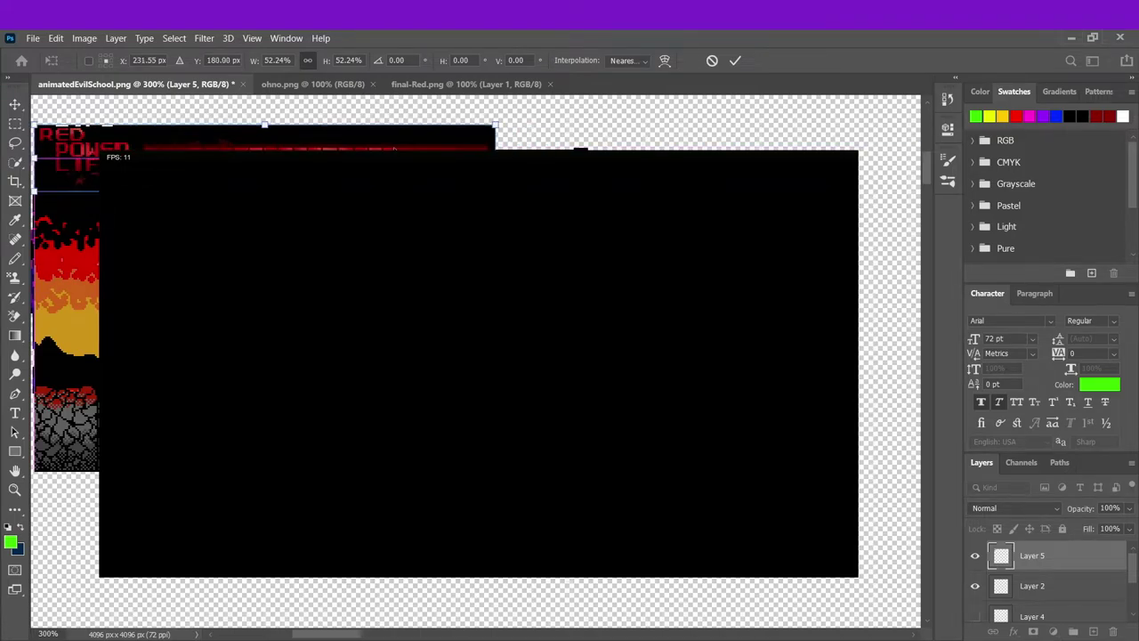
left_click_drag(494, 158, 588, 157)
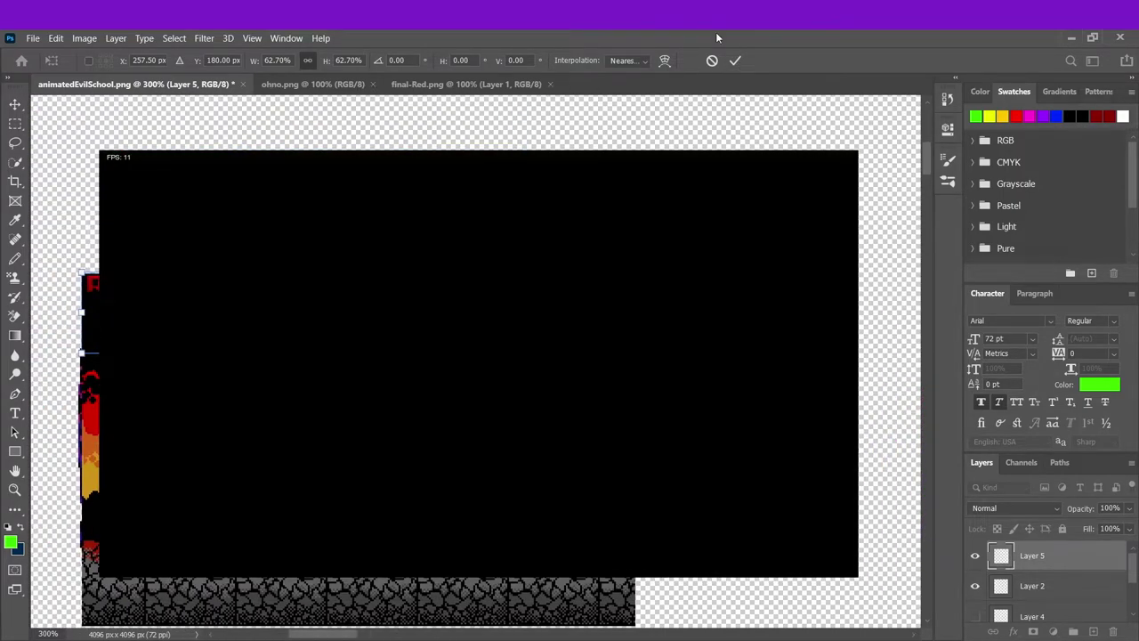
left_click(735, 60)
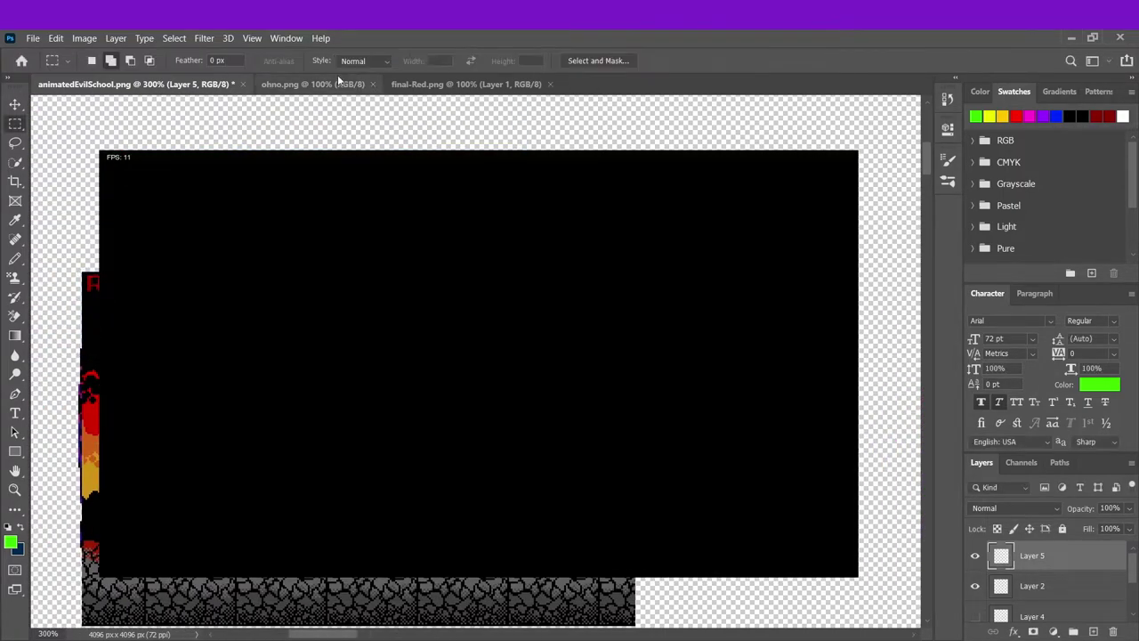
- Select the full-width strip of dark red ground along the lower edge of ohno.png and copy it
left_click(336, 83)
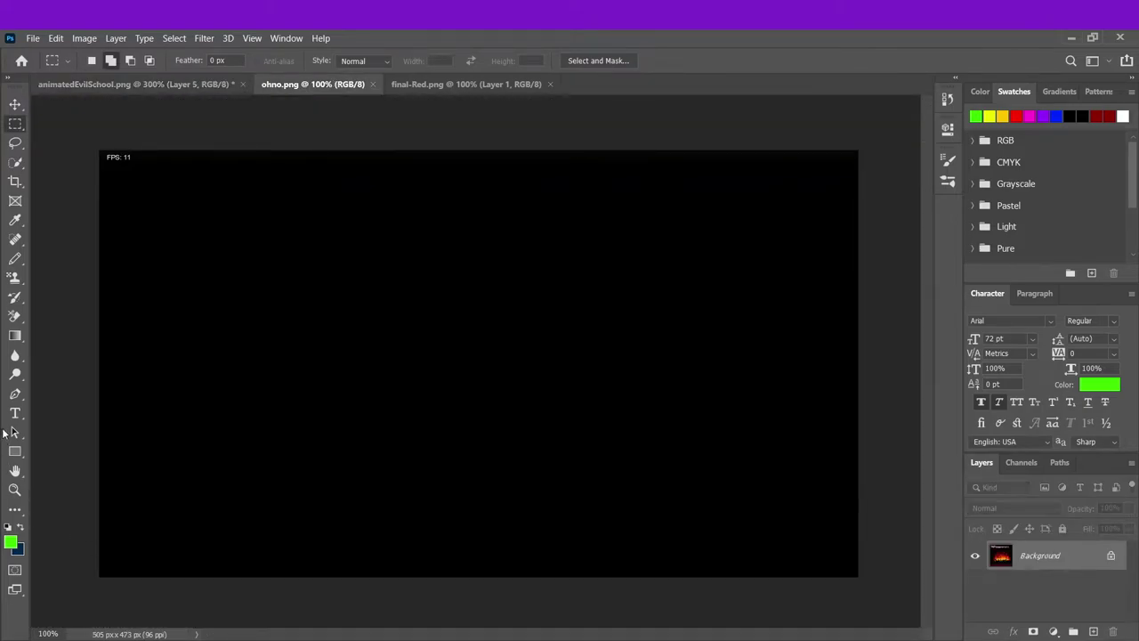
left_click(14, 489)
double_click(276, 124)
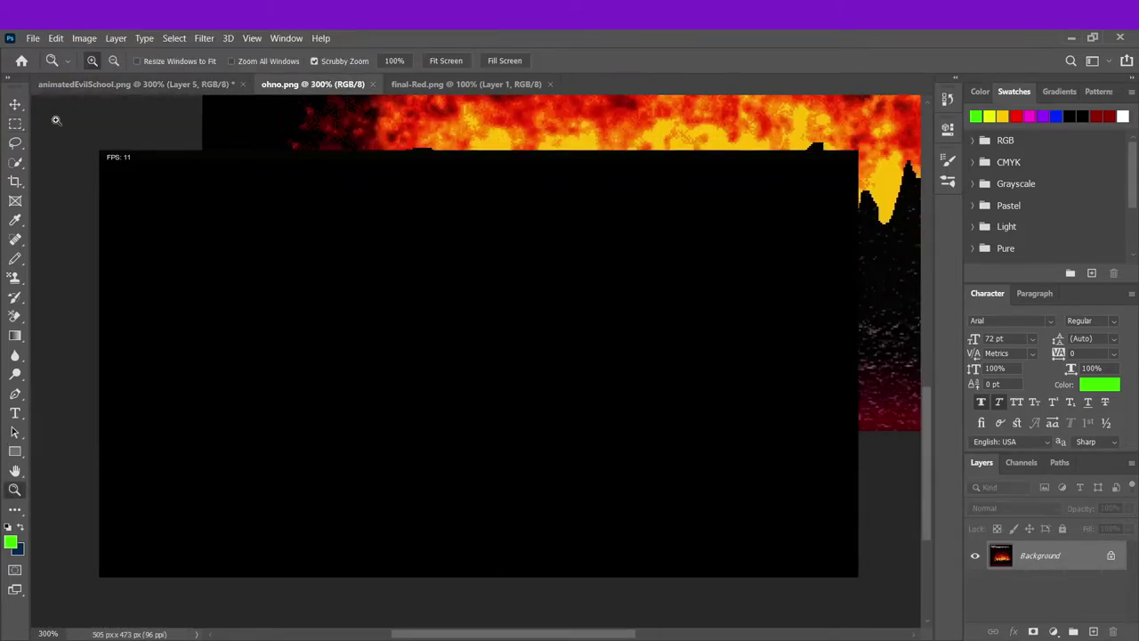
left_click(14, 123)
scroll(883, 370, "right", 5)
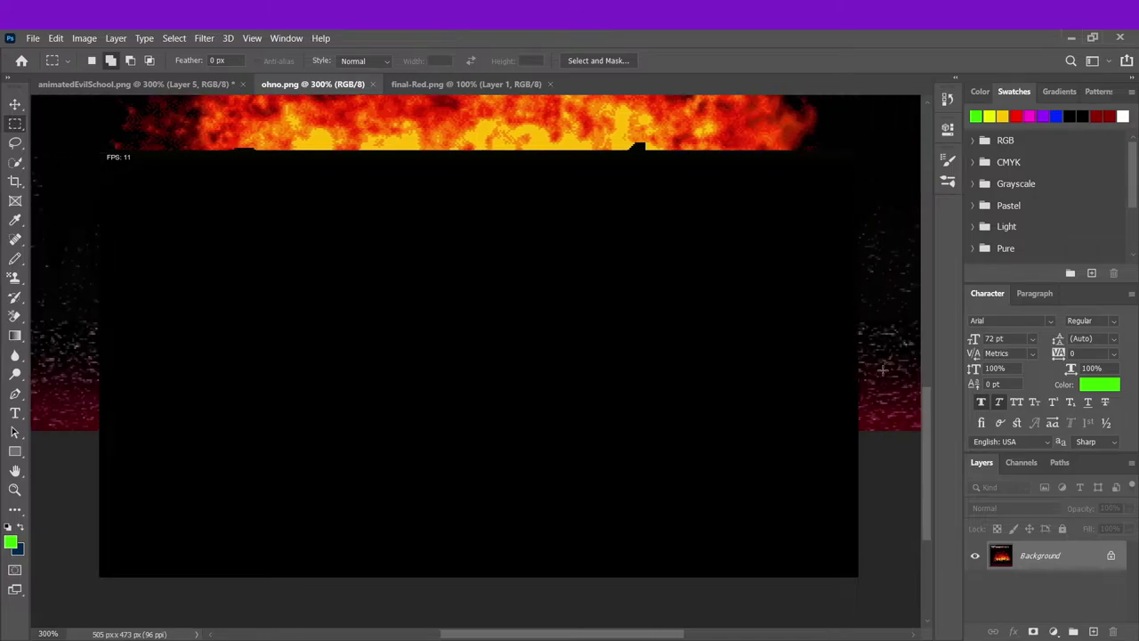
scroll(882, 370, "right", 3)
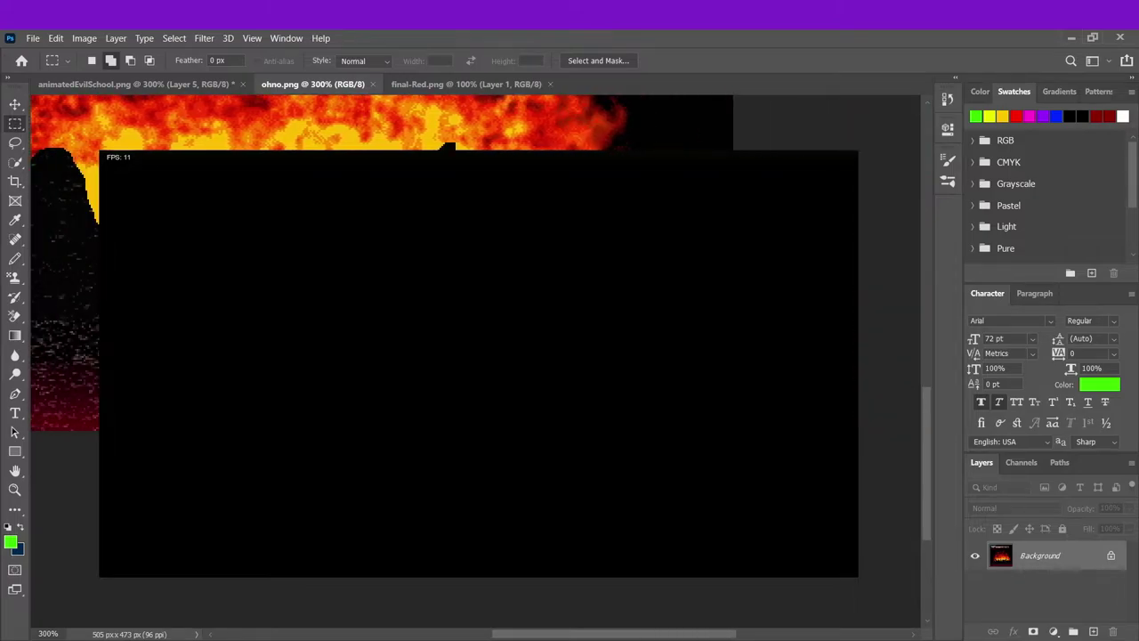
scroll(186, 614, "down", 5)
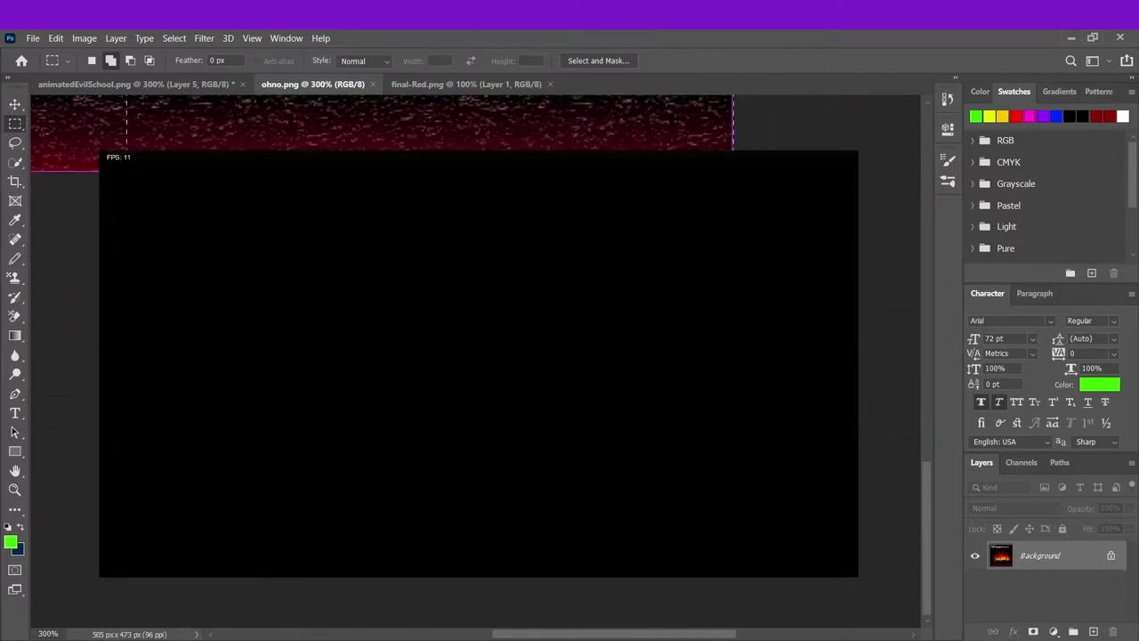
scroll(46, 540, "left", 5)
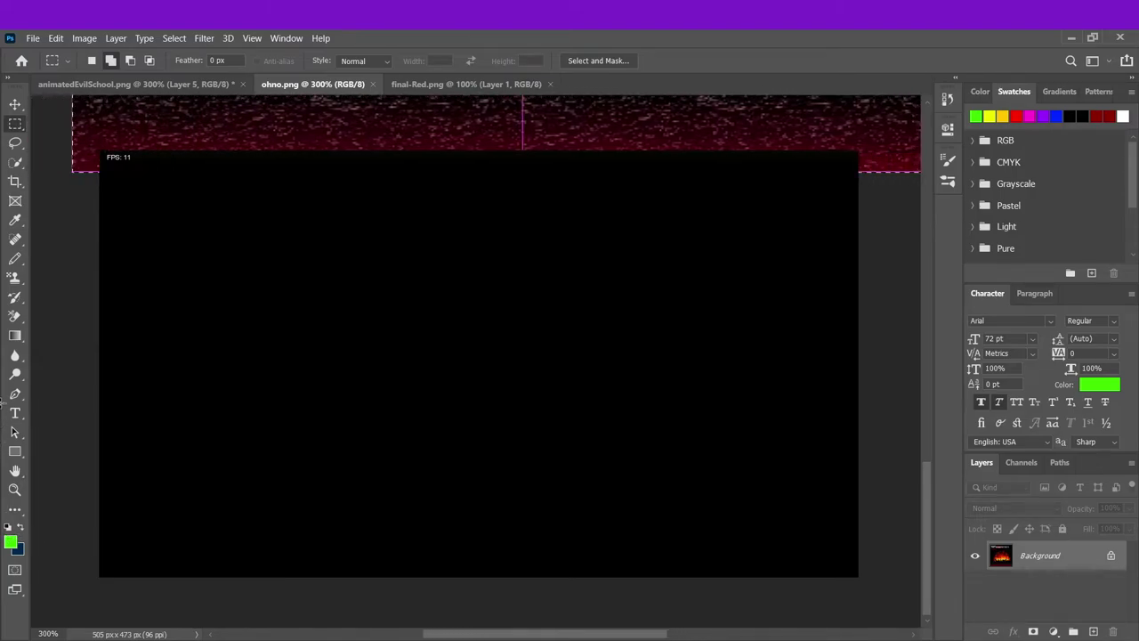
- Paste the copied ground strip into animatedEvilSchool.png and align it beneath the flame artwork at X 258.50 px
left_click(173, 84)
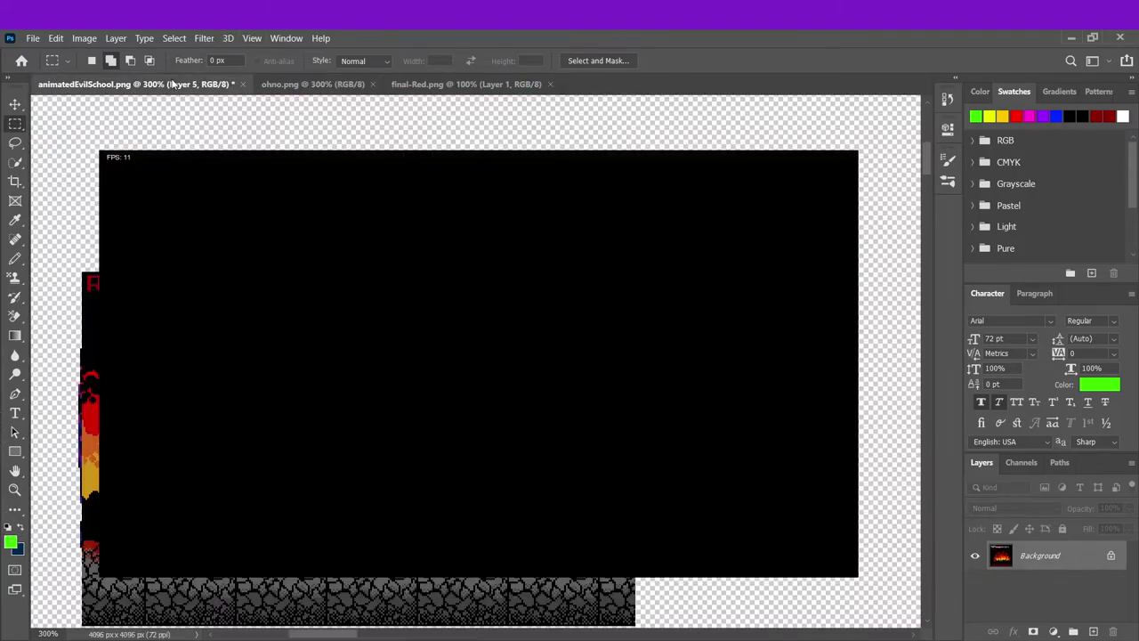
key("ctrl+t")
left_click_drag(498, 223, 298, 488)
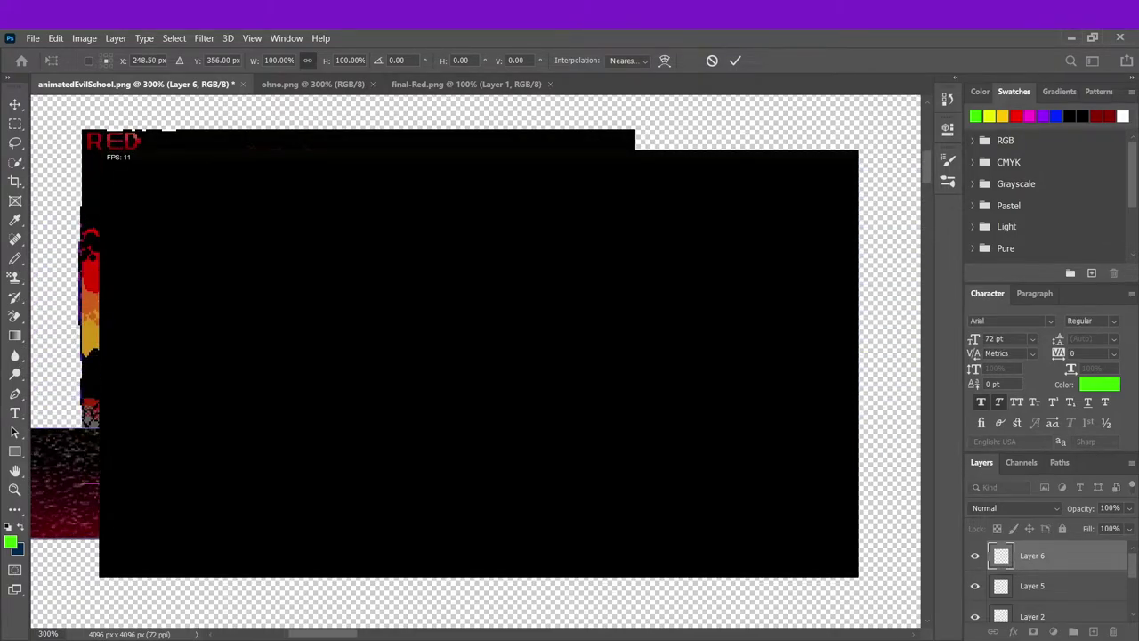
key("shift+Right")
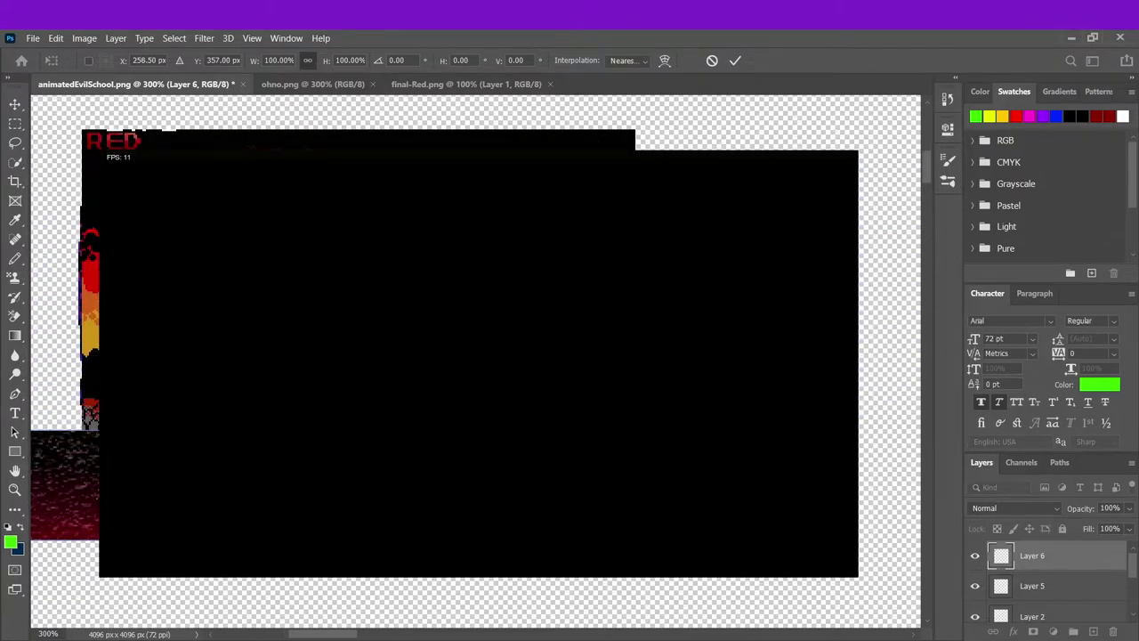
key("Up")
key("Up")
key("Up")
key("Up")
key("Up")
key("Up")
key("Up")
key("Up")
key("Up")
key("Up")
key("Up")
key("Up")
key("Up")
key("Up")
key("Up")
key("Up")
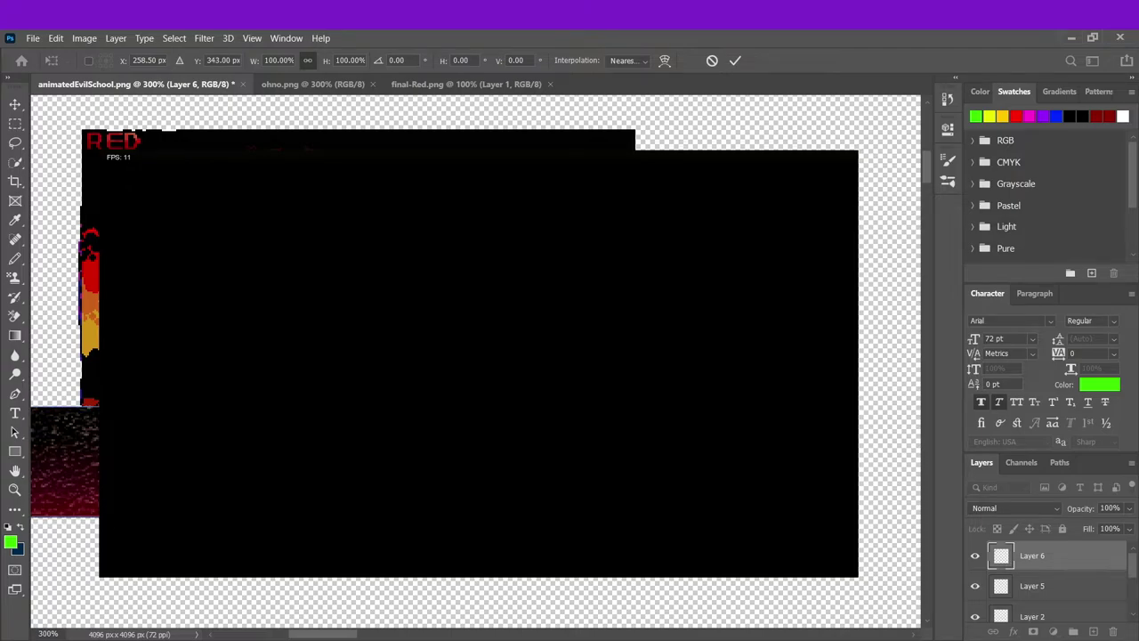
left_click(735, 61)
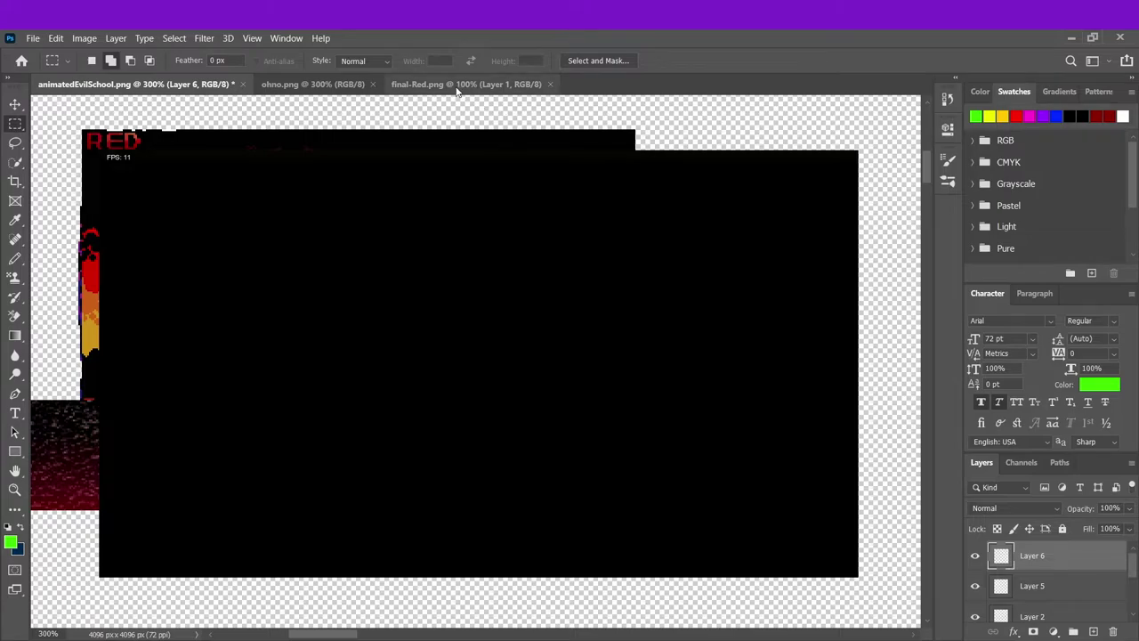
- Scale the pasted ground strip on Layer 6 down to 75.81%, placed at Y 332.50 px
key("ctrl+t")
left_click_drag(65, 509, 65, 482)
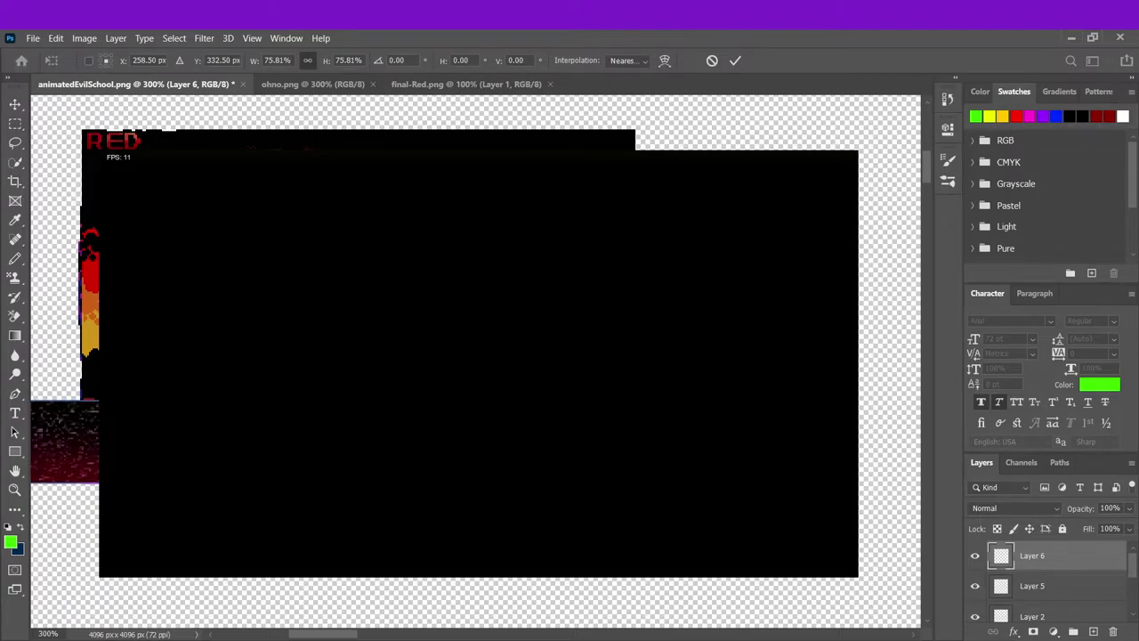
left_click(734, 60)
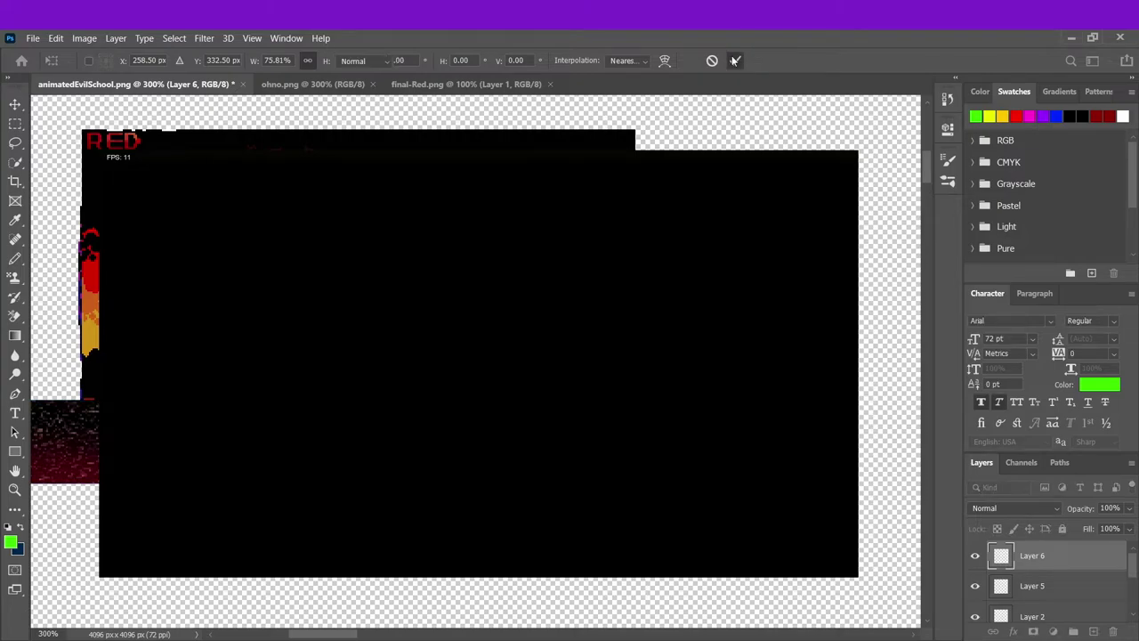
- Unlock the Background layer of ohno.png and copy its flame artwork into animatedEvilSchool.png as a new layer
left_click(311, 83)
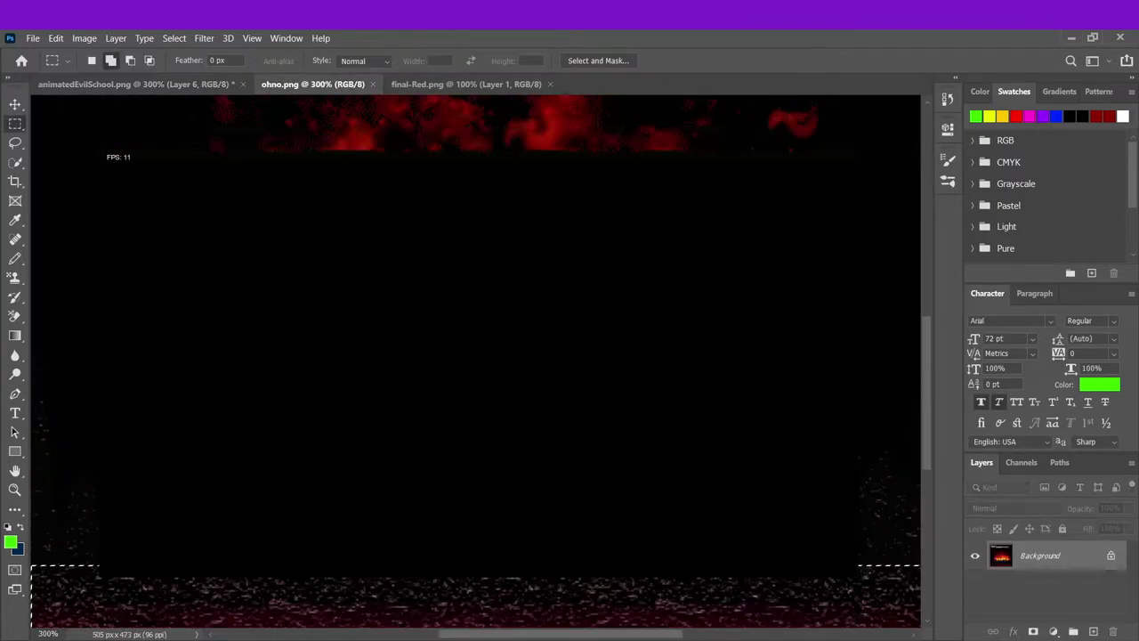
key("ctrl+d")
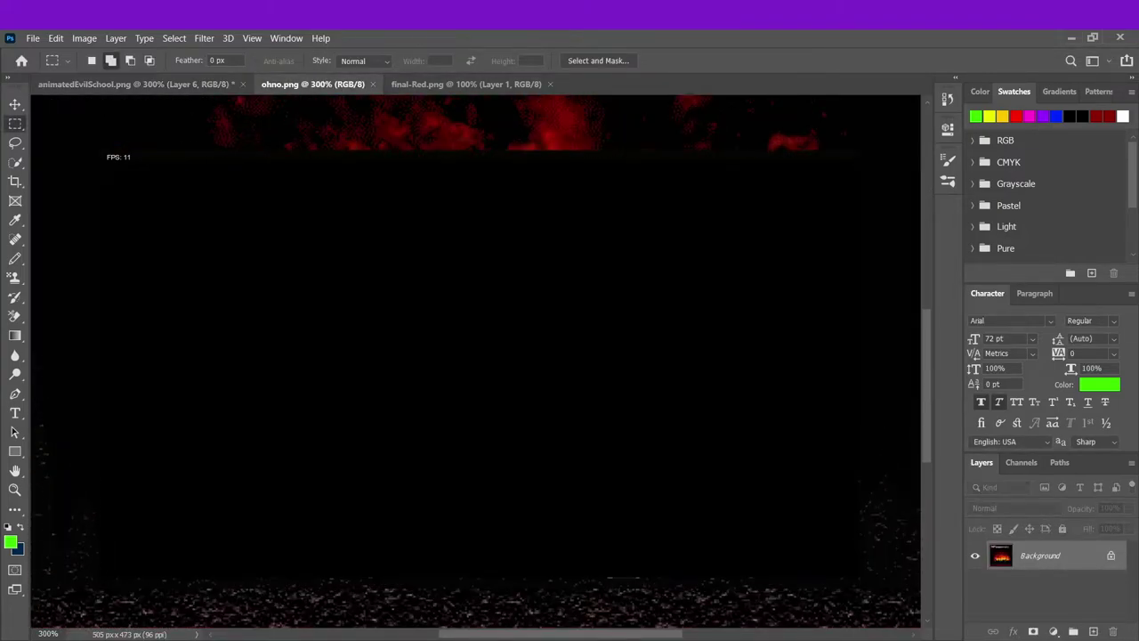
left_click(14, 488)
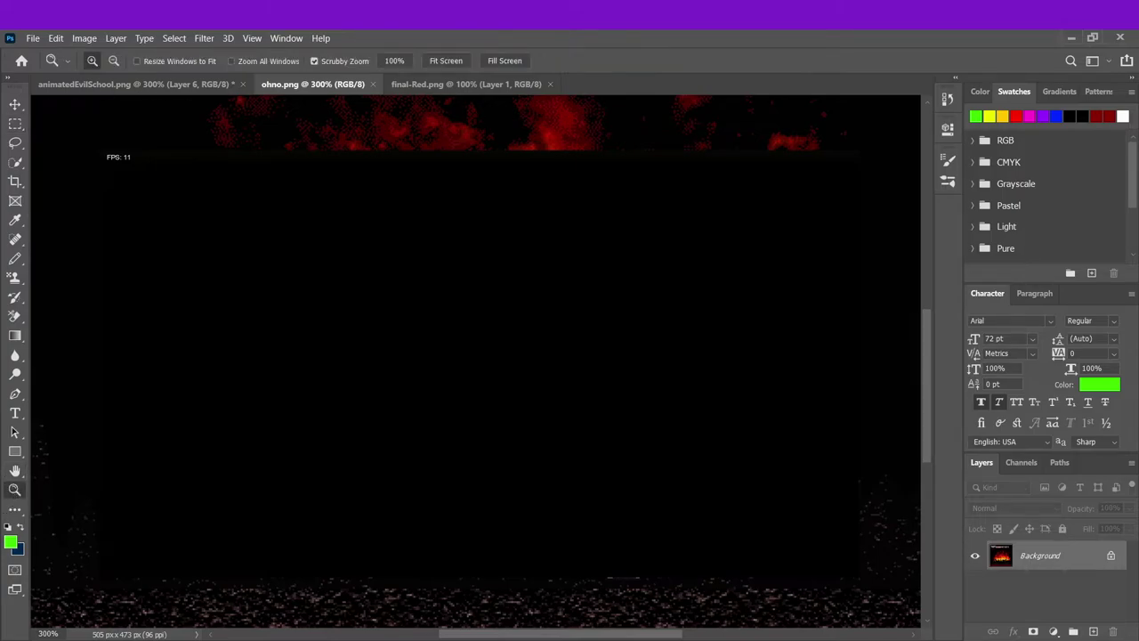
key("ctrl+0")
key("m")
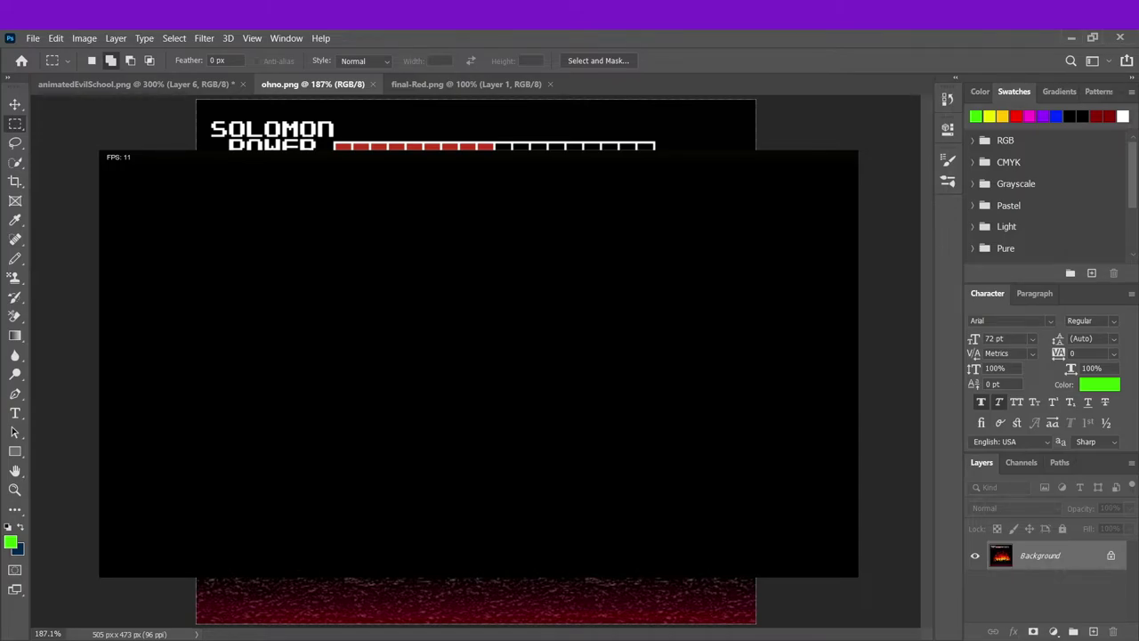
left_click(1110, 555)
left_click(149, 85)
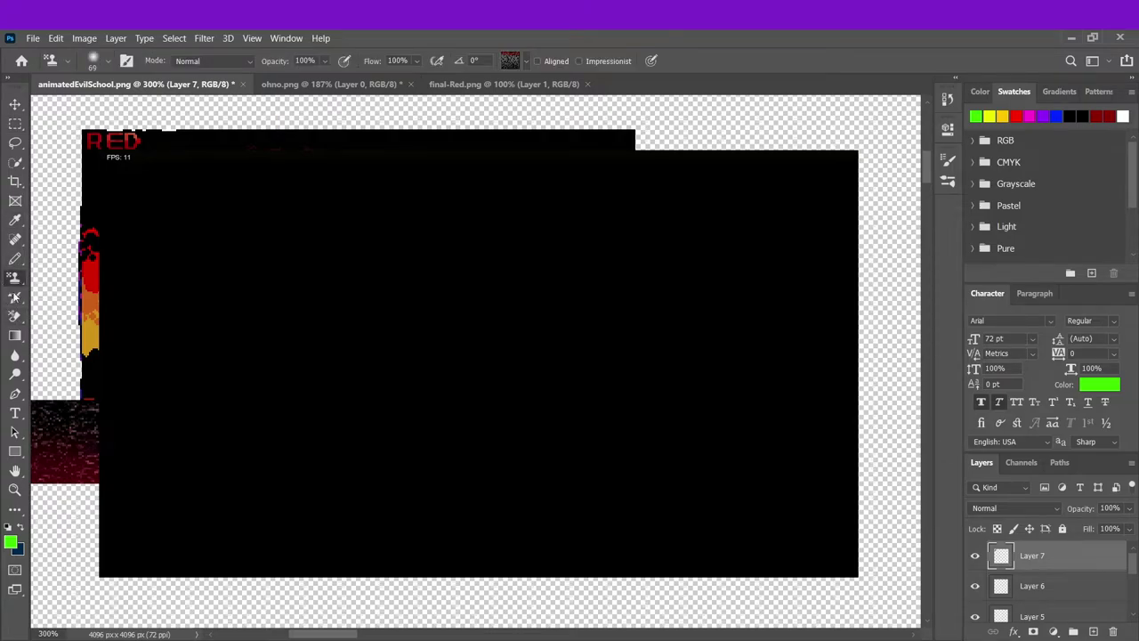
left_click(16, 298)
left_click(15, 316)
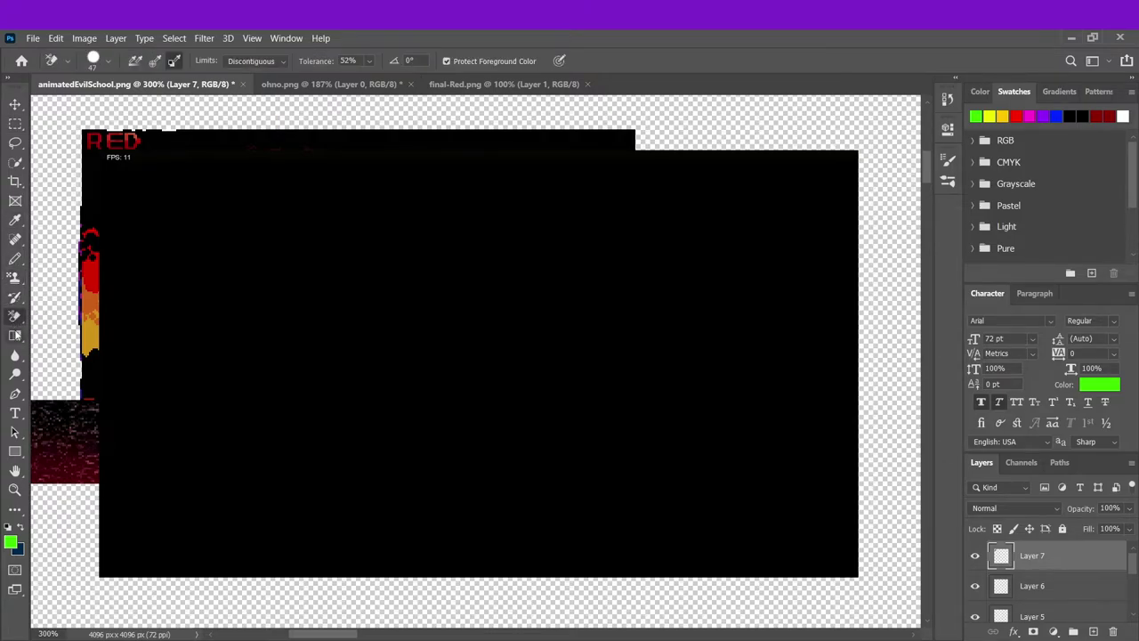
left_click(15, 278)
left_click(15, 336)
left_click(15, 355)
left_click(16, 240)
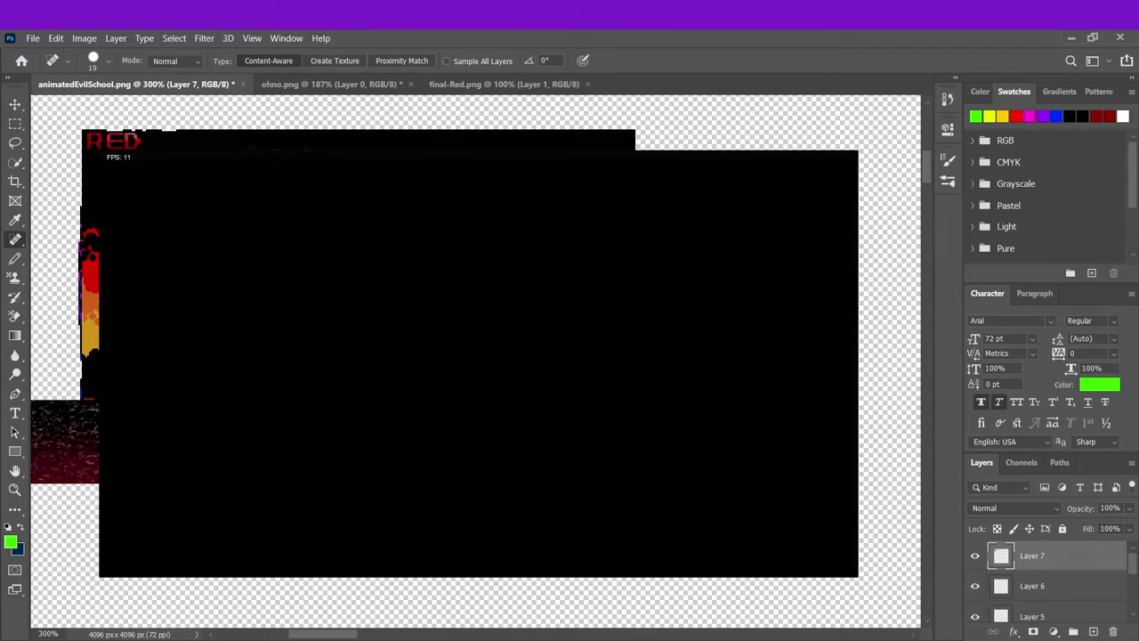
- Scale the pasted flame artwork on Layer 7 to 81.36% and place that layer below Layer 6
key("ctrl+t")
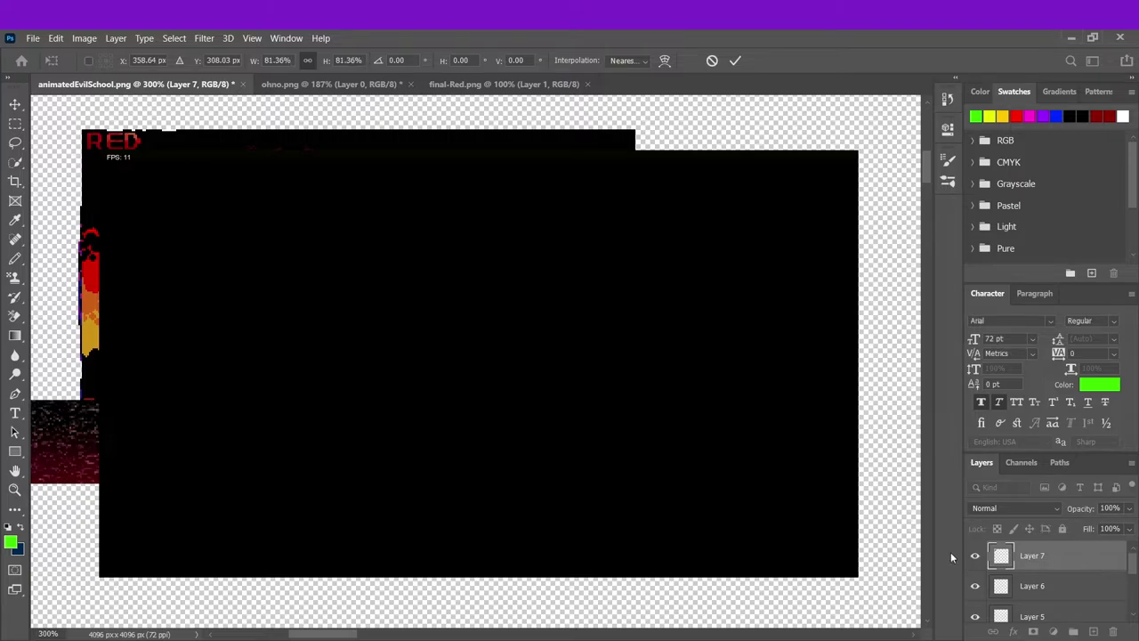
key("Return")
left_click_drag(1034, 560, 1032, 596)
scroll(1036, 592, "down", 1)
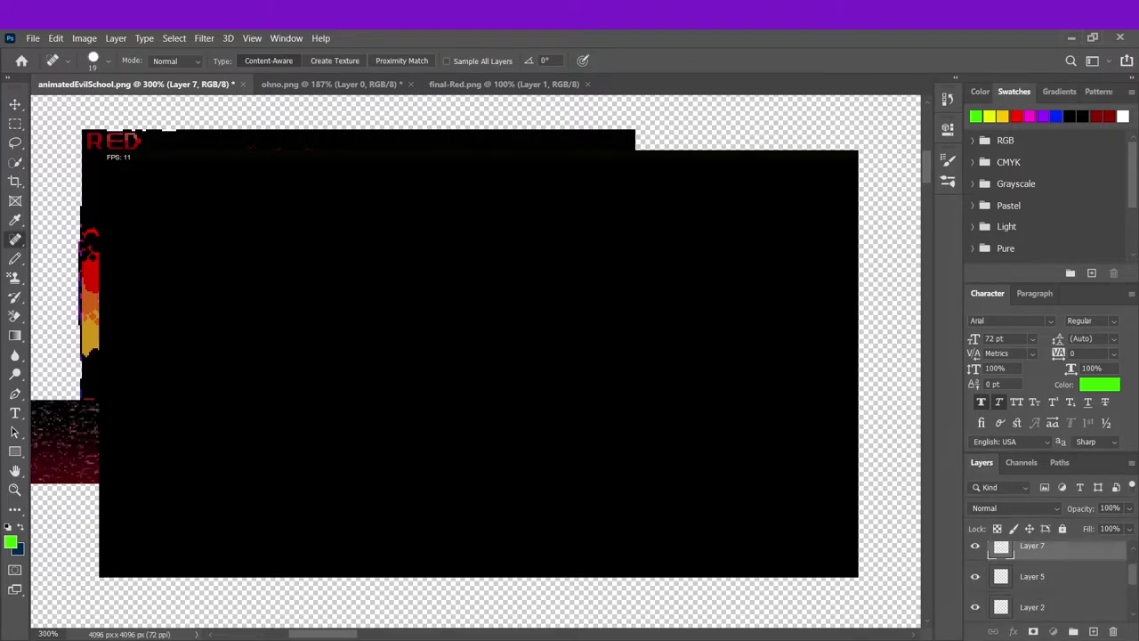
- Move Layer 5, the final-Red artwork, up and slightly to the left
left_click(1023, 582)
key("ctrl+t")
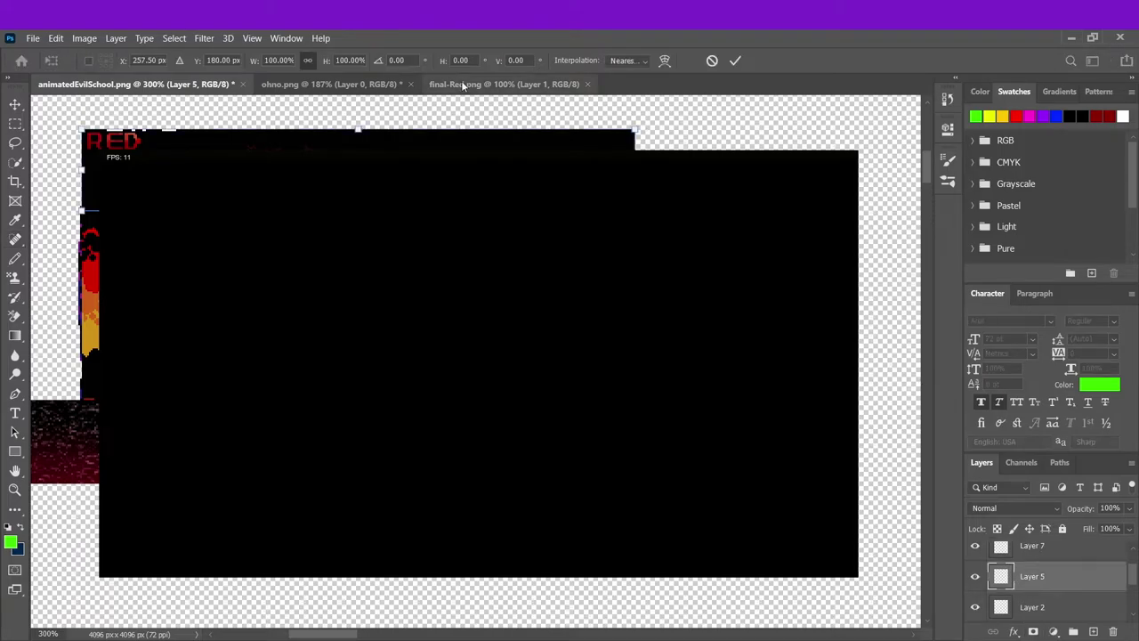
left_click_drag(438, 125, 587, 143)
mouse_move(911, 161)
left_mouse_down()
mouse_move(911, 208)
mouse_move(911, 178)
left_mouse_up()
left_click_drag(481, 356, 321, 221)
left_click(734, 60)
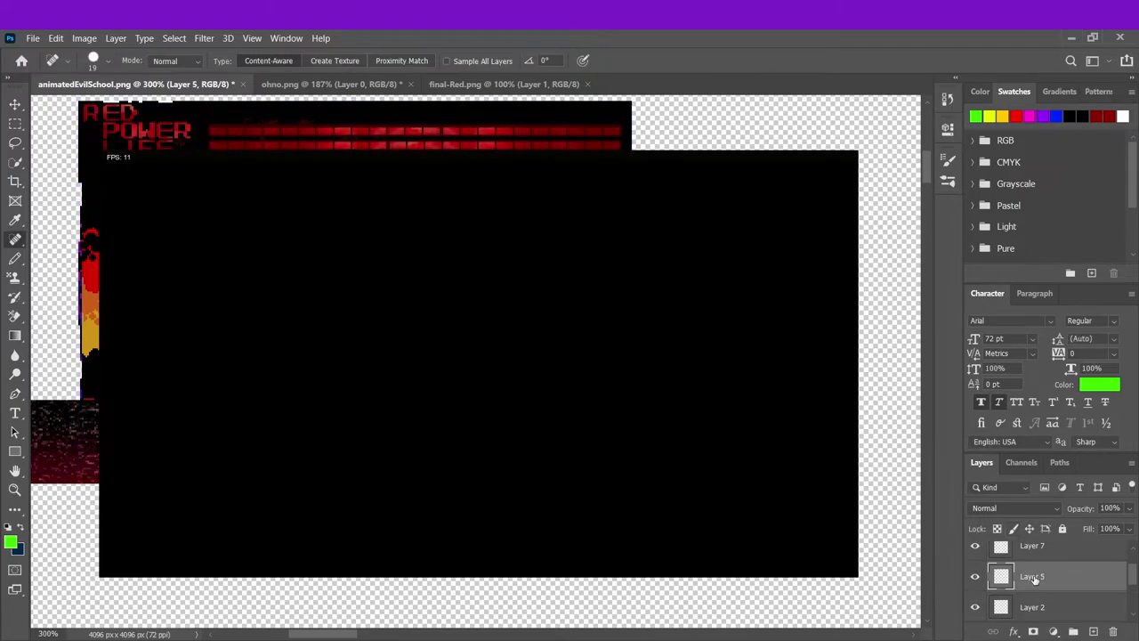
- Place Layer 7 below Layer 5 in the stack, scaled to 101.14% and positioned at X 257.75 px, Y 217.50 px
scroll(1032, 578, "down", 1)
key("ctrl+shift+alt+n")
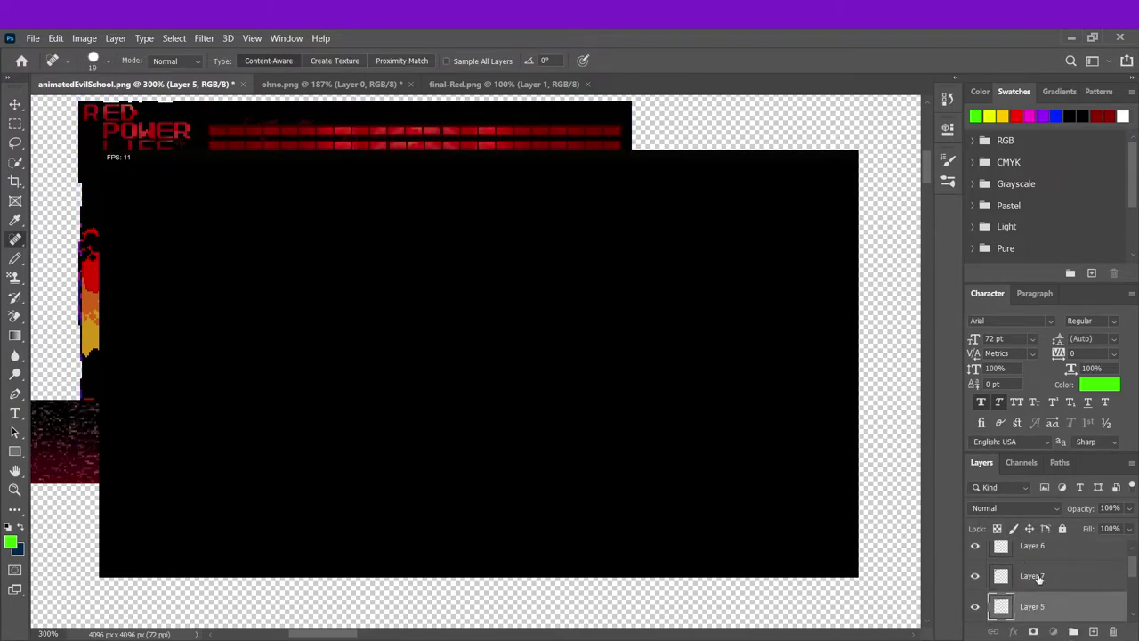
key("ctrl+t")
left_click_drag(267, 535, 92, 456)
left_click_drag(87, 274, 81, 274)
key("shift+Up")
key("shift+Up")
key("Up")
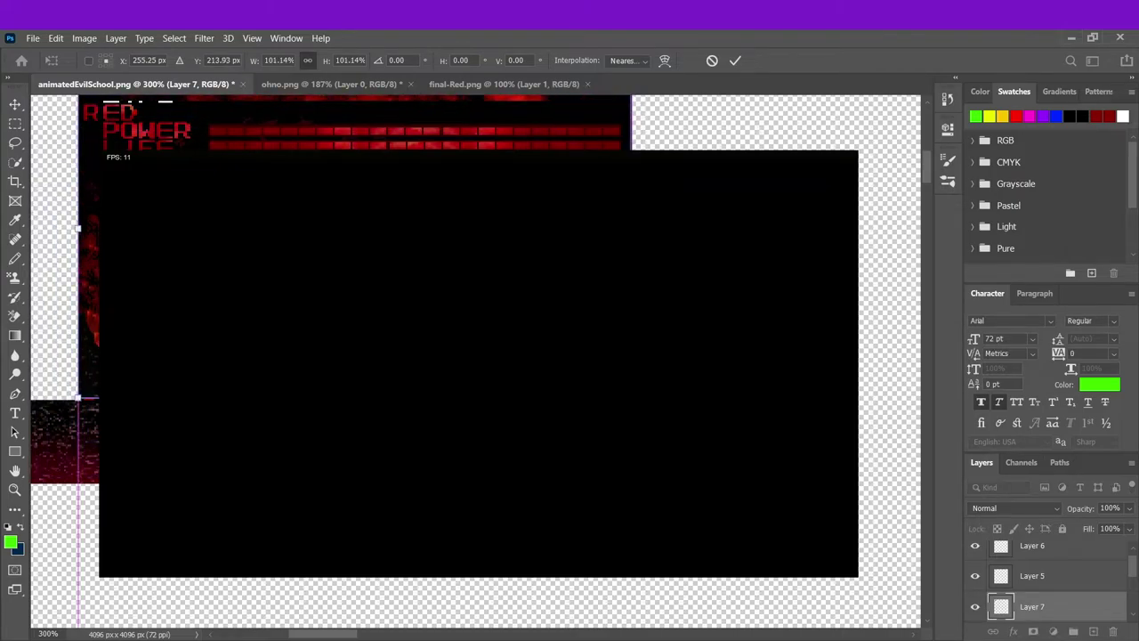
key("shift+Down")
key("shift+Down")
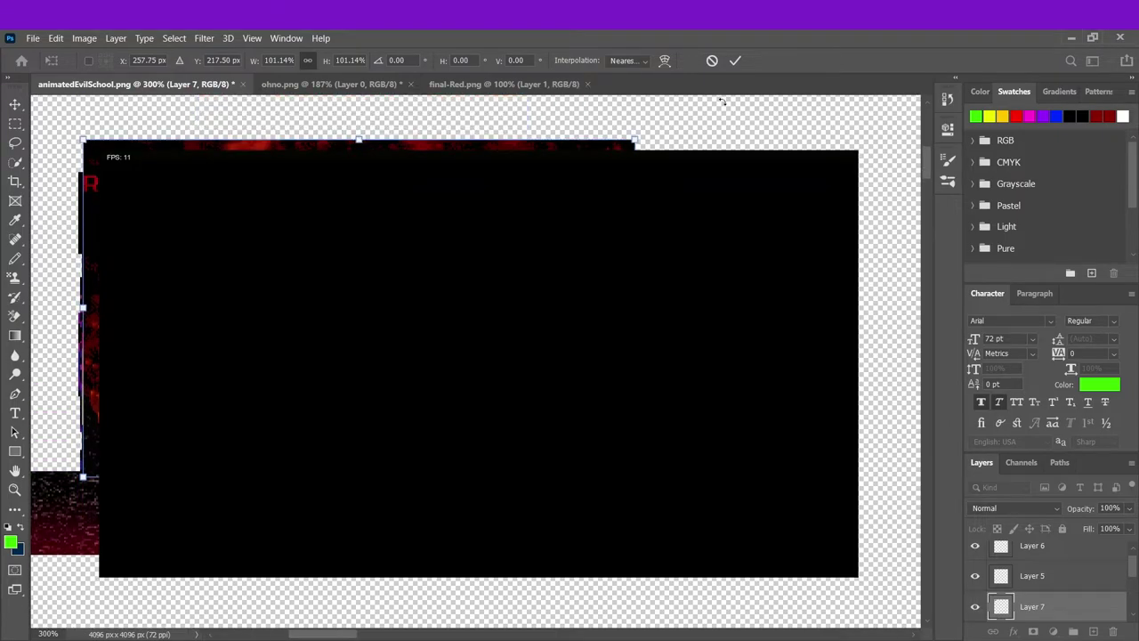
left_click(734, 60)
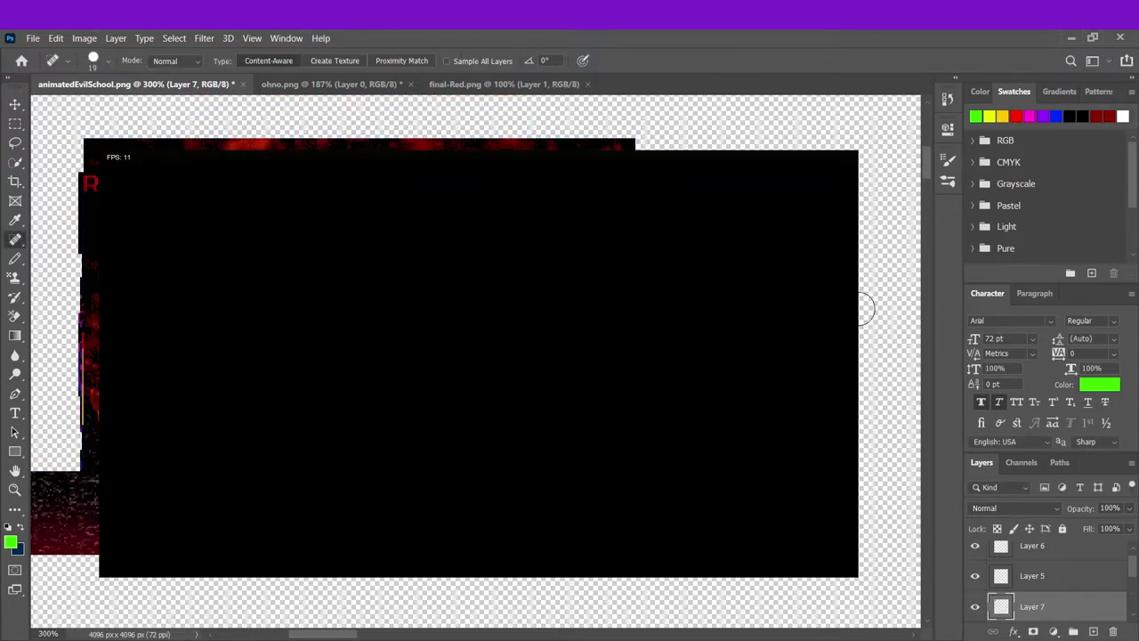
- Reposition Layer 5, the Red power and life bars, over the upper edge of the flame artwork at Y 138.67 px
left_click(1047, 583)
key("ctrl+t")
left_click_drag(507, 281, 515, 106)
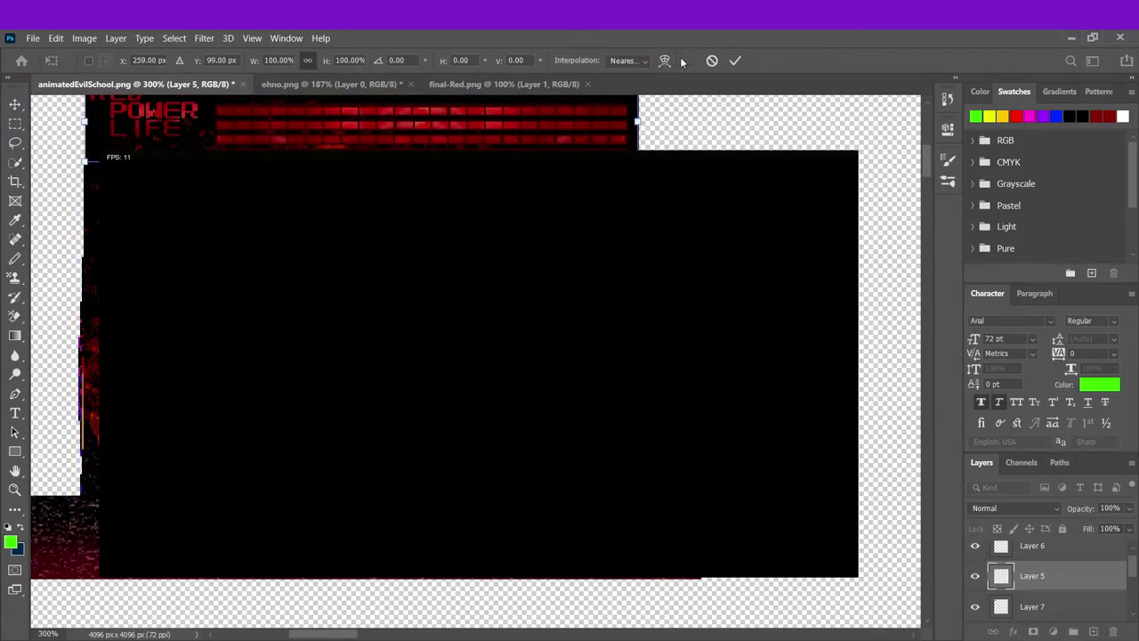
left_click(734, 60)
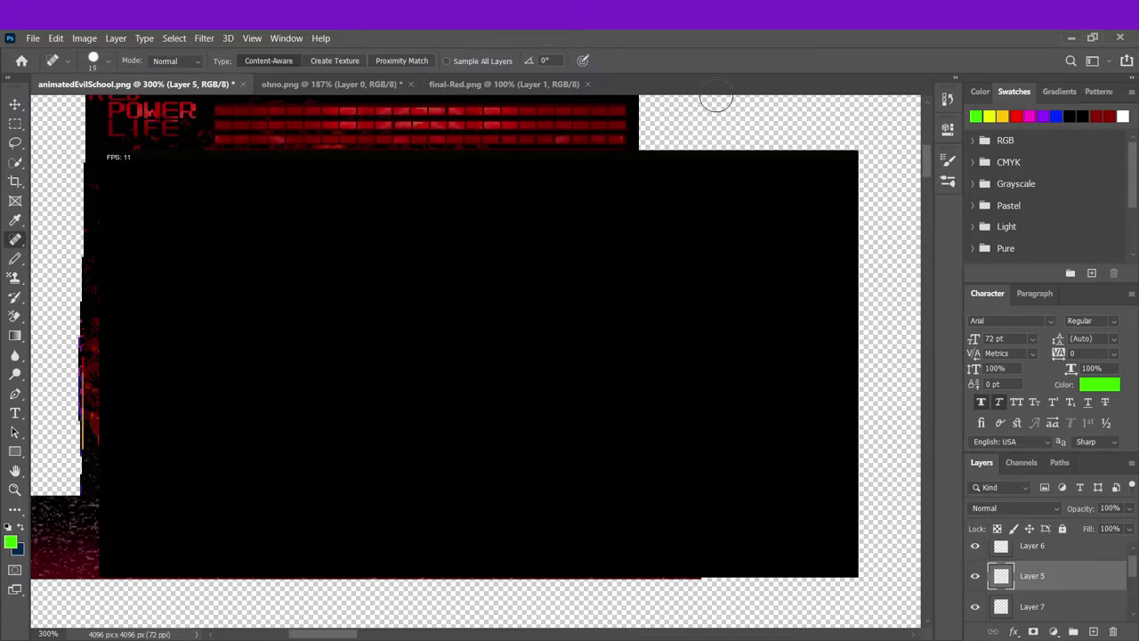
key("ctrl+z")
key("ctrl+t")
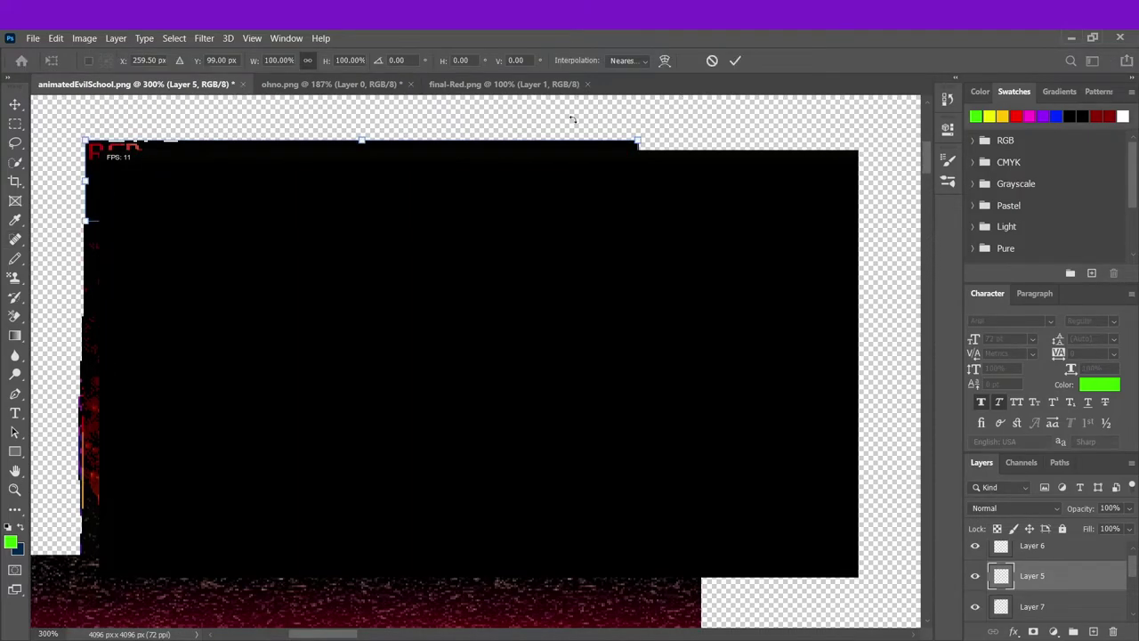
left_click_drag(355, 356, 353, 427)
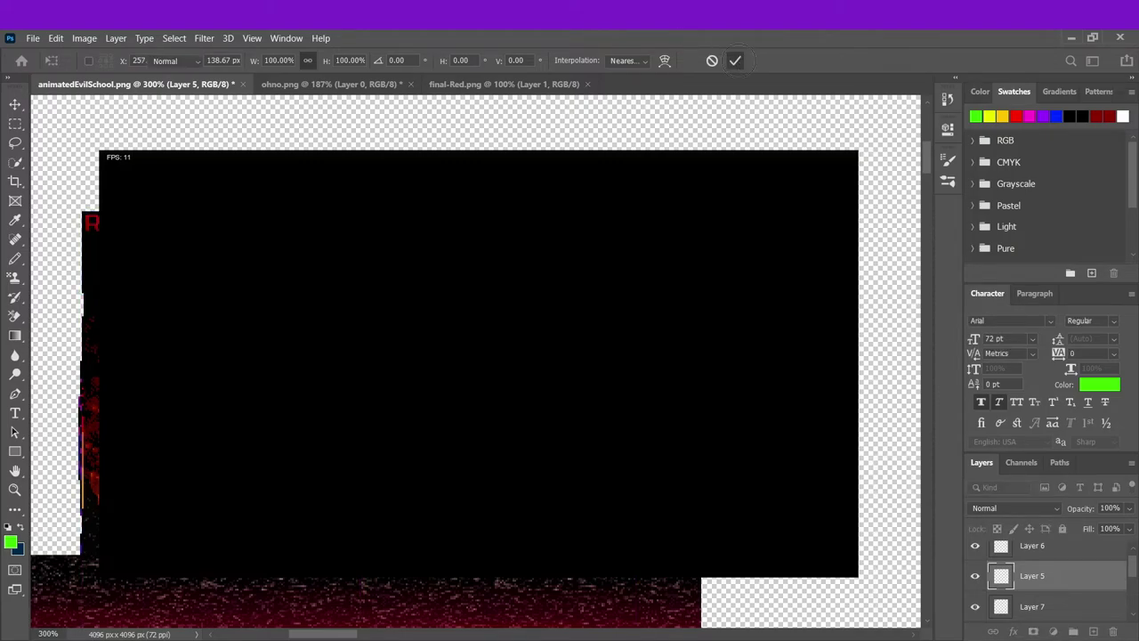
left_click(734, 59)
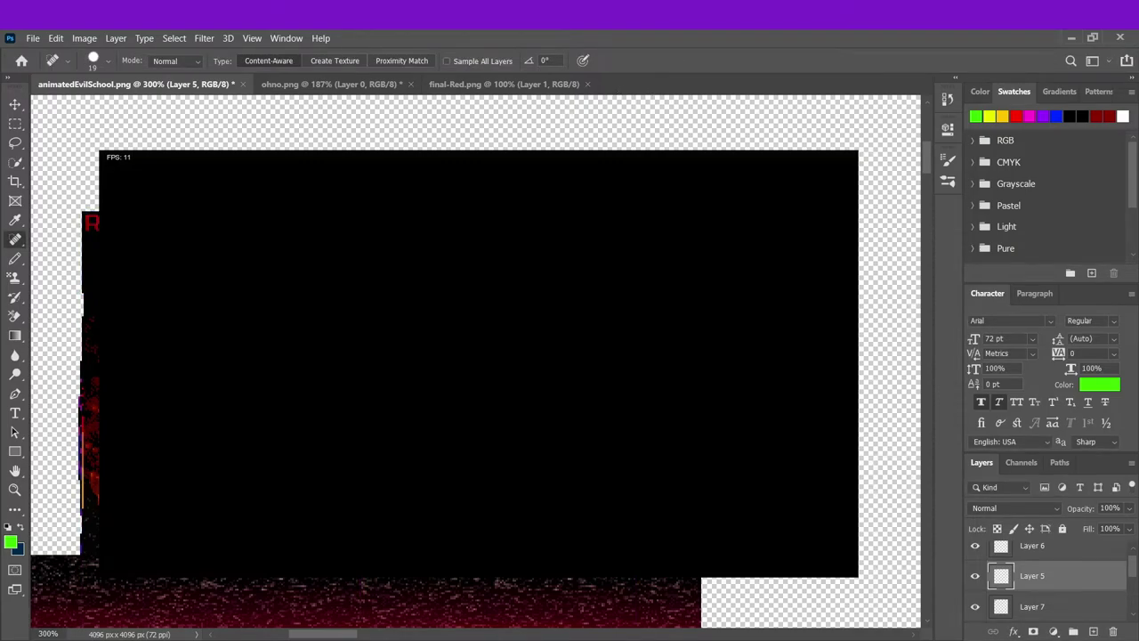
- Examine the overlapping Red bars and flame artwork up close by toggling the visibility of Layer 7 and Layer 5
left_click(12, 121)
left_click(14, 489)
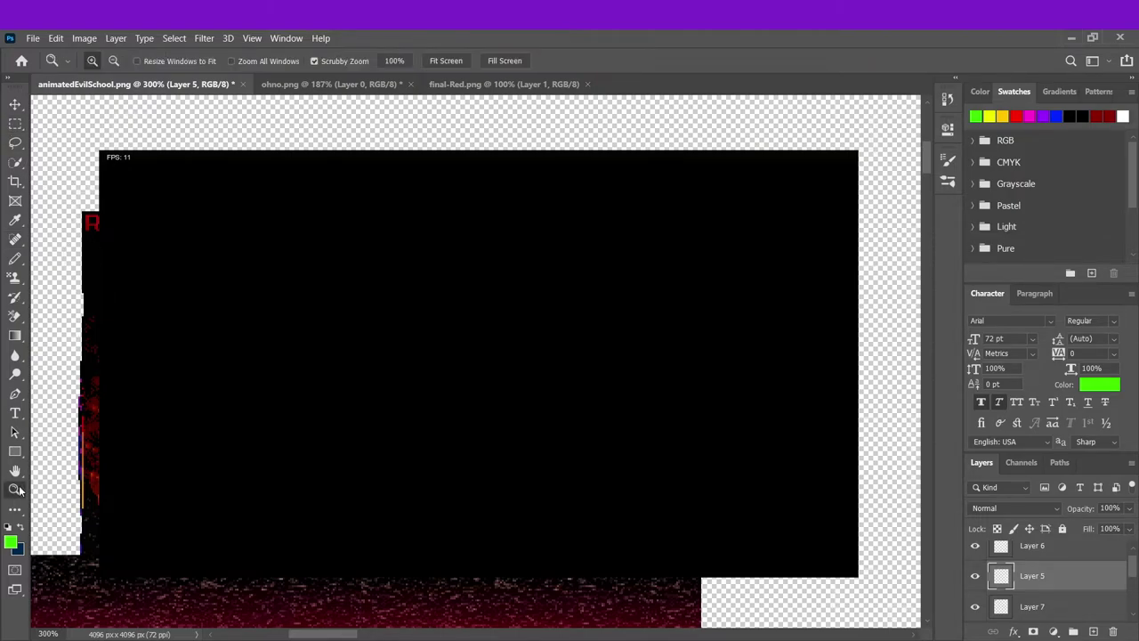
key("ctrl+plus")
left_click(974, 606)
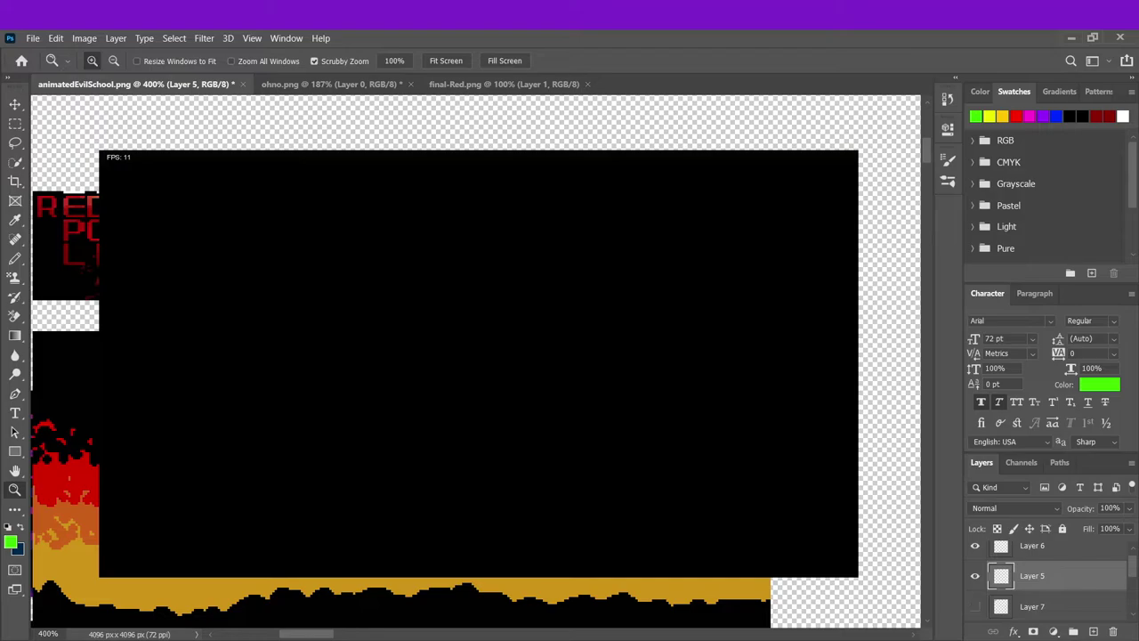
left_click(66, 191)
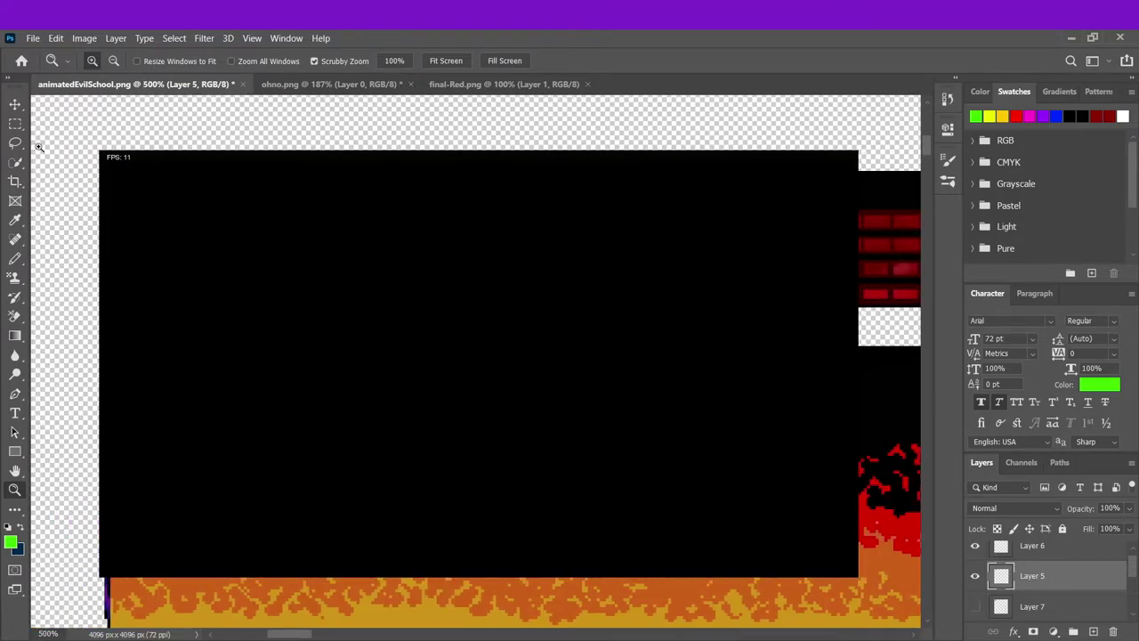
left_click(14, 125)
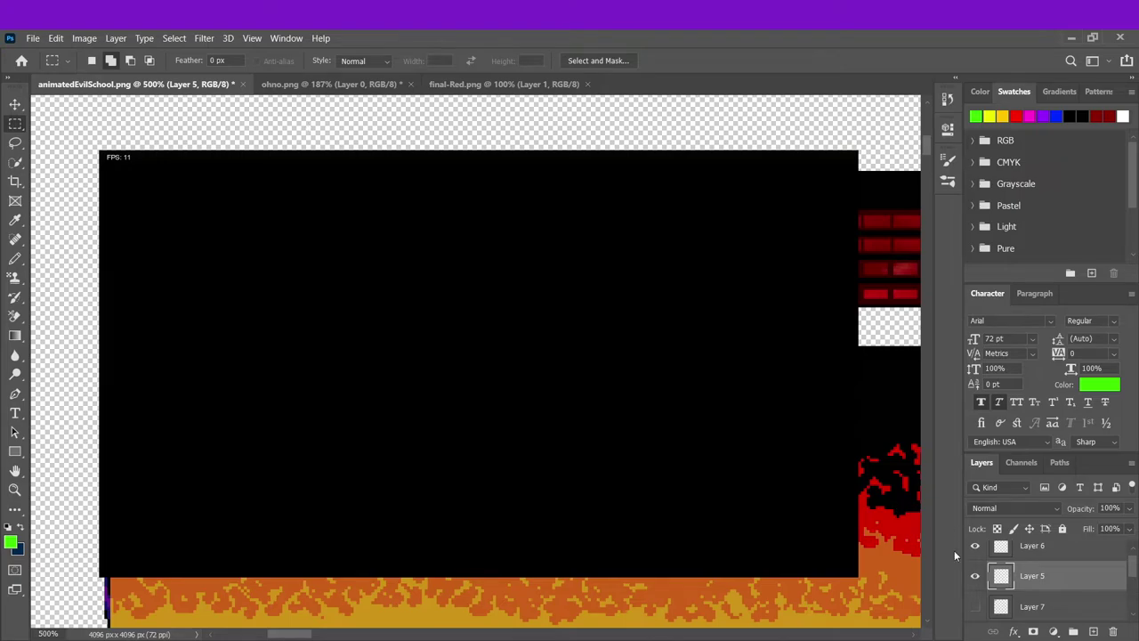
left_click(974, 576)
left_click(975, 607)
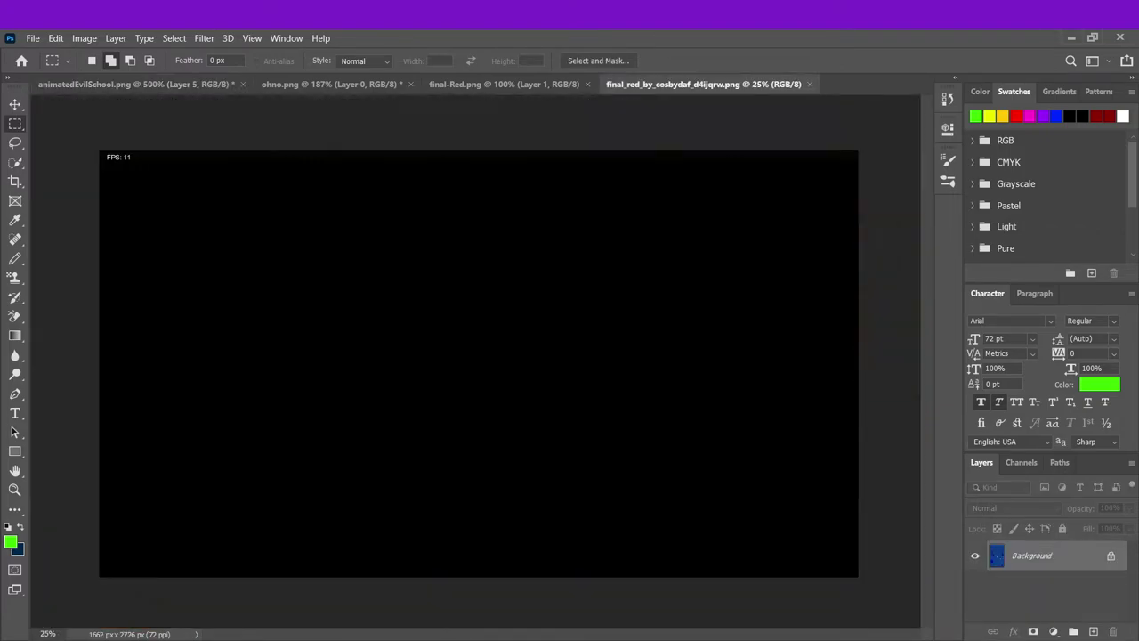
- Copy the Red power and life bars from final-Red.png into final_red_by_cosbydaf_d4ijqrw.png as a new layer
left_click(15, 489)
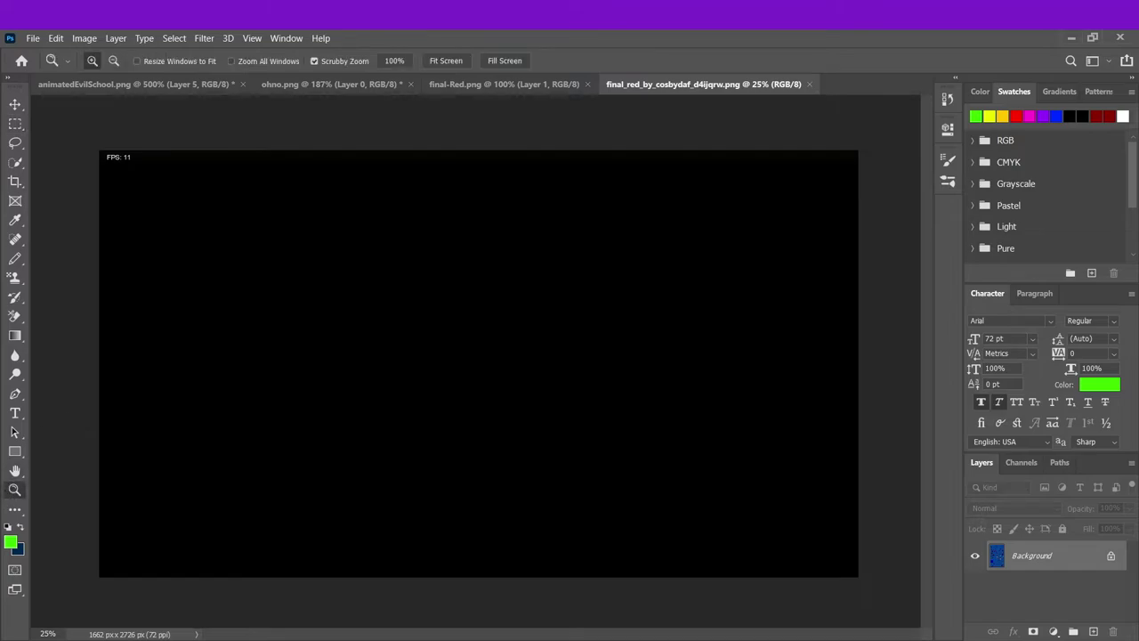
key("ctrl+plus")
key("ctrl+plus")
key("ctrl+plus")
key("ctrl+plus")
key("ctrl+plus")
key("ctrl+plus")
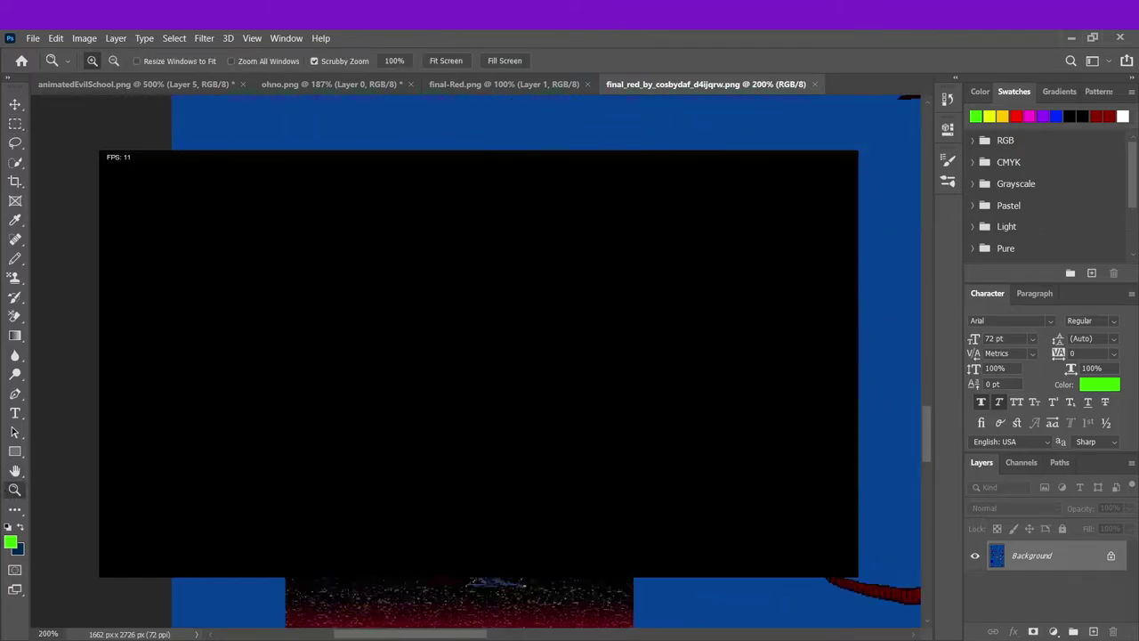
key("ctrl+plus")
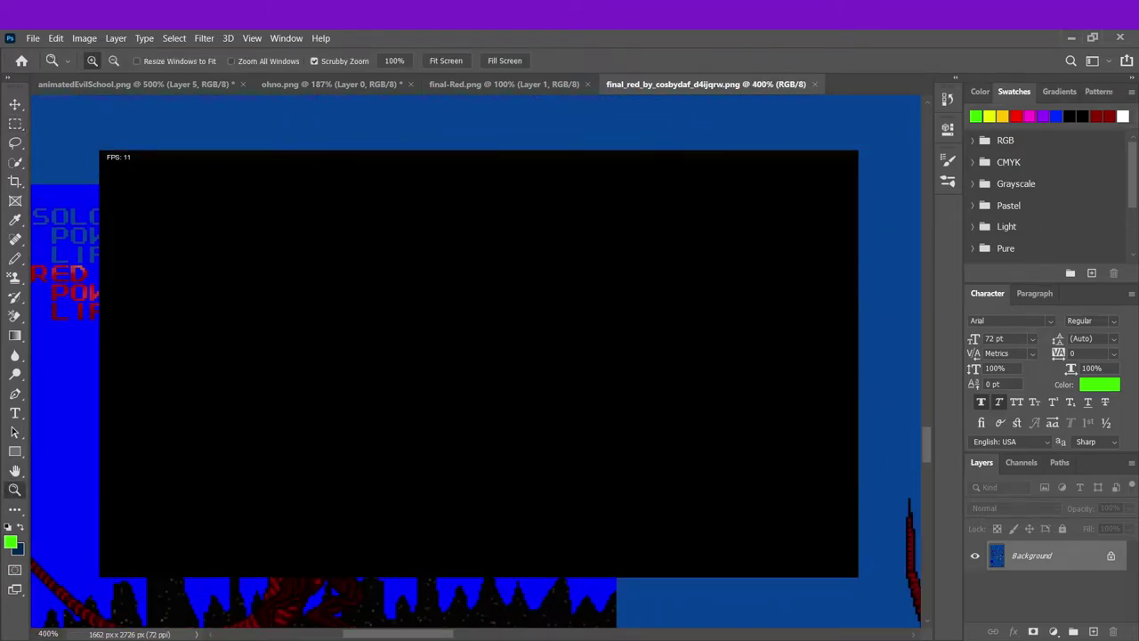
left_click(510, 82)
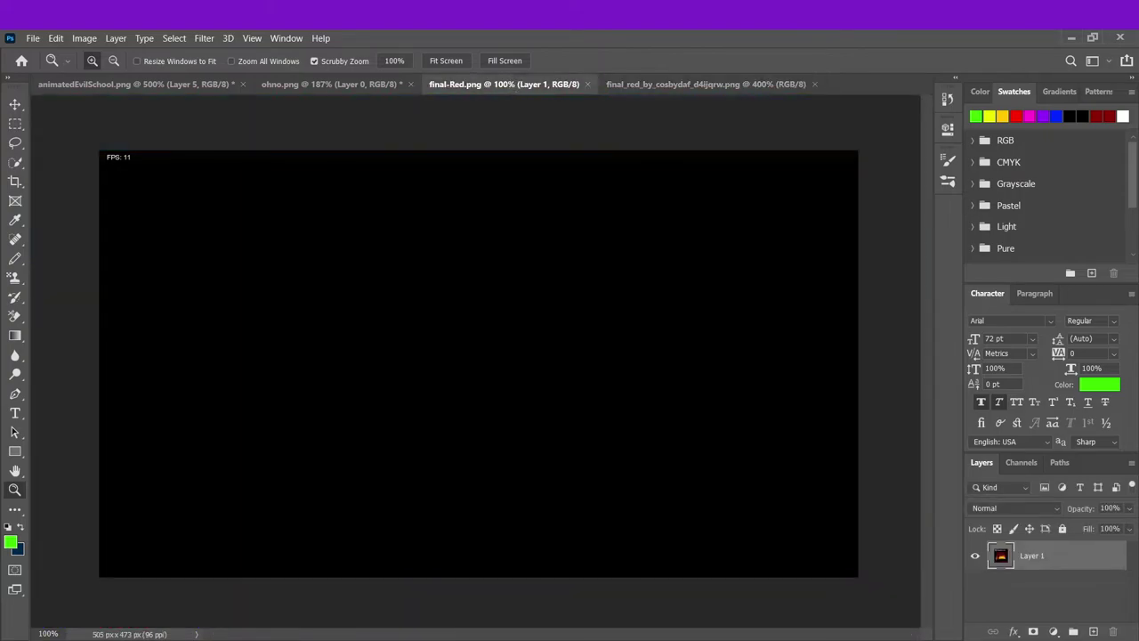
left_click(656, 82)
- Scale Layer 1 to about 47.49% over the original Red bars and set its opacity to 51%
key("ctrl+t")
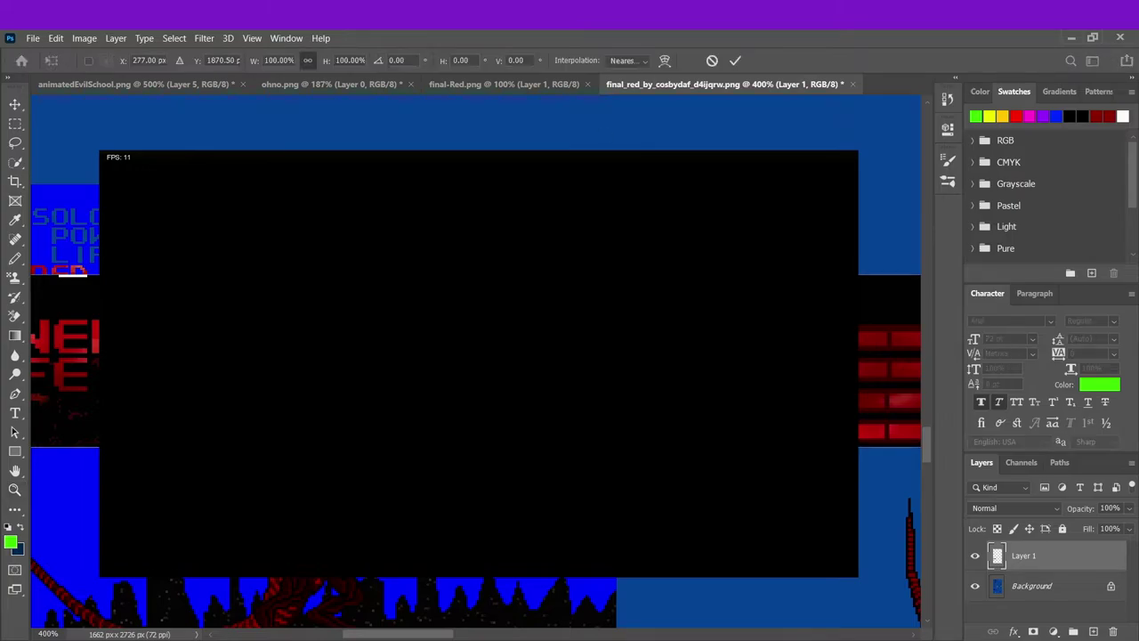
left_click_drag(907, 250, 511, 275)
key("Left")
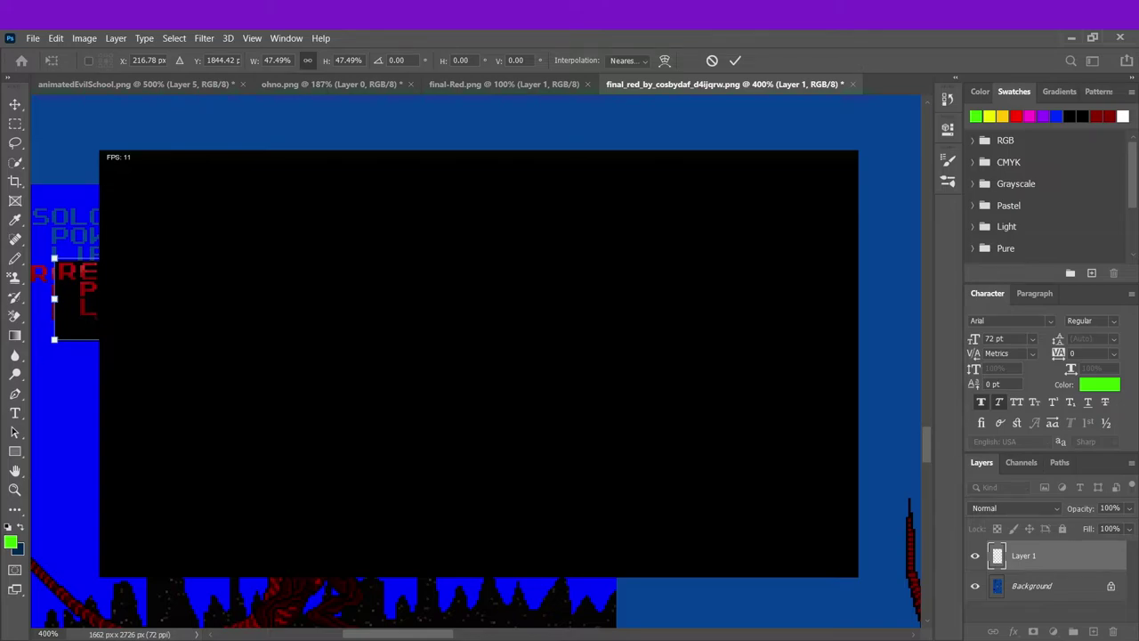
key("Down")
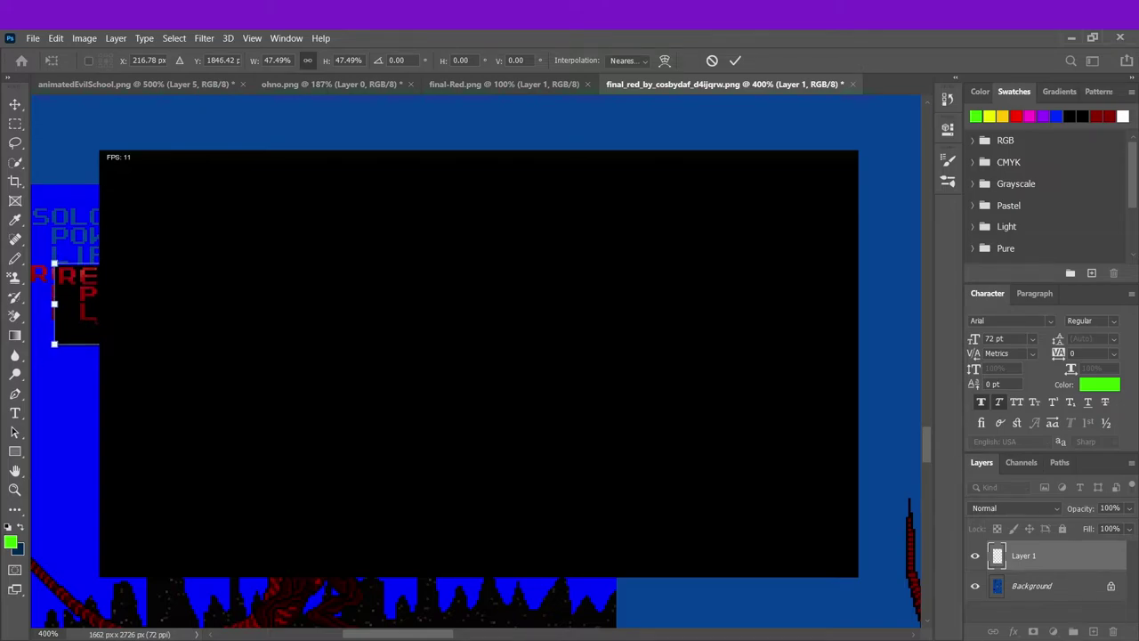
key("5")
key("1")
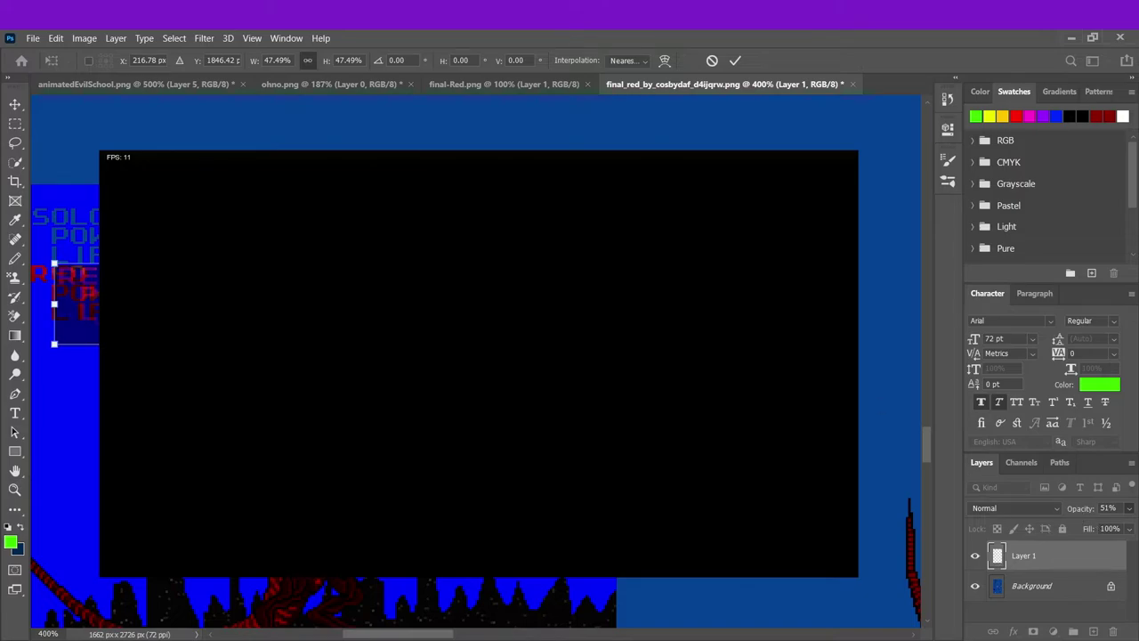
- Enlarge Layer 1 to 48.52% and position it at X 213.78 px, Y 1847.04 px over the original Red bars
left_click_drag(54, 264, 48, 260)
key("Left")
key("Left")
key("Left")
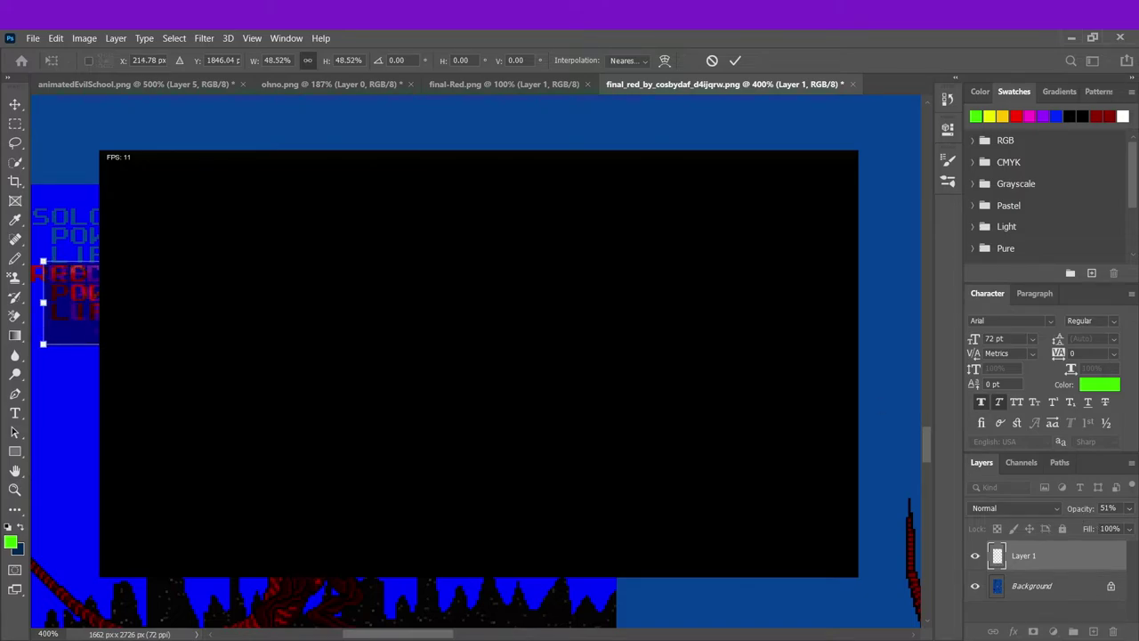
key("Down")
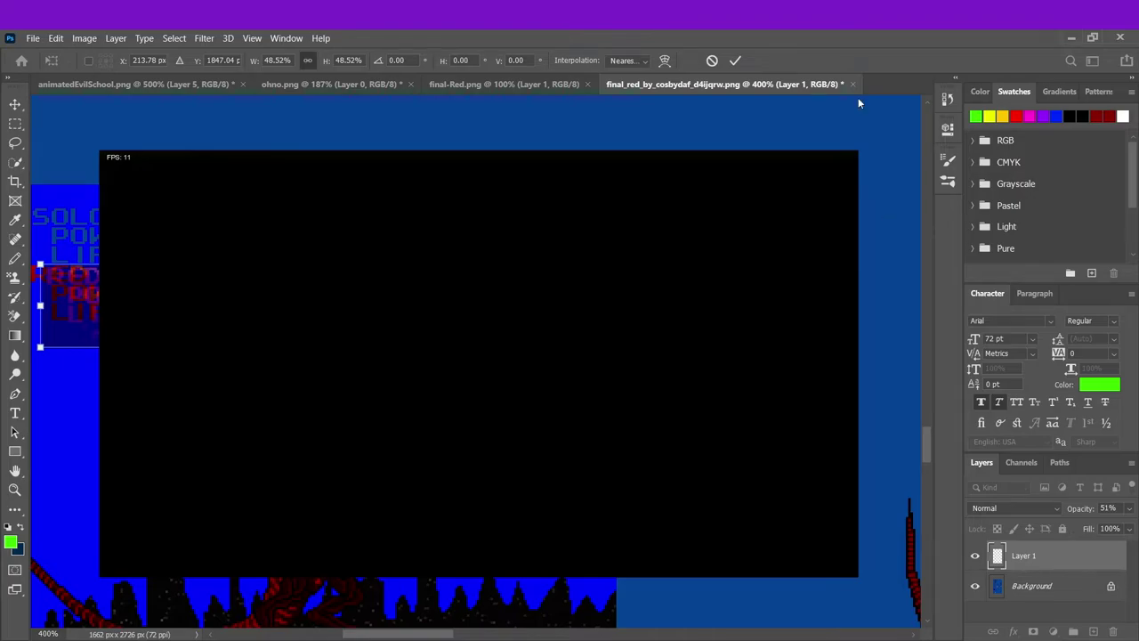
left_click(735, 61)
- Restore Layer 1's opacity to 100% and compare it with the original bars by toggling its visibility
left_click_drag(1128, 510, 1123, 533)
left_click(975, 556)
left_click(975, 556)
left_click(977, 560)
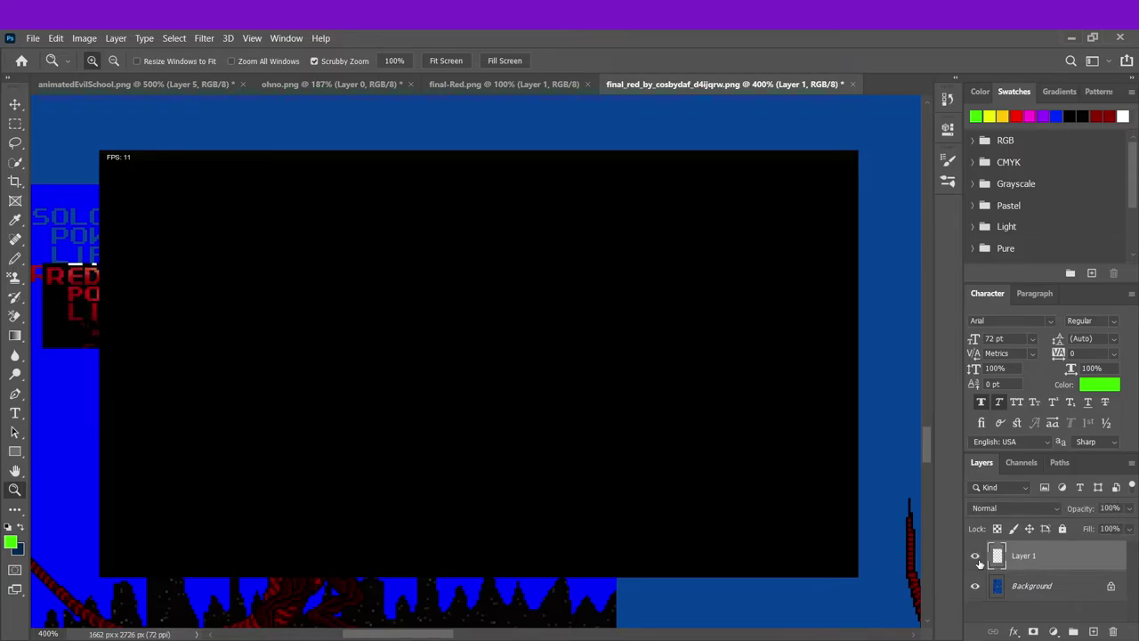
left_click(975, 556)
left_click(977, 559)
left_click(980, 559)
left_click(979, 560)
key("ctrl+t")
left_click_drag(43, 303, 445, 302)
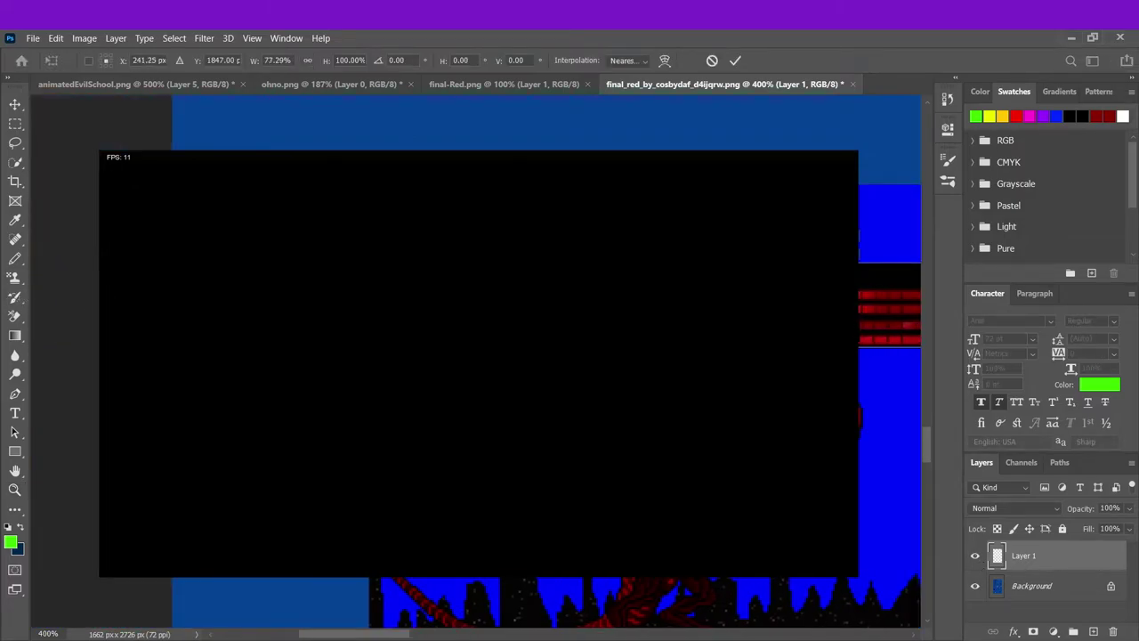
left_click(735, 60)
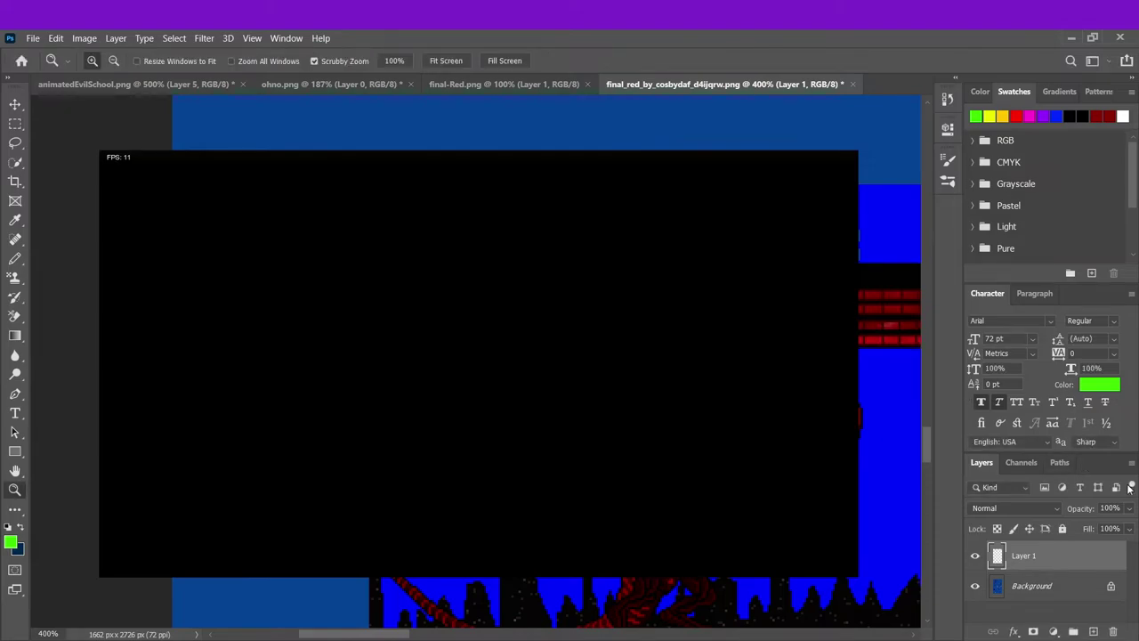
key("3")
key("8")
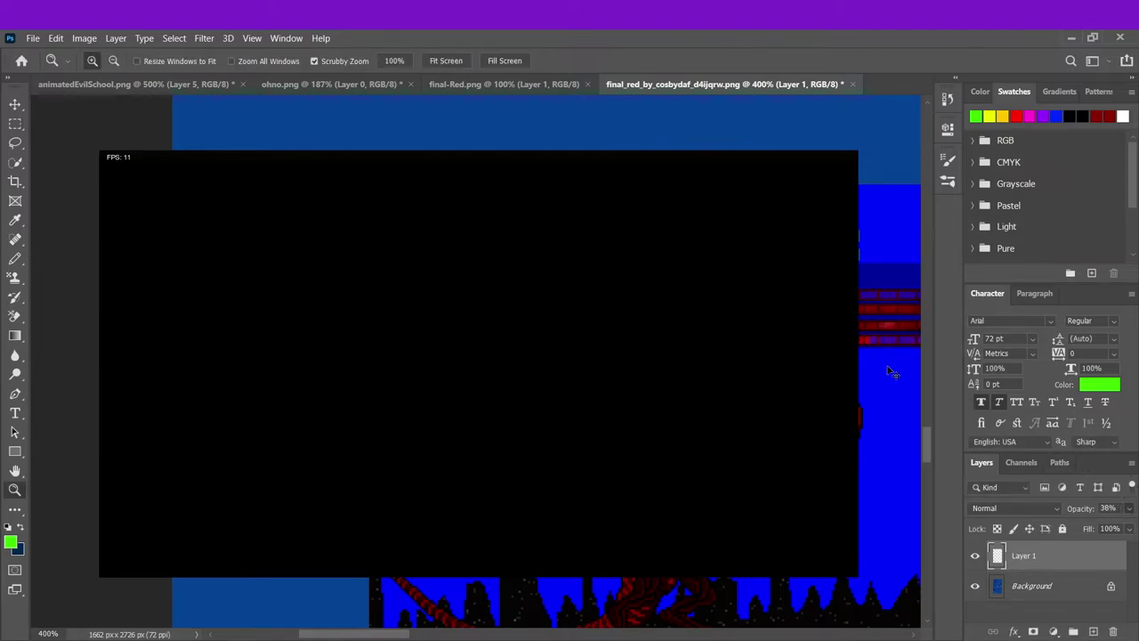
key("ctrl+t")
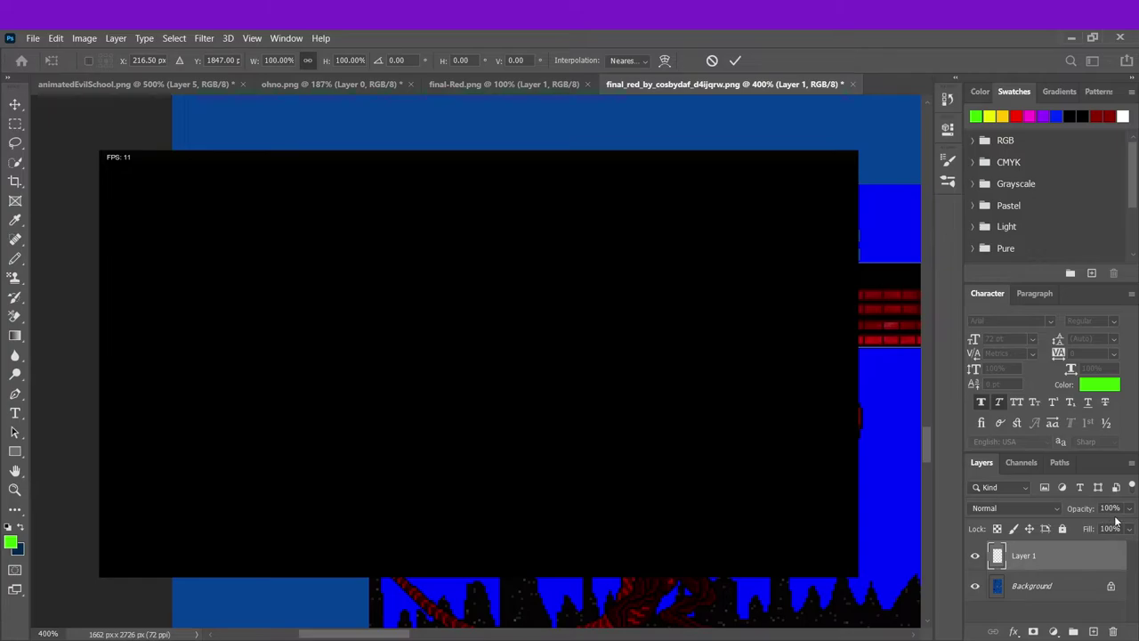
left_click(712, 61)
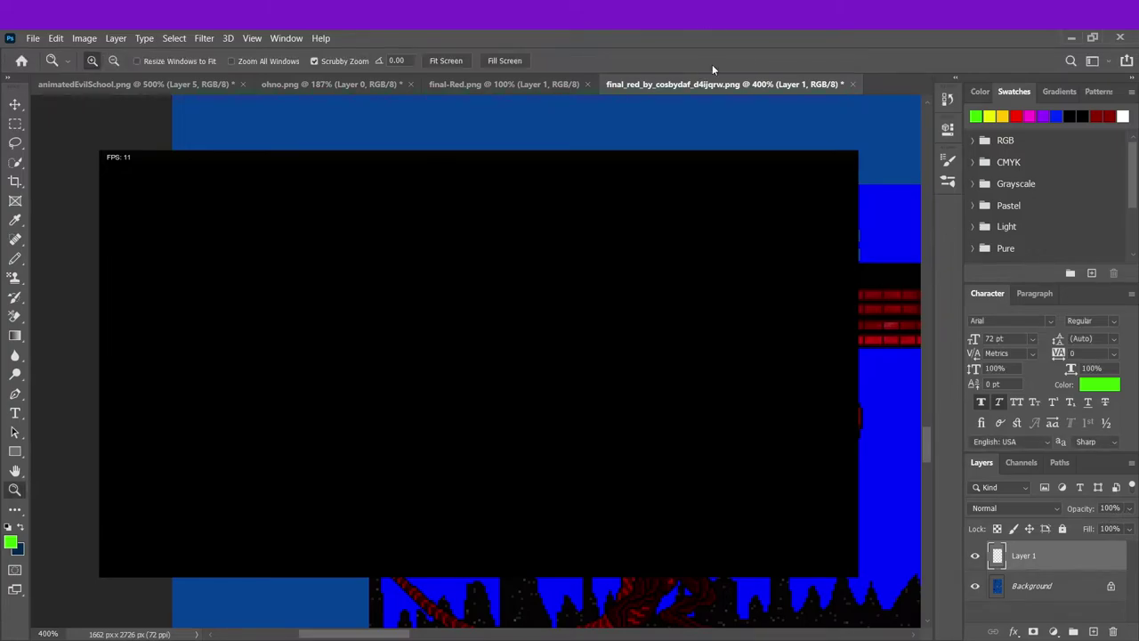
key("ctrl+comma")
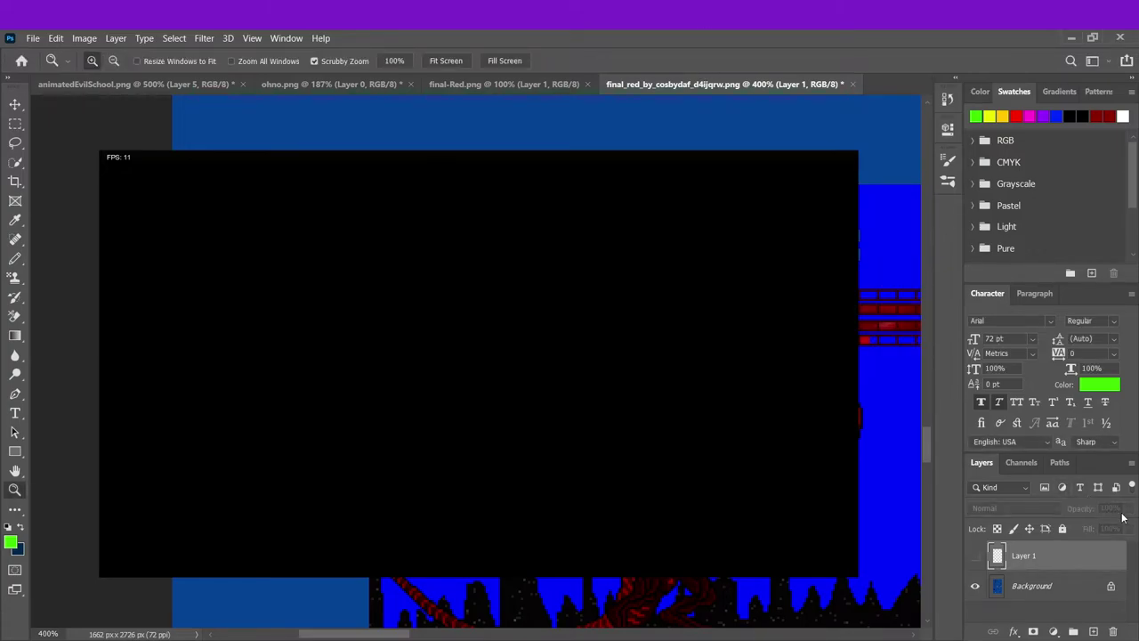
left_click(975, 555)
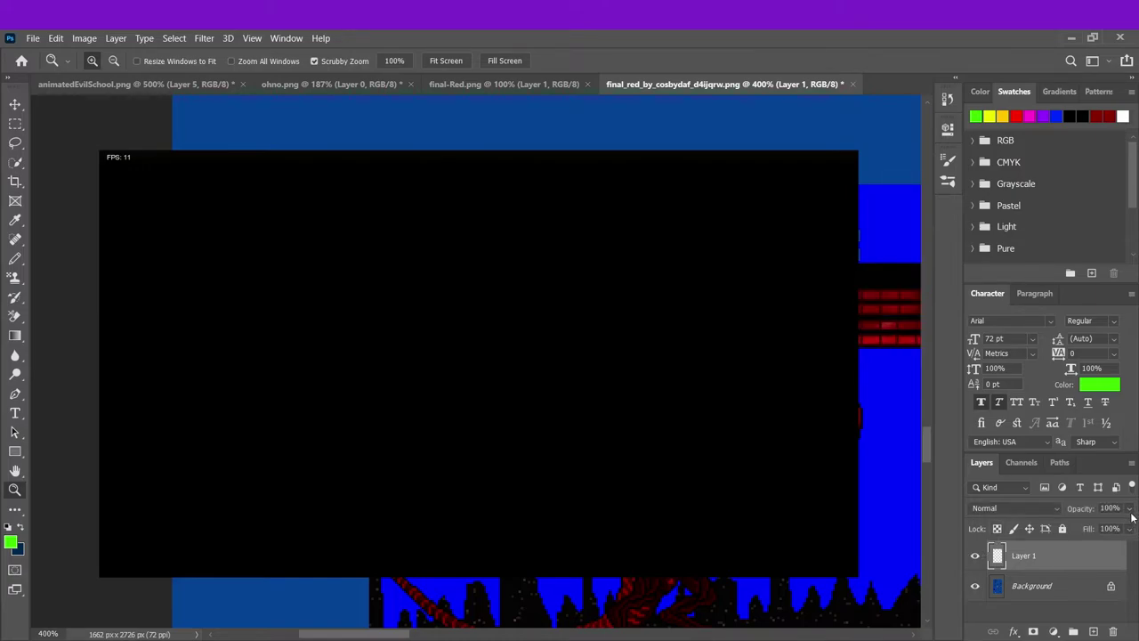
- Set Layer 1's opacity to 55% and scale it to 103.13% width and 102.78% height at X 210.25 px, Y 1846.50 px
key("5")
key("5")
key("ctrl+t")
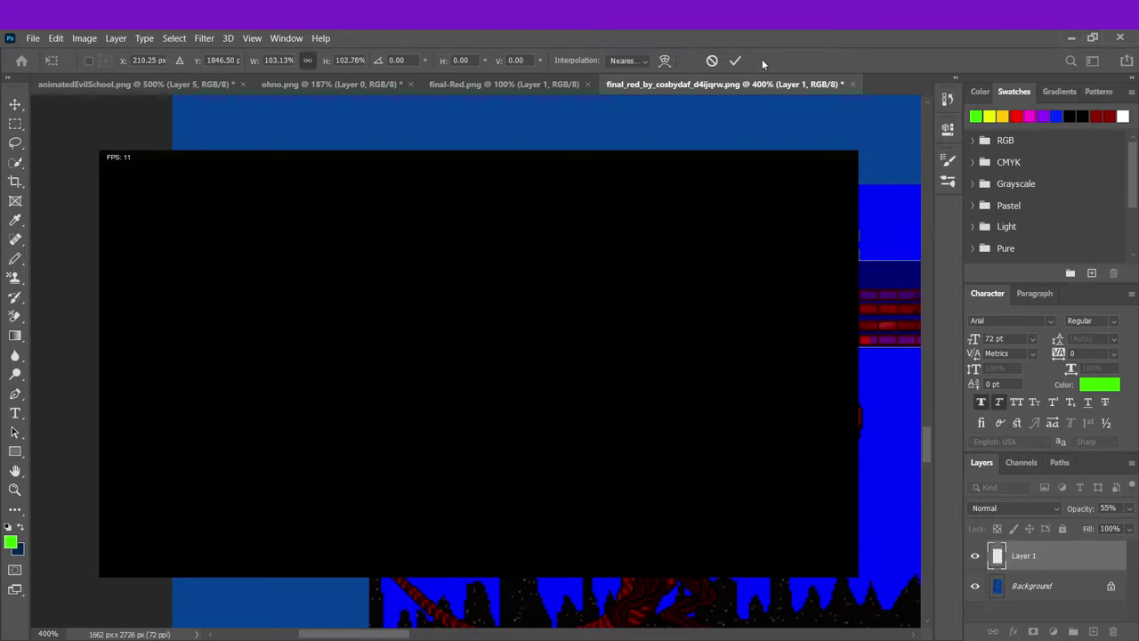
left_click(734, 61)
- Examine how the scaled Red bars line up with the originals by toggling the visibility of Layer 1 and Background
left_click(978, 555)
left_click(979, 555)
left_click(974, 585)
left_click(974, 586)
left_click(976, 556)
left_click(975, 556)
left_click(975, 556)
scroll(927, 532, "right", 3)
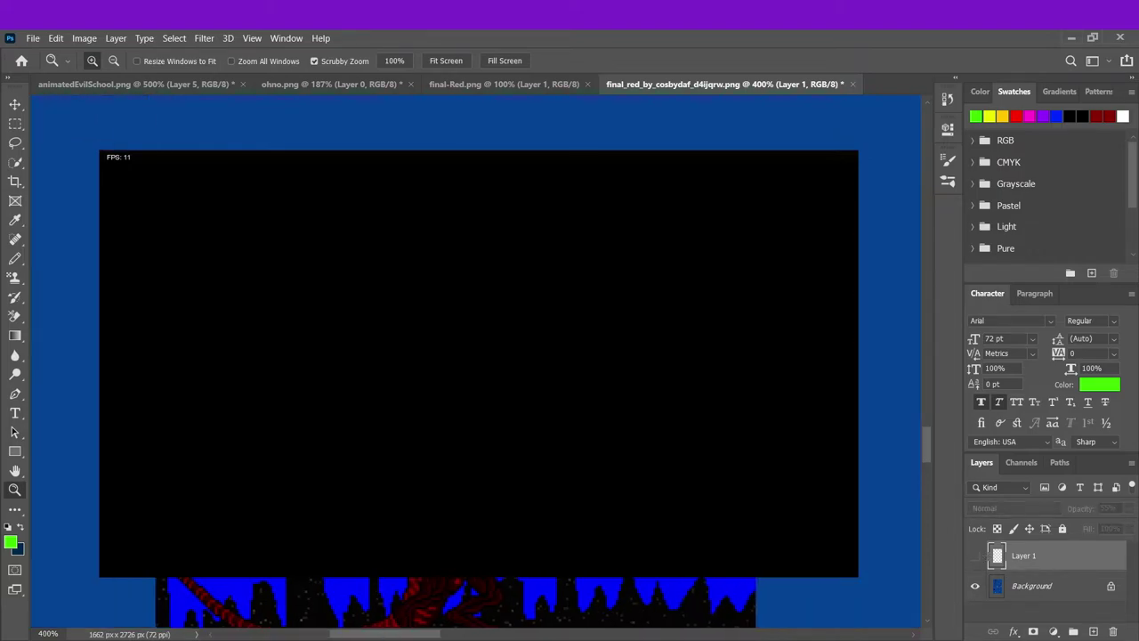
left_click(975, 556)
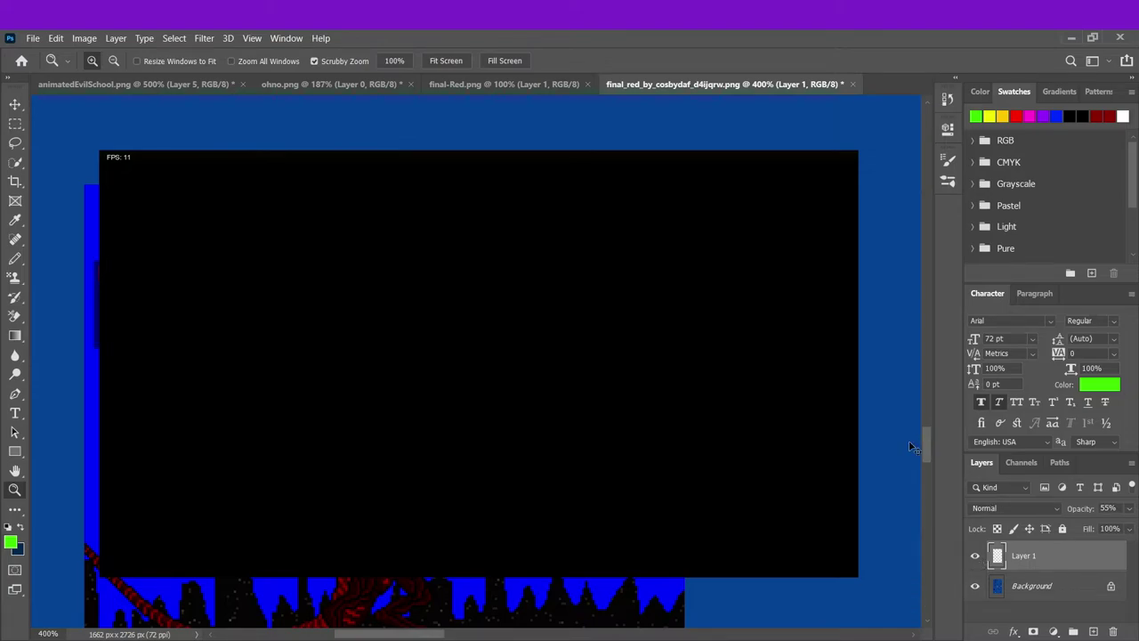
- Move Layer 1 slightly left and up to X 209.50 px, Y 1846.50 px and widen it to 100.81%
key("ctrl+t")
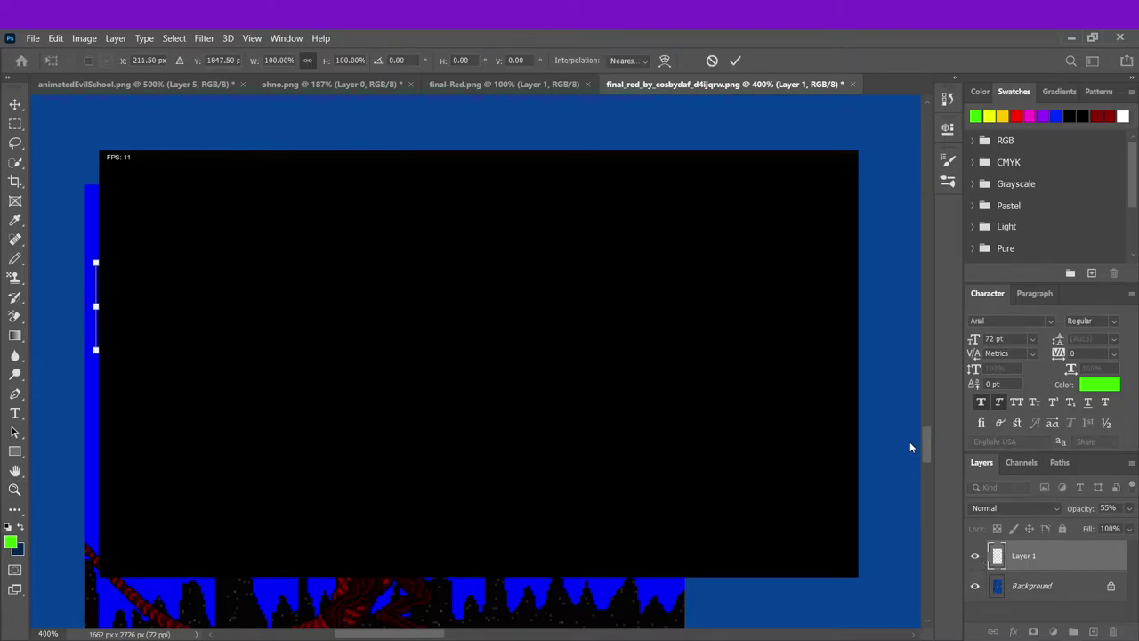
key("Left")
key("Up")
mouse_move(93, 303)
left_mouse_down()
mouse_move(61, 302)
mouse_move(98, 304)
mouse_move(89, 305)
left_mouse_up()
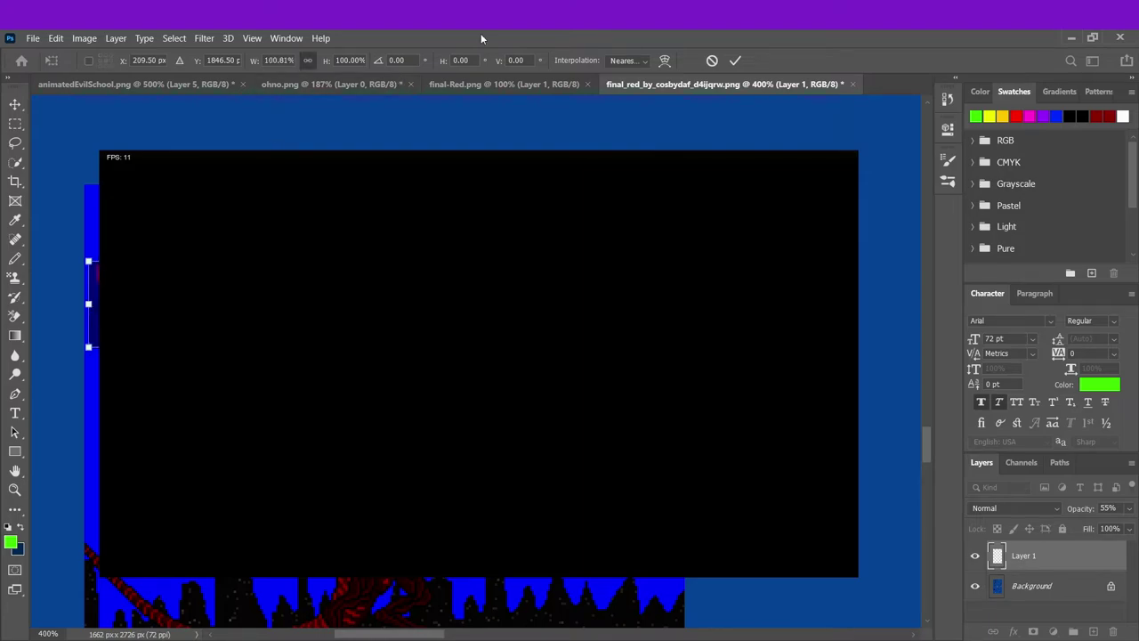
left_click(735, 60)
key("z")
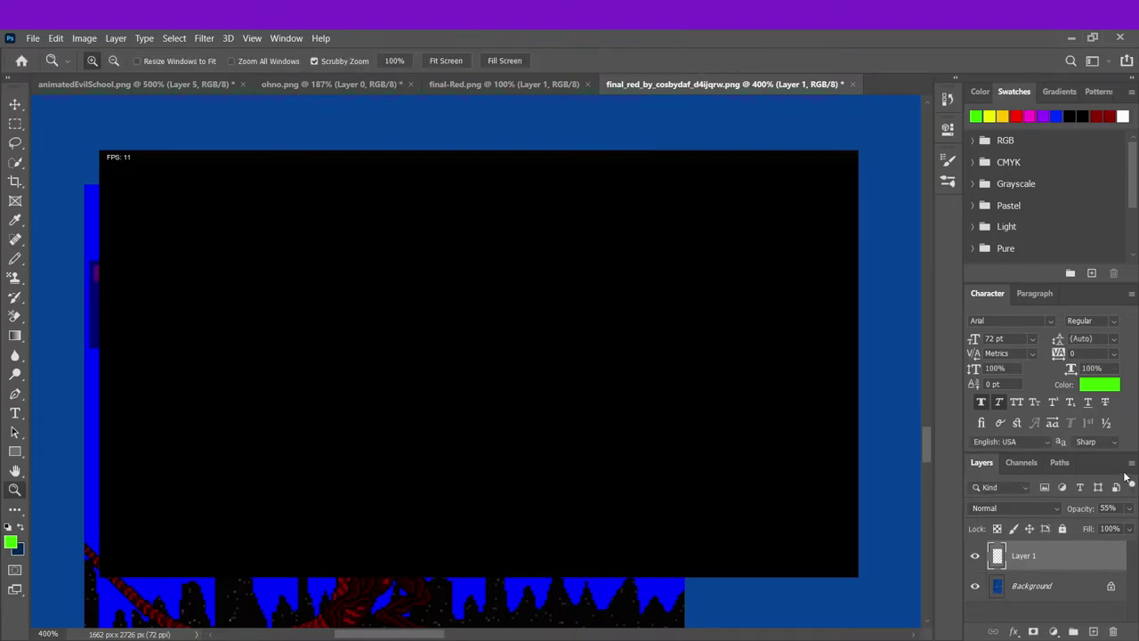
- Return Layer 1 to full opacity and check the bars' alignment by switching the layer off and on
key("0")
left_click(974, 556)
left_click(974, 556)
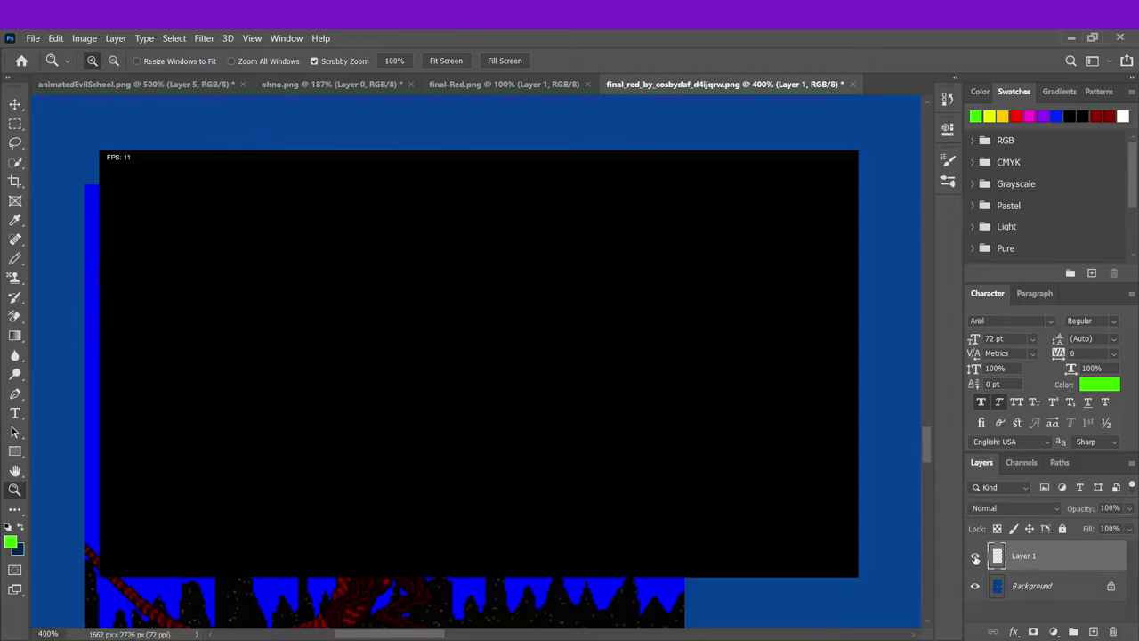
left_click(974, 557)
left_click(974, 557)
left_click(974, 556)
left_click(975, 557)
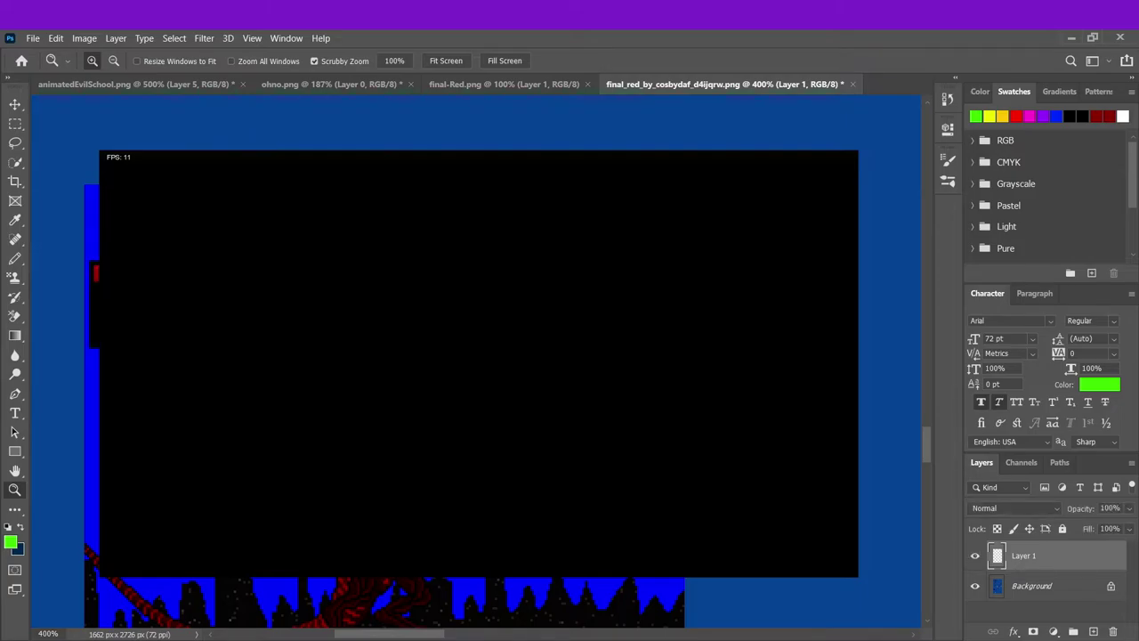
- Switch to final-Red.png and clear the existing selection around the Red power and life bars, viewed at 700%
left_click(15, 123)
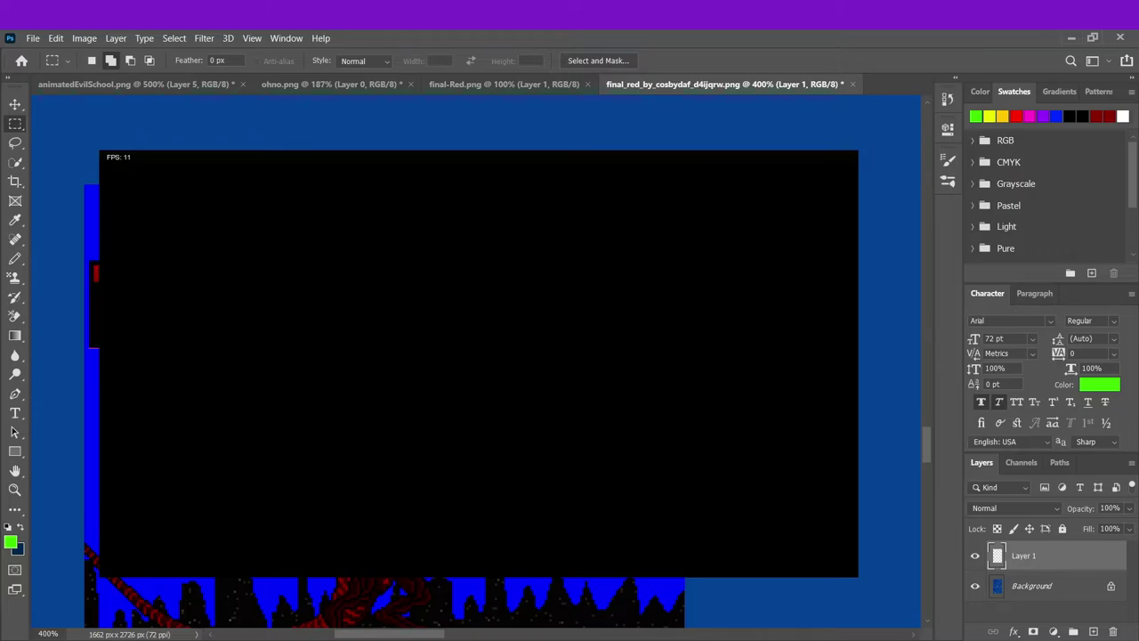
left_click(503, 84)
left_click(15, 489)
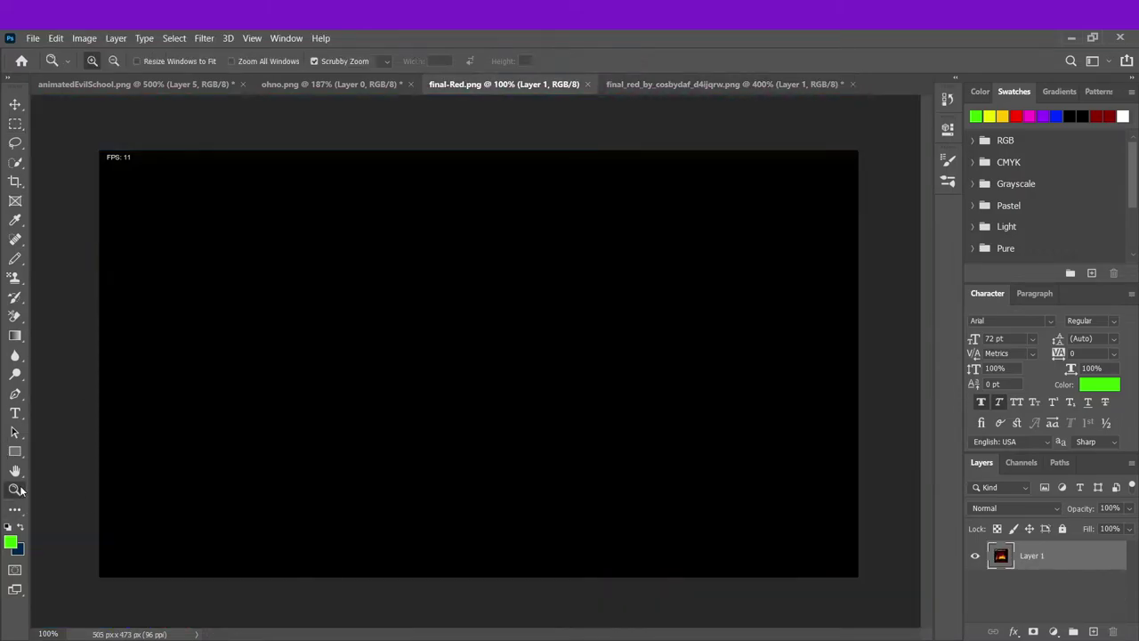
left_click(579, 282)
key("ctrl+plus")
key("ctrl+plus")
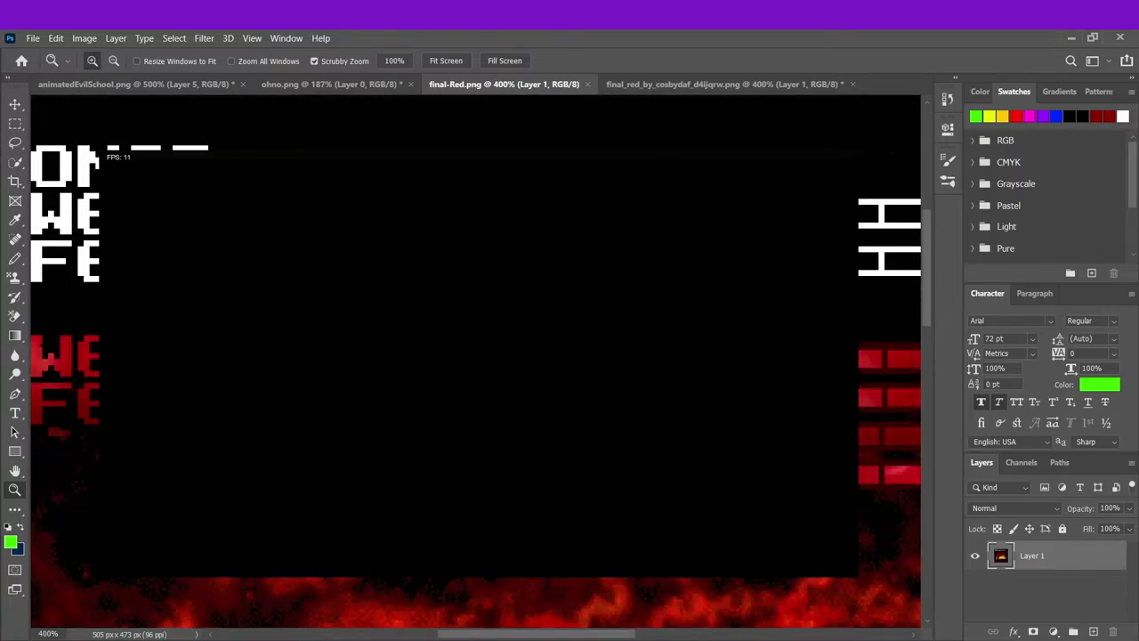
key("ctrl+plus")
key("ctrl+plus")
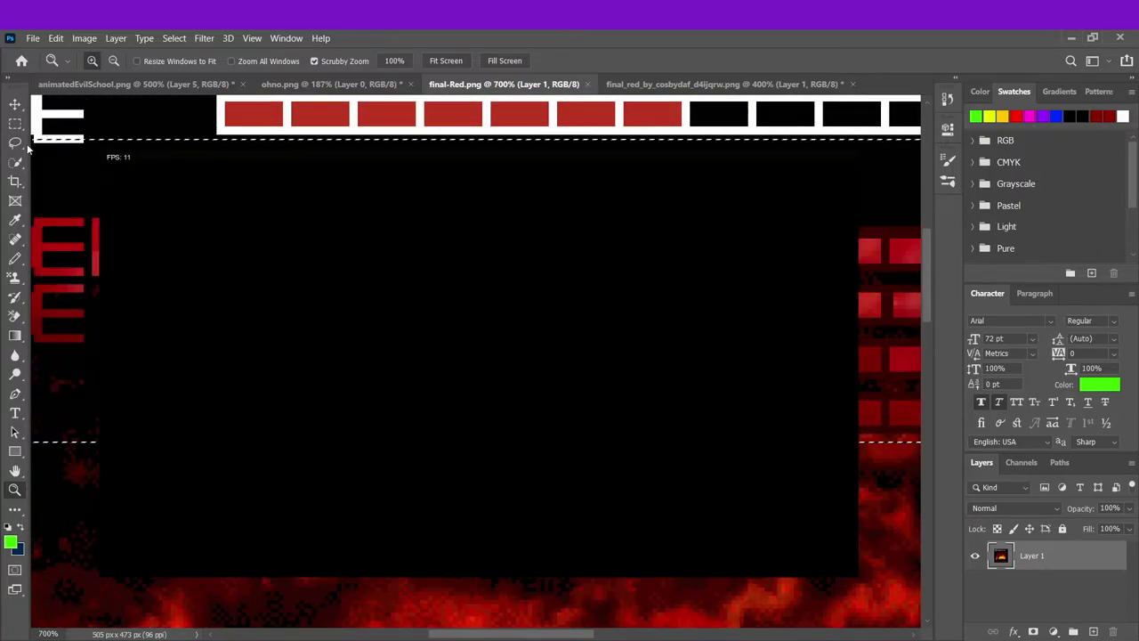
left_click(15, 123)
key("ctrl+d")
- Select all four red bars on Layer 1 of final-Red.png with rectangular marquees, adding each bar to the selection
left_click_drag(63, 392, 1136, 433)
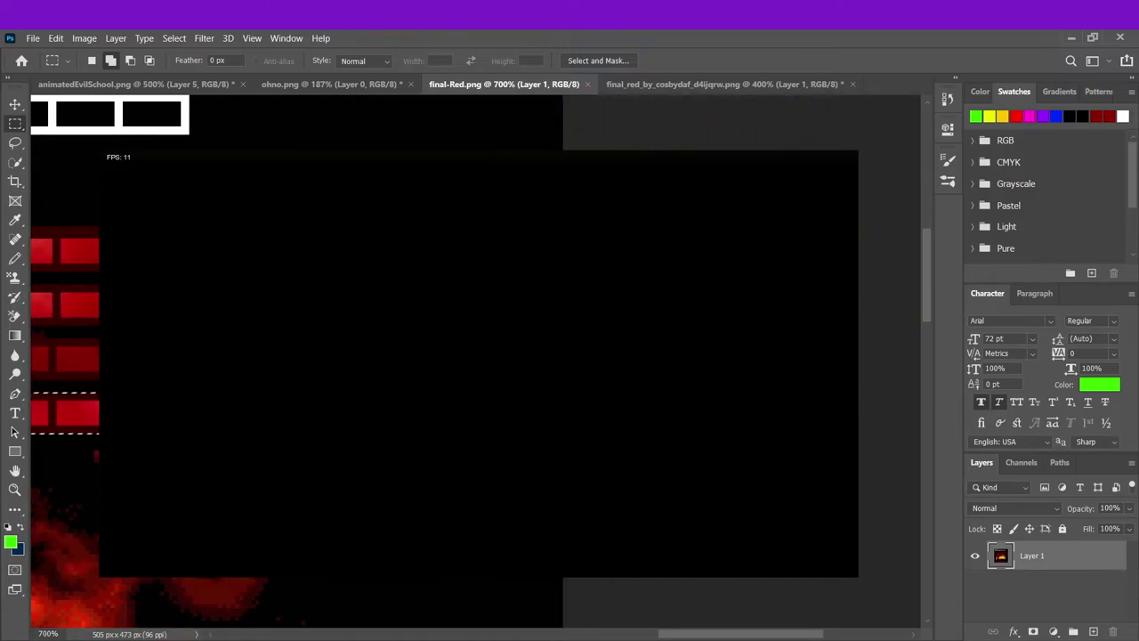
left_click_drag(1136, 433, 4, 415)
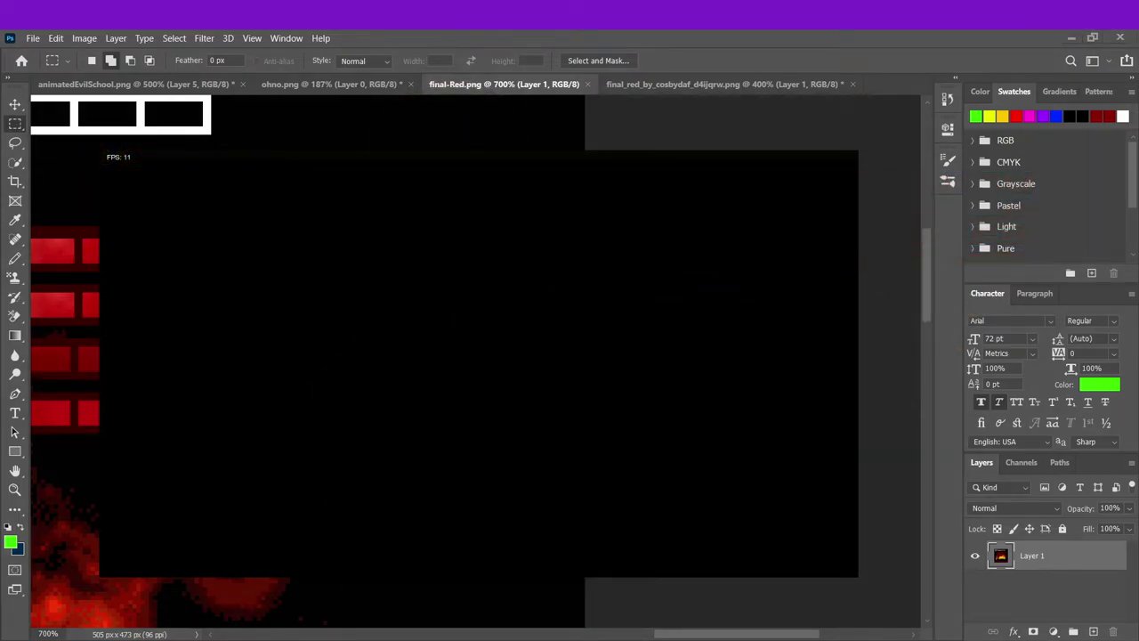
key("ctrl+shift+d")
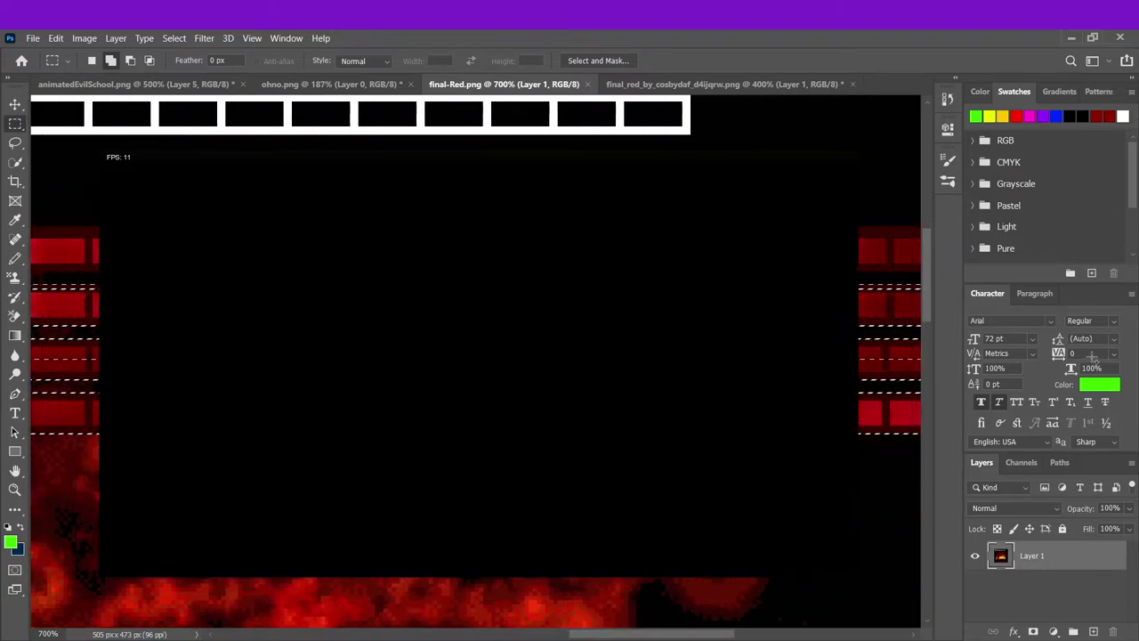
scroll(476, 356, "right", 3)
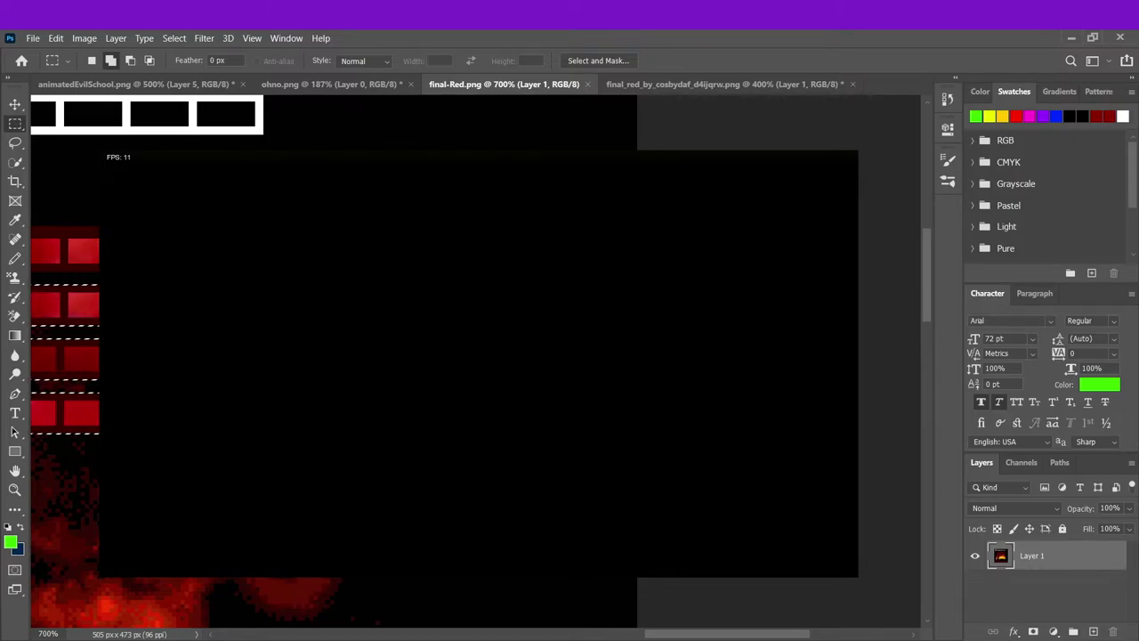
scroll(476, 356, "left", 3)
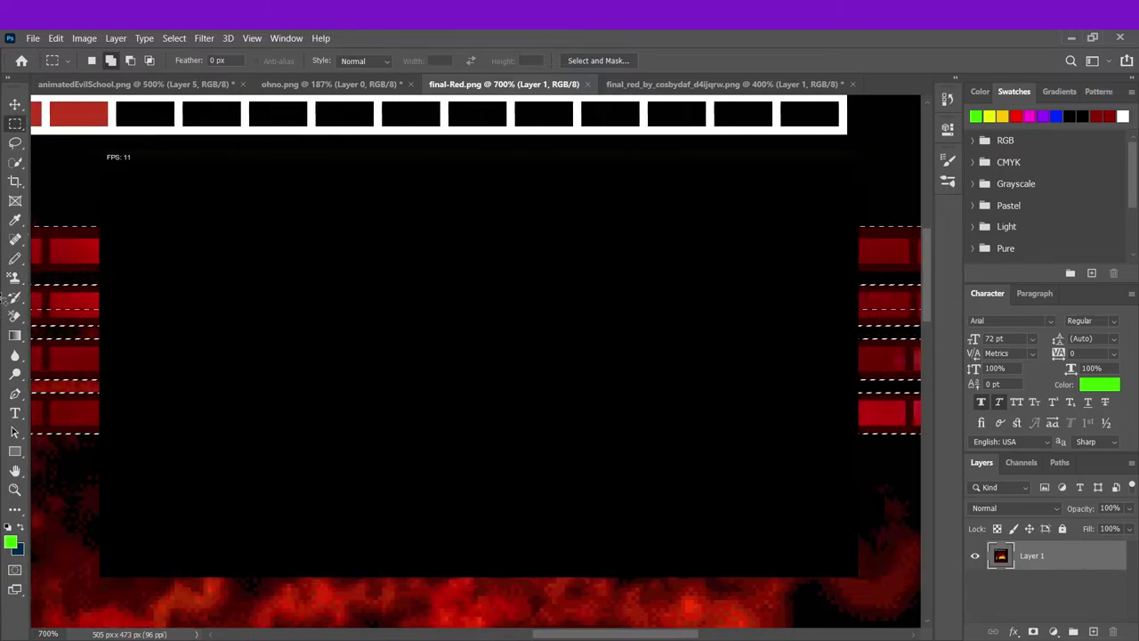
scroll(476, 356, "left", 3)
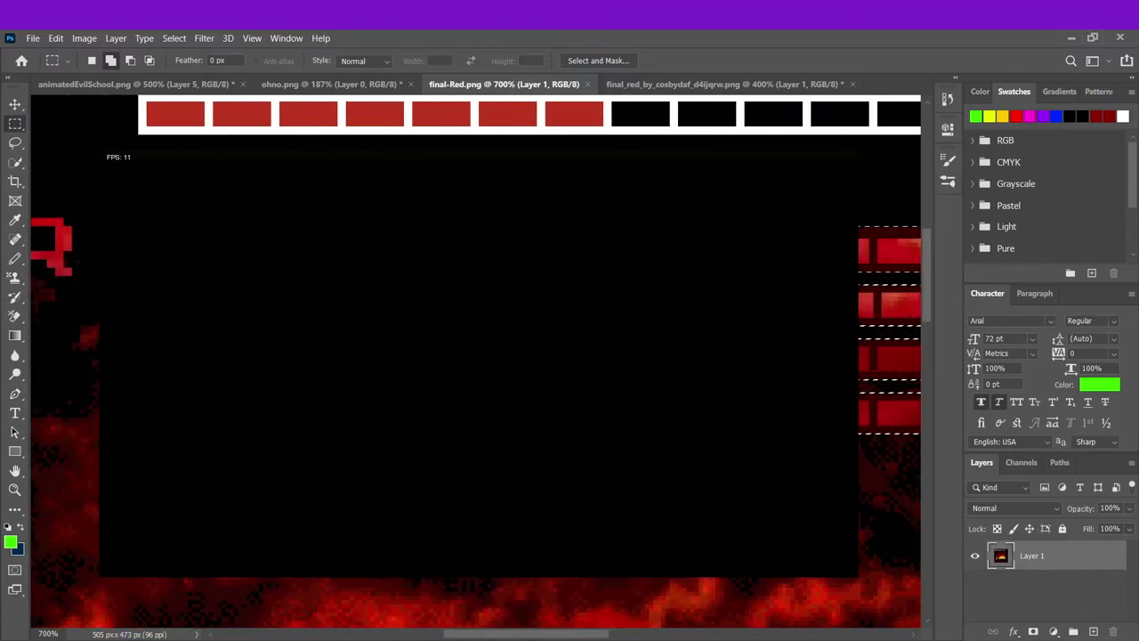
scroll(476, 356, "right", 6)
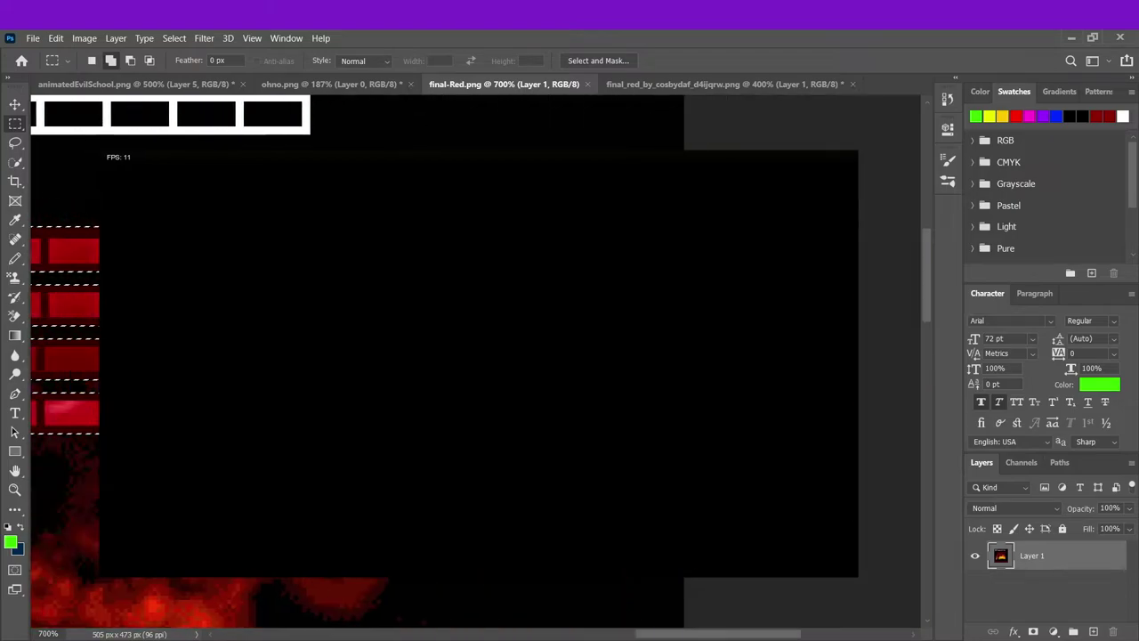
scroll(476, 356, "right", 3)
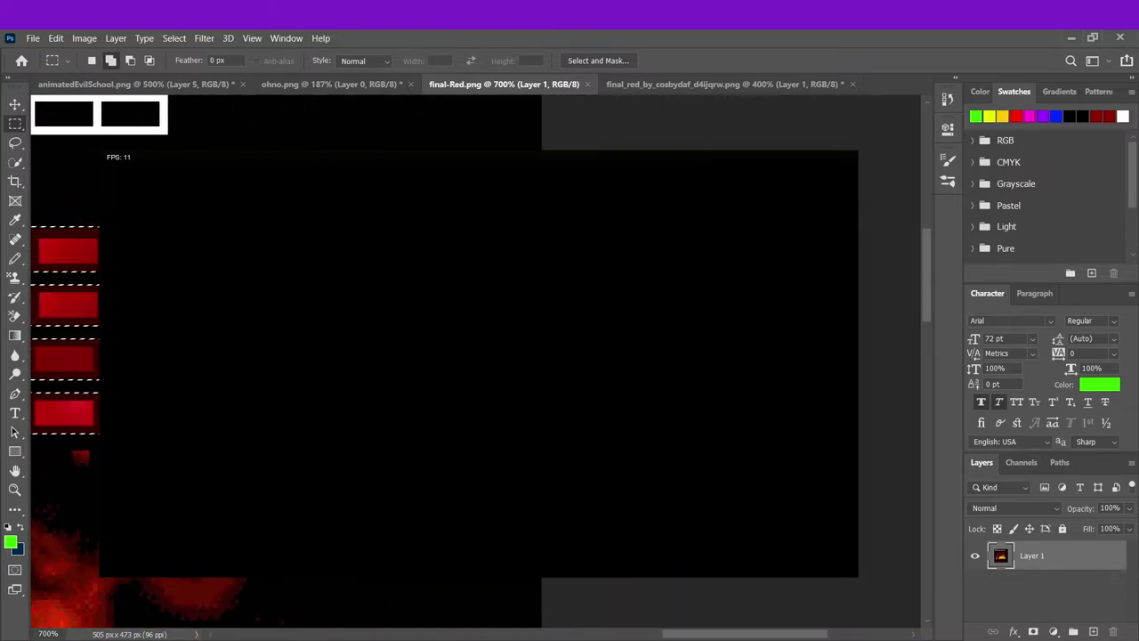
scroll(476, 356, "left", 15)
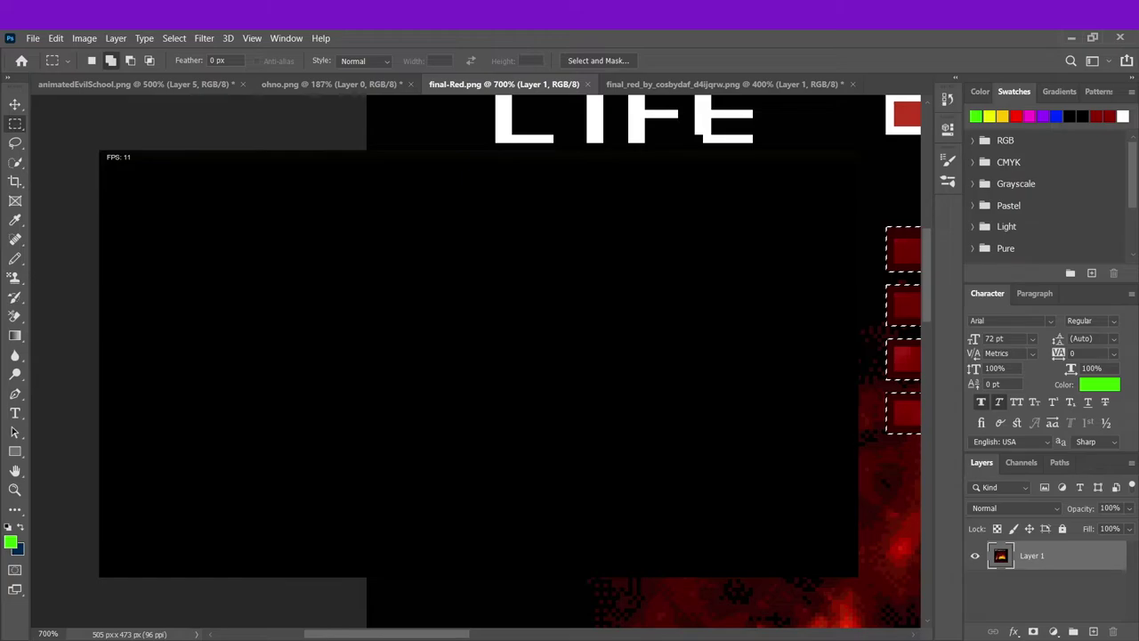
scroll(4, 374, "right", 3)
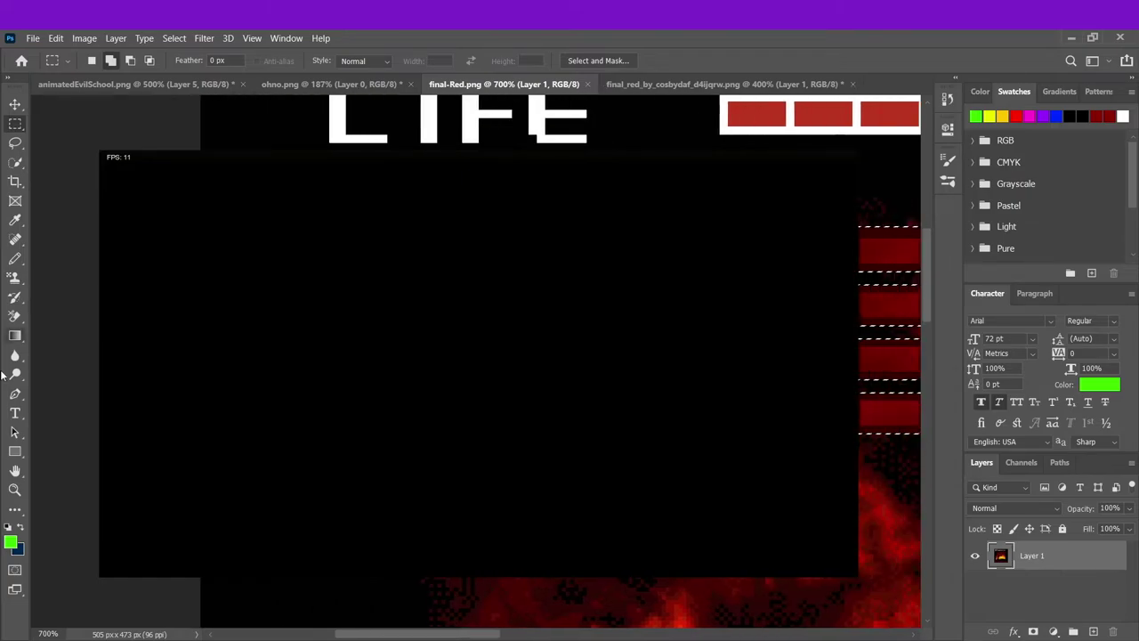
- Add the pixel outlines of the red lettering beside the bars to the selection and copy everything selected onto a new layer
left_click(15, 488)
left_click(445, 294)
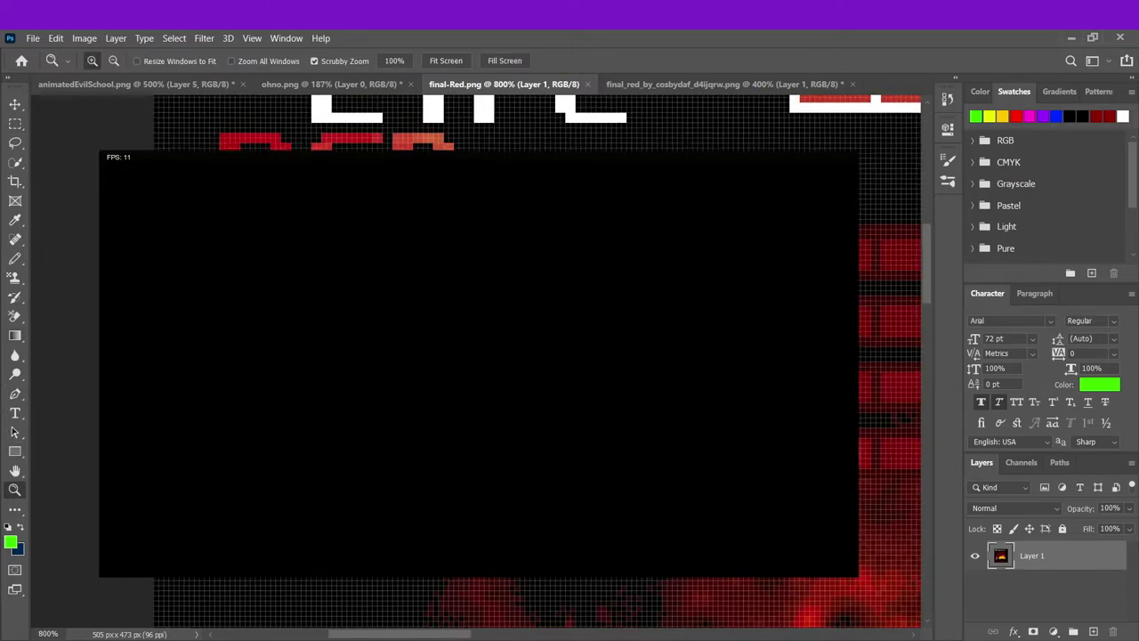
left_click(391, 247)
left_click(392, 248)
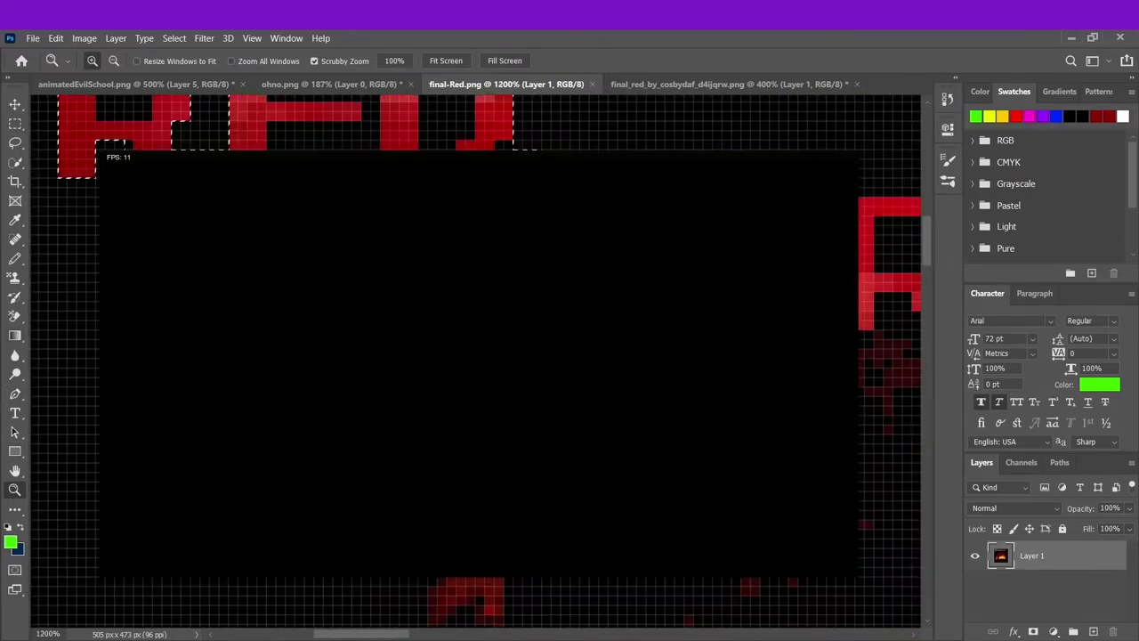
left_click(15, 123)
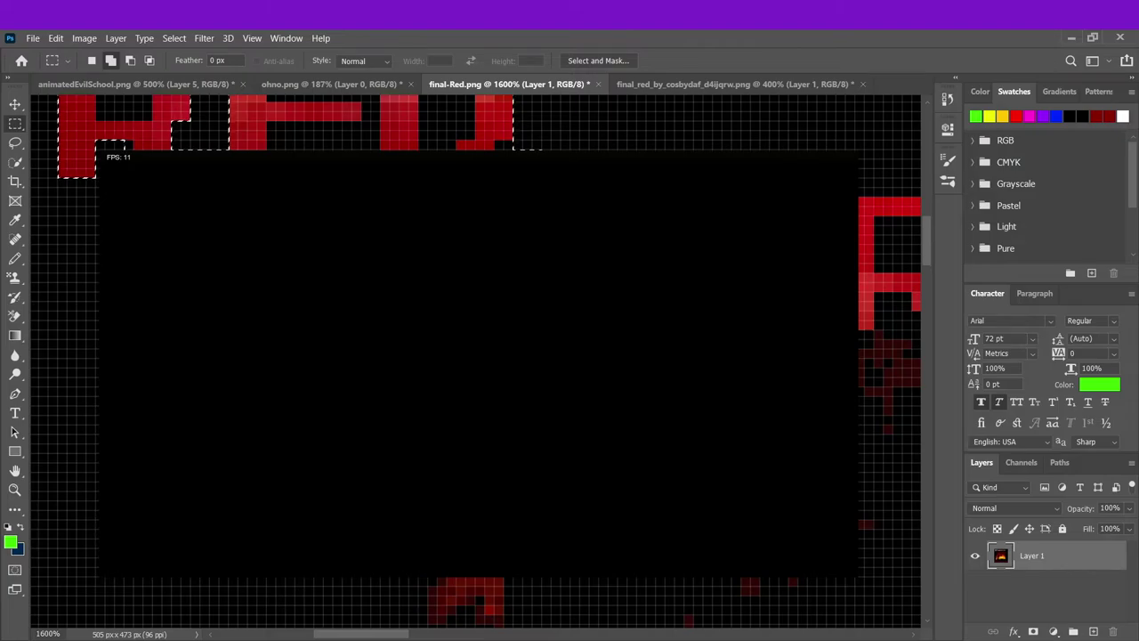
scroll(475, 356, "right", 5)
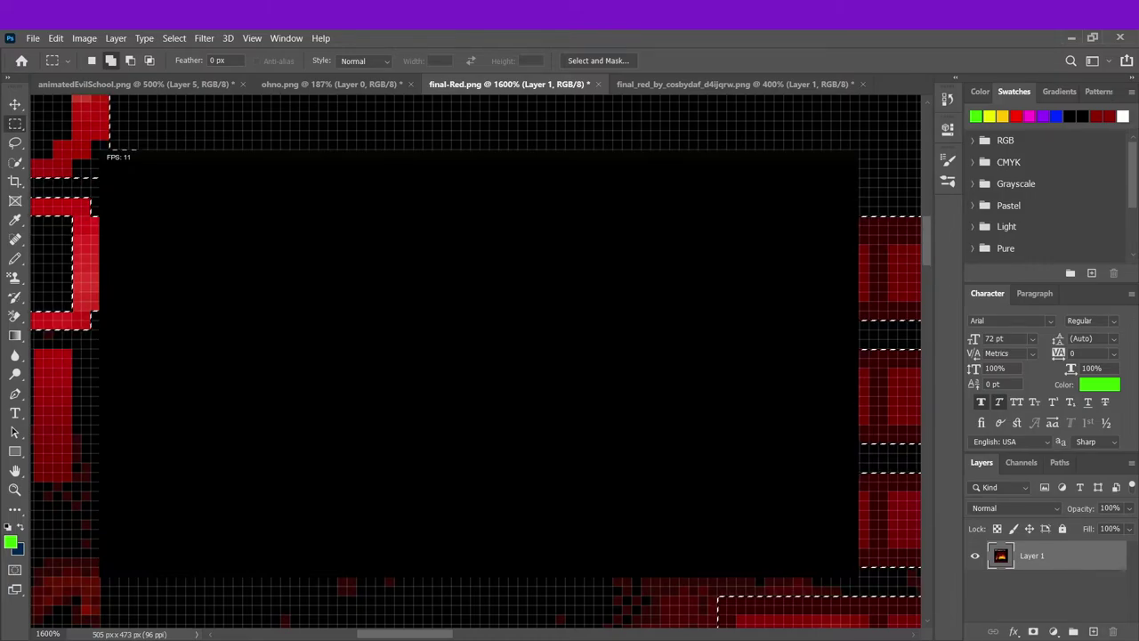
scroll(476, 356, "left", 2)
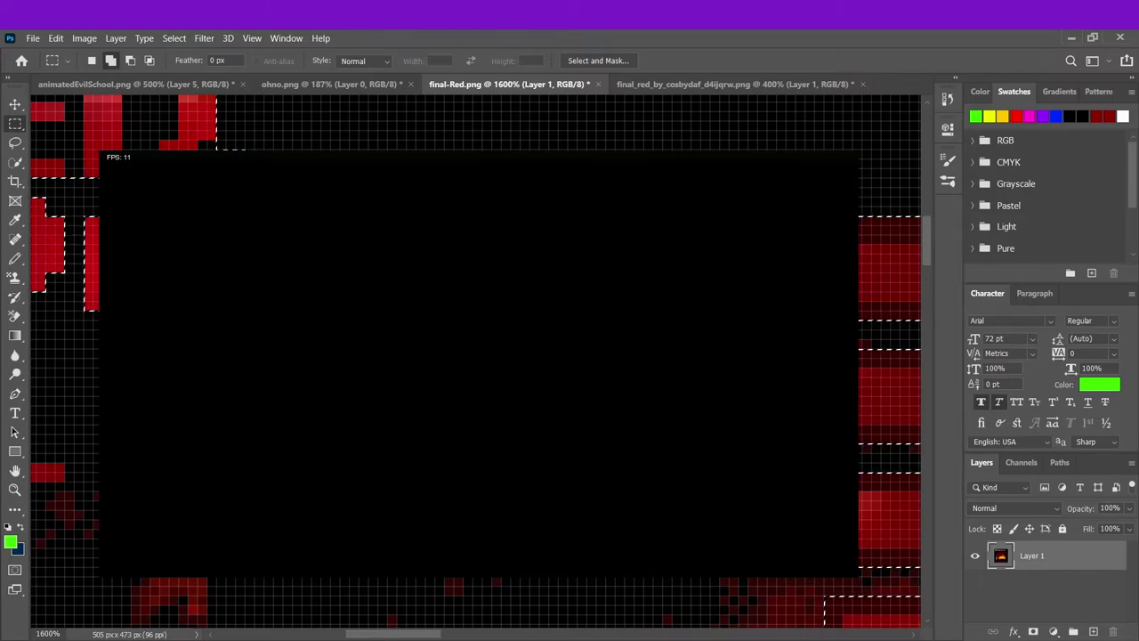
scroll(476, 356, "down", 2)
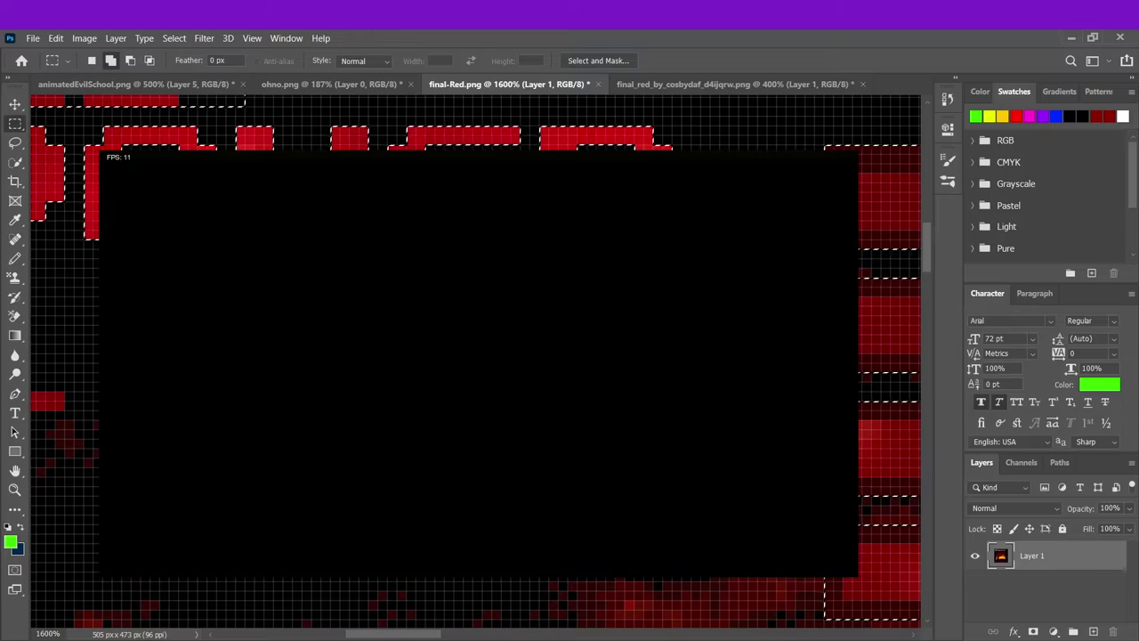
scroll(476, 356, "left", 5)
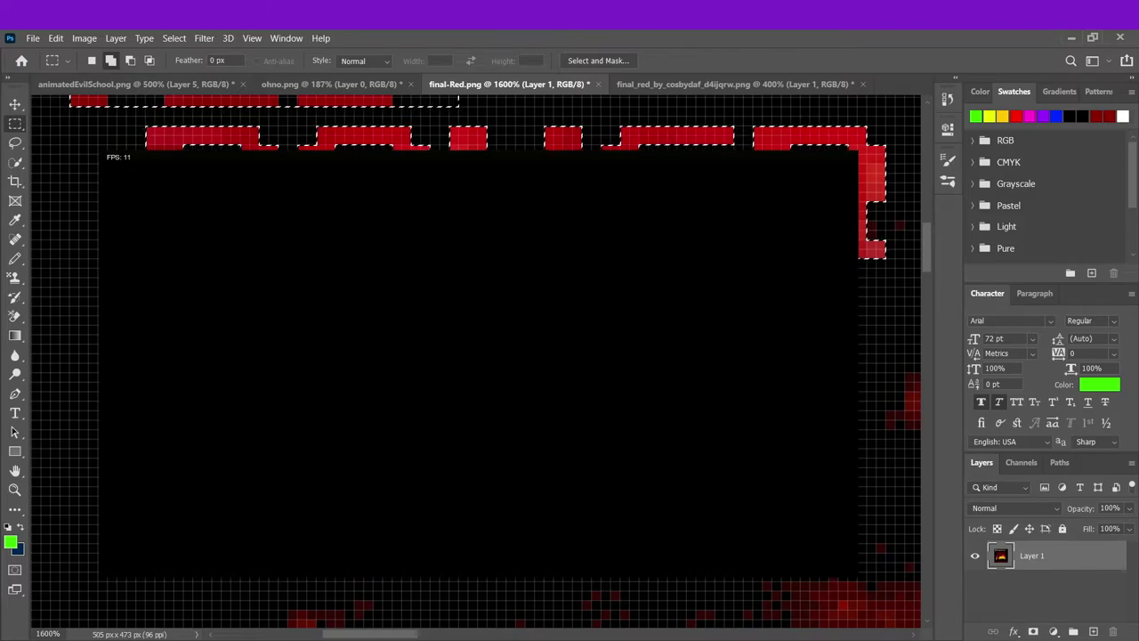
scroll(476, 356, "right", 5)
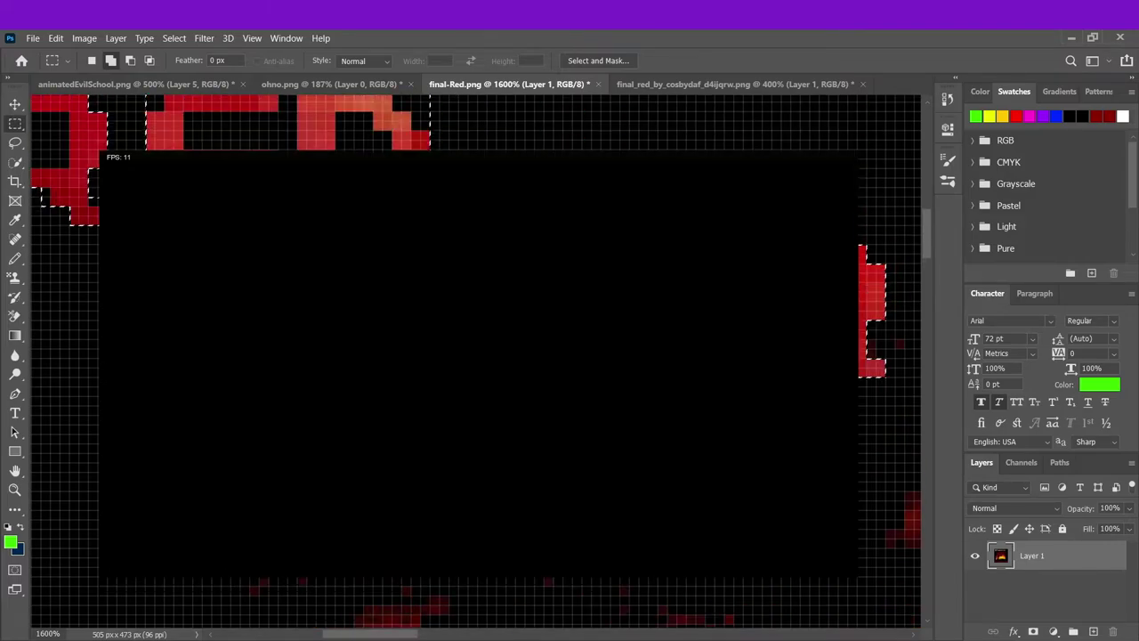
scroll(476, 356, "right", 5)
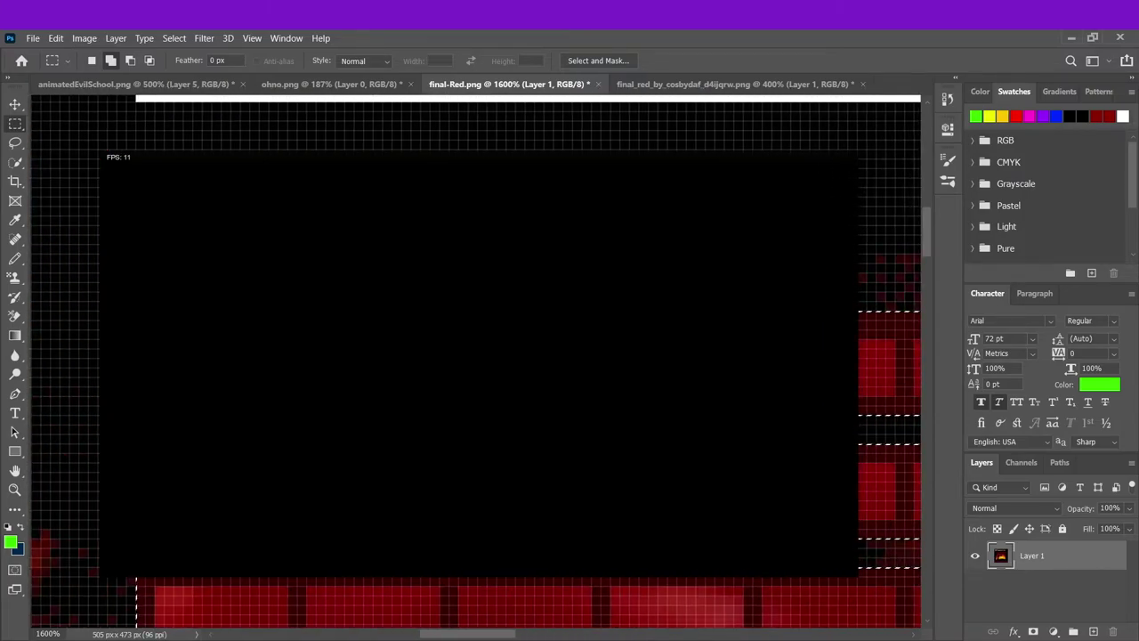
key("ctrl+j")
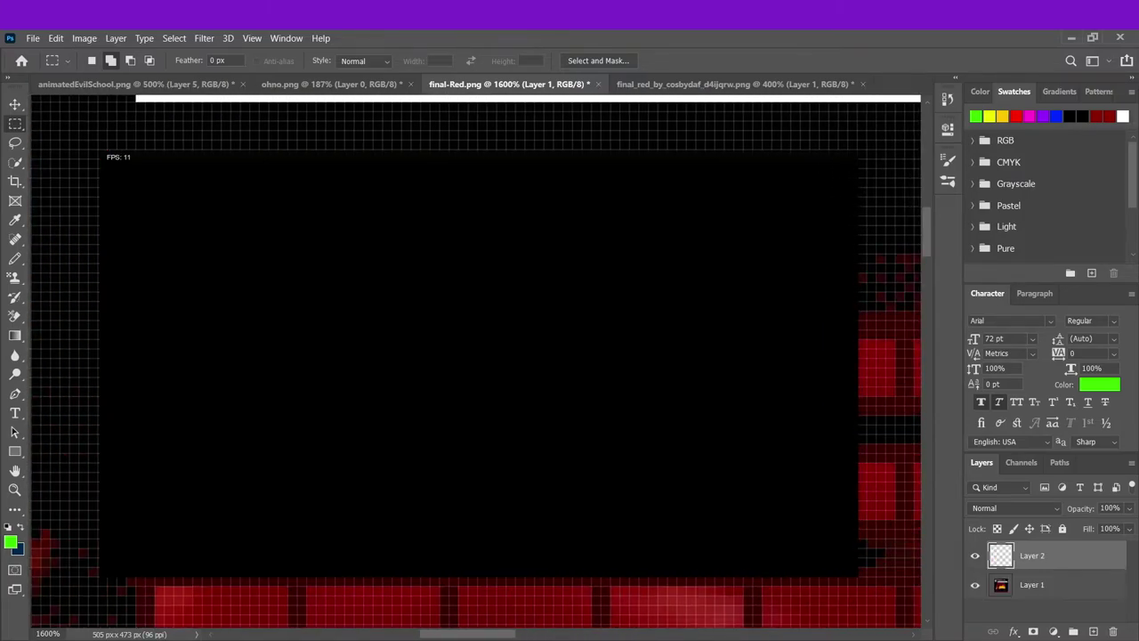
- Look over final-Red.png and animatedEvilSchool.png in full view, ending back on final-Red.png
key("z")
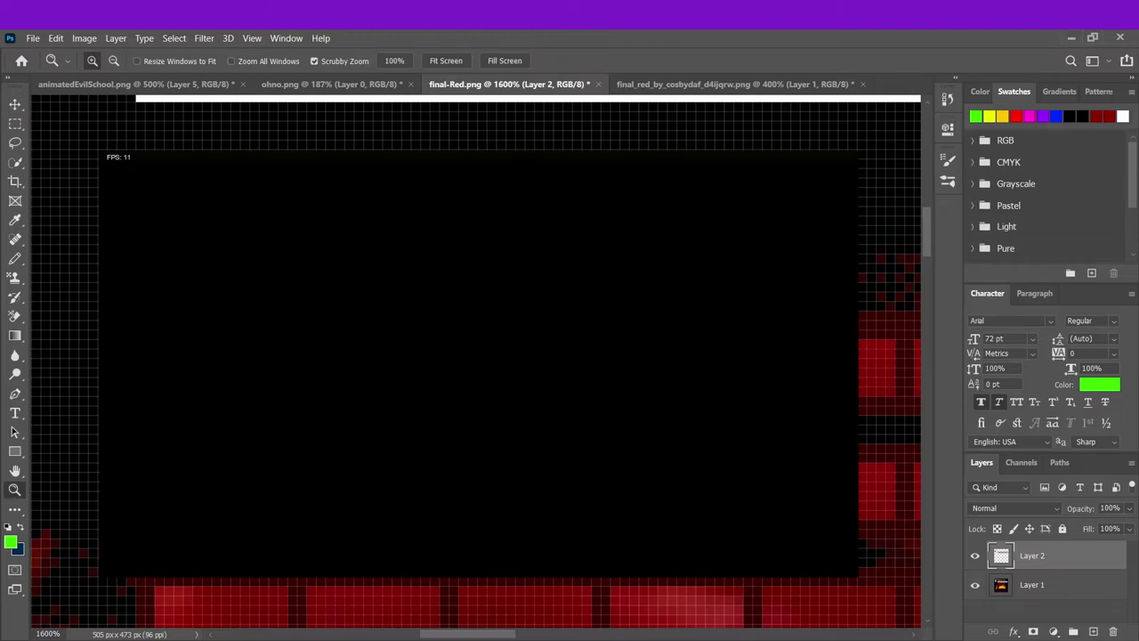
key("ctrl+0")
left_click(187, 83)
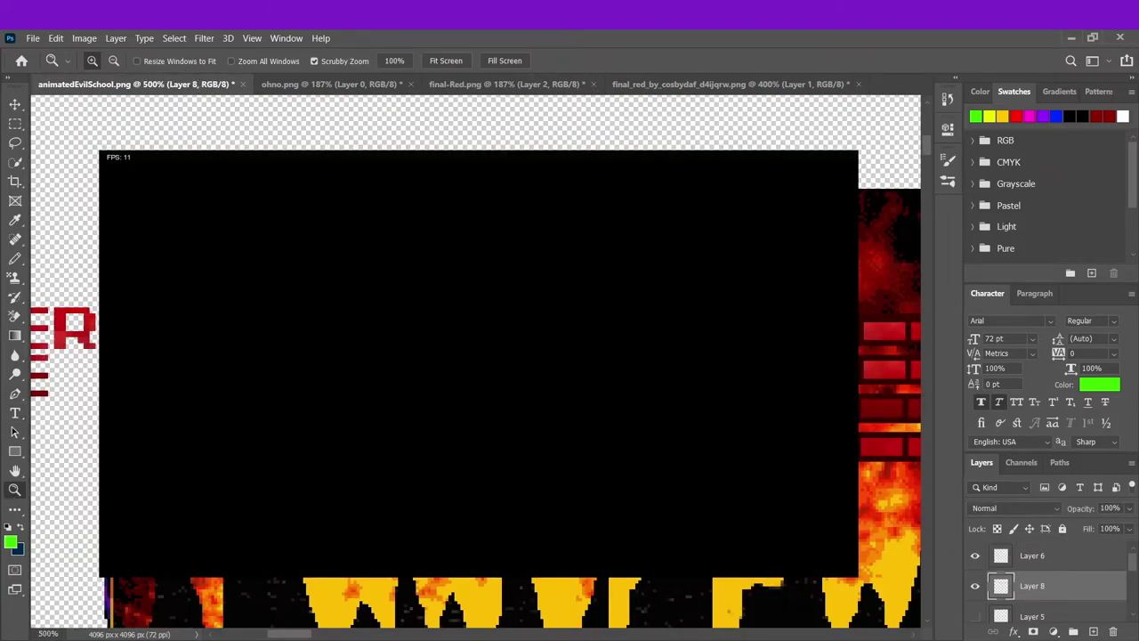
key("ctrl+0")
left_click(503, 83)
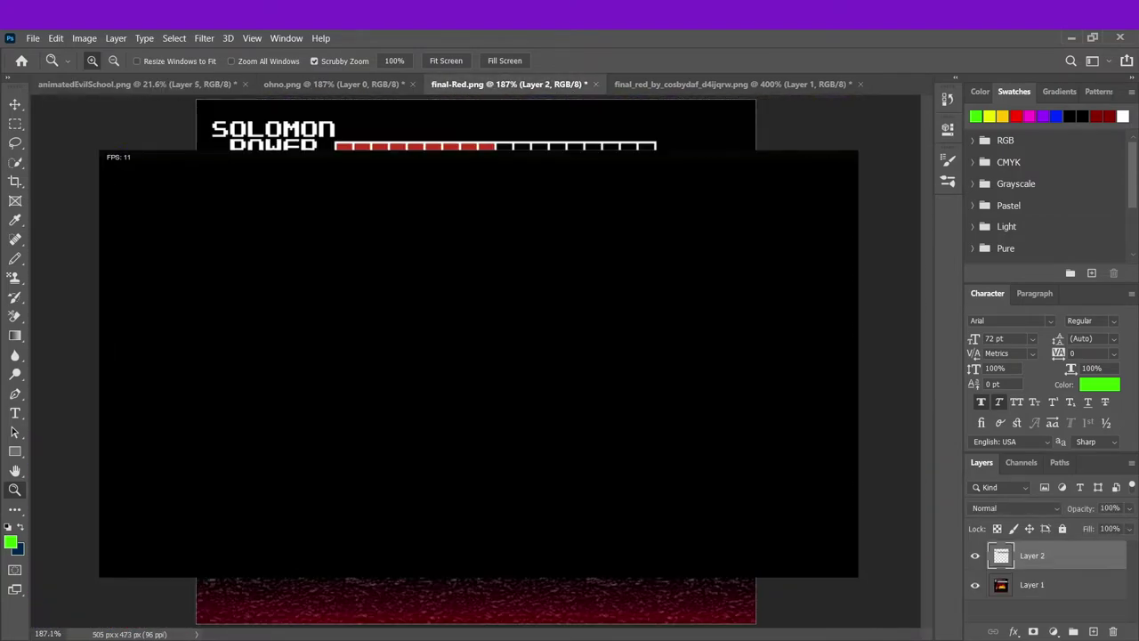
- Hide Layer 1 to isolate the copied bars and lettering, and inspect the lettering at 1600%
left_click(976, 582)
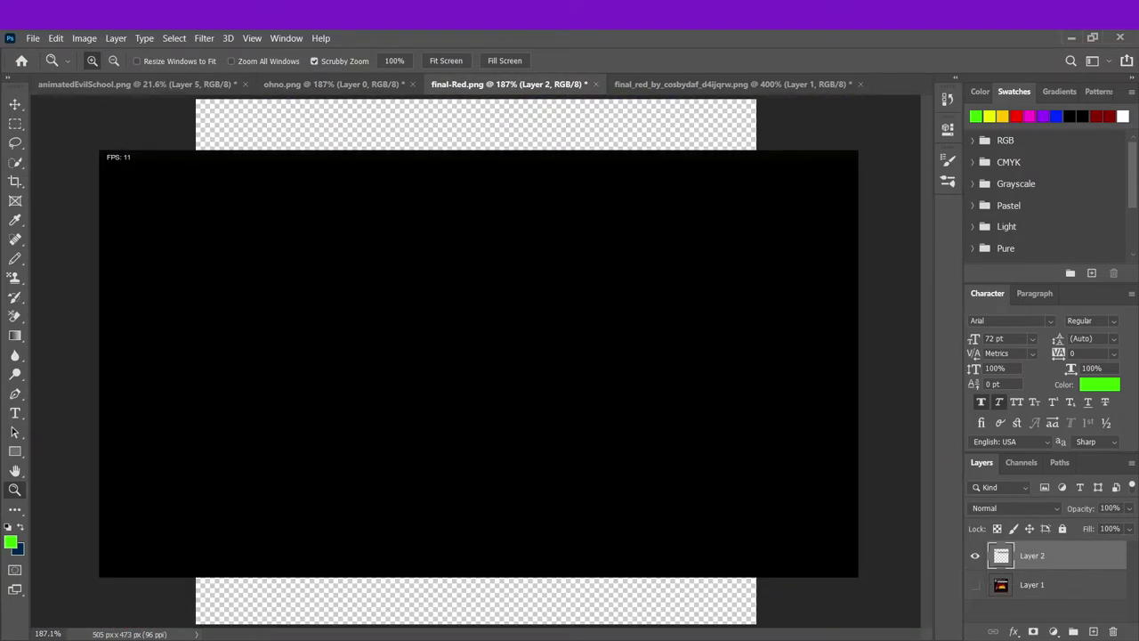
key("ctrl+plus")
key("ctrl+plus")
key("ctrl+plus")
key("ctrl+plus")
key("ctrl+plus")
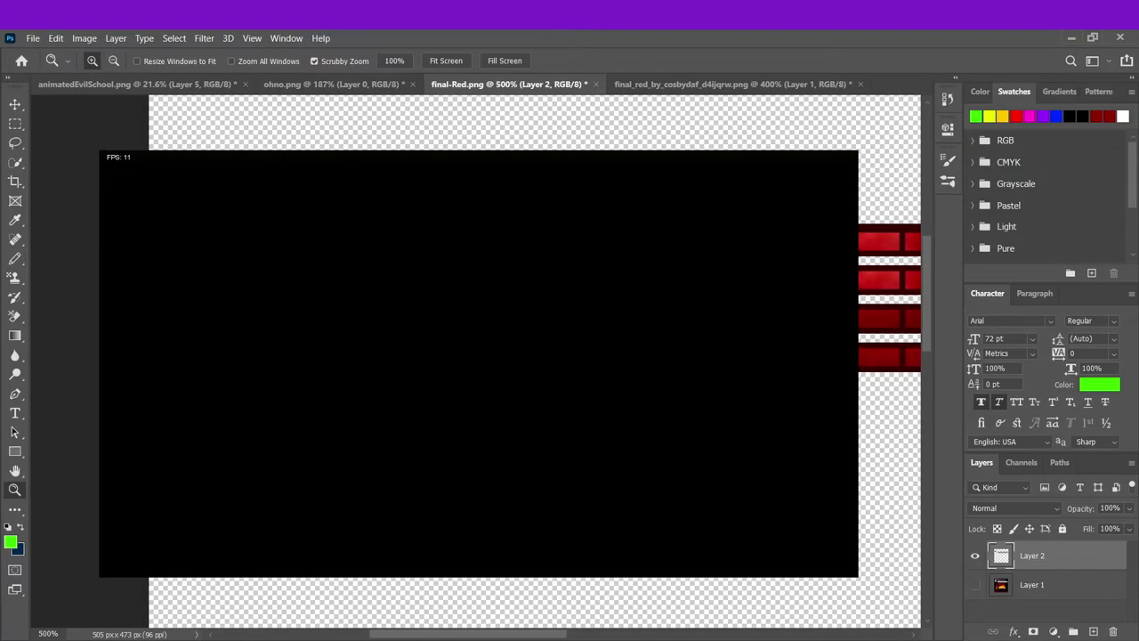
key("ctrl+plus")
key("ctrl+plus")
key("ctrl+plus")
key("ctrl+plus")
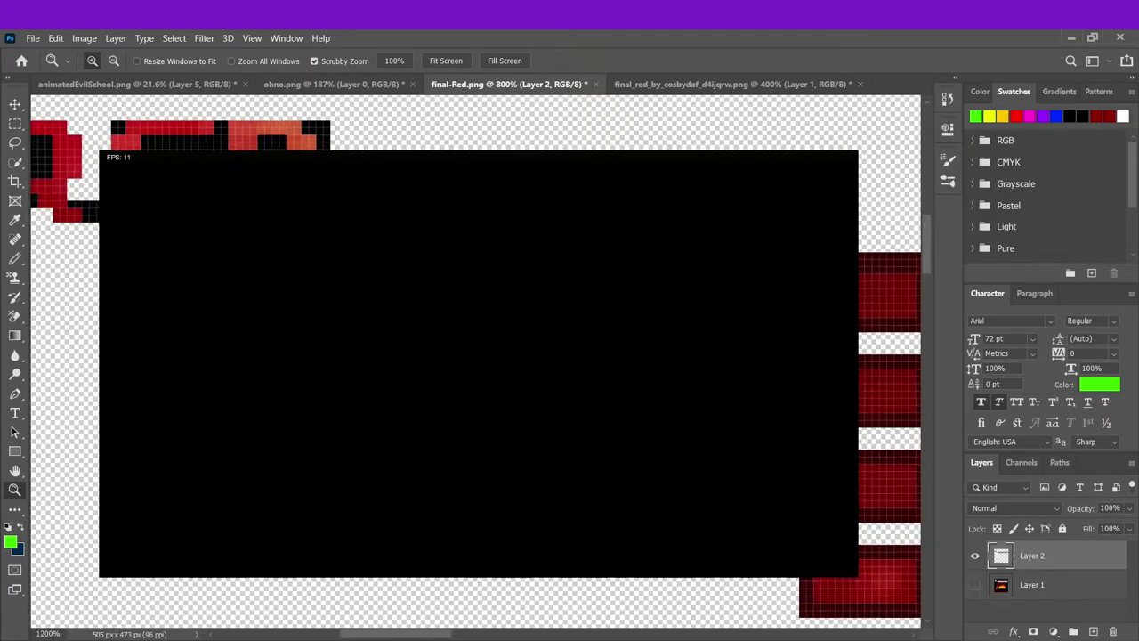
- Sample the lettering's red as the foreground color and switch to the Pencil tool
key("i")
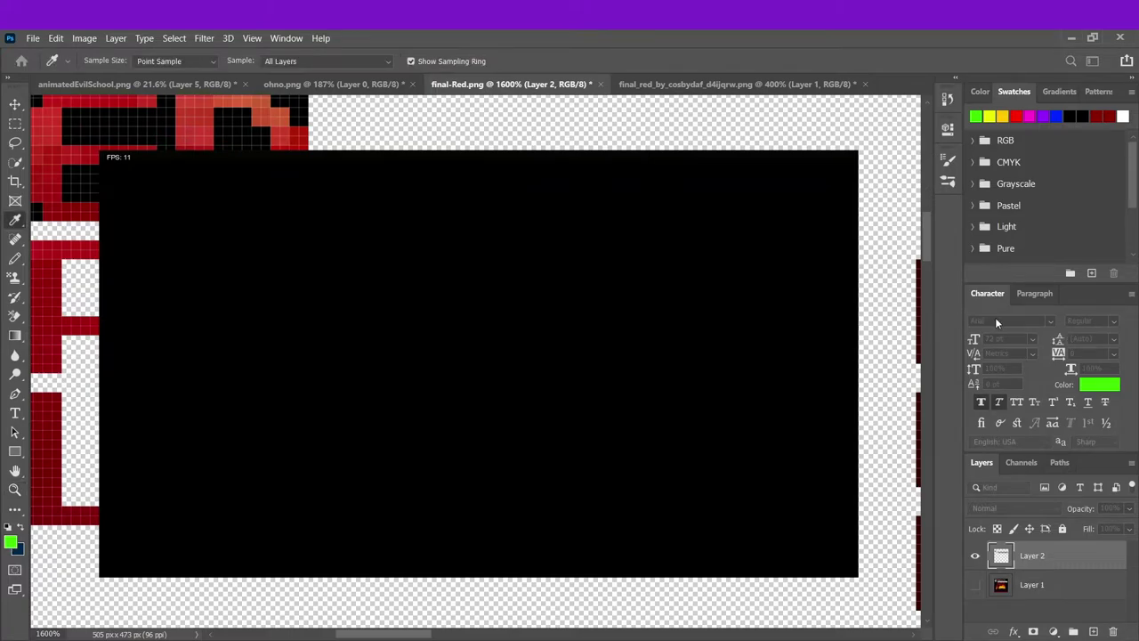
key("b")
left_click(62, 295, "alt")
key("shift+b")
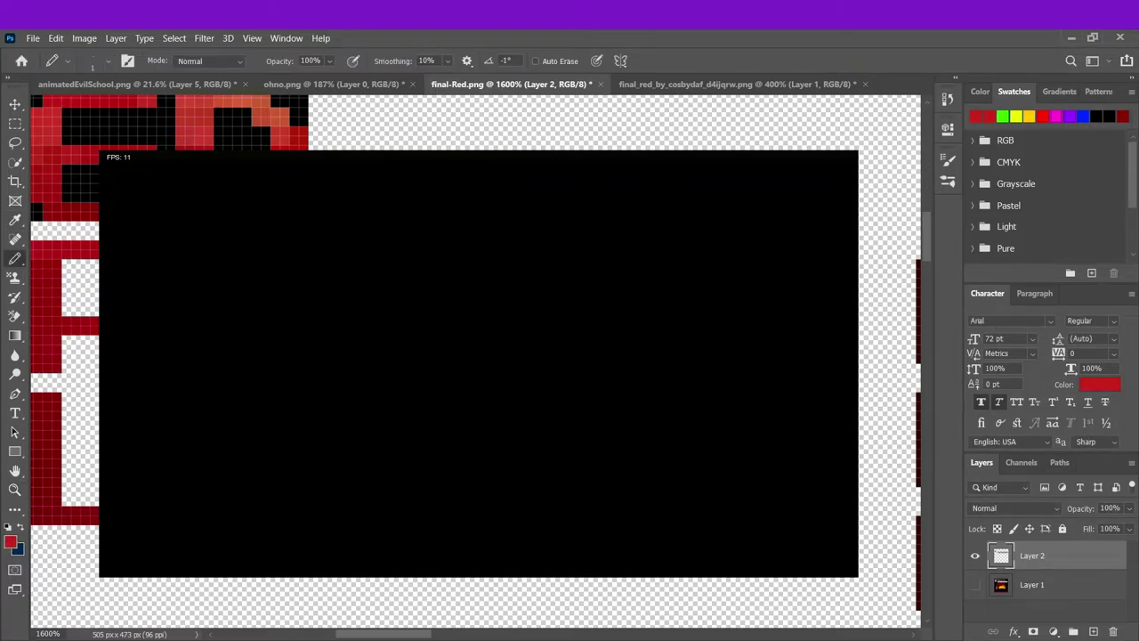
- Set up the Magic Eraser with tolerance 0 and anti-aliasing off, keeping Contiguous on
scroll(509, 361, "left", 5)
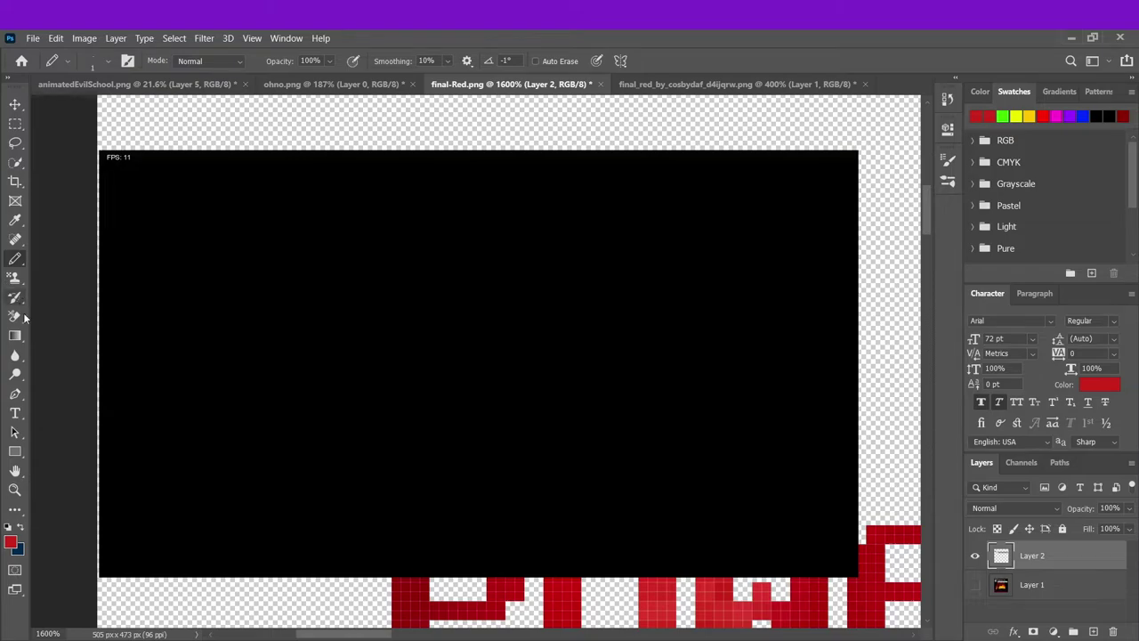
left_click(24, 316)
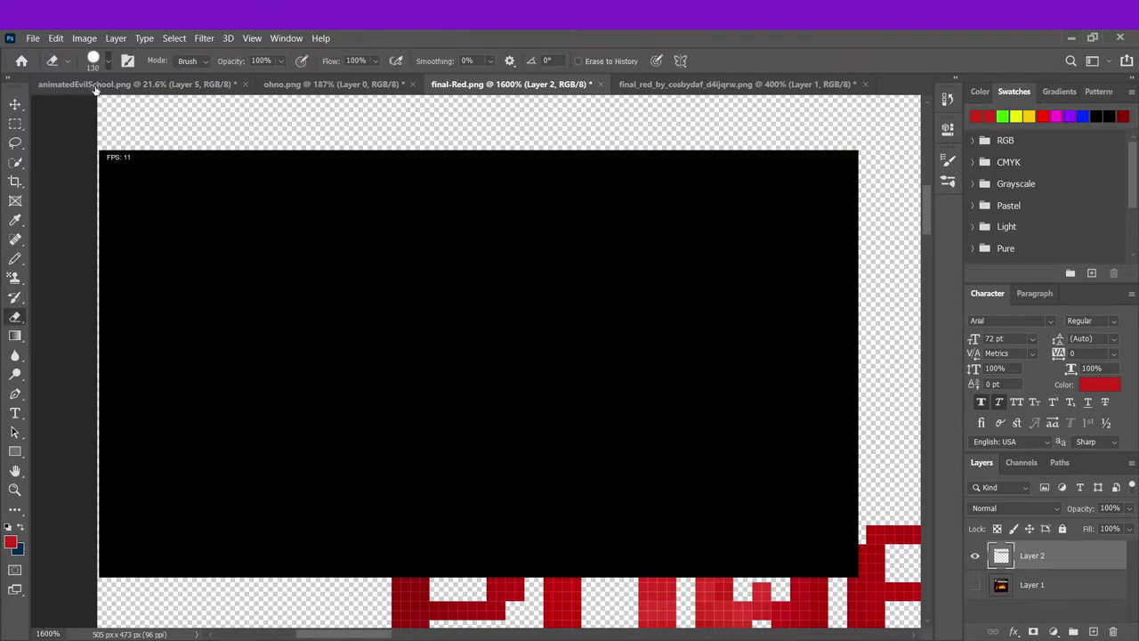
left_click(204, 60)
left_click(203, 88)
key("shift+e")
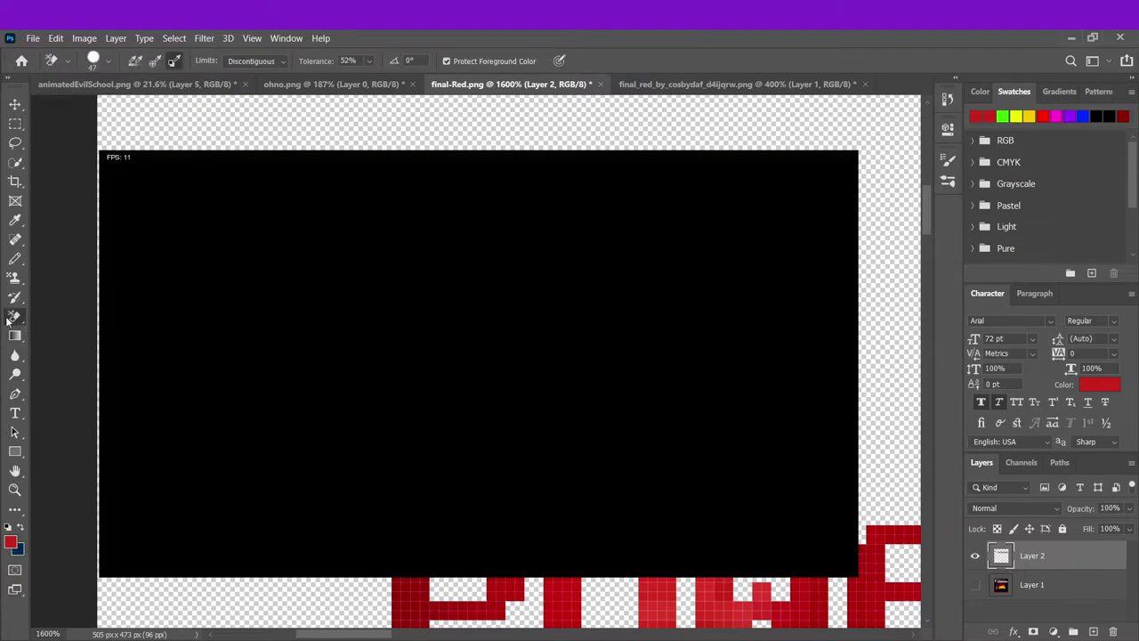
key("shift+e")
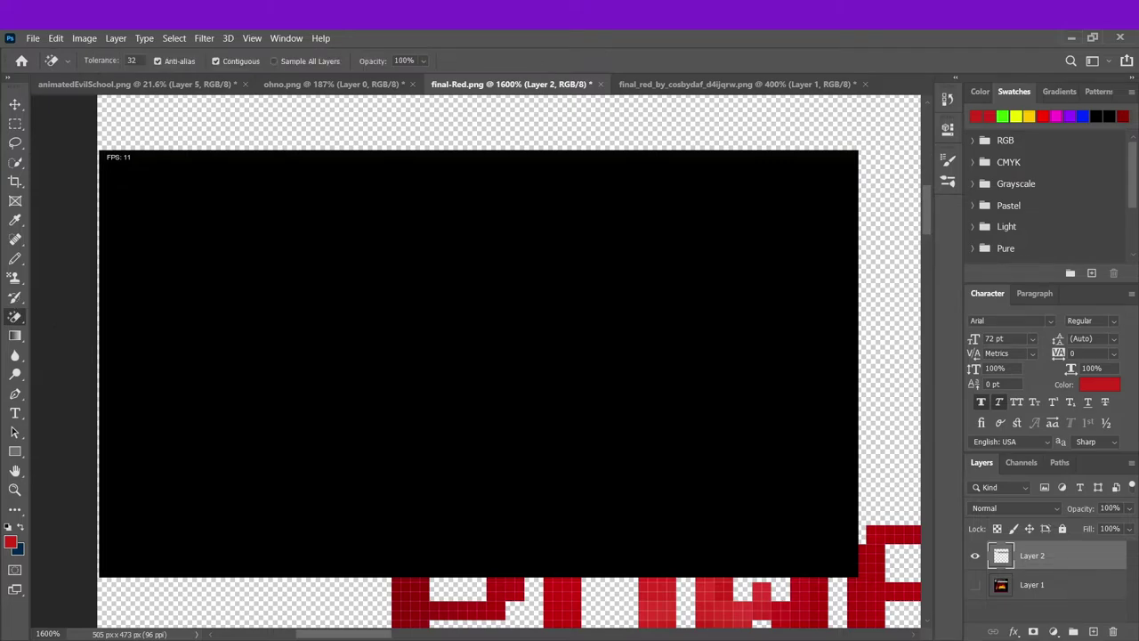
left_click(132, 61)
type("0")
left_click(235, 62)
left_click(227, 65)
- Erase the leftover black areas inside and around the red lettering on Layer 2
scroll(476, 365, "right", 2)
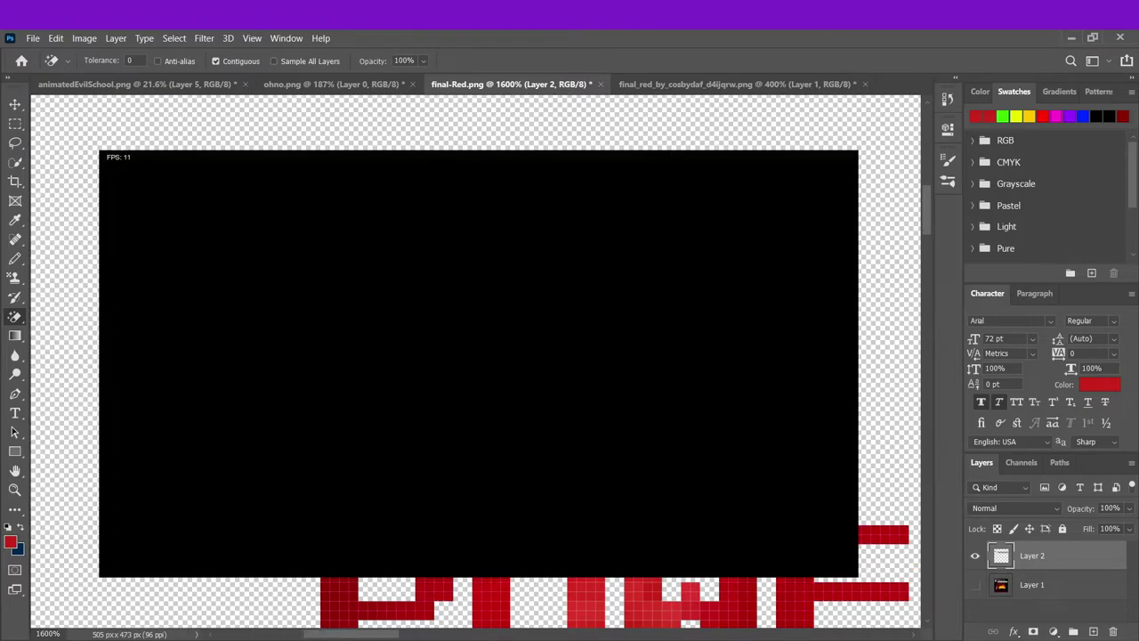
scroll(476, 364, "right", 8)
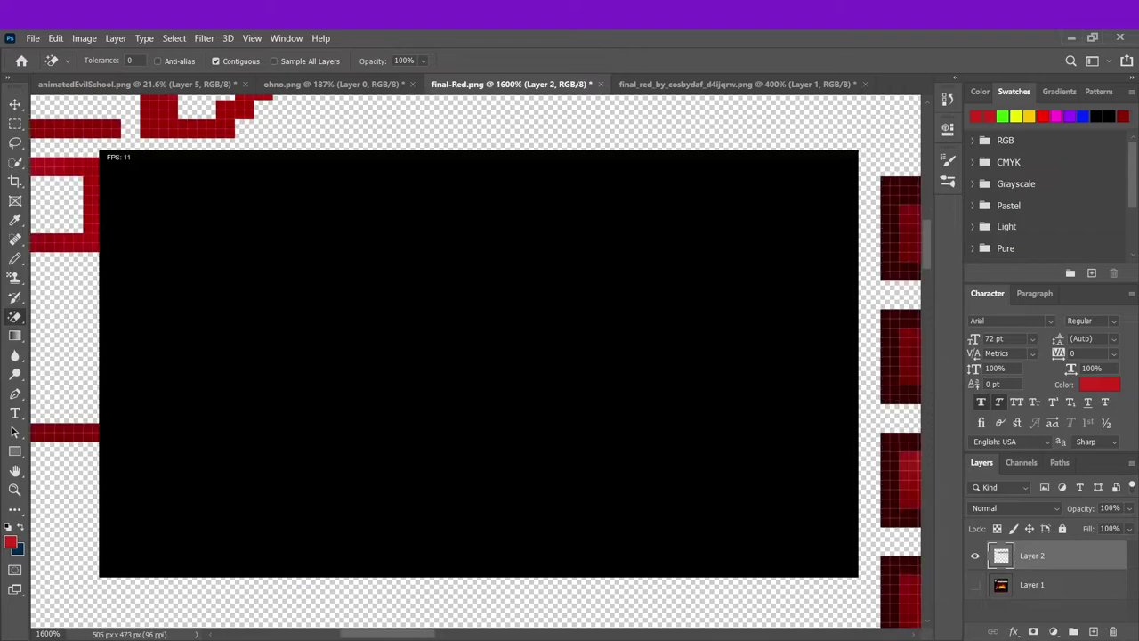
scroll(476, 365, "right", 8)
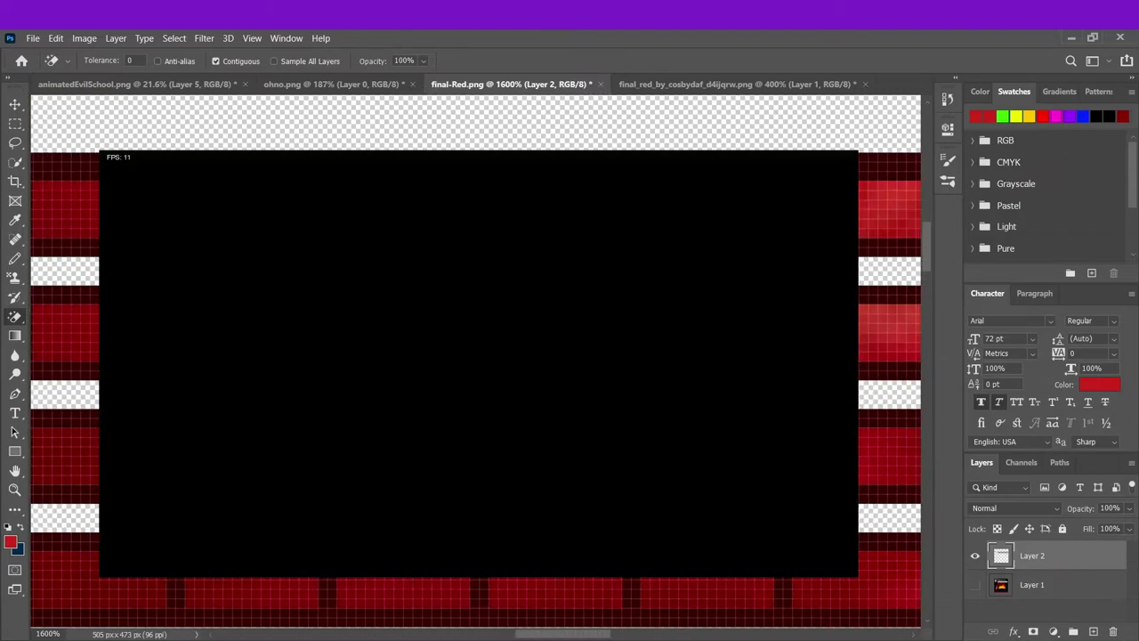
- Check the rest of the cleaned bars, and paste the bars and lettering into animatedEvilSchool.png as a new layer
scroll(476, 365, "right", 8)
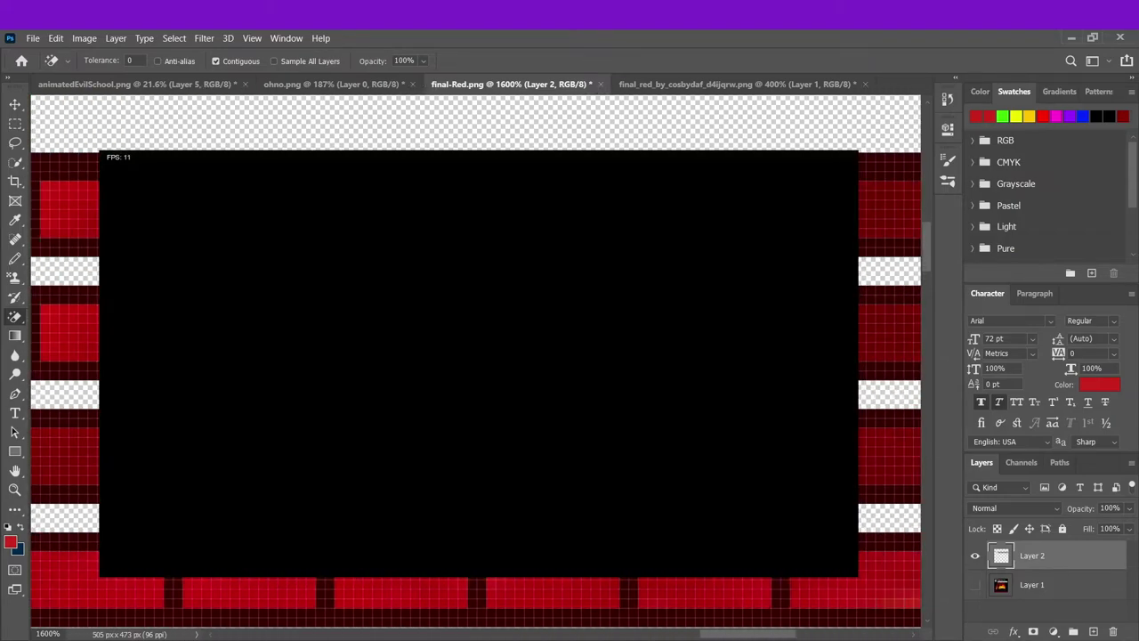
scroll(476, 364, "down", 4)
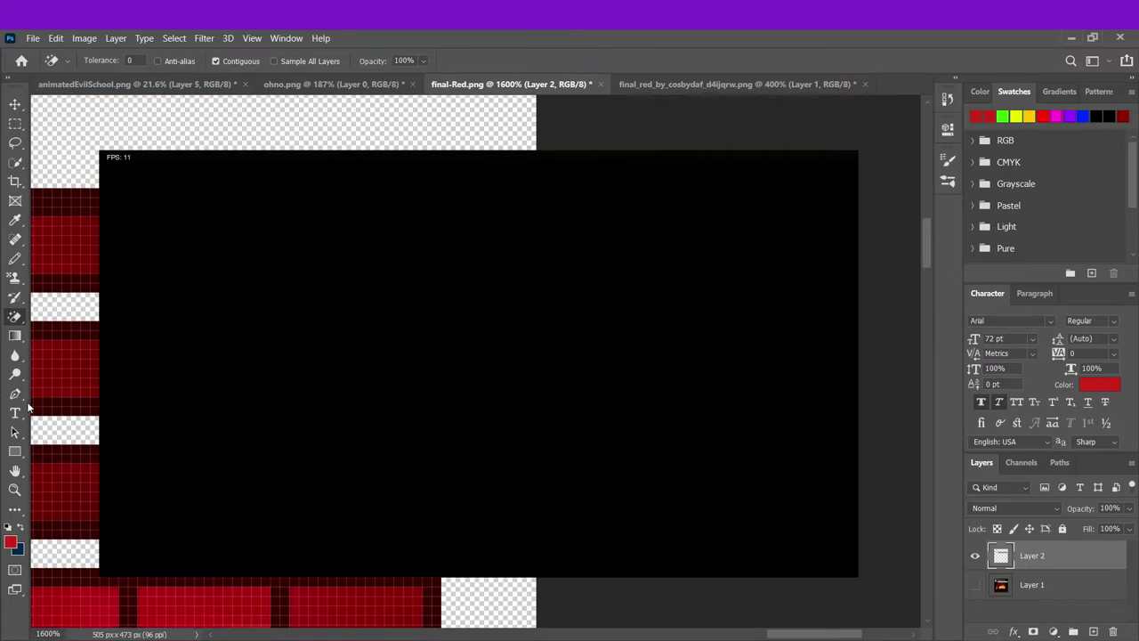
left_click(14, 490)
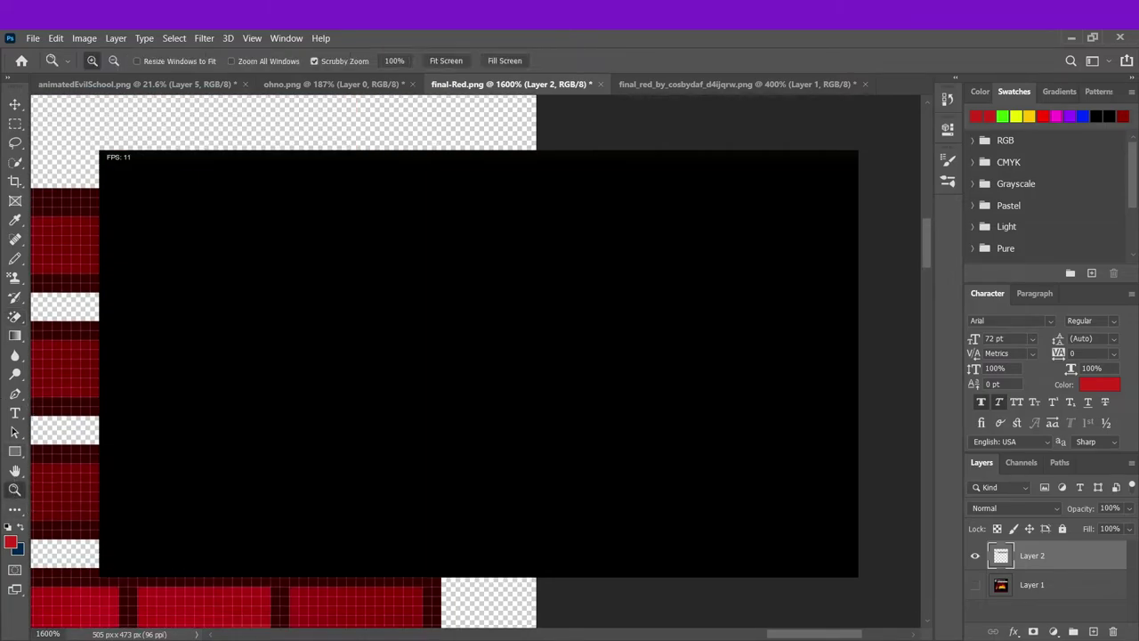
key("ctrl+0")
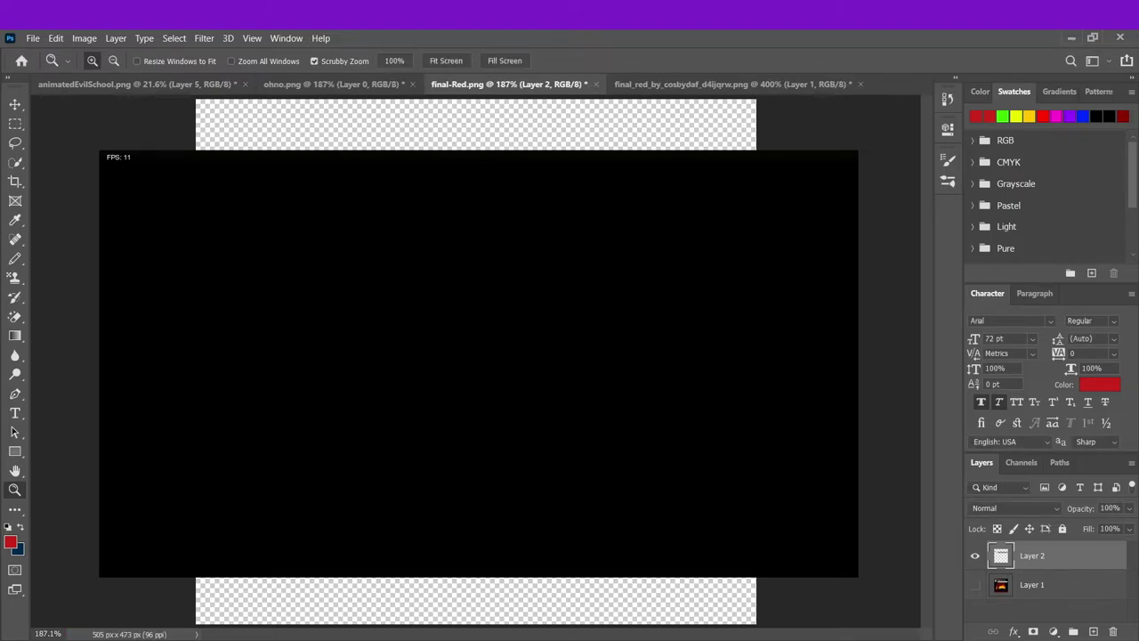
left_click(139, 88)
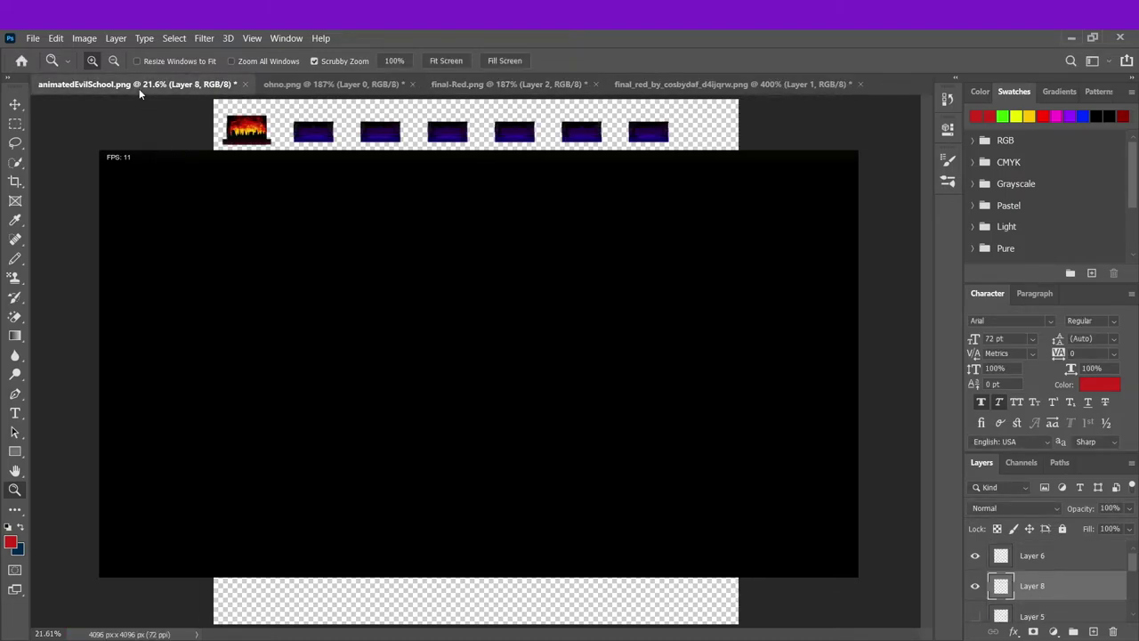
key("Delete")
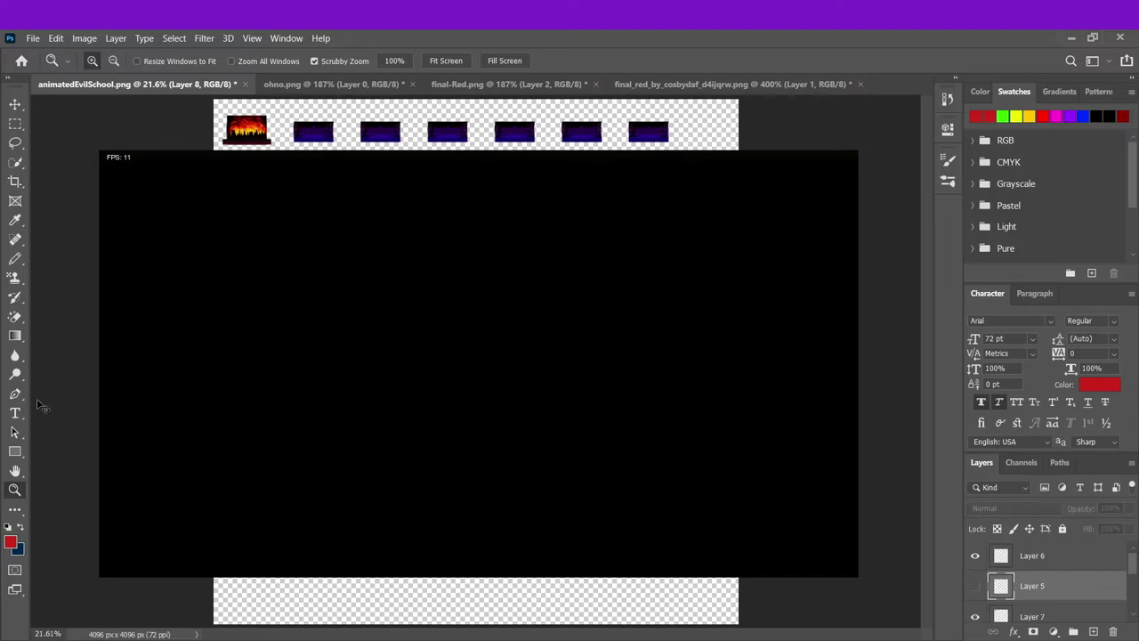
left_click(227, 121)
left_click_drag(228, 123, 233, 143)
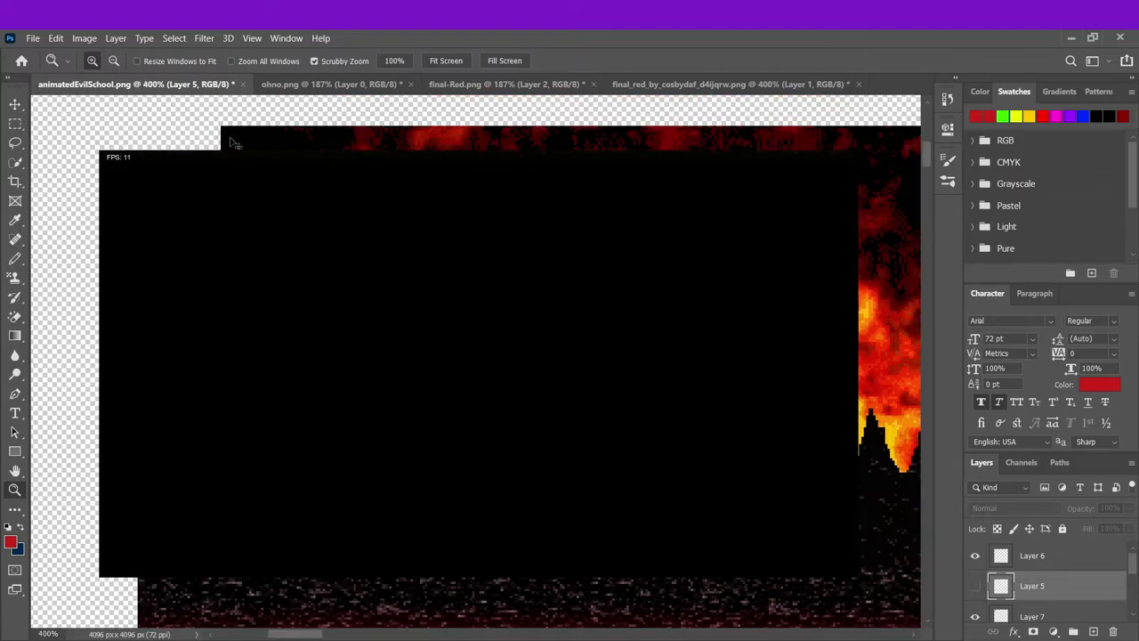
key("ctrl+z")
- Scale the pasted bars and lettering on Layer 8 to 64.18% and align them with the fiery background's upper-left corner
key("t")
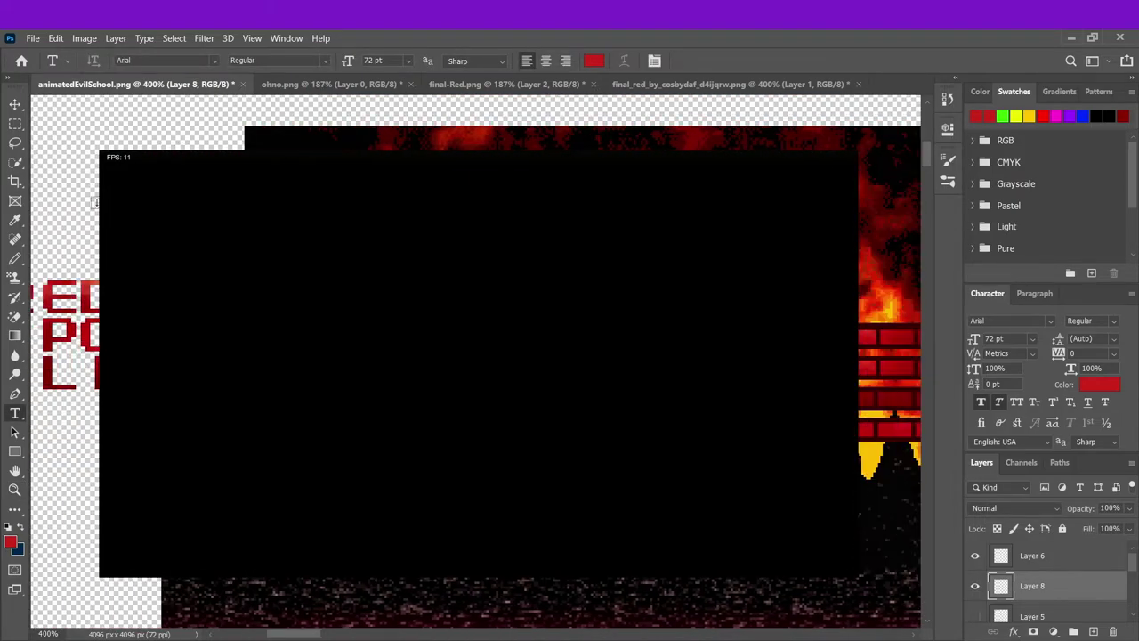
left_click_drag(95, 203, 249, 202)
key("ctrl+t")
scroll(476, 360, "right", 8)
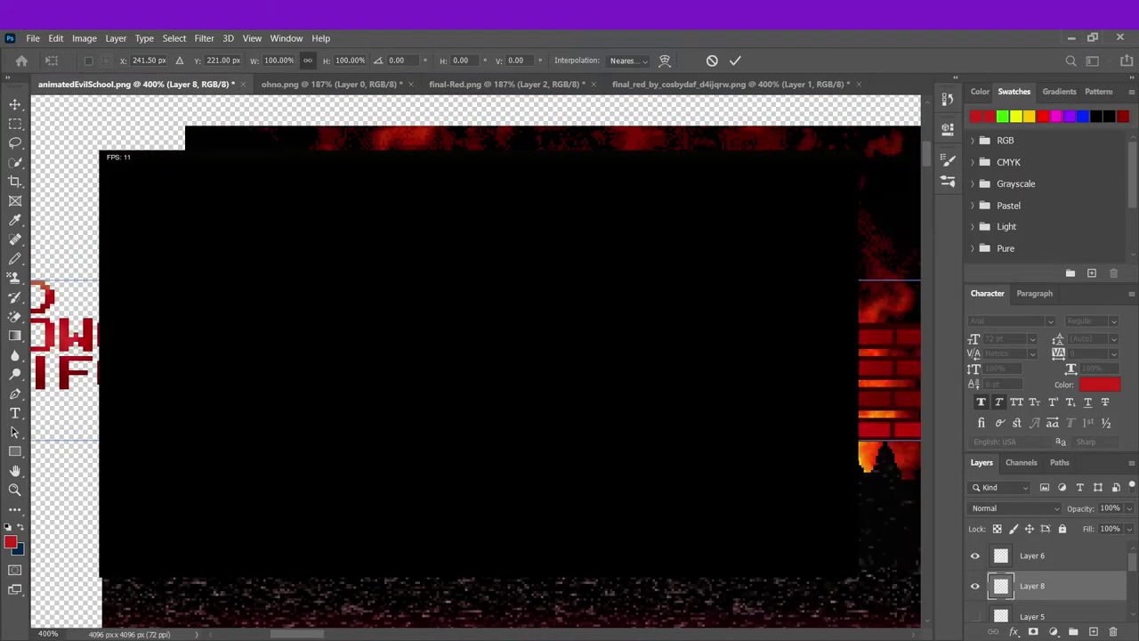
left_click_drag(455, 125, 46, 346)
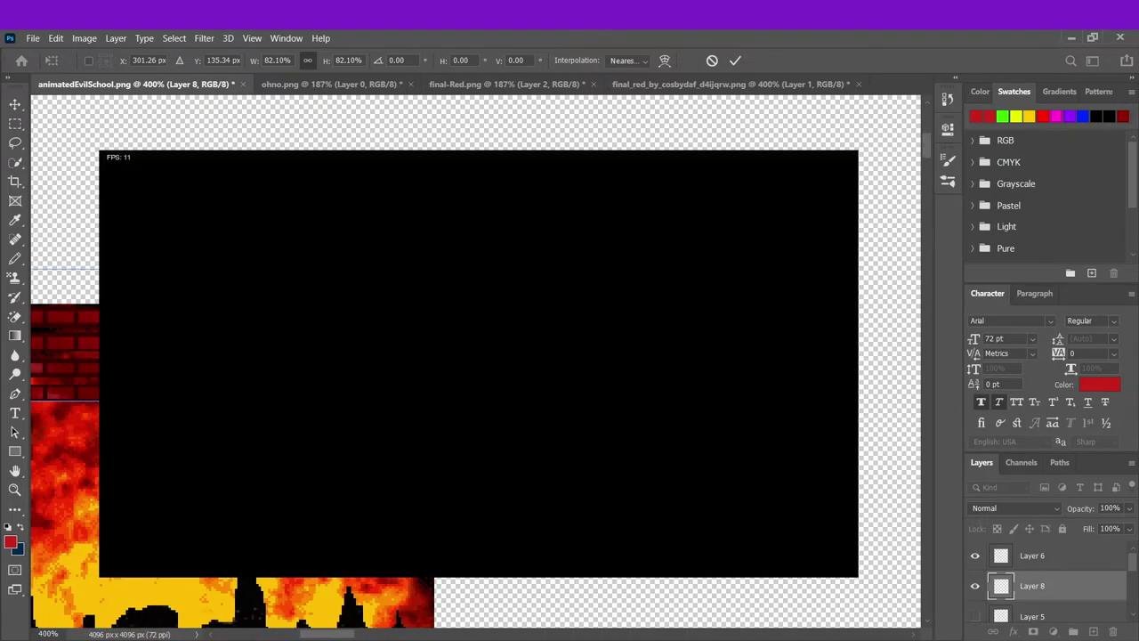
left_click_drag(65, 401, 65, 339)
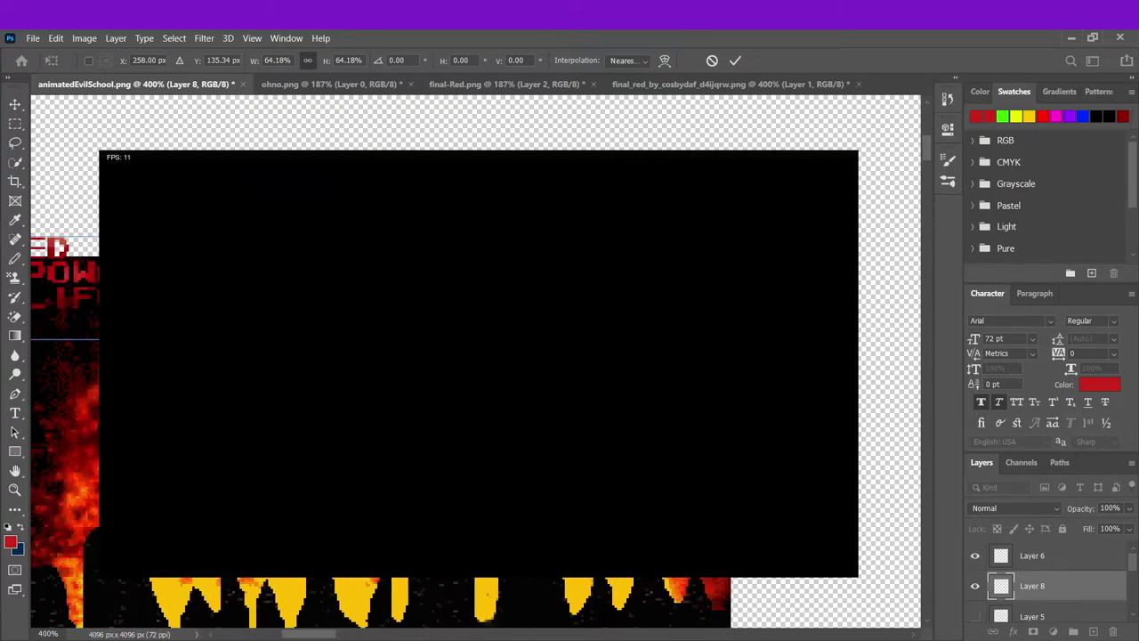
left_click_drag(65, 294, 147, 314)
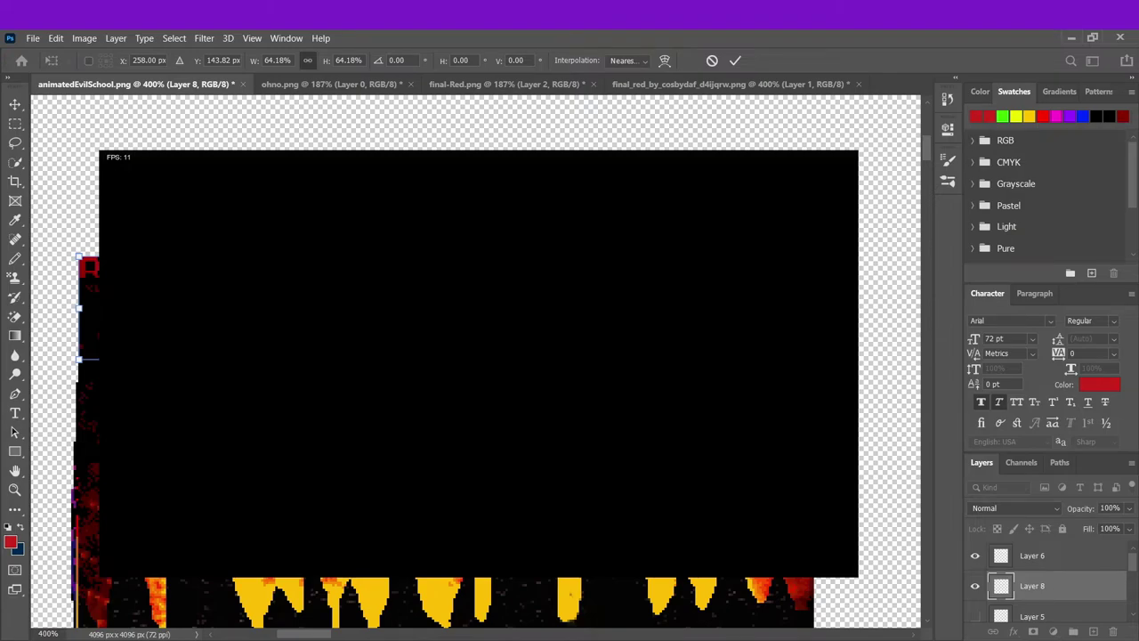
left_click(735, 60)
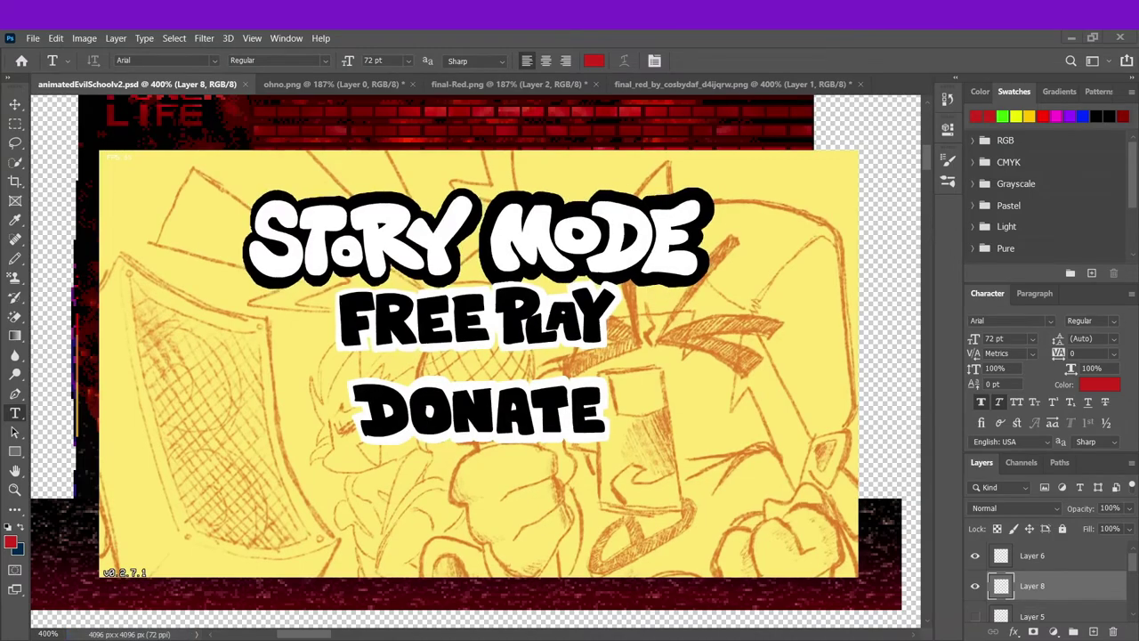
- Switch to the running Friday Night Funkin' game, open Free Play and select the Thorns song
key("Down")
key("Return")
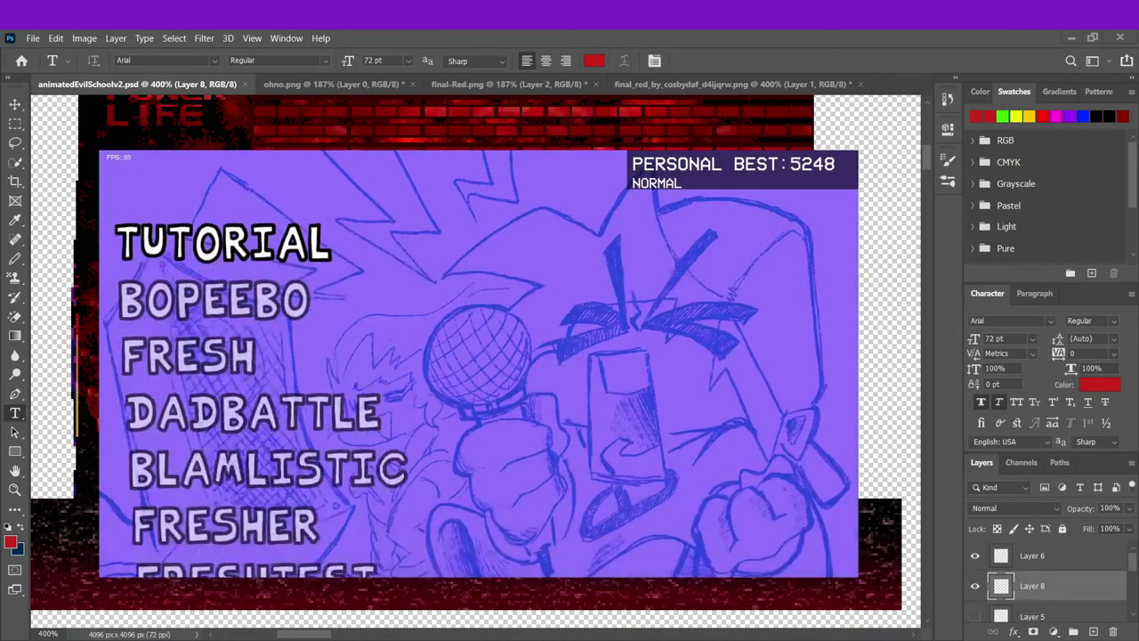
key("Down")
key("Down")
key("Down")
key("Down")
key("Down")
key("Down")
key("Down")
key("Down")
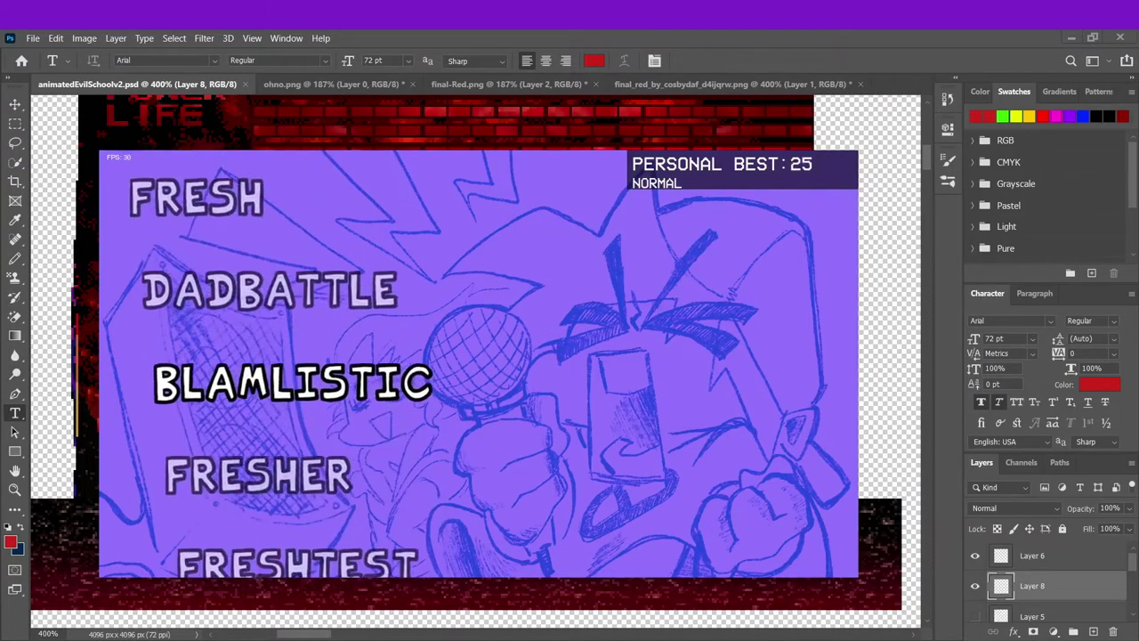
key("Down")
key("Down")
key("Down")
key("Down")
key("Down")
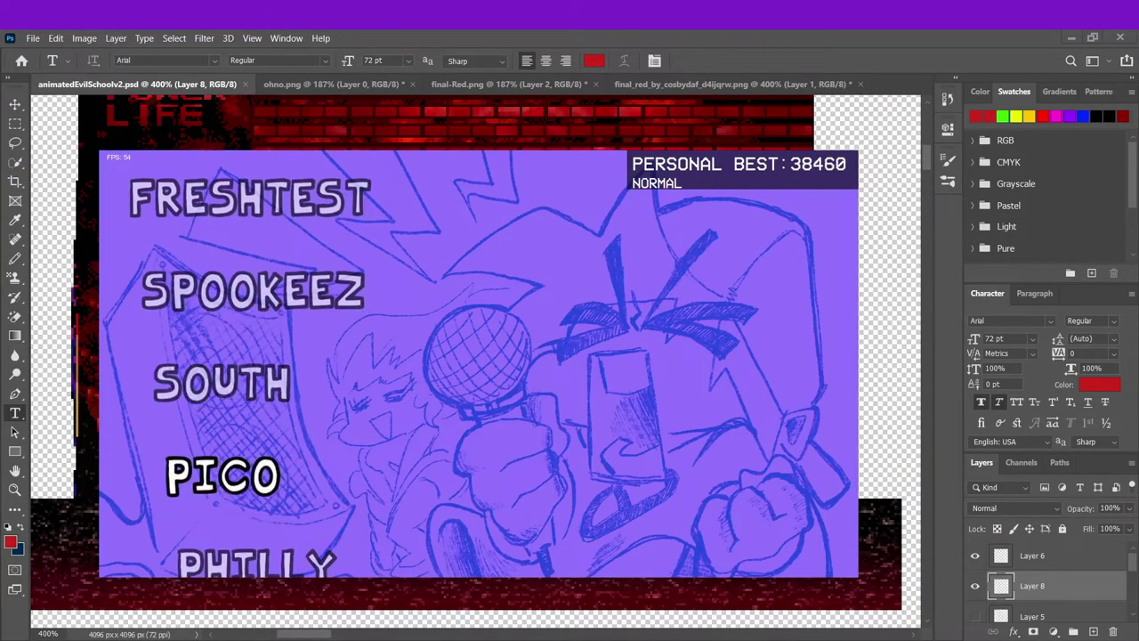
key("Down")
key("Down")
key("Down")
key("Down")
key("Down")
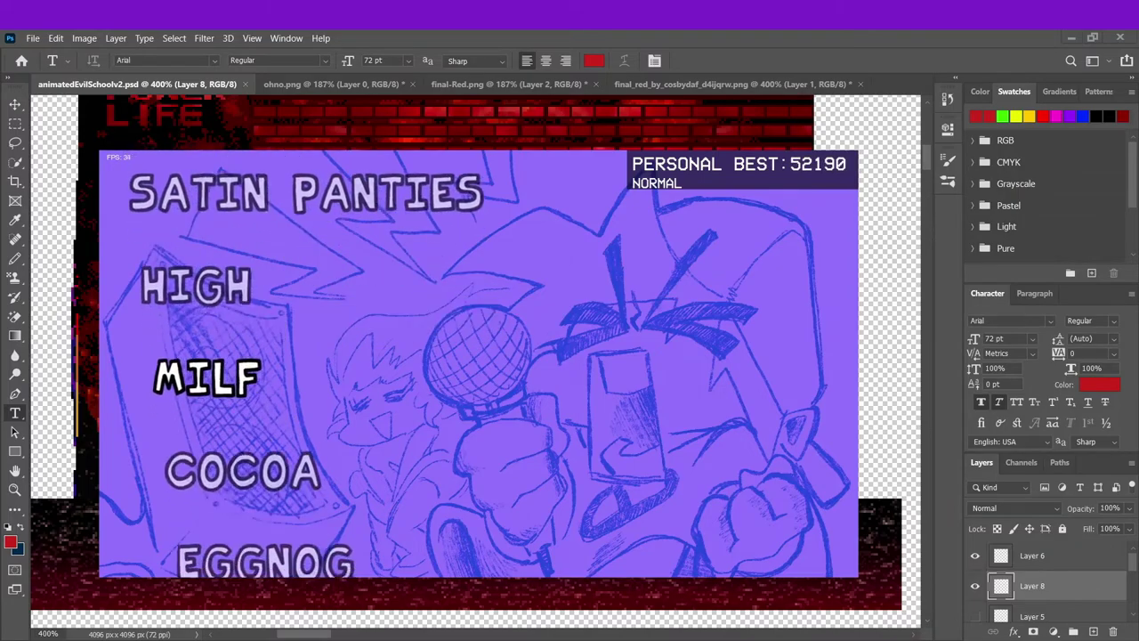
key("Down")
key("Up")
key("Down")
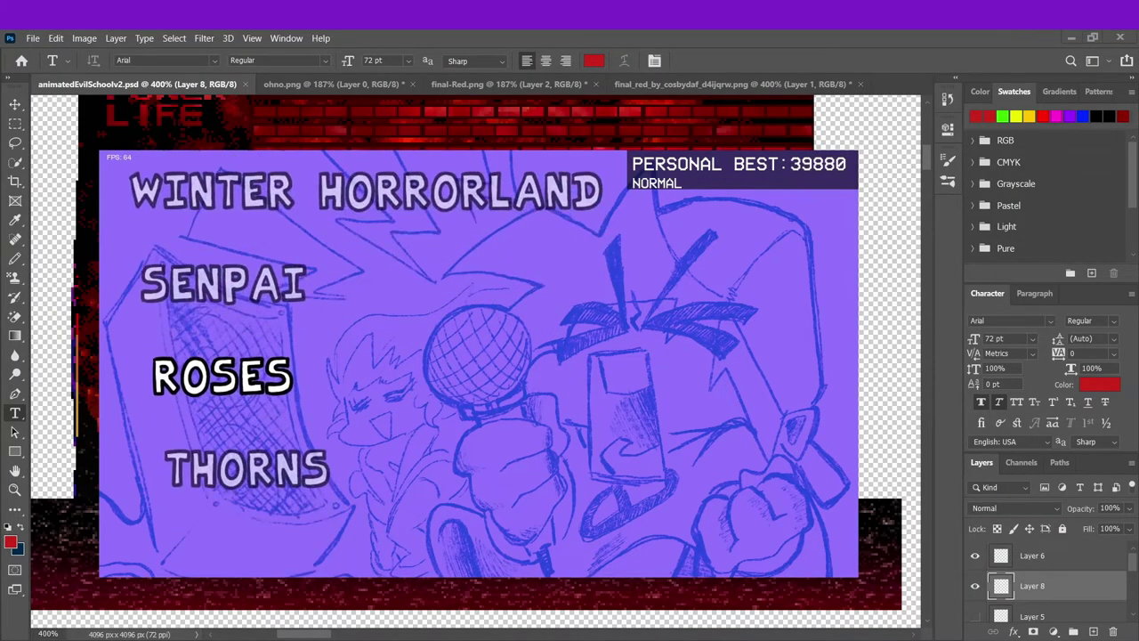
key("Down")
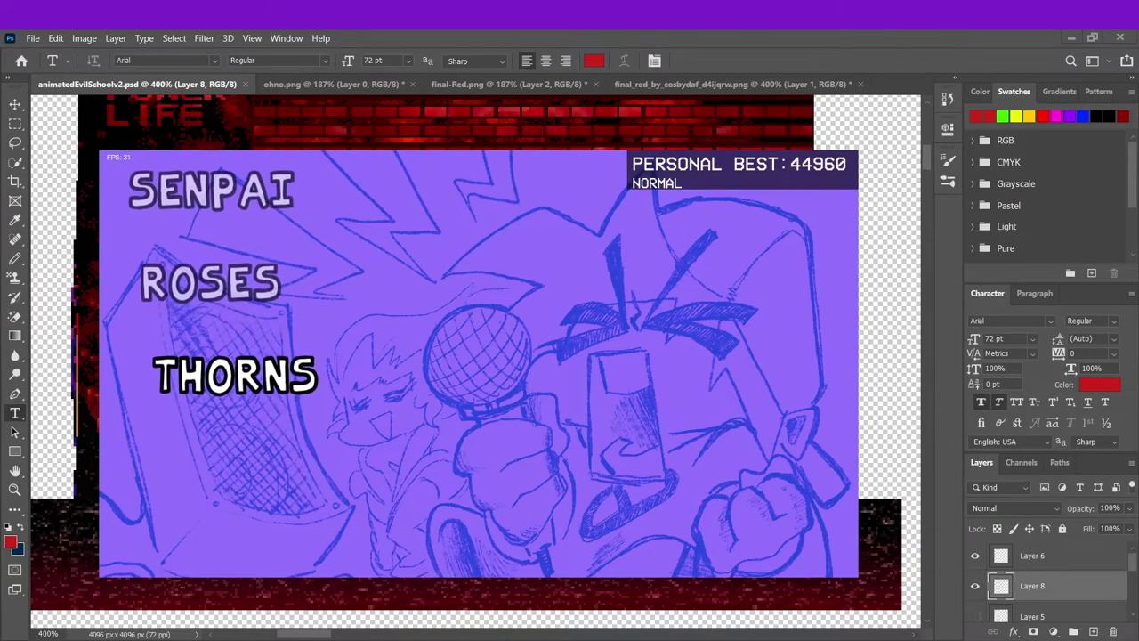
- Start Thorns one difficulty step away from Normal, and open its chart editor before playing the song
key("Right")
key("Return")
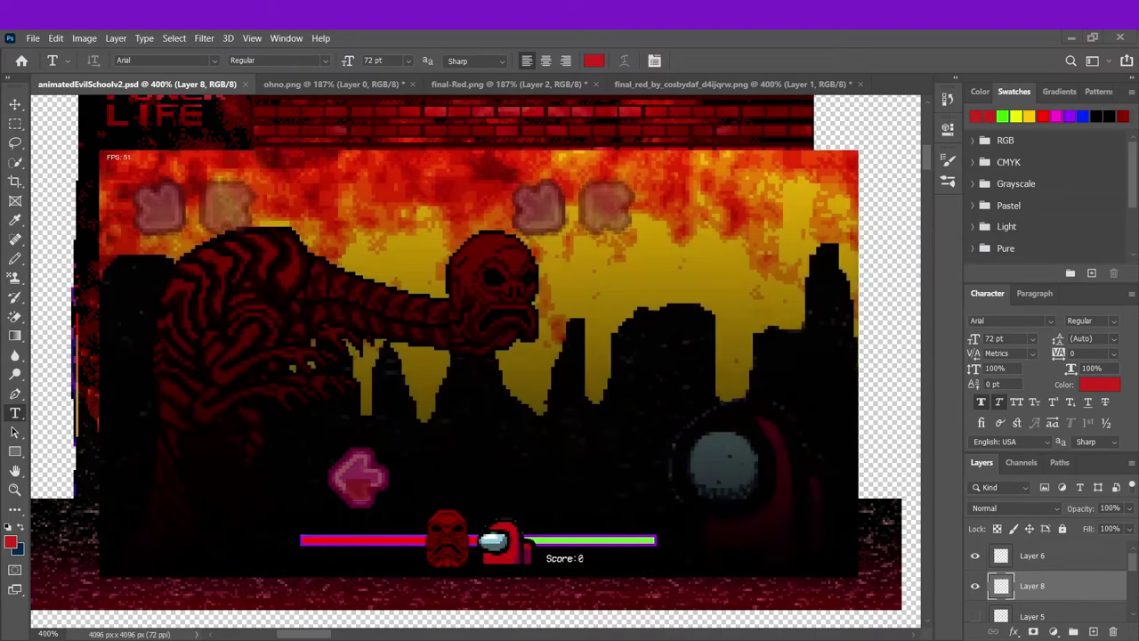
key("7")
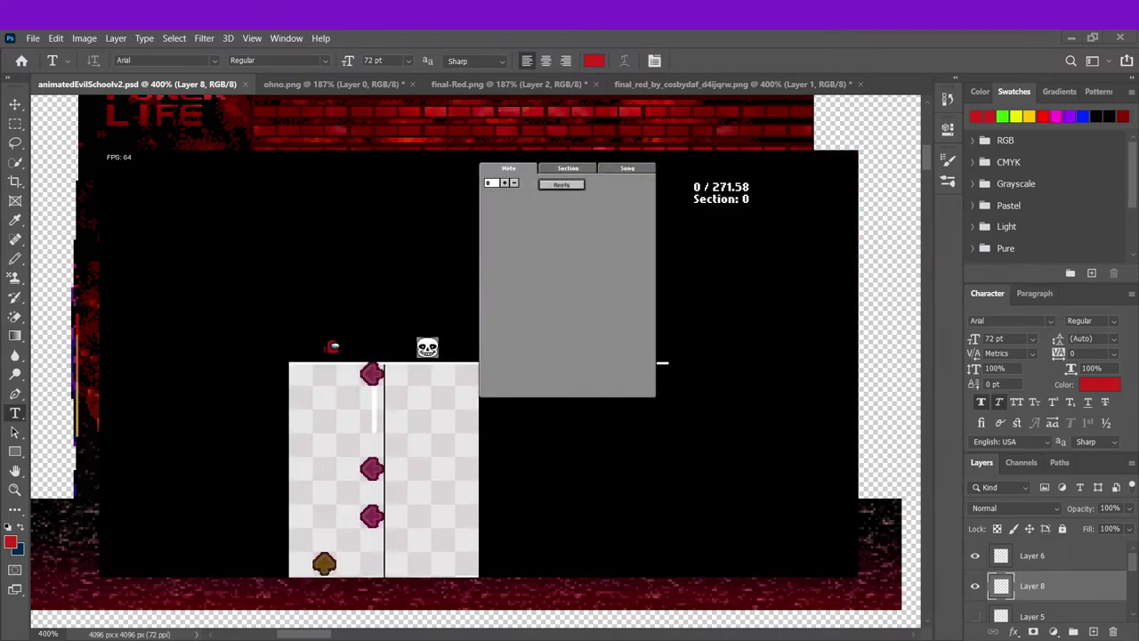
key("Return")
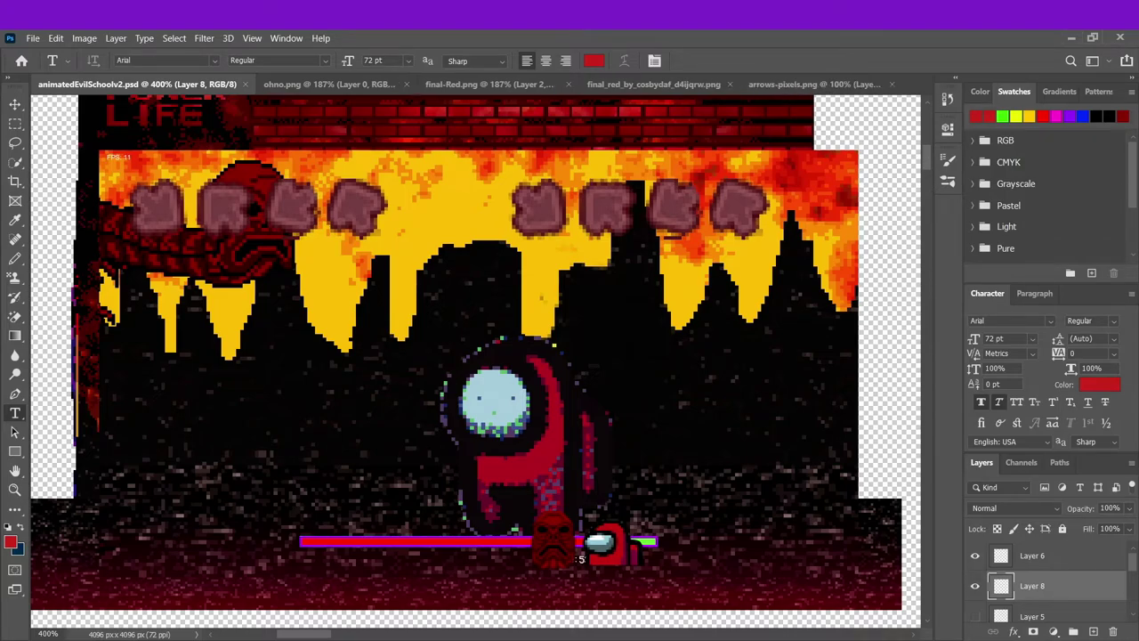
- Switch to arrows-pixels.png, magnify the arrow sprites and activate the Eraser in Pencil mode
left_click(19, 489)
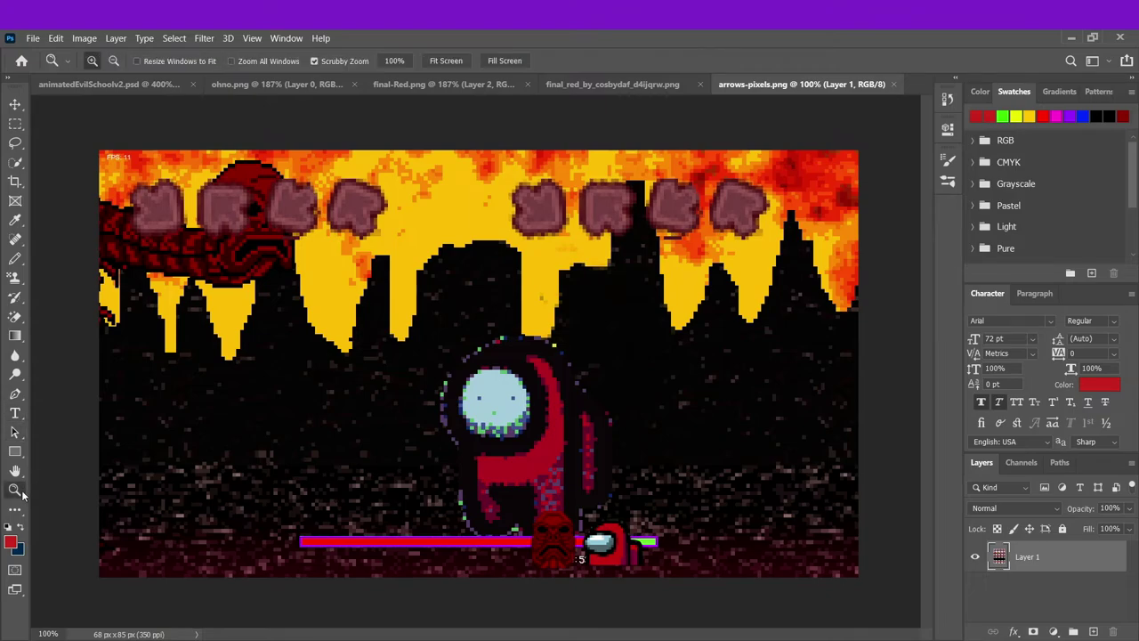
key("ctrl+plus")
key("ctrl+plus")
key("ctrl+plus")
key("ctrl+plus")
key("ctrl+plus")
key("ctrl+plus")
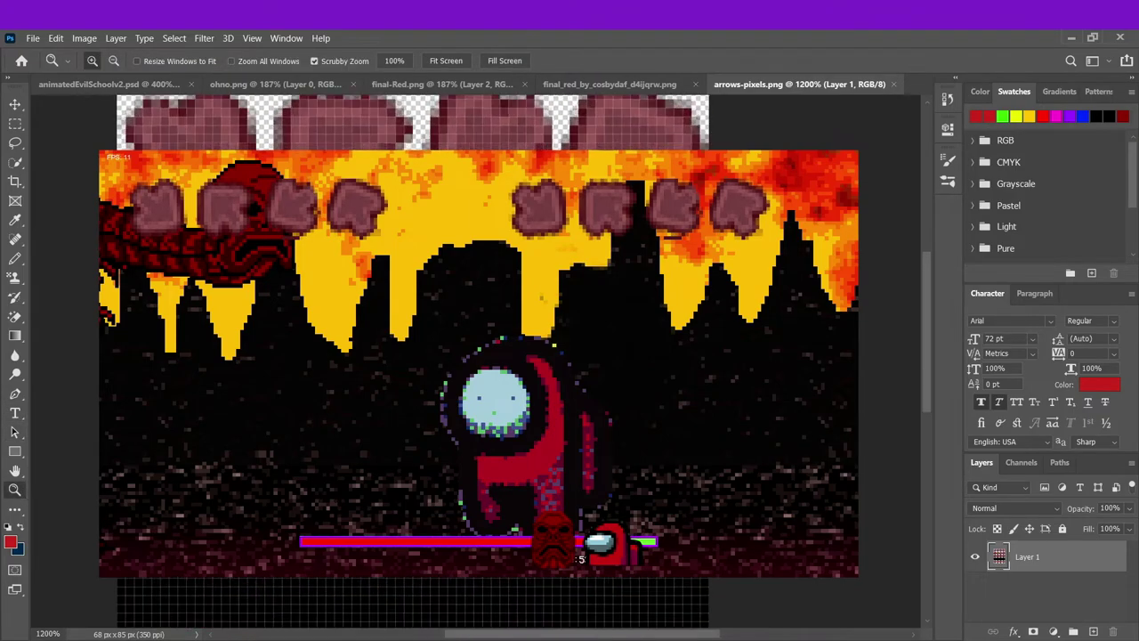
left_click(16, 317)
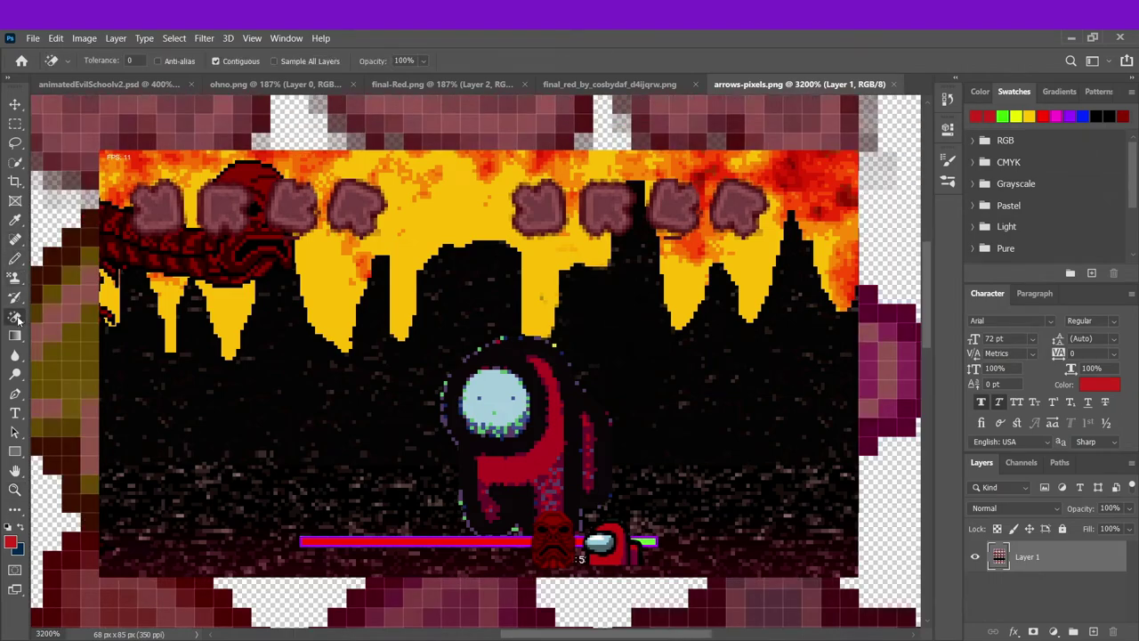
key("shift+e")
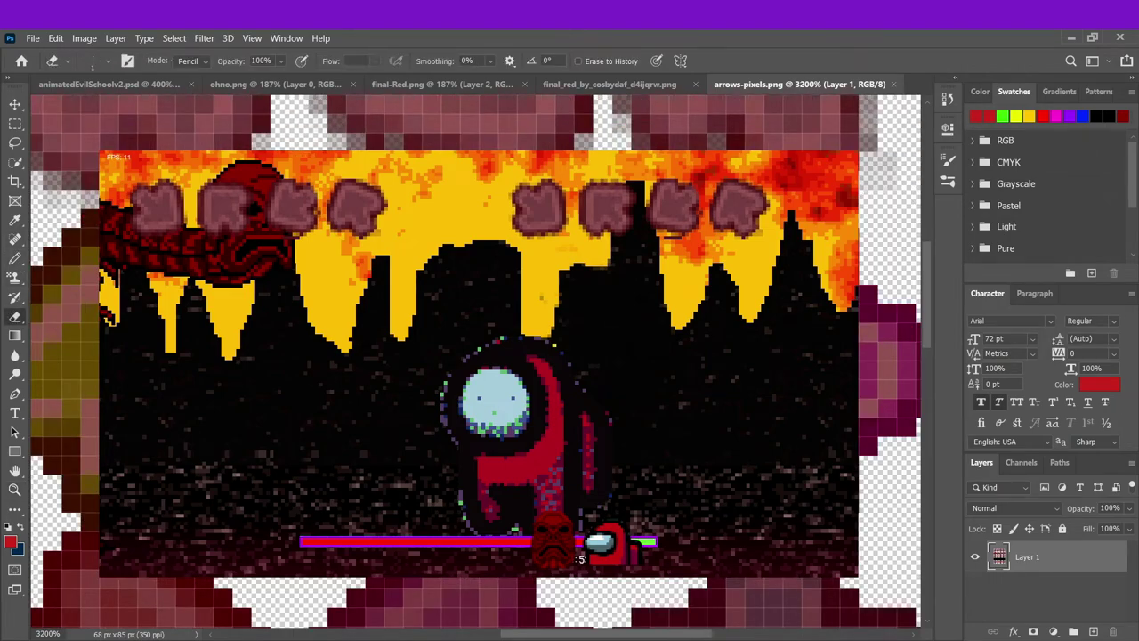
- Erase unwanted pixels from the arrow sprites on Layer 1 of arrows-pixels.png
scroll(476, 365, "right", 5)
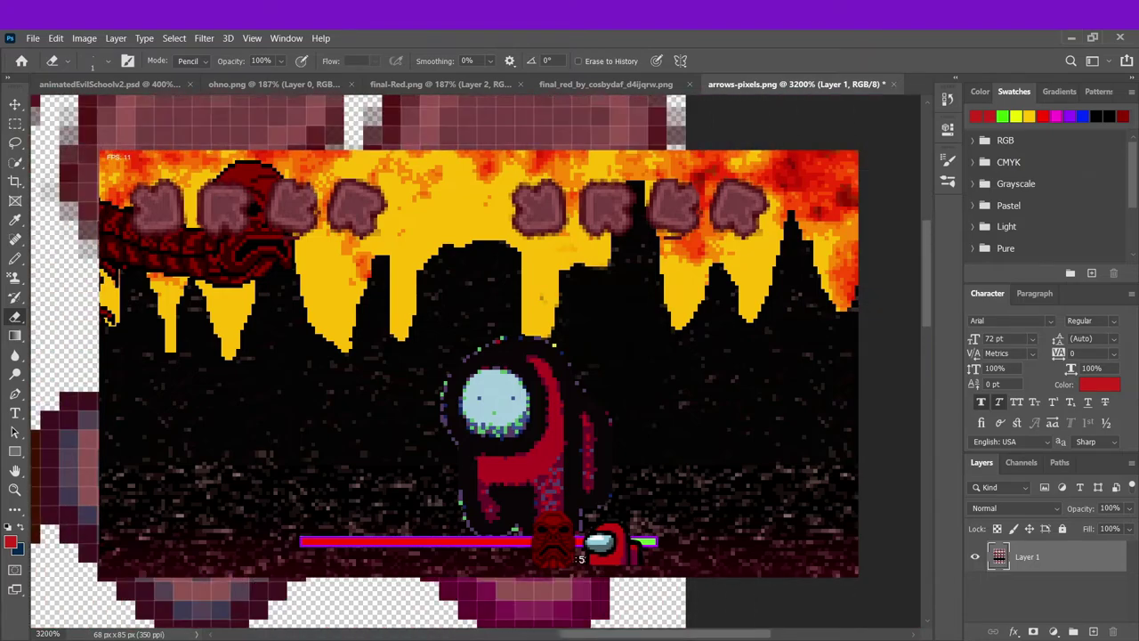
scroll(476, 365, "up", 2)
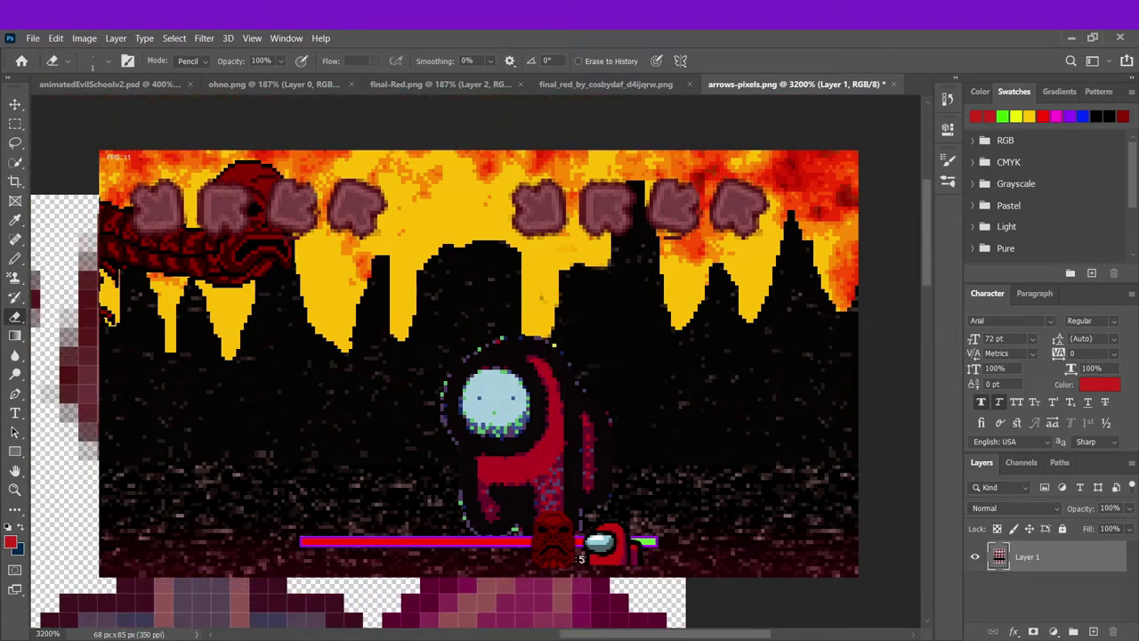
scroll(476, 365, "left", 4)
scroll(476, 365, "left", 3)
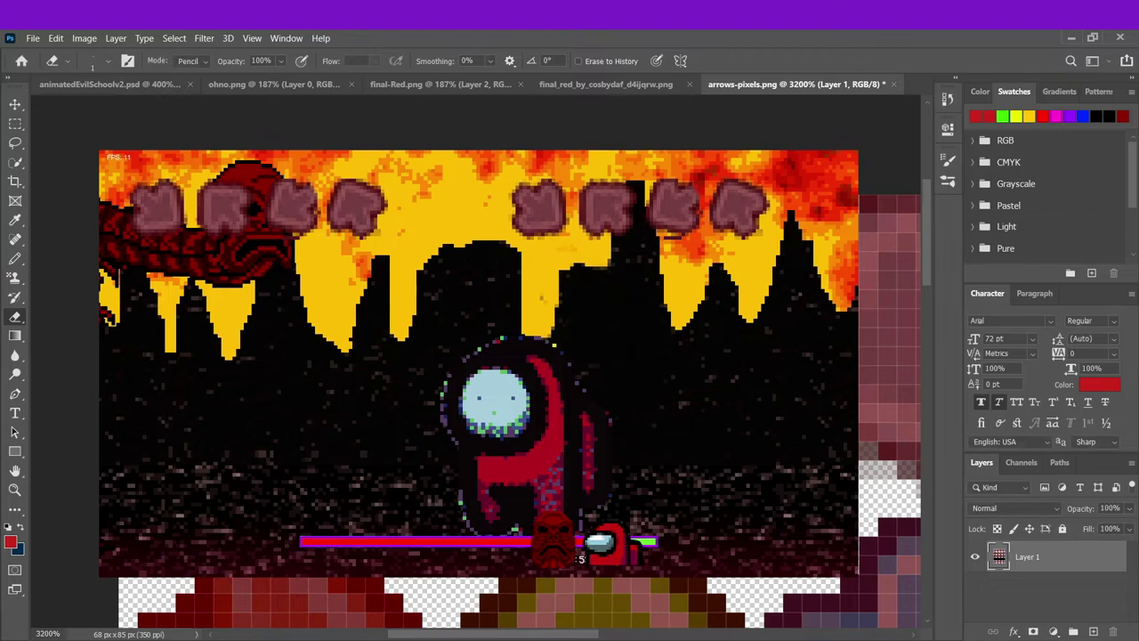
scroll(519, 356, "up", 3)
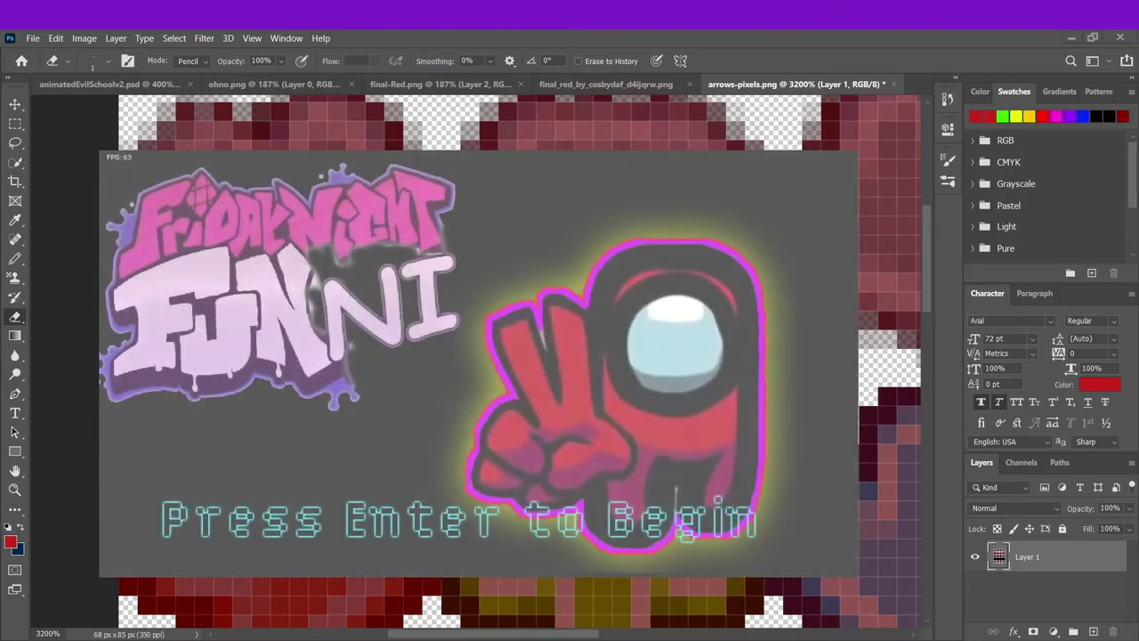
- Switch to the game, enter Story Mode from the title screen and move three entries down
key("Return")
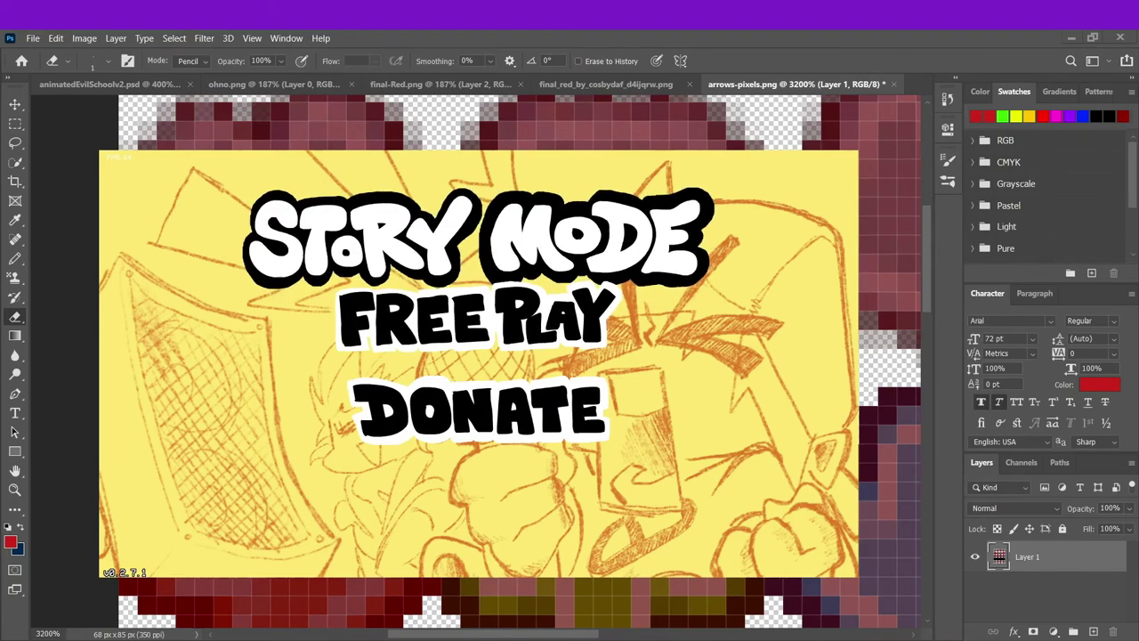
key("Return")
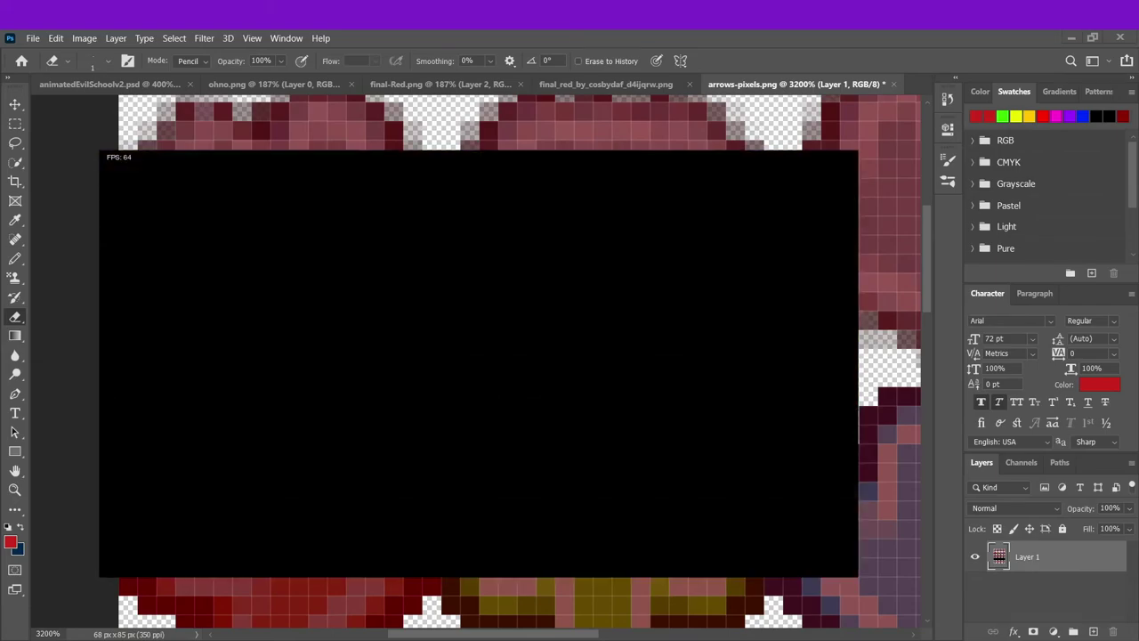
key("Down")
key("Down")
key("Down")
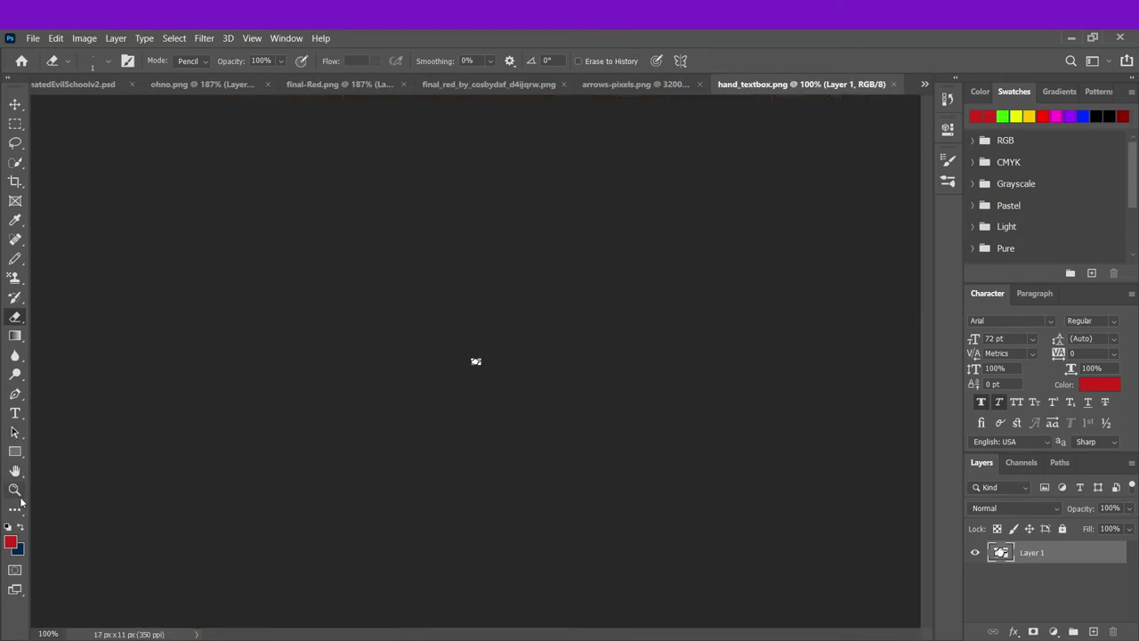
- Select the pointing finger in hand_textbox.png and move it inward over the hand to X 11.50 px, Y 5.50 px
left_click(19, 496)
left_click_drag(501, 327, 512, 339)
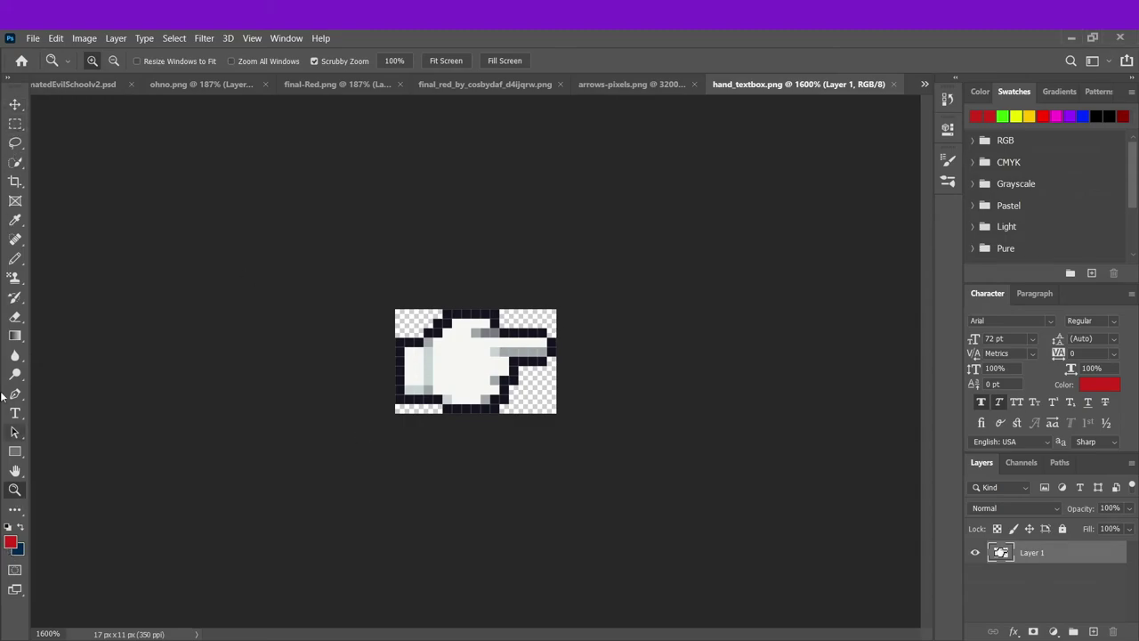
left_click(15, 124)
left_click_drag(500, 317, 502, 381)
key("ctrl+t")
key("Return")
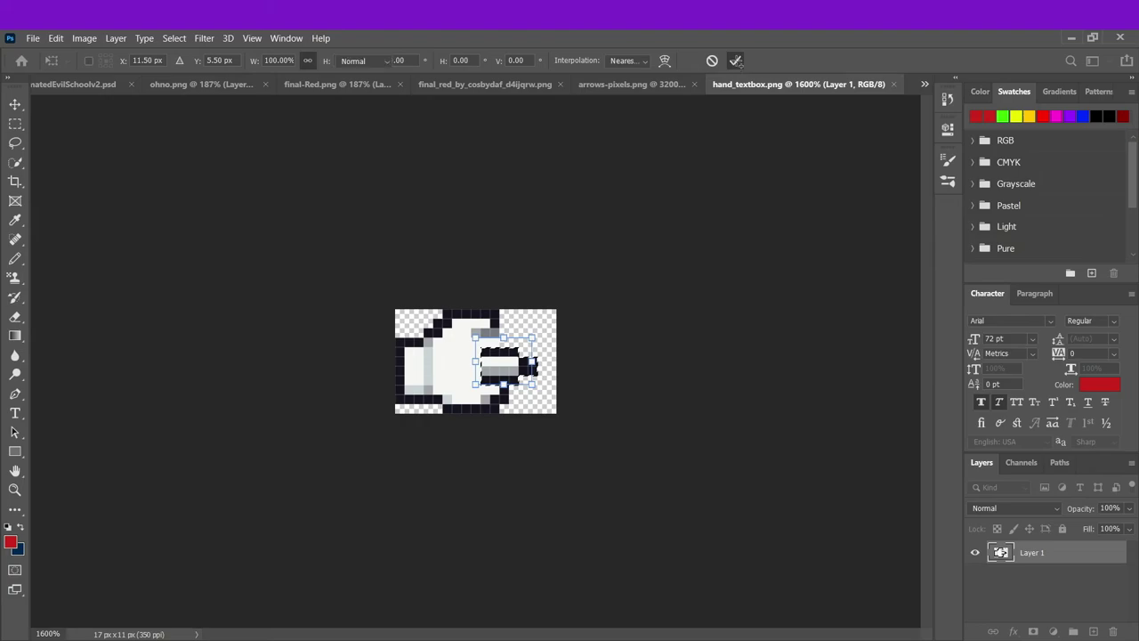
- Deselect the moved finger, select a block of the hand's upper part and shift it to the upper-right area of the canvas
key("ctrl+d")
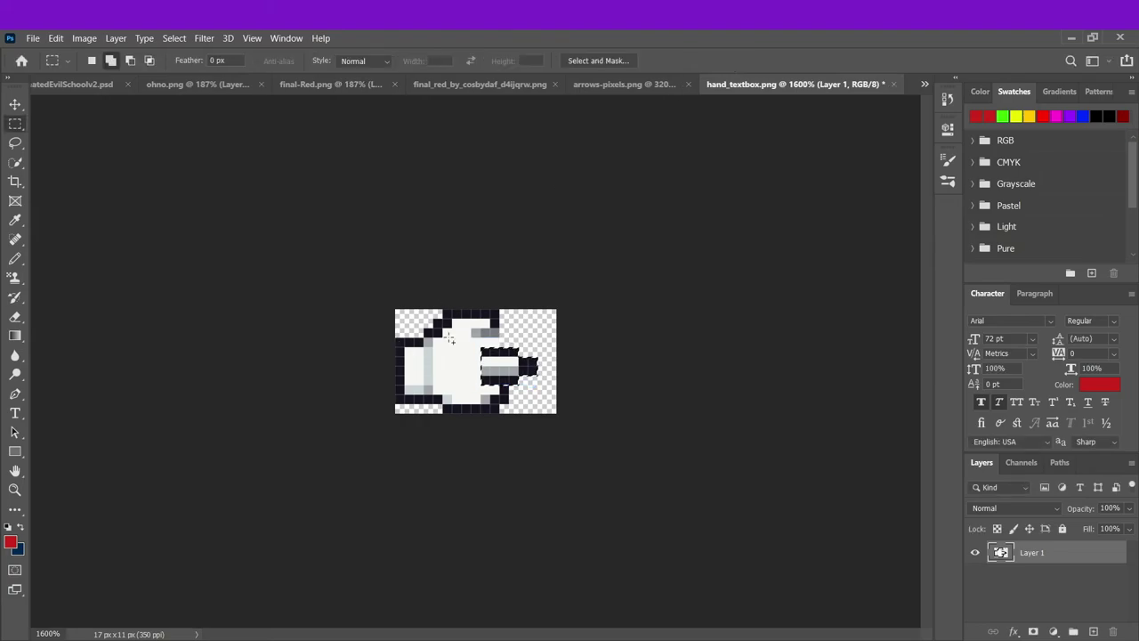
left_click_drag(414, 318, 548, 363)
key("ctrl+t")
left_click(735, 60)
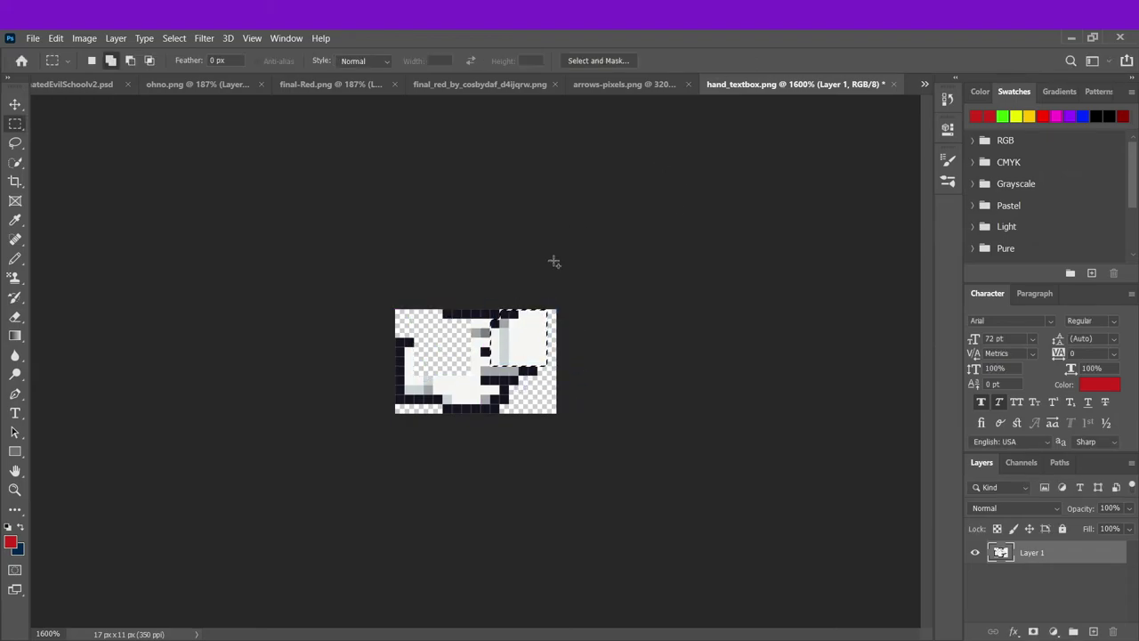
- Select the block at the hand's lower middle and stretch it leftward to 225% width at 100% height, with the area deselected
left_click_drag(520, 346, 474, 394)
key("ctrl+t")
key("Right")
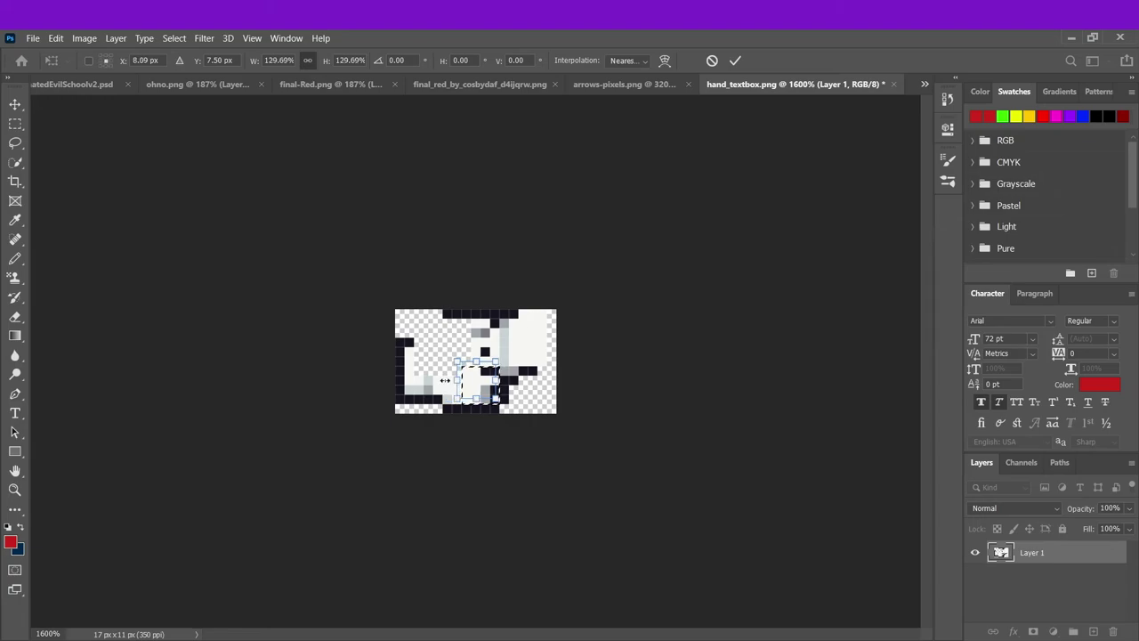
left_click_drag(459, 381, 408, 374)
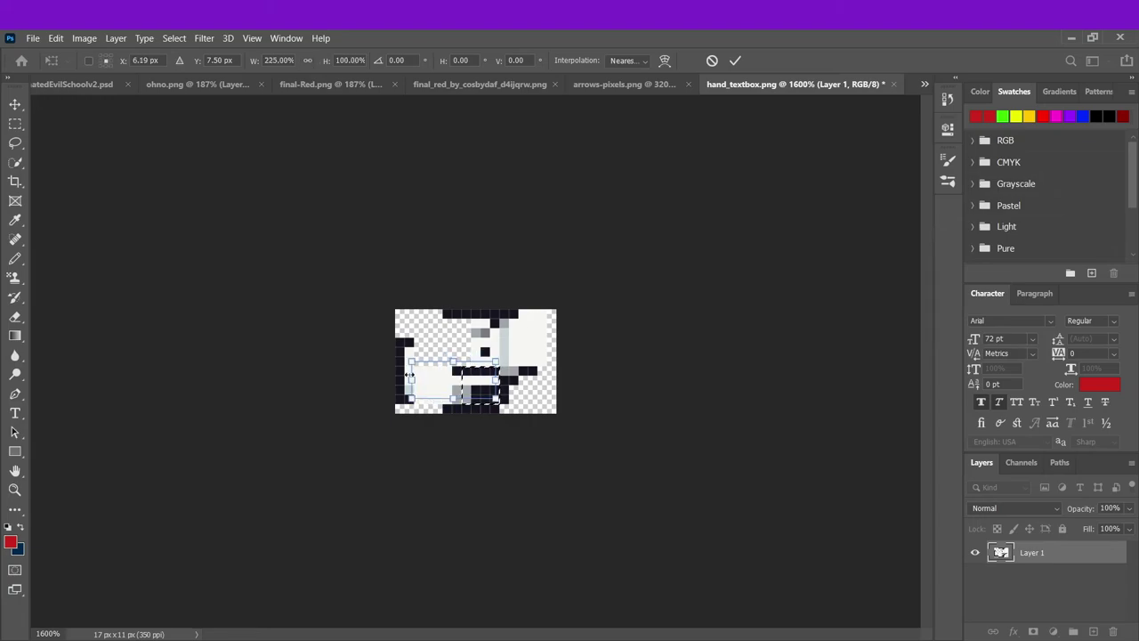
left_click(735, 61)
key("ctrl+d")
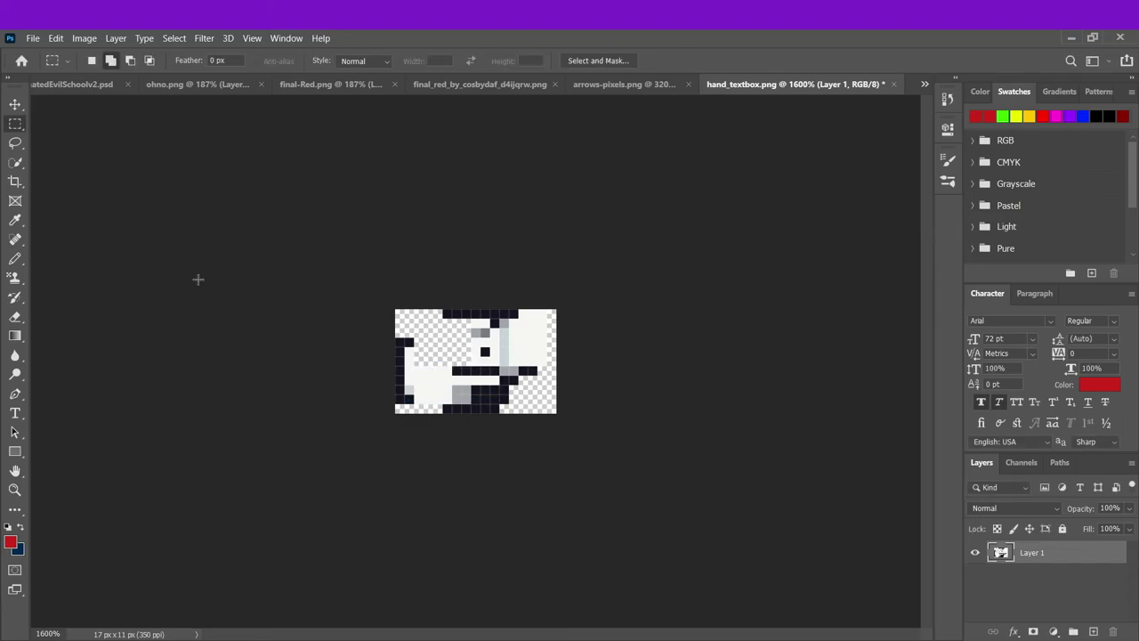
left_click(15, 258)
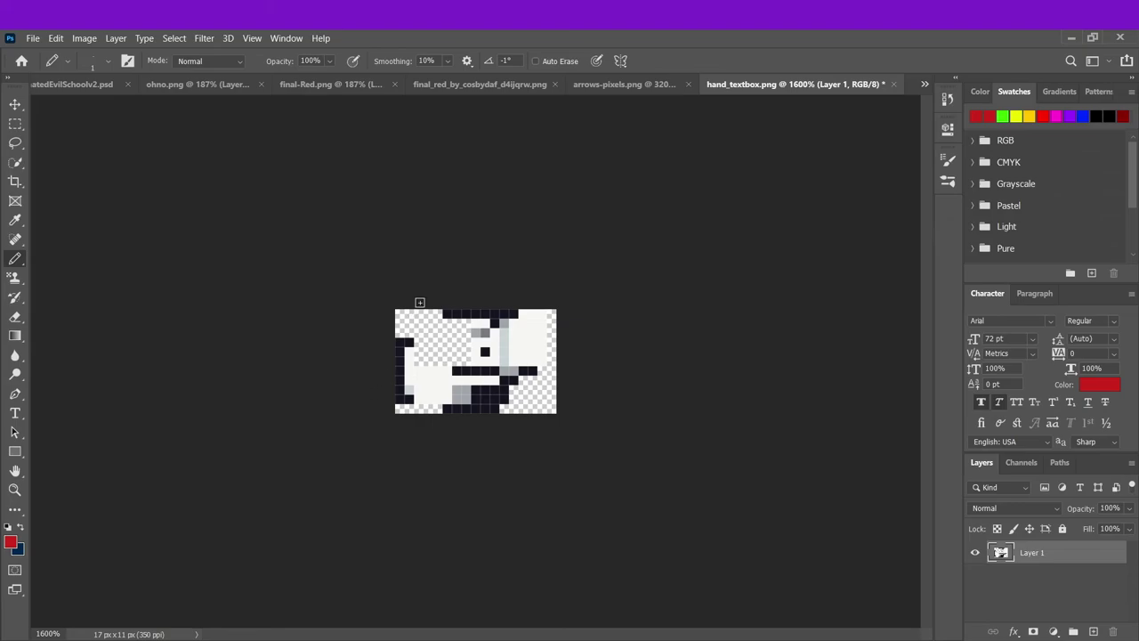
mouse_move(426, 317)
left_mouse_down()
mouse_move(447, 402)
mouse_move(462, 290)
mouse_move(454, 444)
mouse_move(473, 143)
left_mouse_up()
key("ctrl+z")
- Copy the dark strip at the hand's left edge to a new layer, scale it to 176.51% and place it at X 3.64 px, Y 1.09 px
left_click(15, 123)
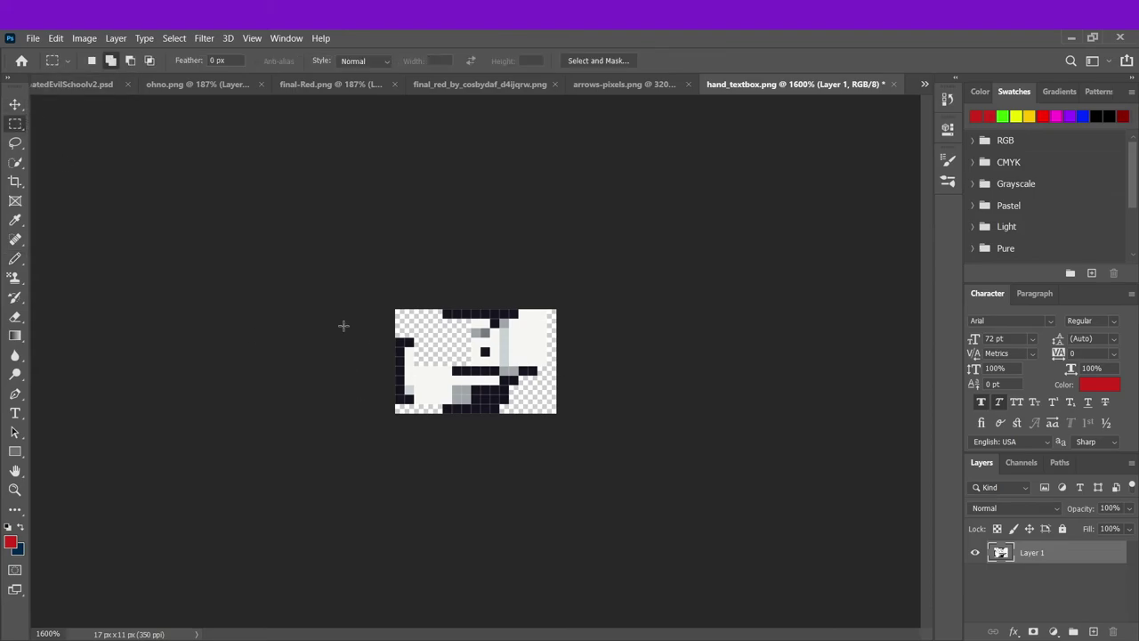
left_click_drag(403, 343, 404, 365)
key("ctrl+j")
key("ctrl+t")
left_click_drag(412, 381, 428, 358)
left_click_drag(437, 310, 445, 277)
mouse_move(445, 326)
left_mouse_down()
mouse_move(473, 327)
mouse_move(446, 326)
left_mouse_up()
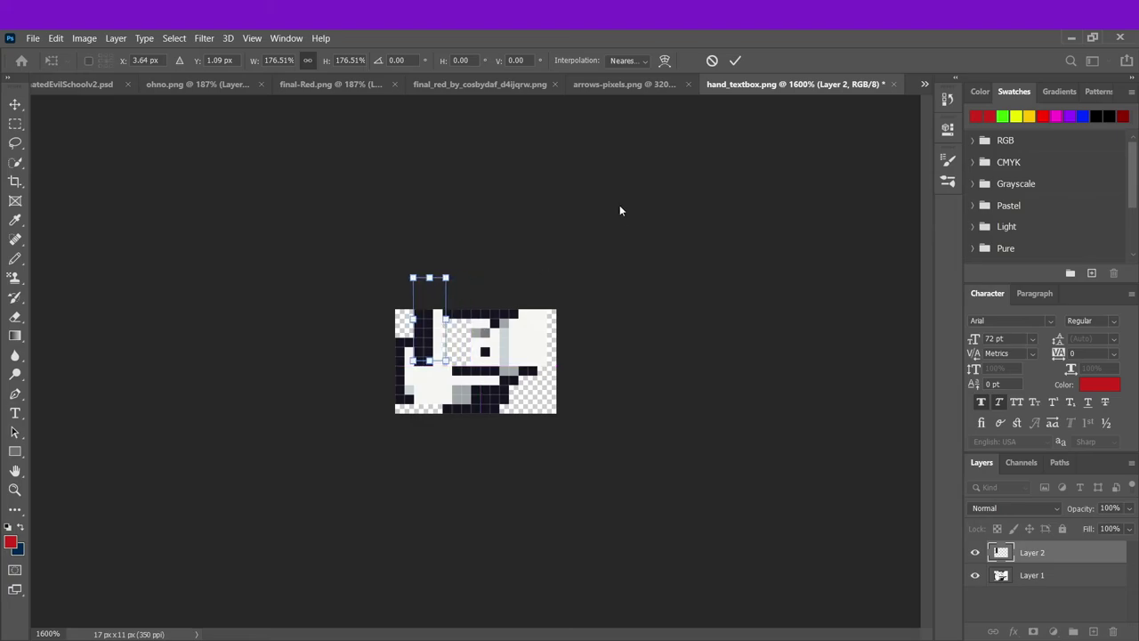
left_click(735, 61)
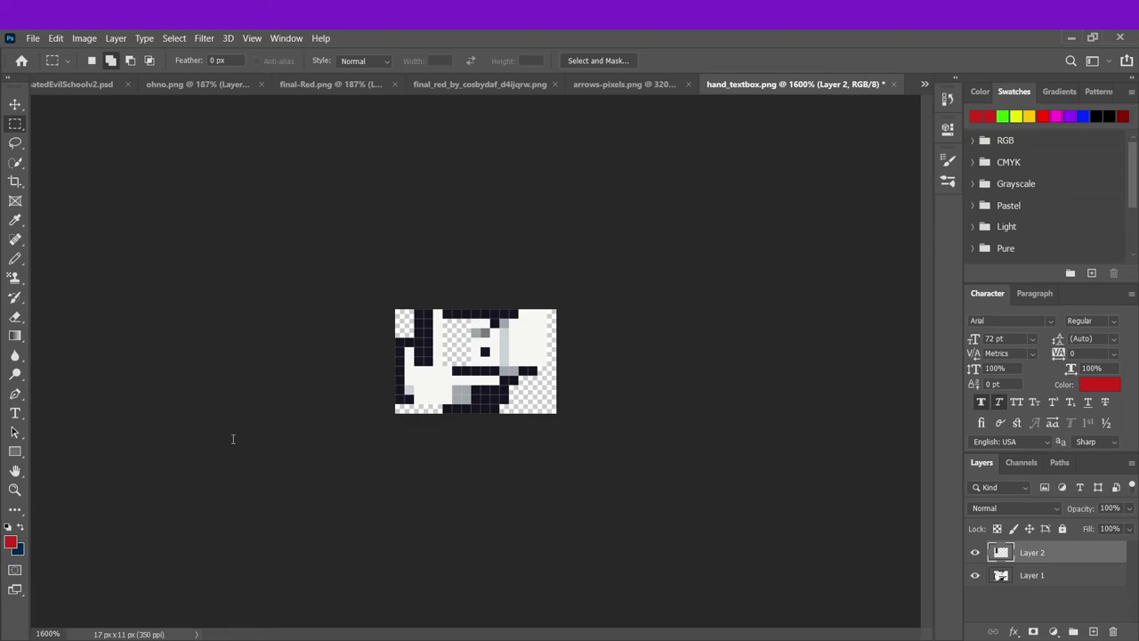
- Switch to ready-pixel.psd, hide Layer 1 and magnify the READY artwork to 400%
key("ctrl+Tab")
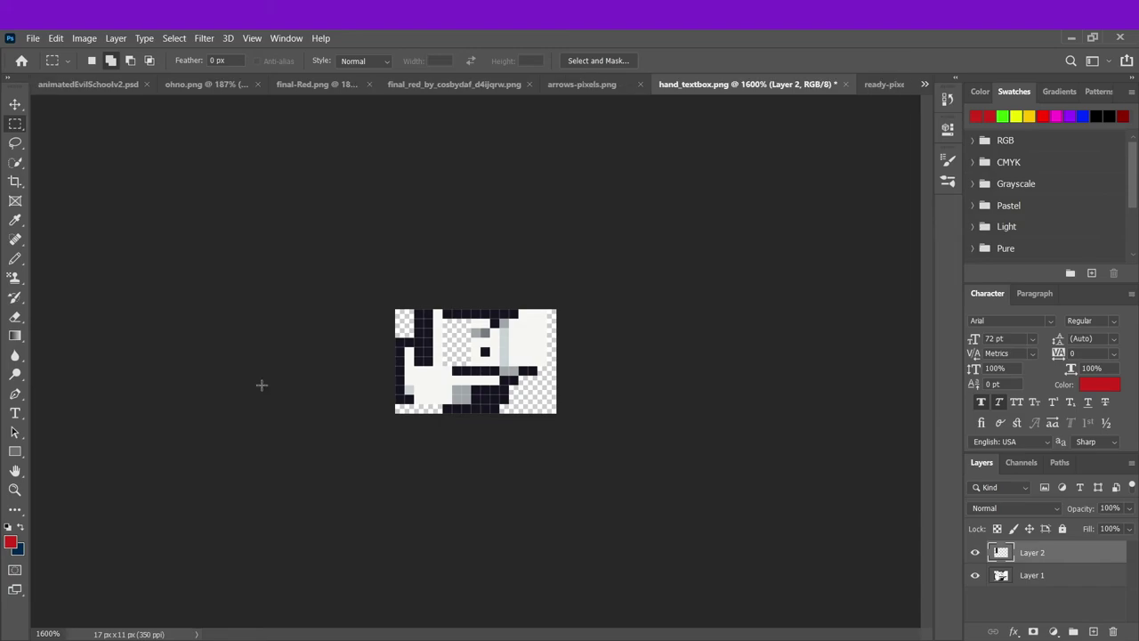
left_click(974, 610)
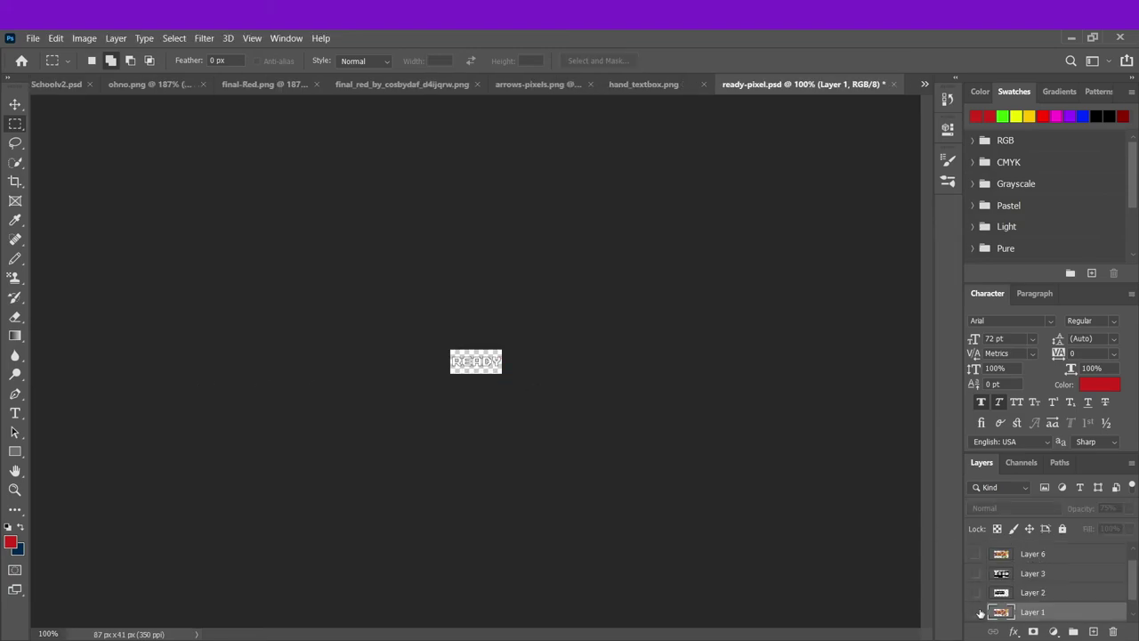
left_click(15, 490)
left_click(468, 330)
left_click(468, 330)
left_click(468, 330)
- Set the opacity of Layer 5, which holds the READY lettering, to 100%
scroll(1032, 579, "down", 1)
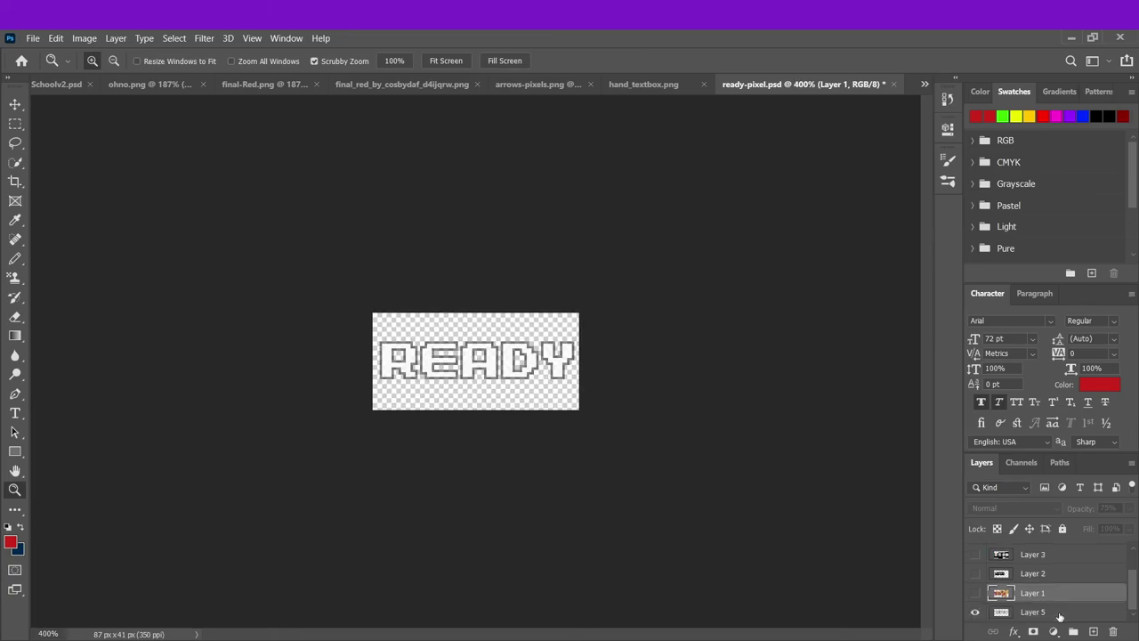
left_click(1059, 612)
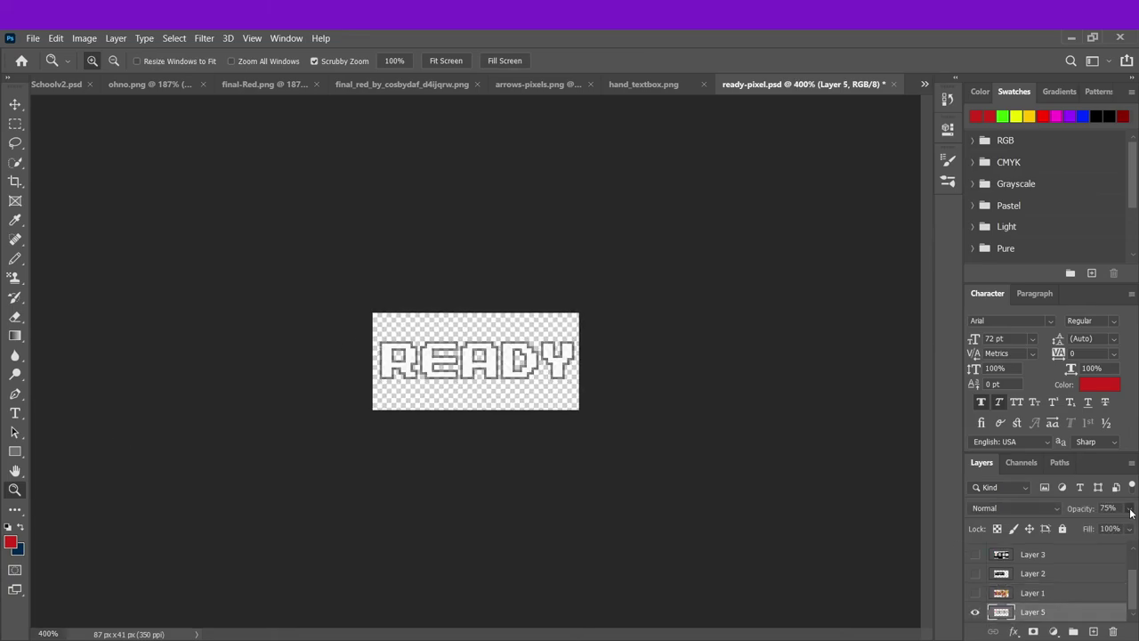
key("0")
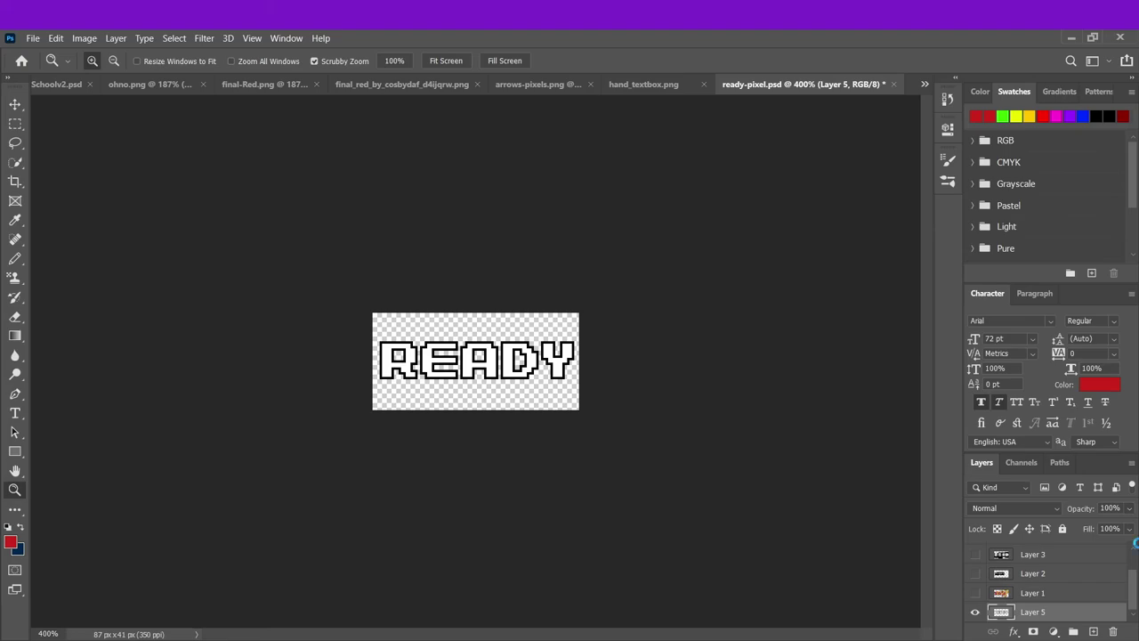